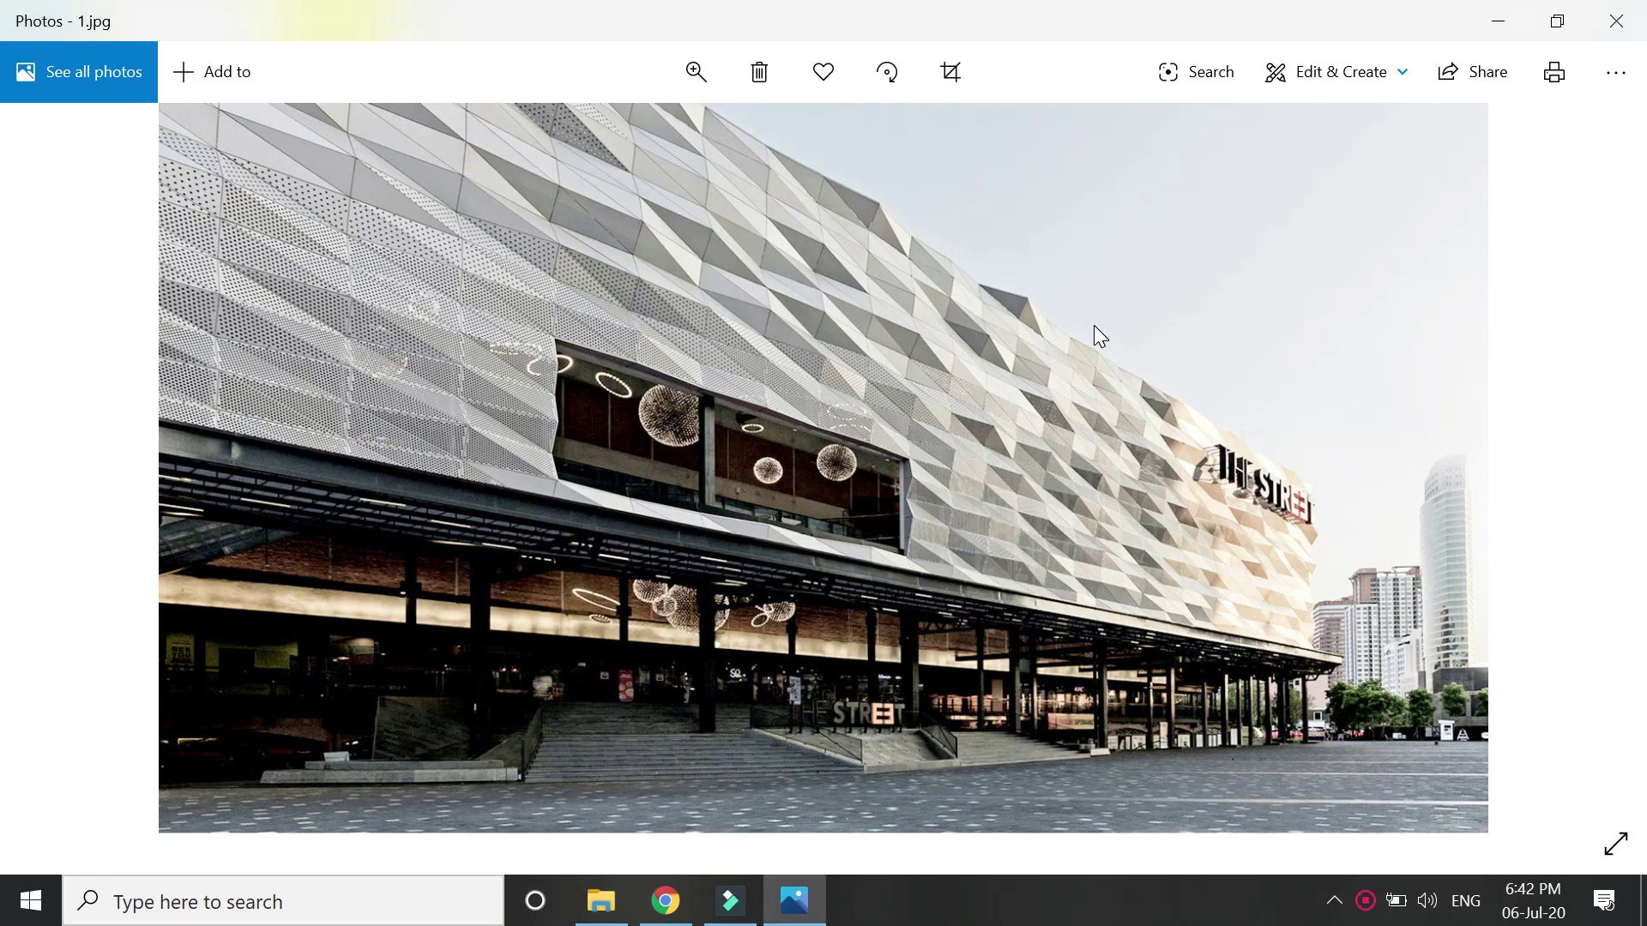
# - Examine the folded, perforated facade panels and the window opening in the photo 1.jpg
pyautogui.scroll(3, 934, 368)
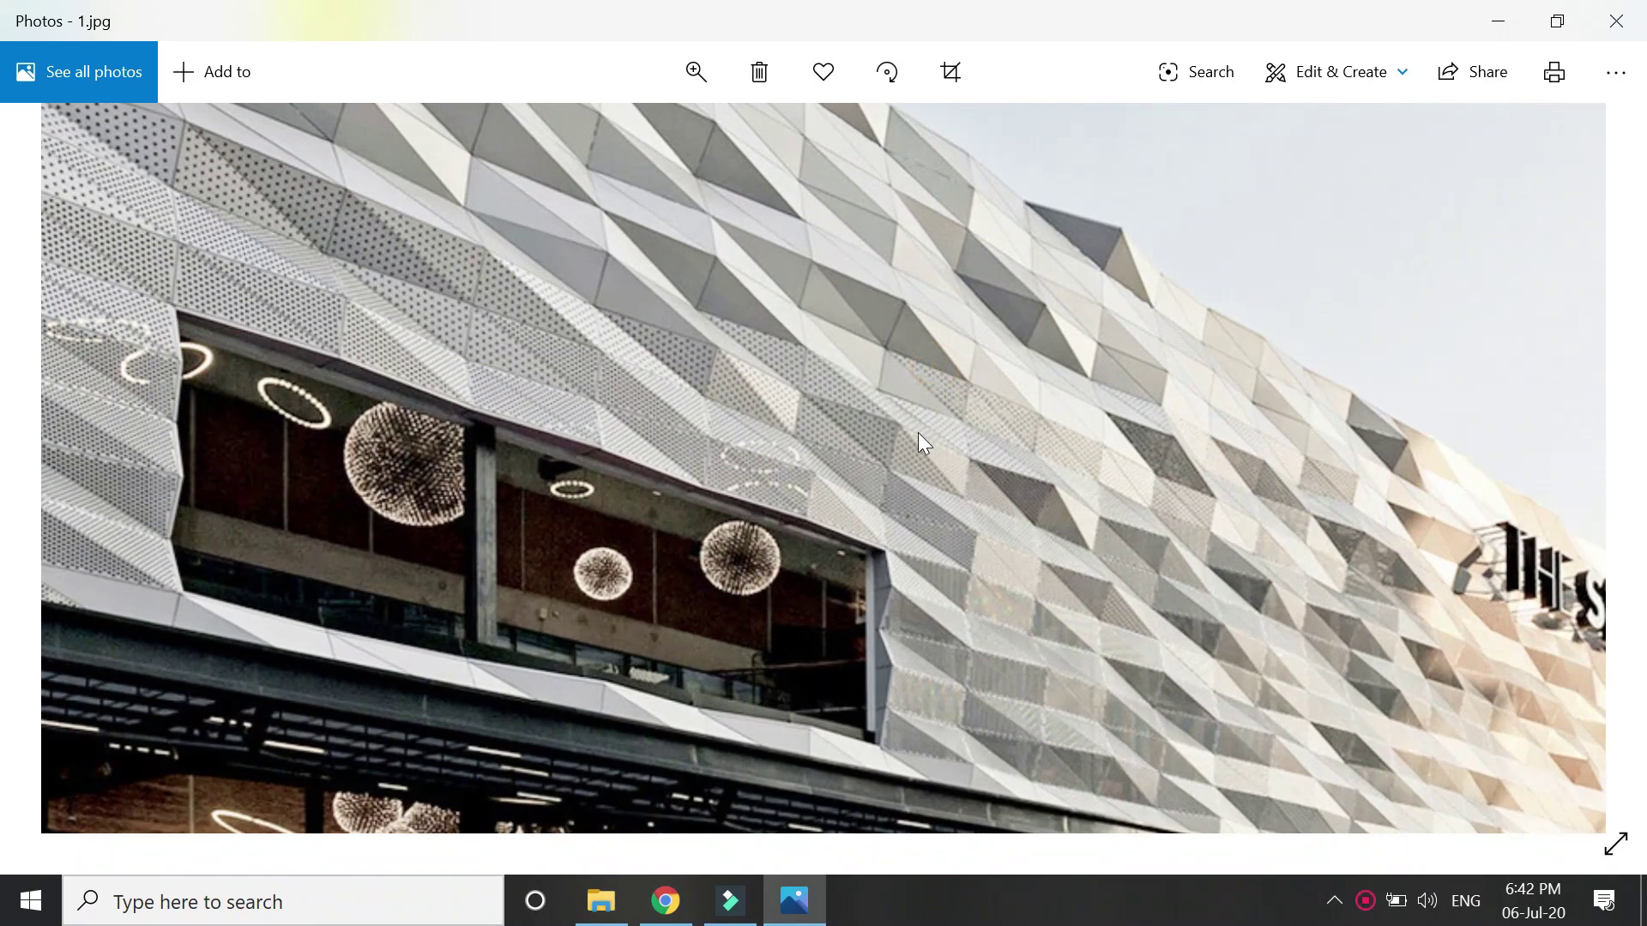
pyautogui.moveTo(639, 255); pyautogui.dragTo(735, 324)
pyautogui.moveTo(943, 433); pyautogui.dragTo(710, 265)
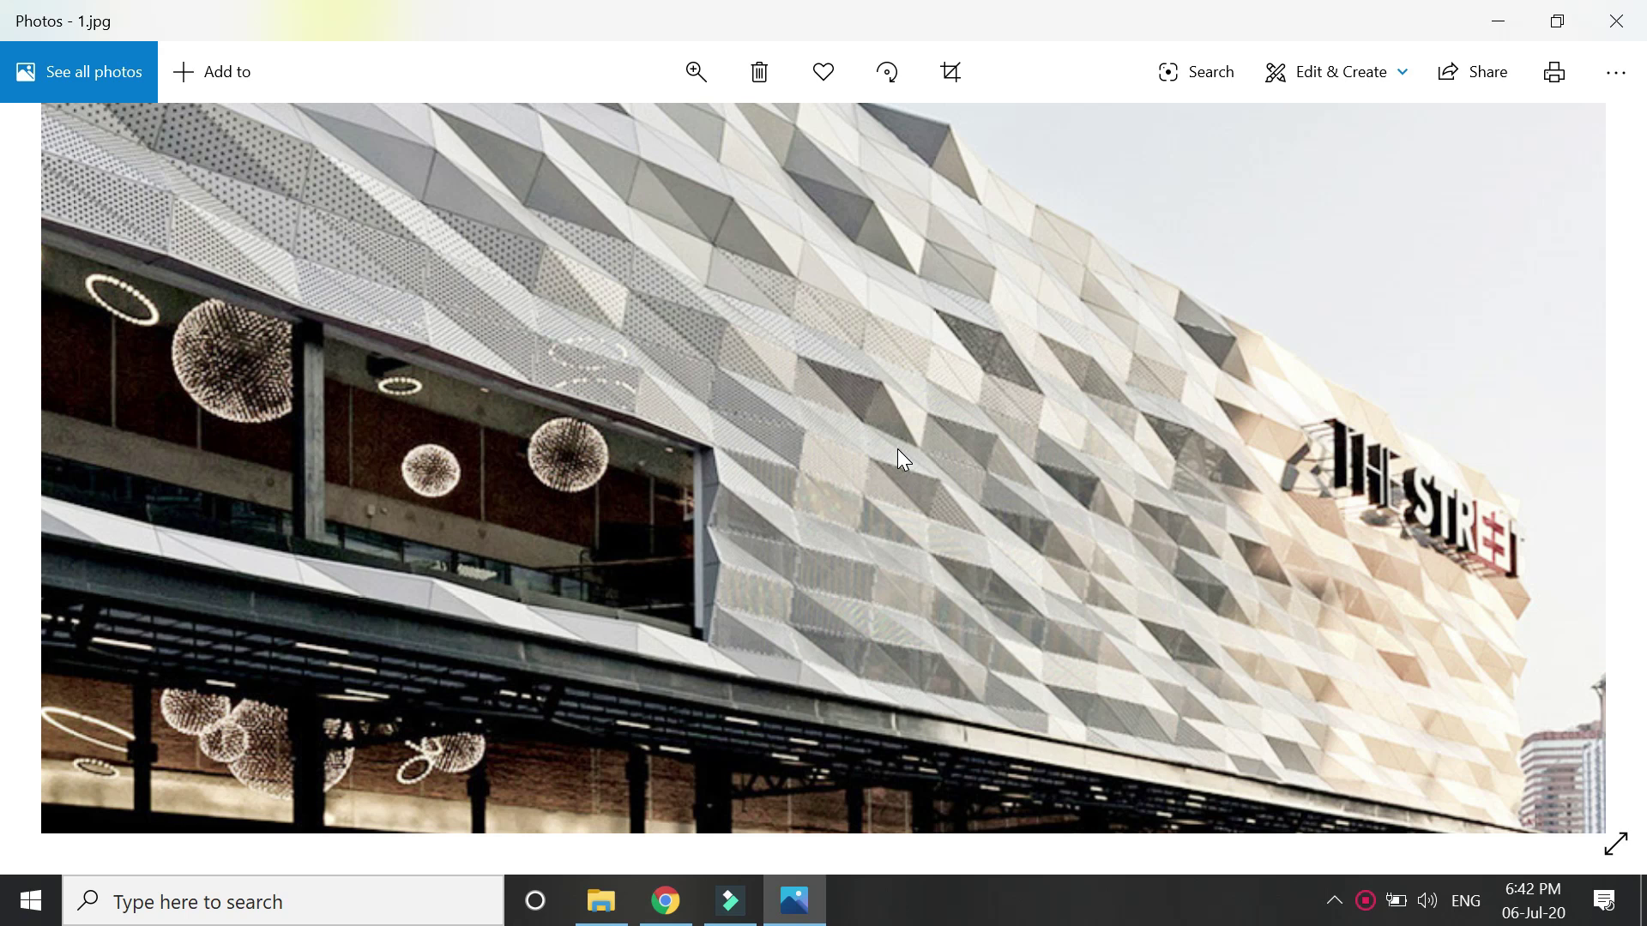
pyautogui.moveTo(526, 283); pyautogui.dragTo(882, 482)
pyautogui.scroll(-6, 882, 482)
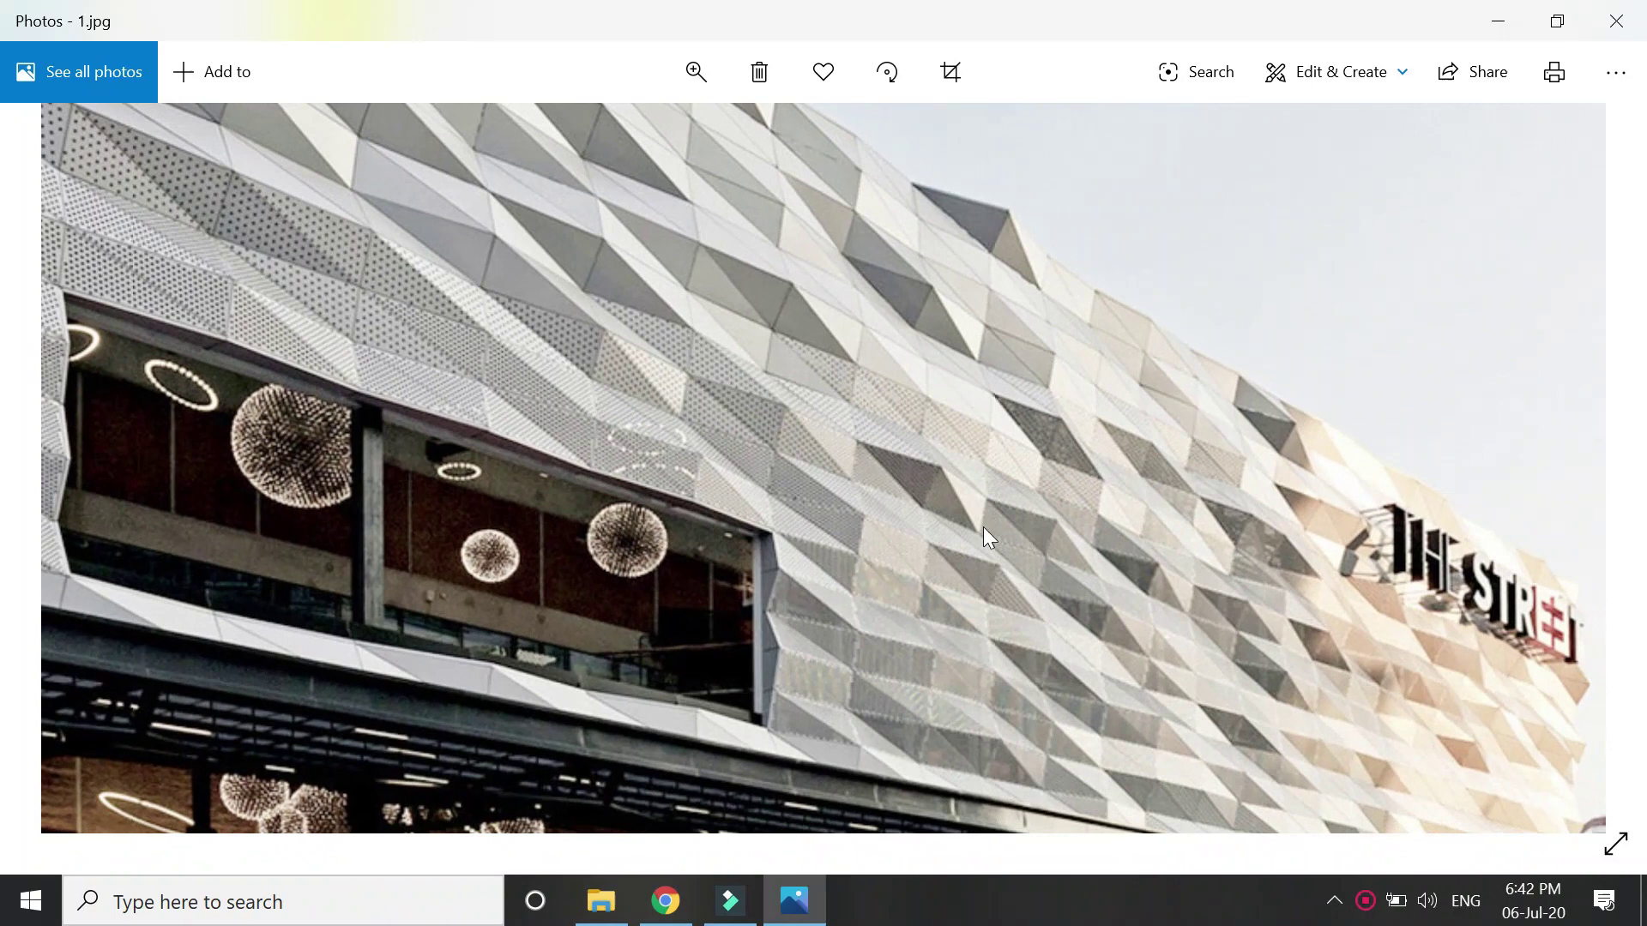
# - Examine the panel grid in the elevation drawing 2.jpg and the vertical and horizontal profile lines in 3.jpg
pyautogui.press('Right')
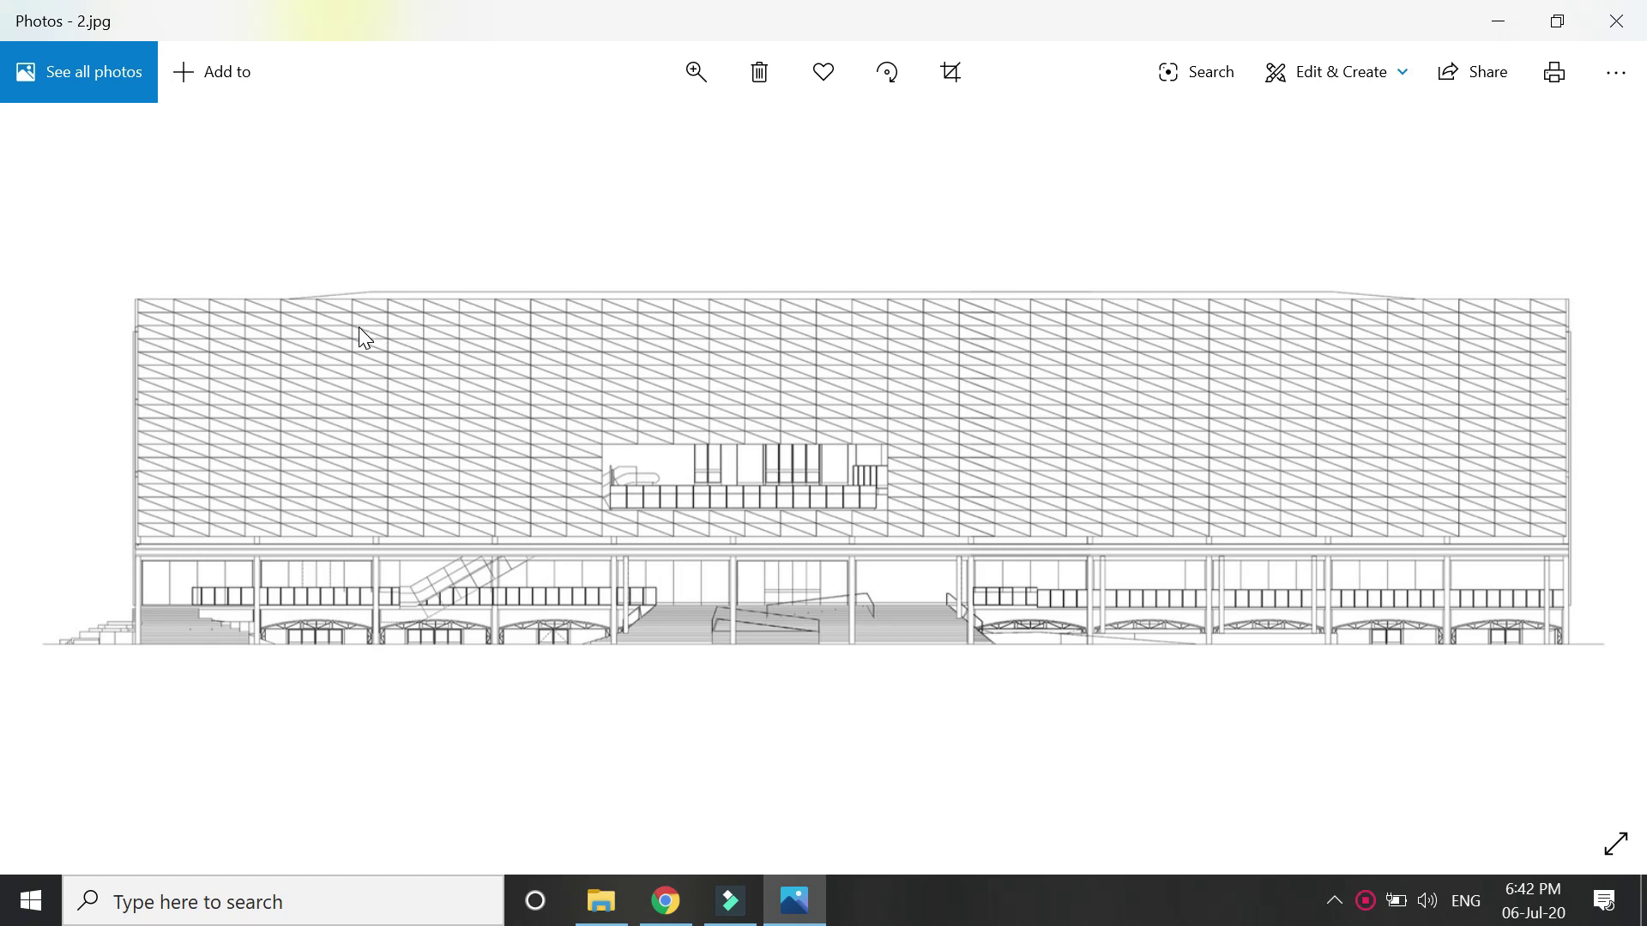
pyautogui.press('Right')
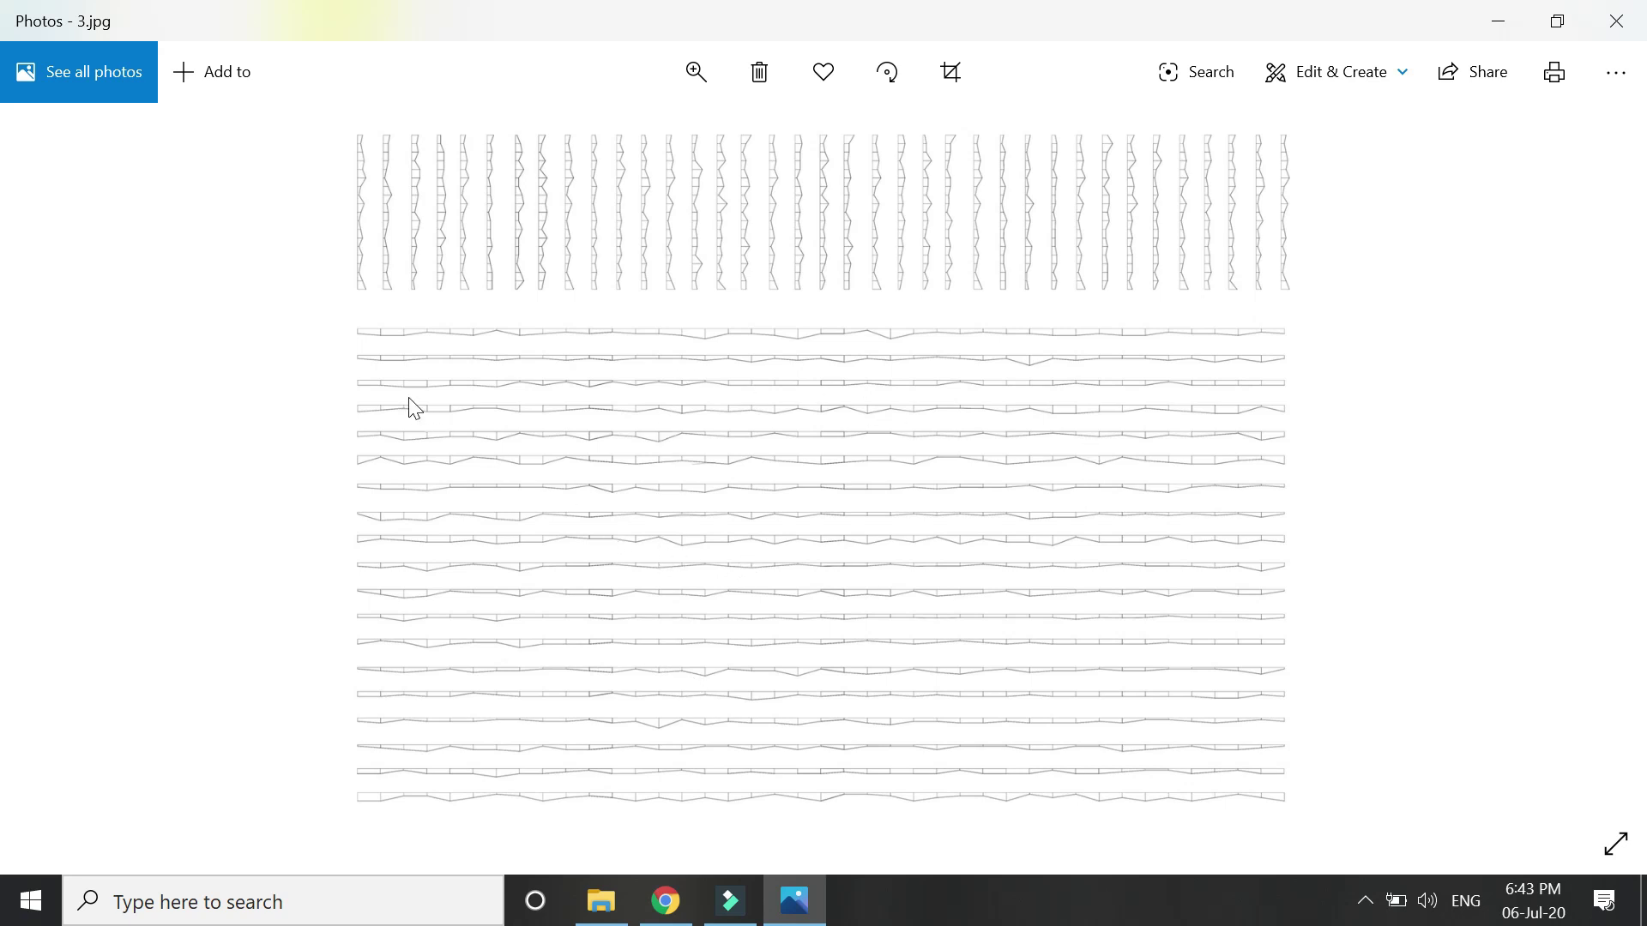
pyautogui.scroll(3, 558, 466)
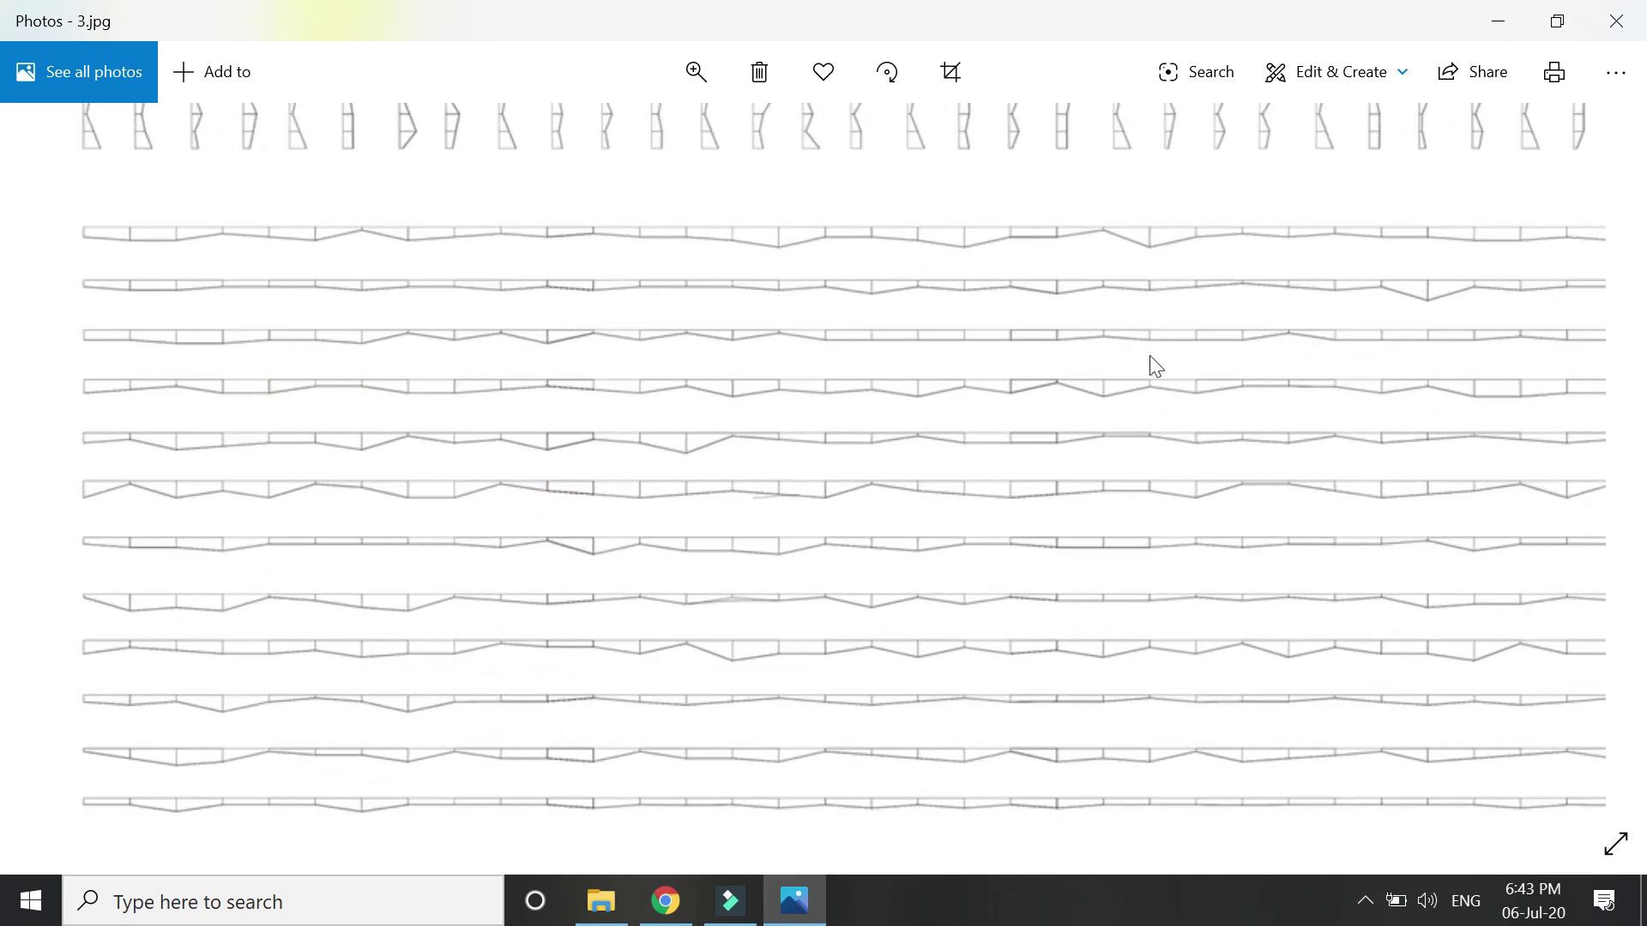
pyautogui.scroll(1, 974, 386)
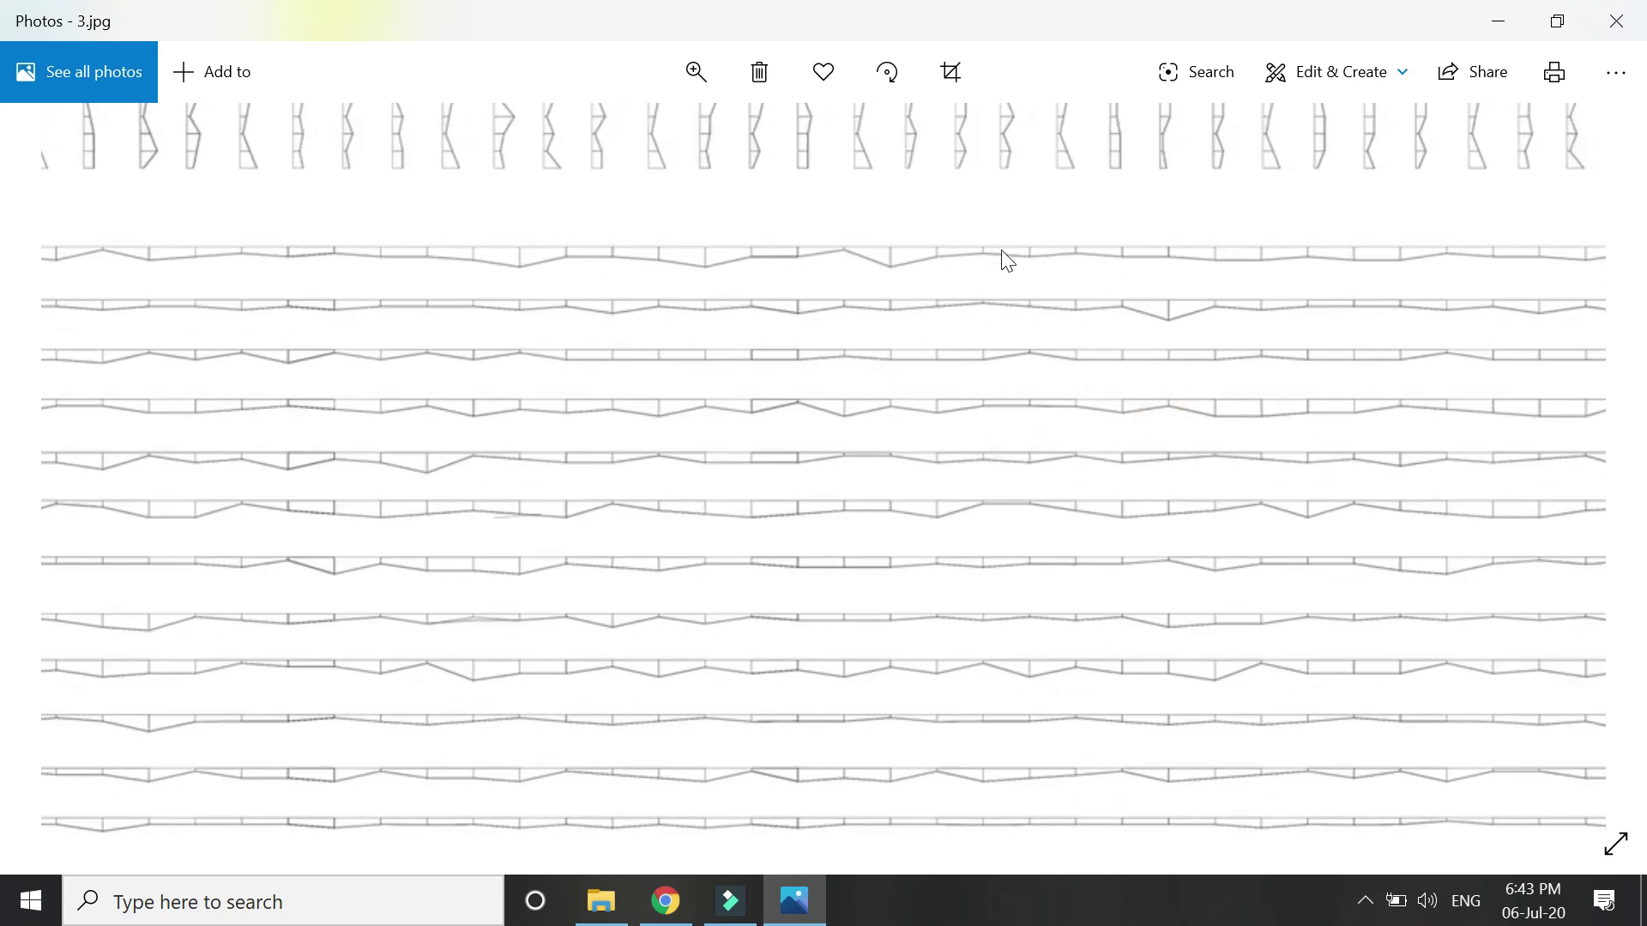
pyautogui.scroll(-4, 993, 496)
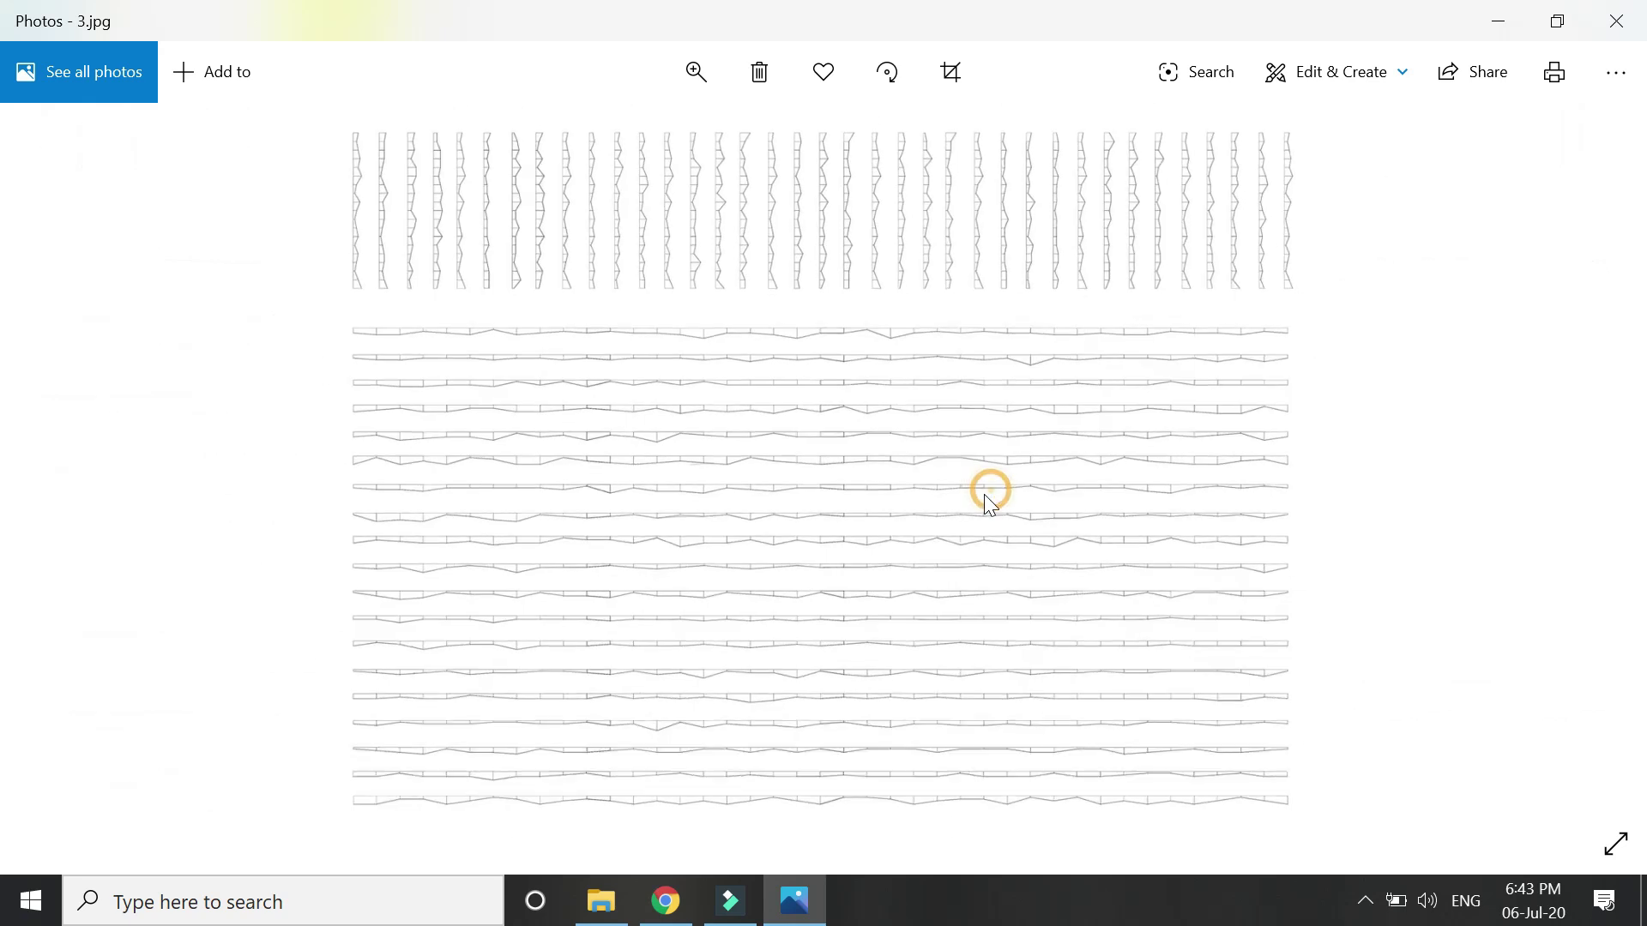
pyautogui.press('Left')
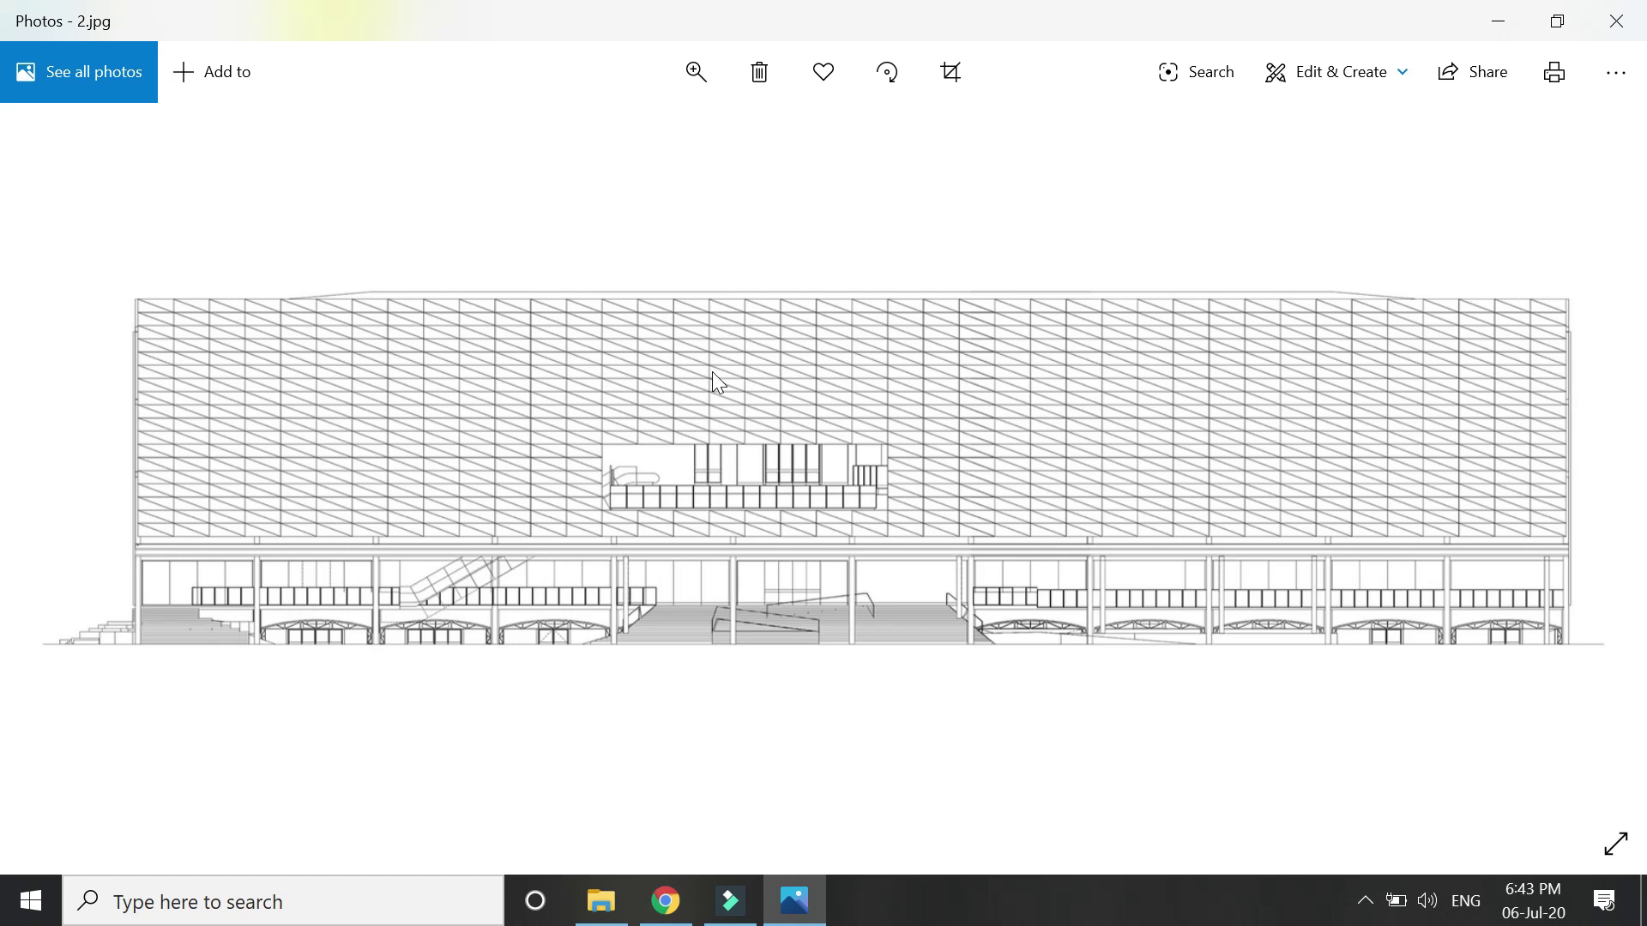
pyautogui.press('Right')
pyautogui.keyDown('ctrl'); pyautogui.scroll(2, 666, 383); pyautogui.keyUp('ctrl')
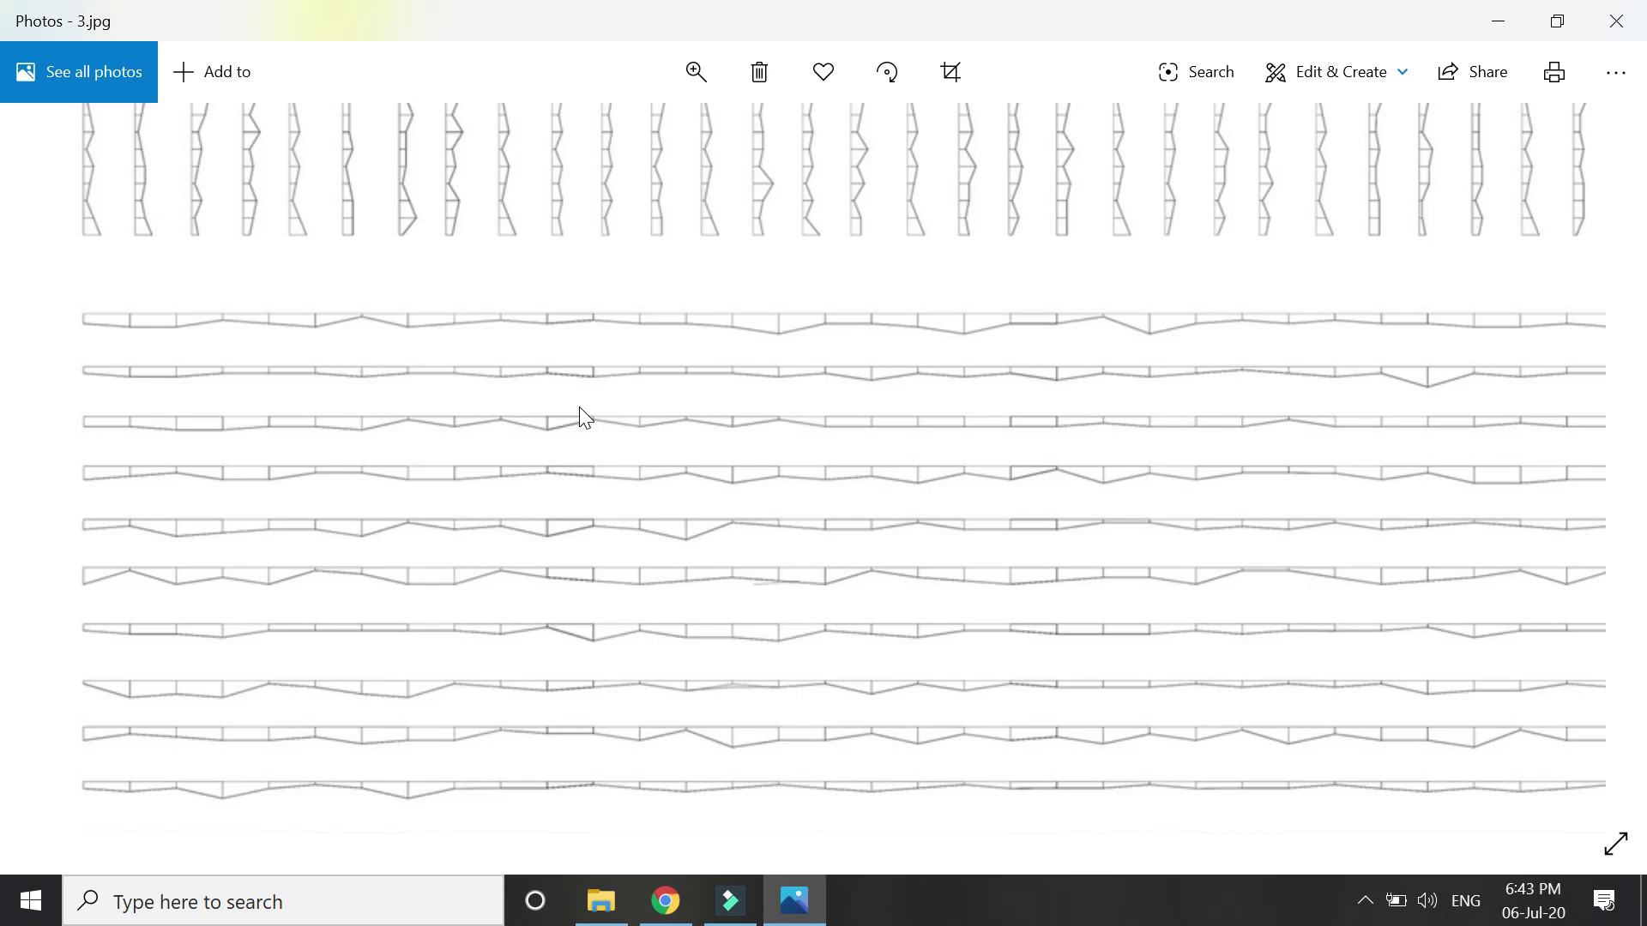
pyautogui.moveTo(1063, 683); pyautogui.dragTo(1007, 595)
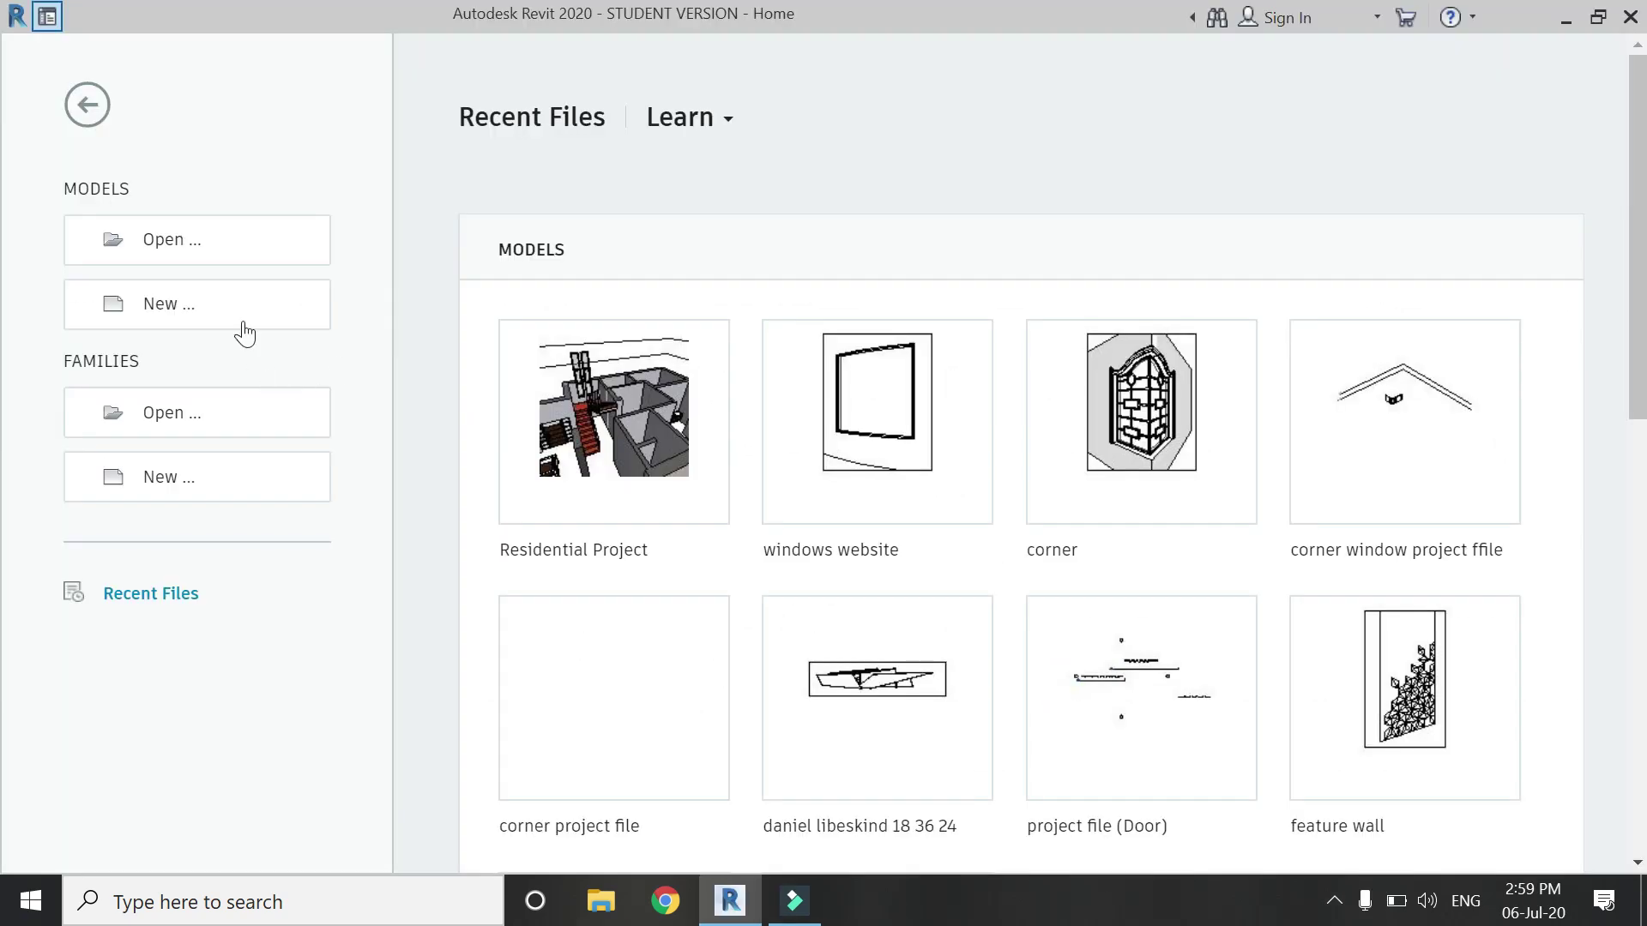
# - Switch to Revit and create a new project from a built-in template
pyautogui.click(241, 309)
pyautogui.click(908, 395)
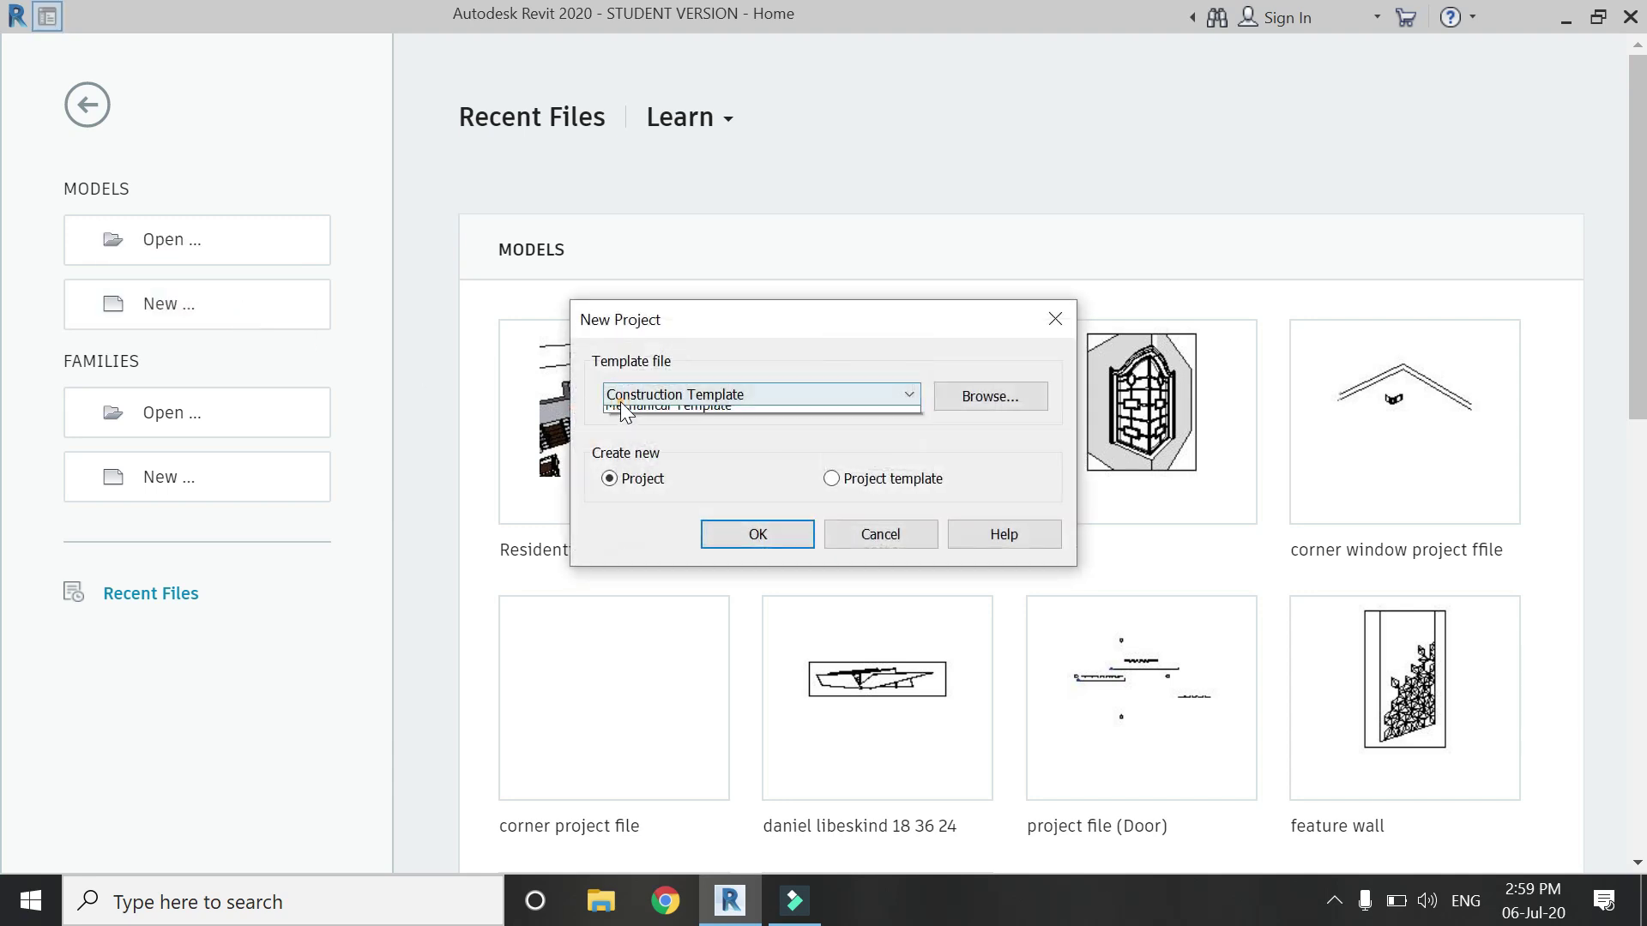
pyautogui.click(677, 445)
pyautogui.click(758, 533)
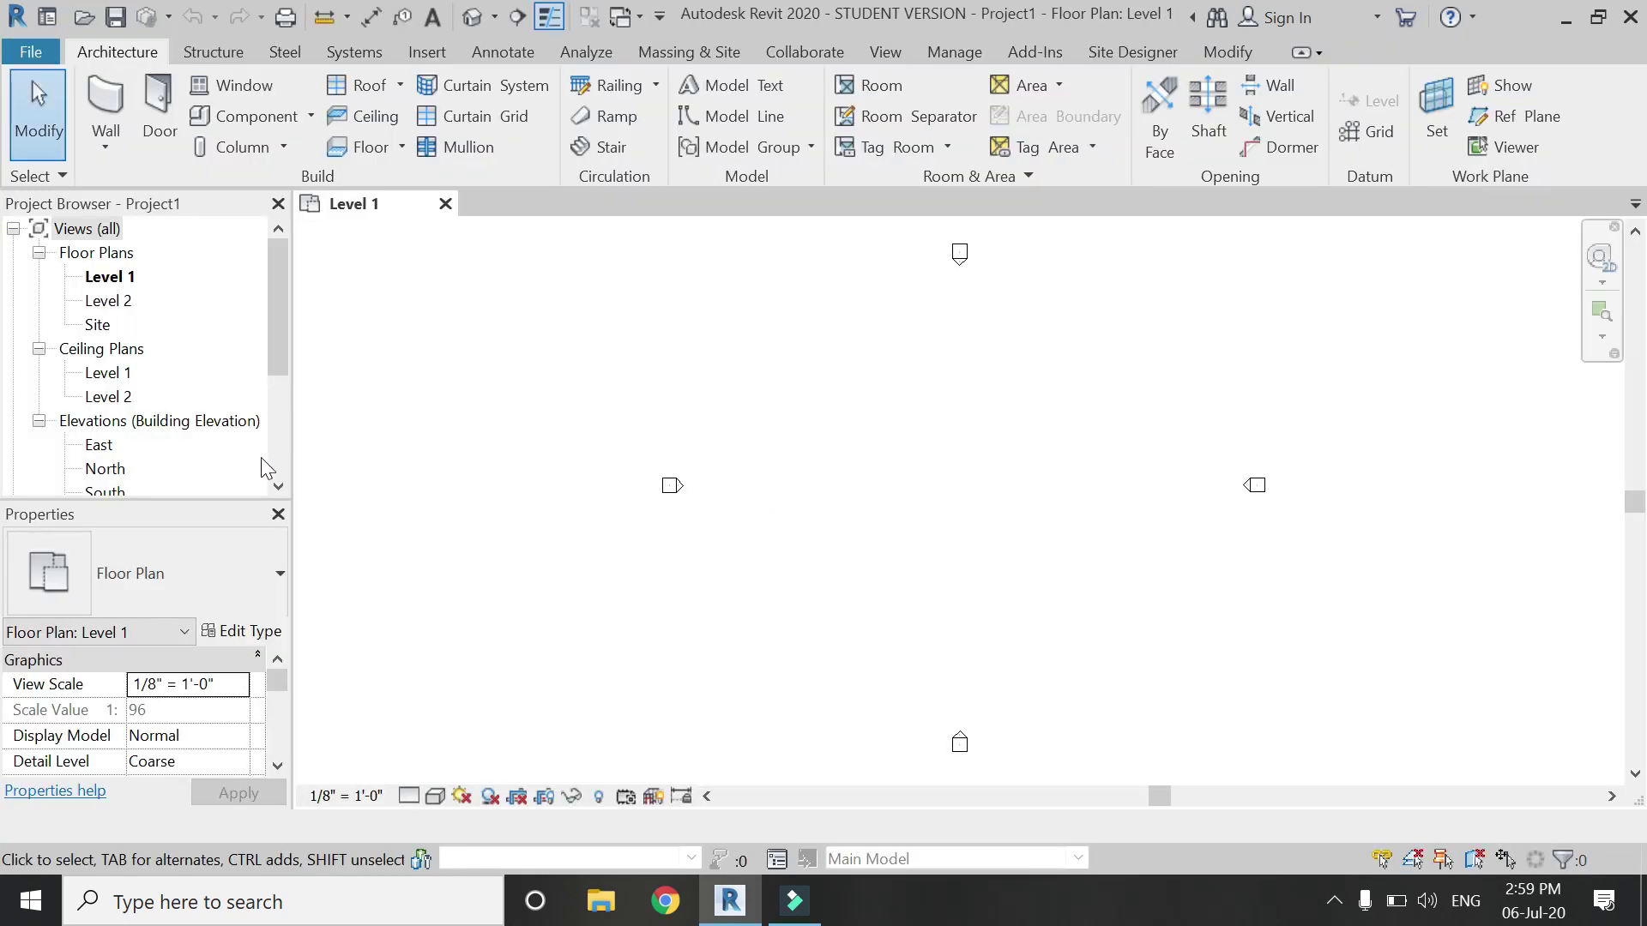
# - Open the South building elevation view
pyautogui.scroll(-2, 129, 450)
pyautogui.doubleClick(108, 421)
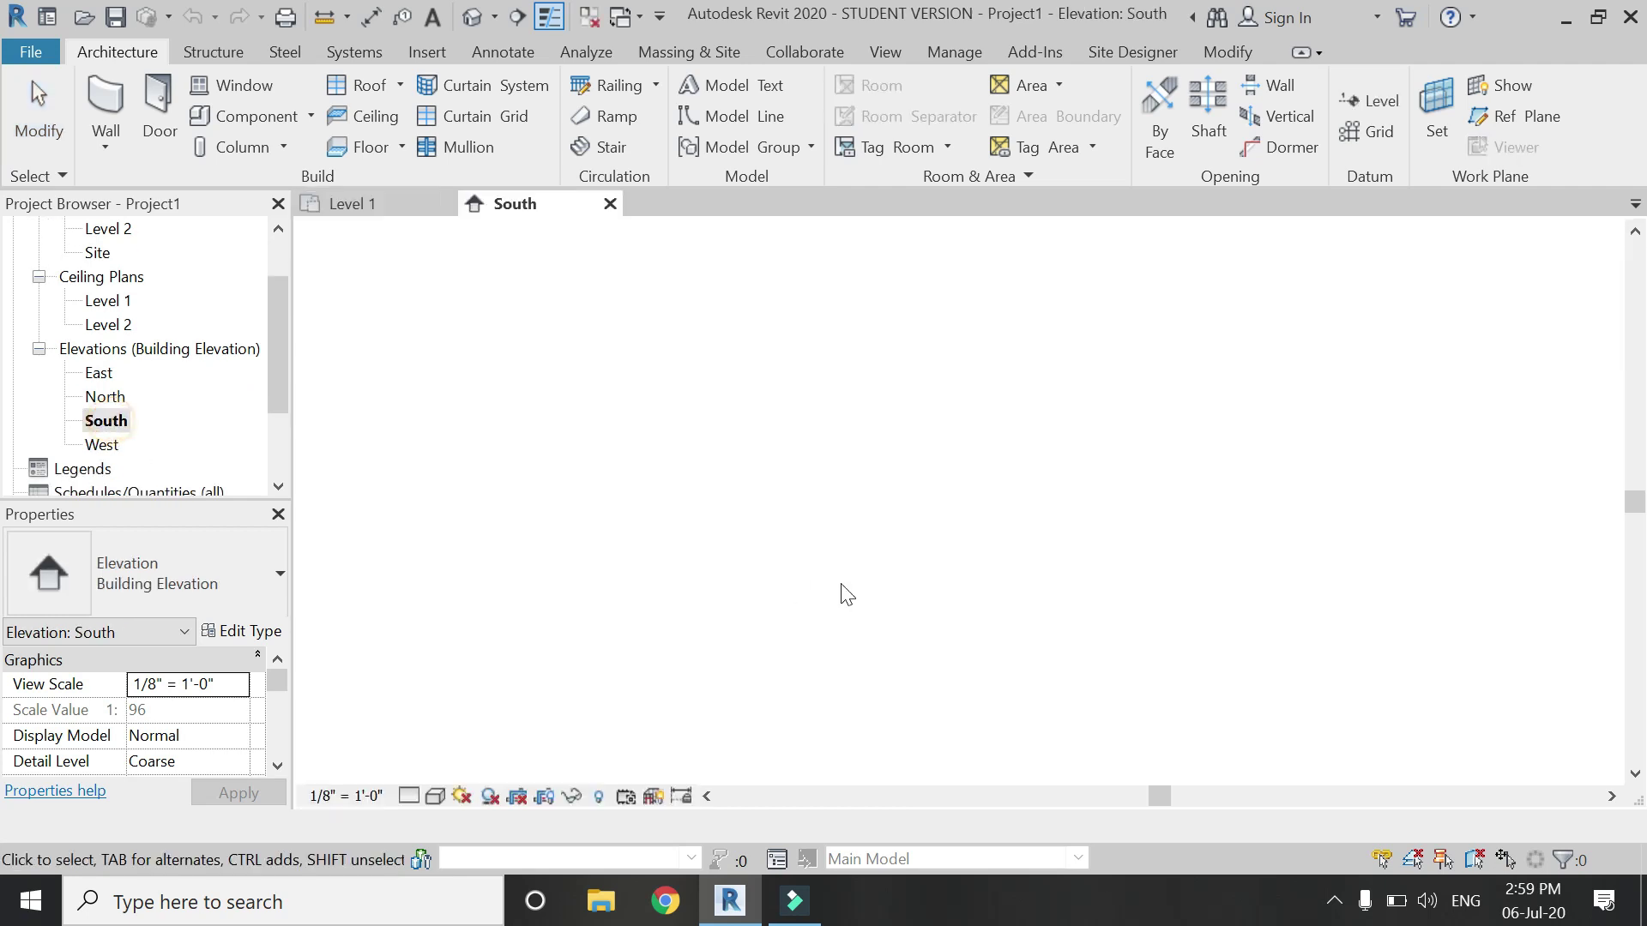
pyautogui.press('r')
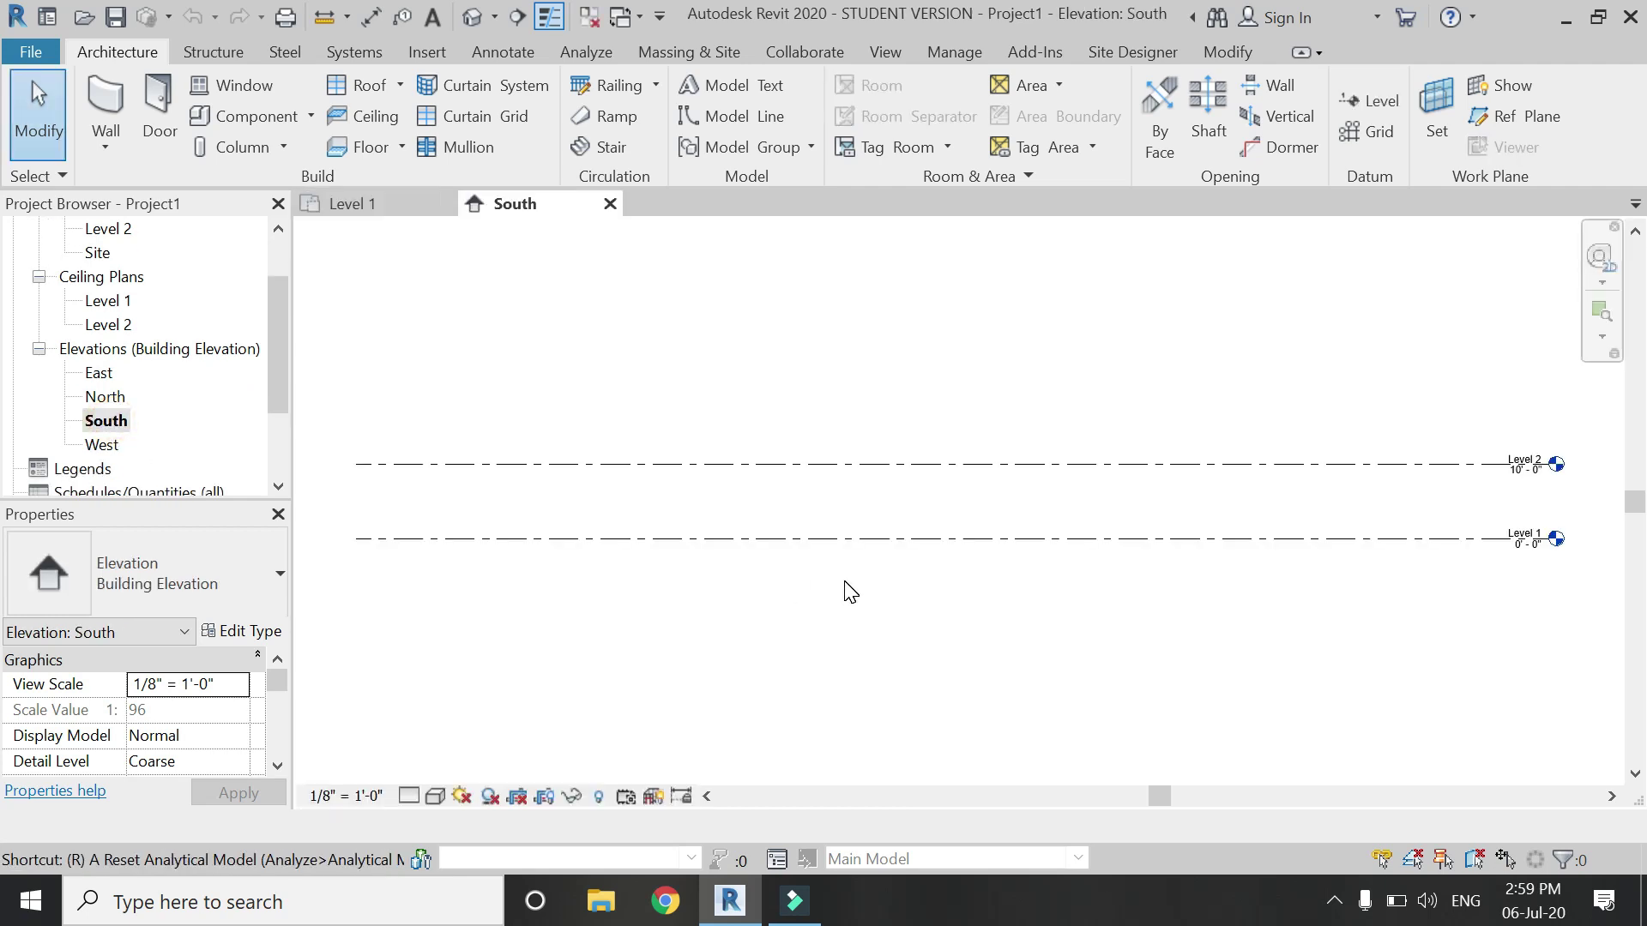
# - Add a new level 10' above Level 2 by picking the Level 2 line with a 10' offset
pyautogui.click(1370, 100)
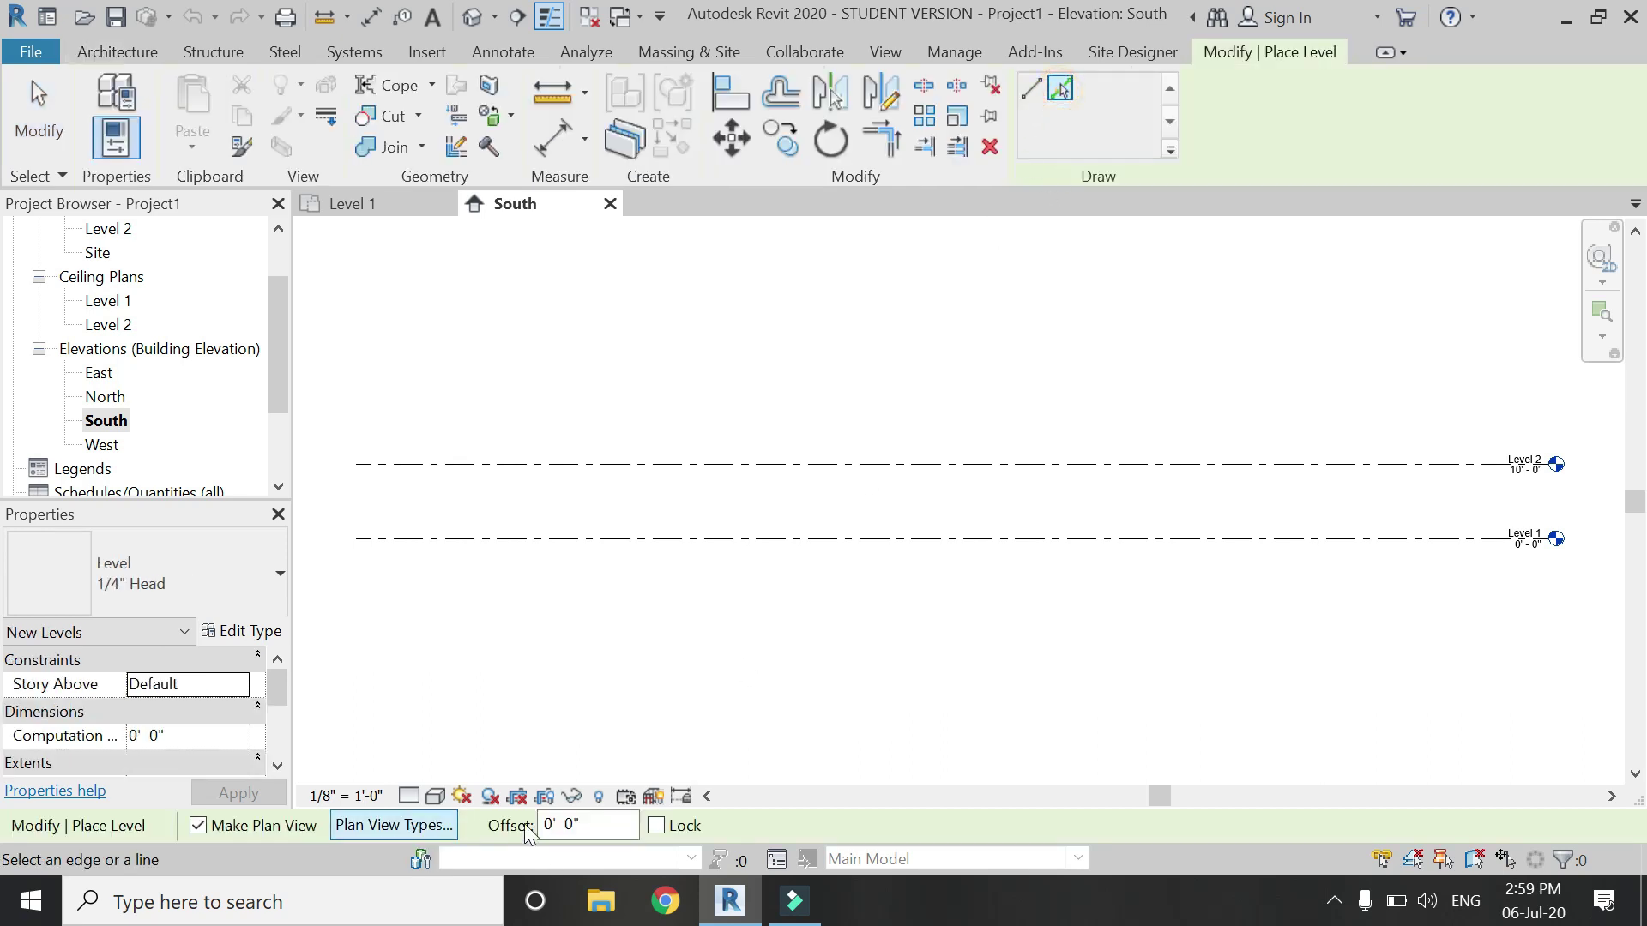
pyautogui.click(548, 825)
pyautogui.write('10')
pyautogui.press('Return')
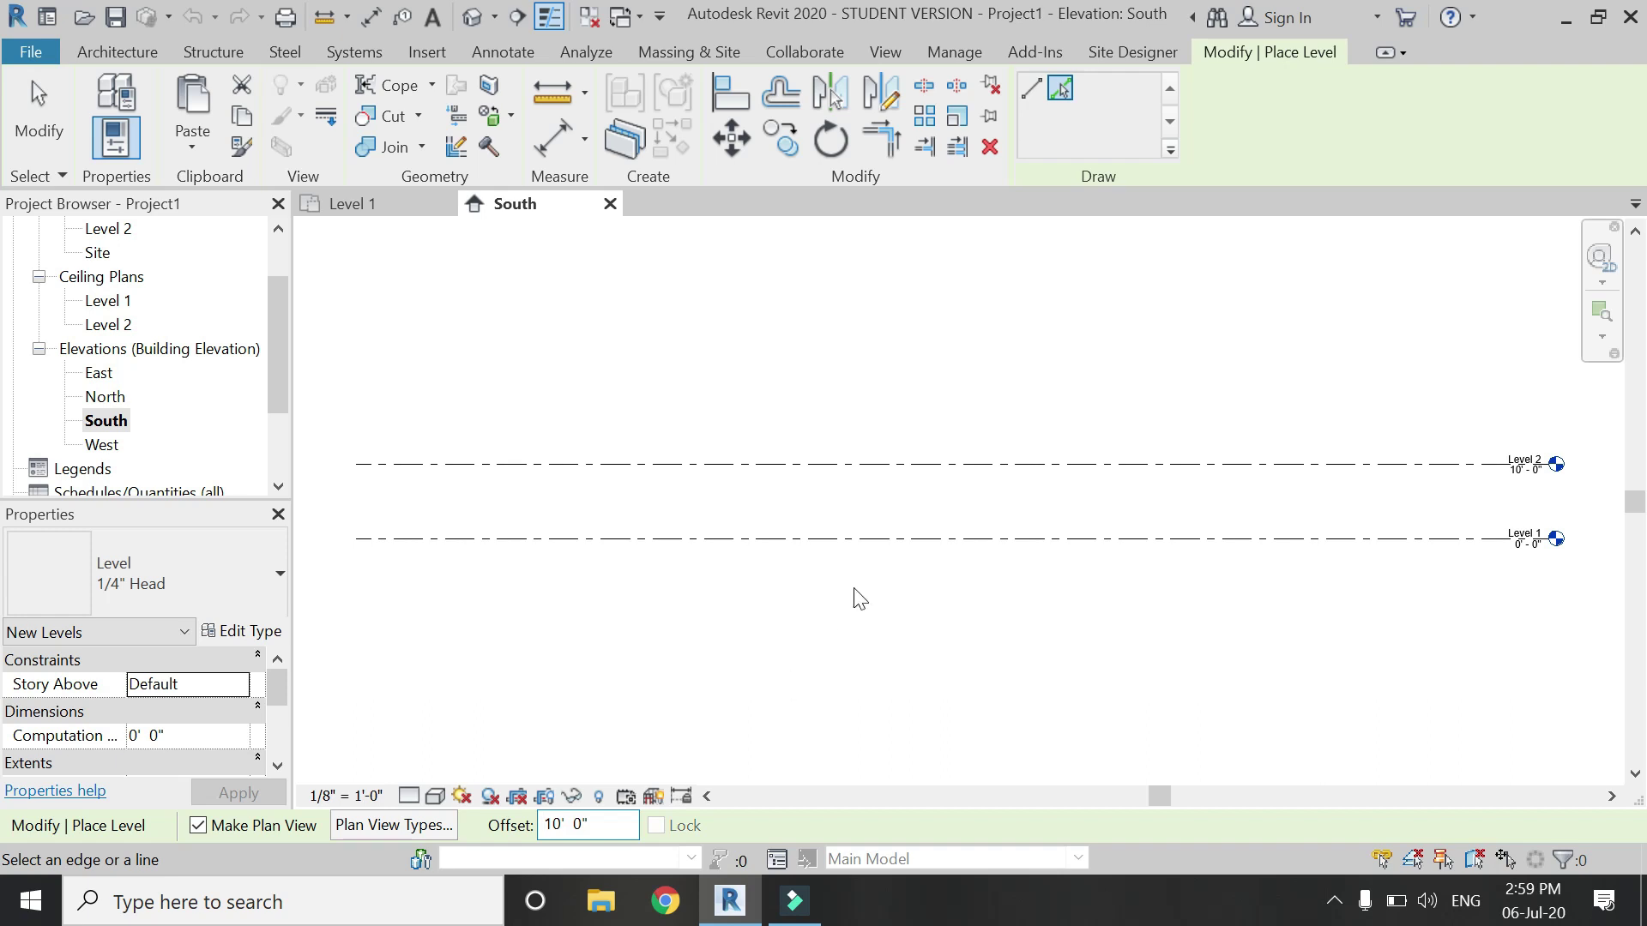
pyautogui.click(891, 464)
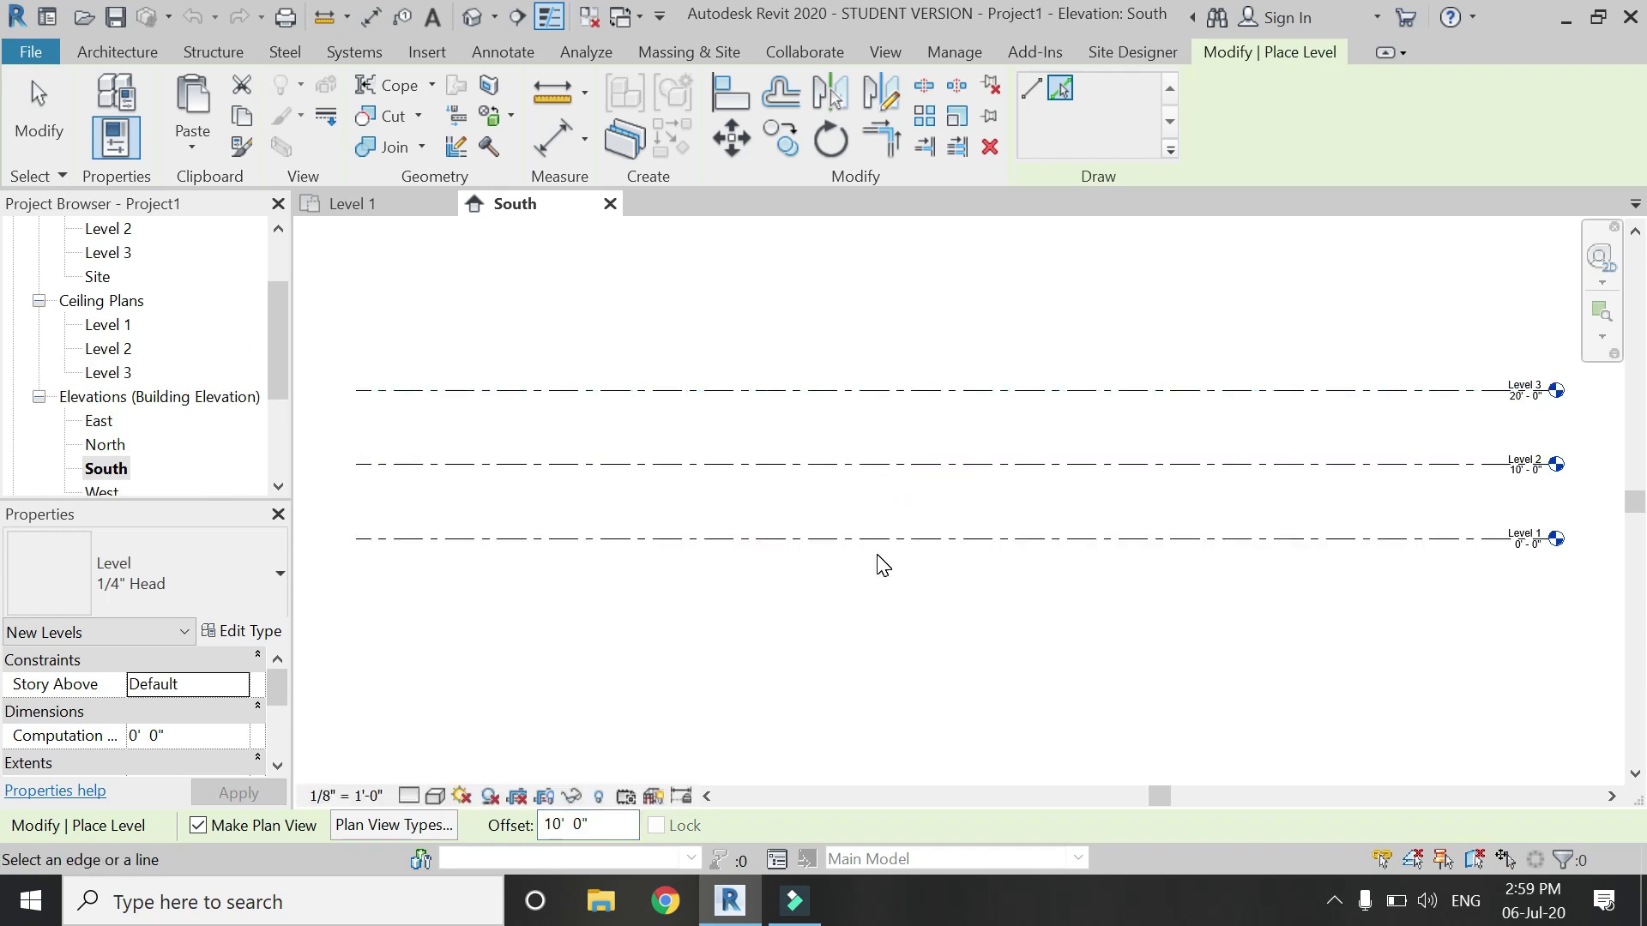
pyautogui.press('Escape')
pyautogui.press('Escape')
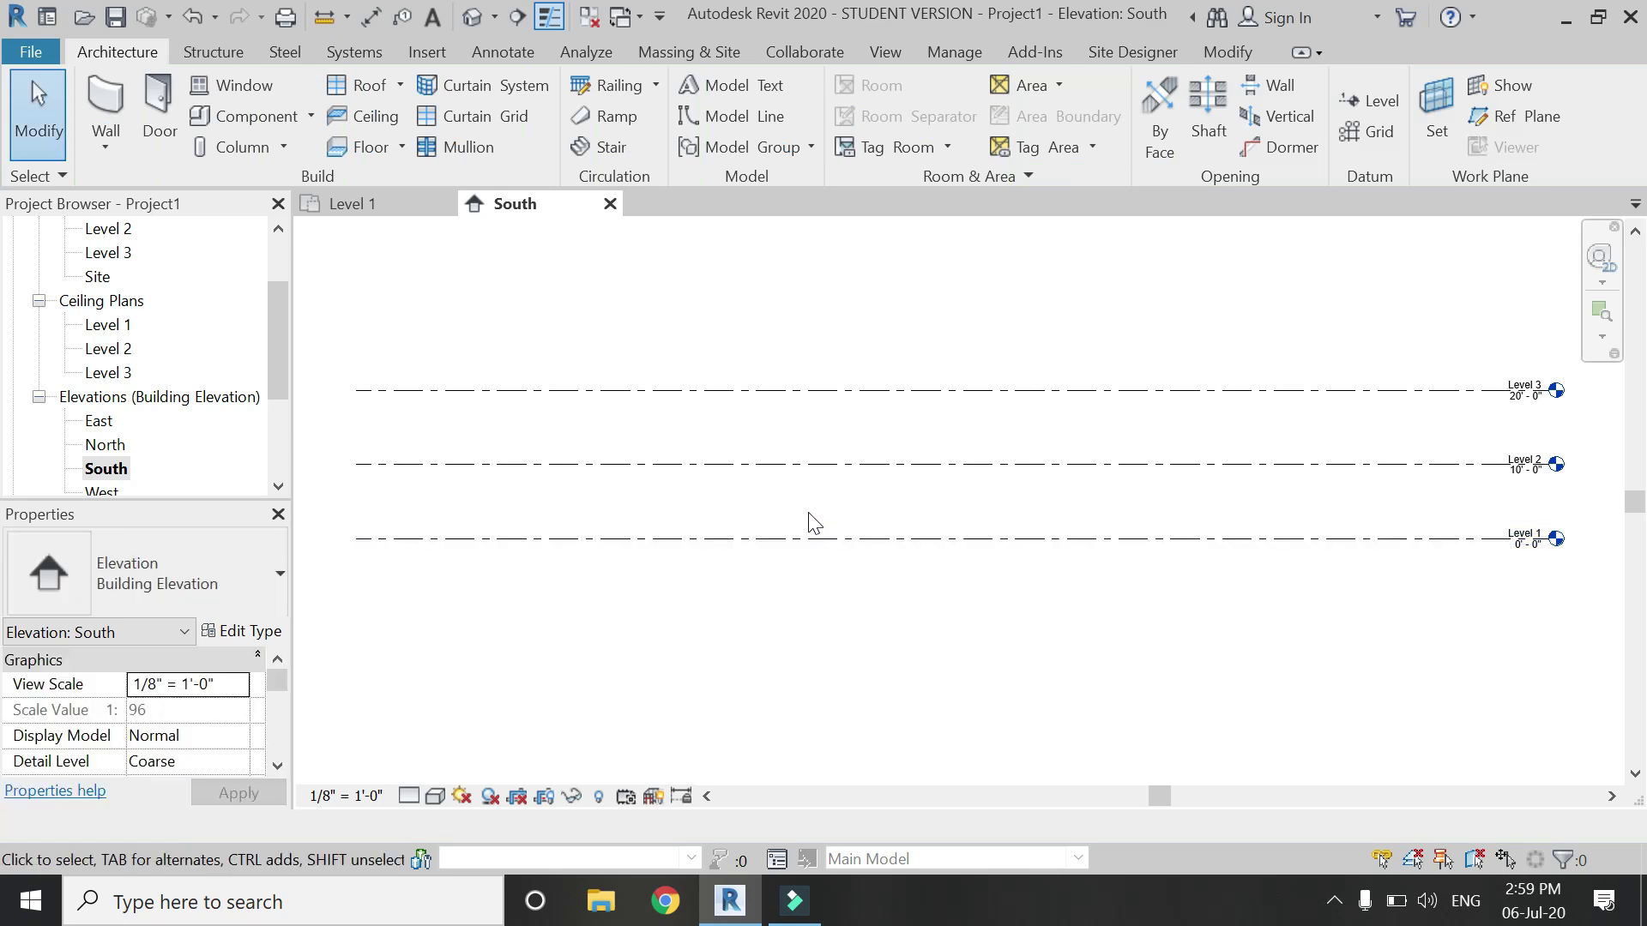
# - Set the elevation of Level 3 to 22'
pyautogui.scroll(-1, 806, 579)
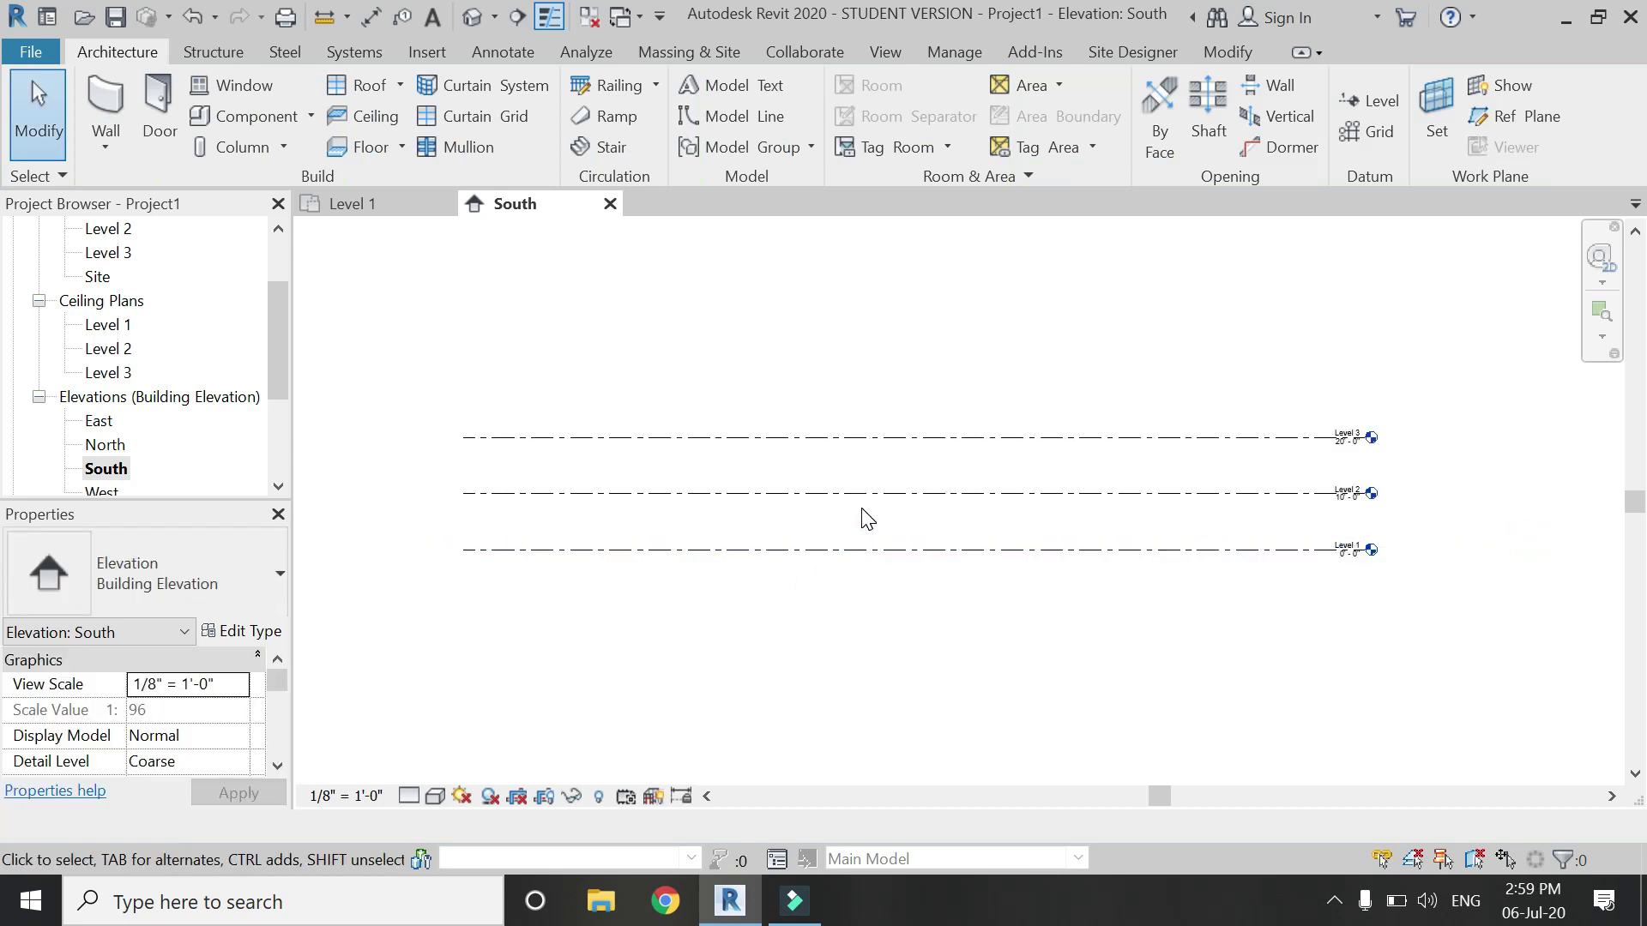
pyautogui.scroll(2, 1355, 477)
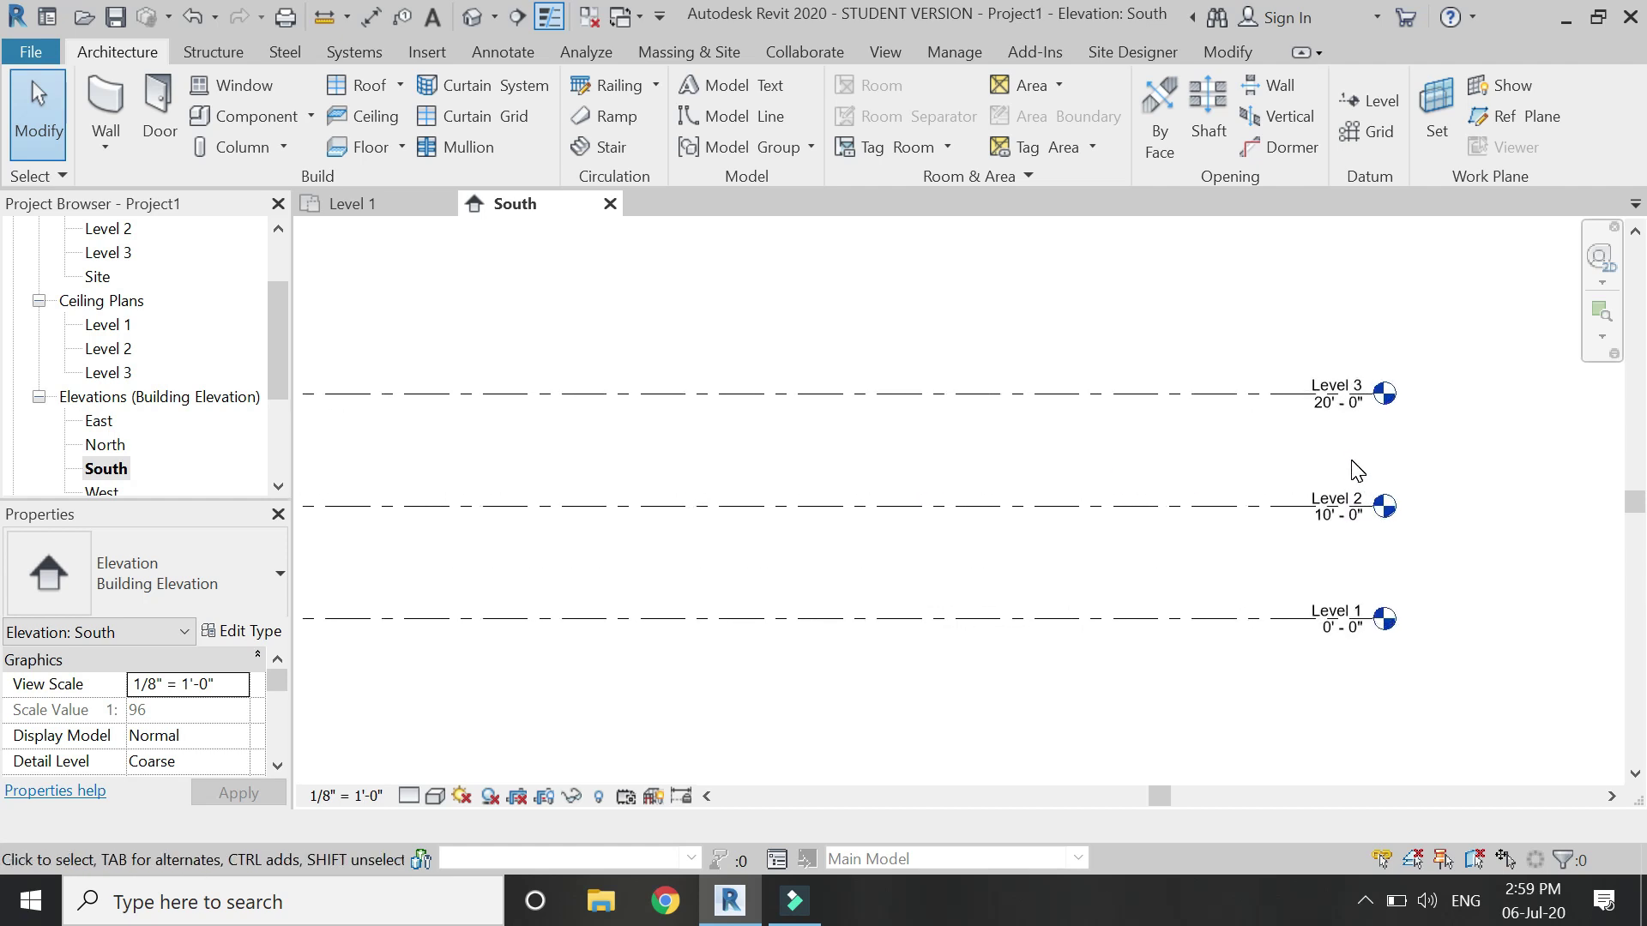
pyautogui.scroll(-2, 1269, 497)
pyautogui.scroll(3, 1235, 506)
pyautogui.click(1165, 416)
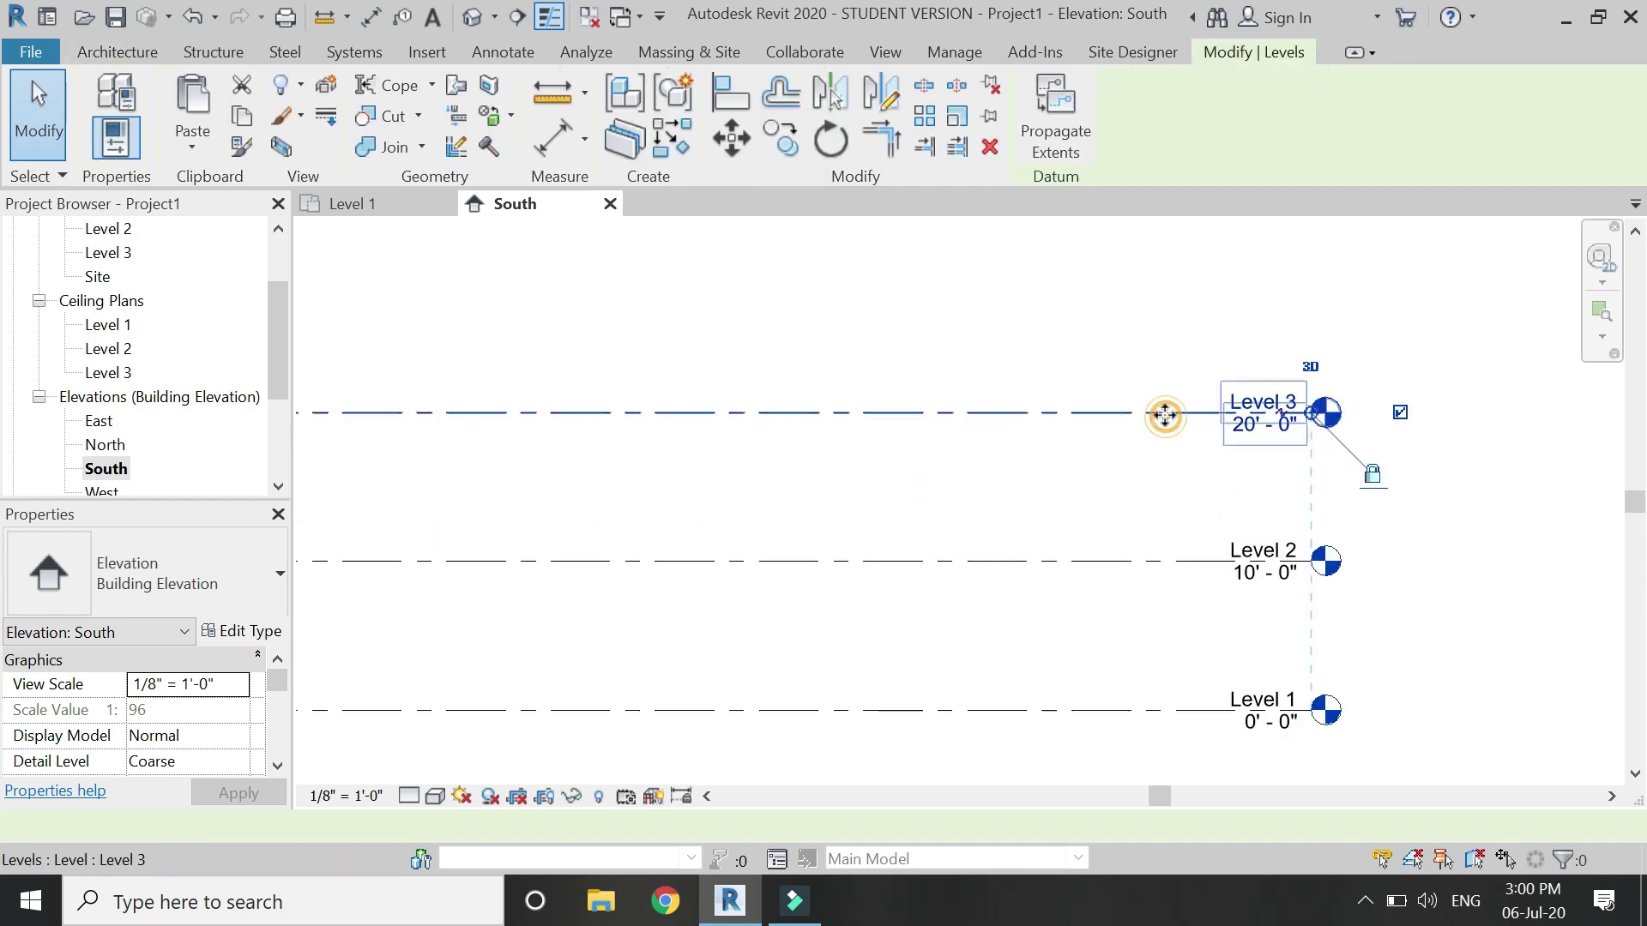
pyautogui.click(1256, 424)
pyautogui.write('22')
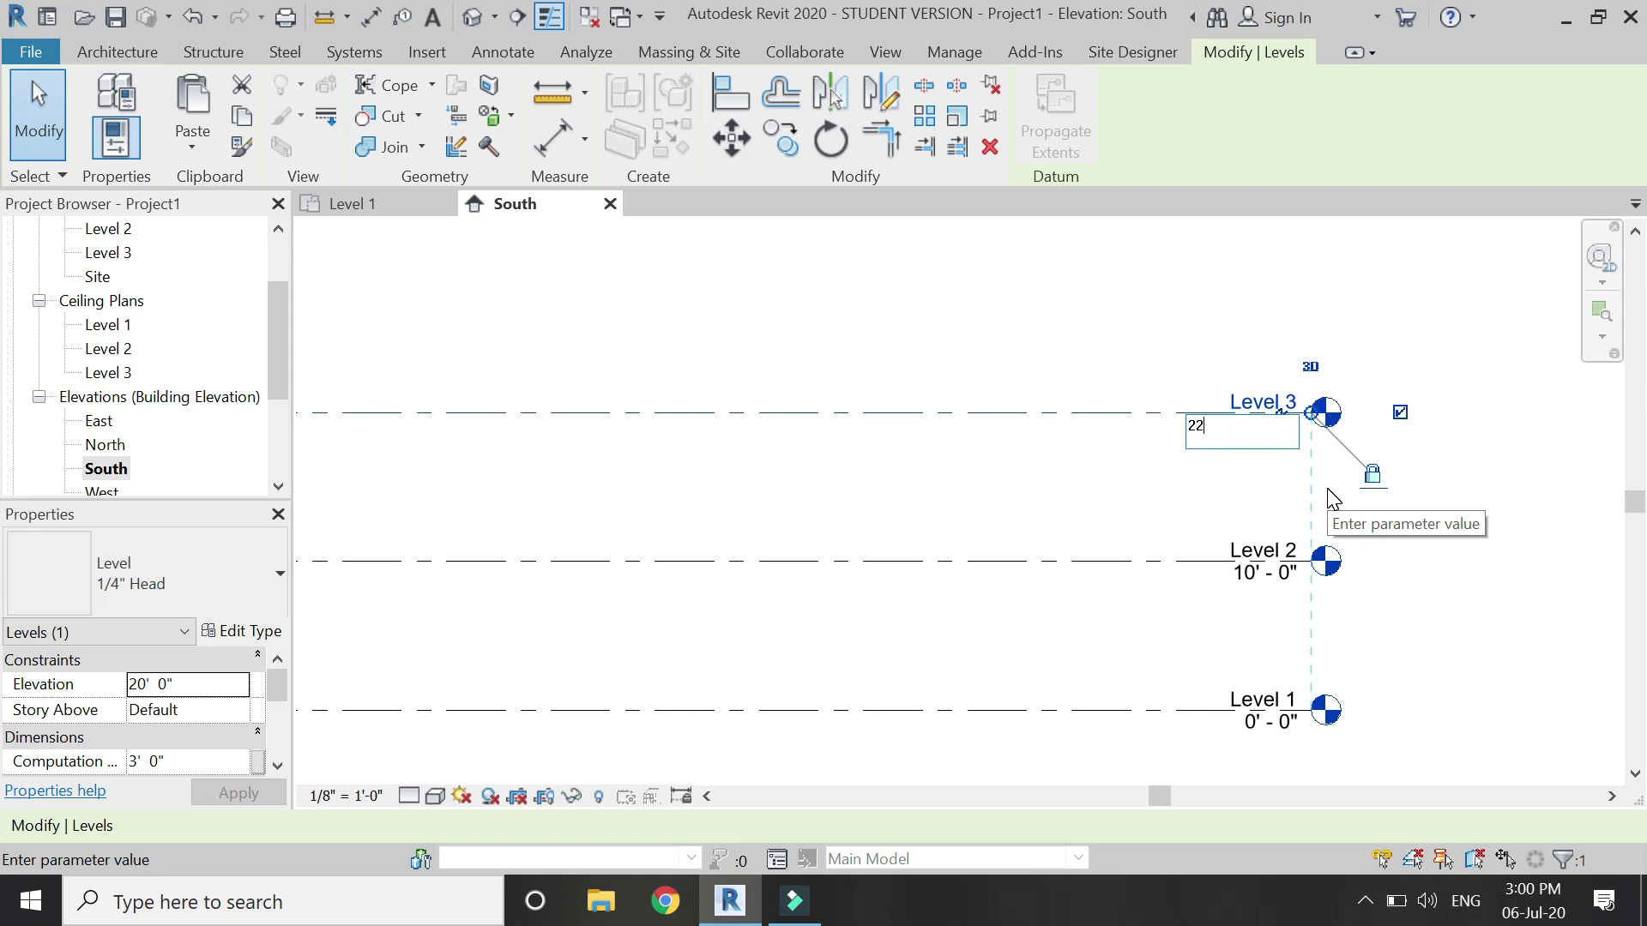
pyautogui.press('Return')
pyautogui.press('Escape')
# - Start an in-place mass in the South elevation and name it Mass 1
pyautogui.scroll(-3, 1563, 434)
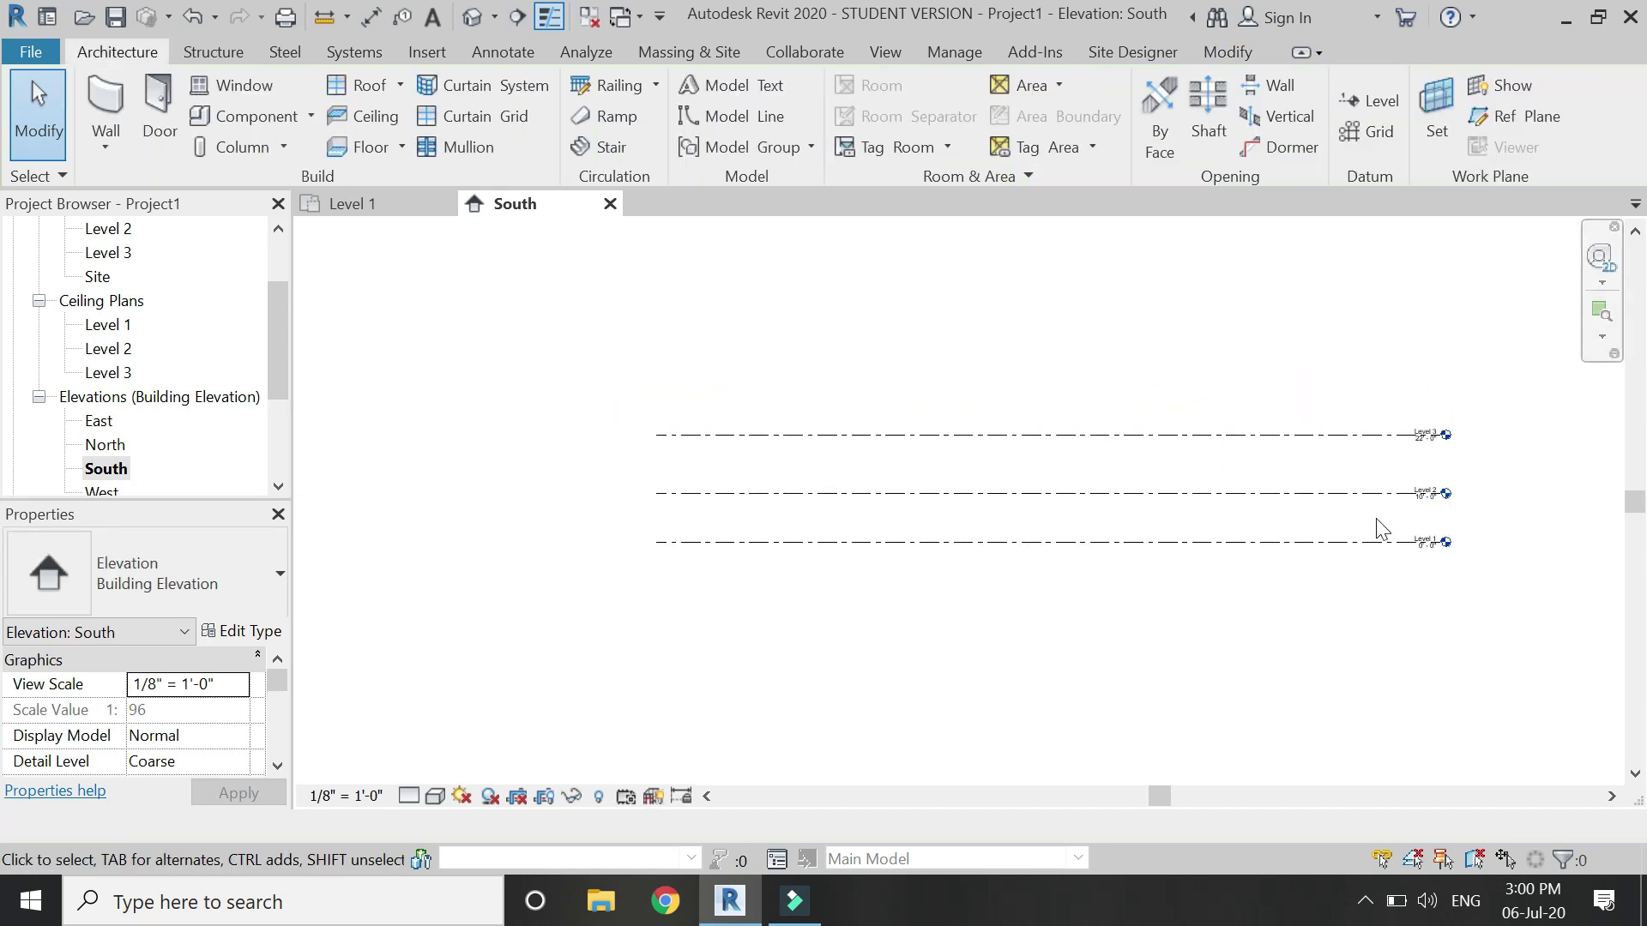
pyautogui.scroll(1, 1393, 481)
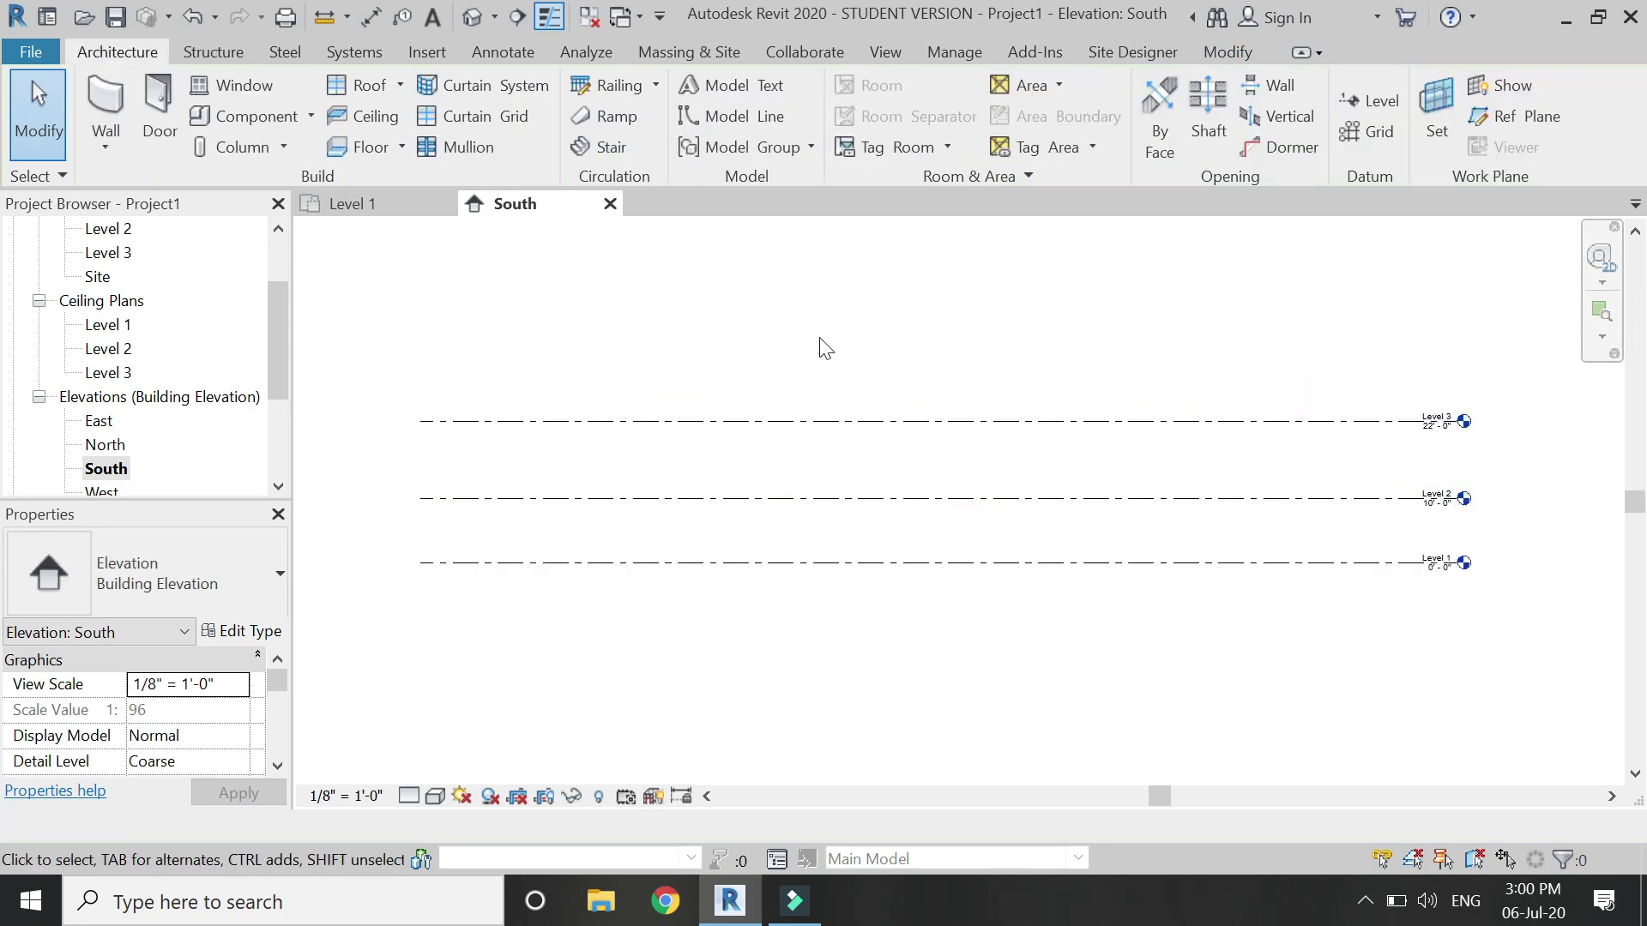
pyautogui.click(689, 53)
pyautogui.click(264, 142)
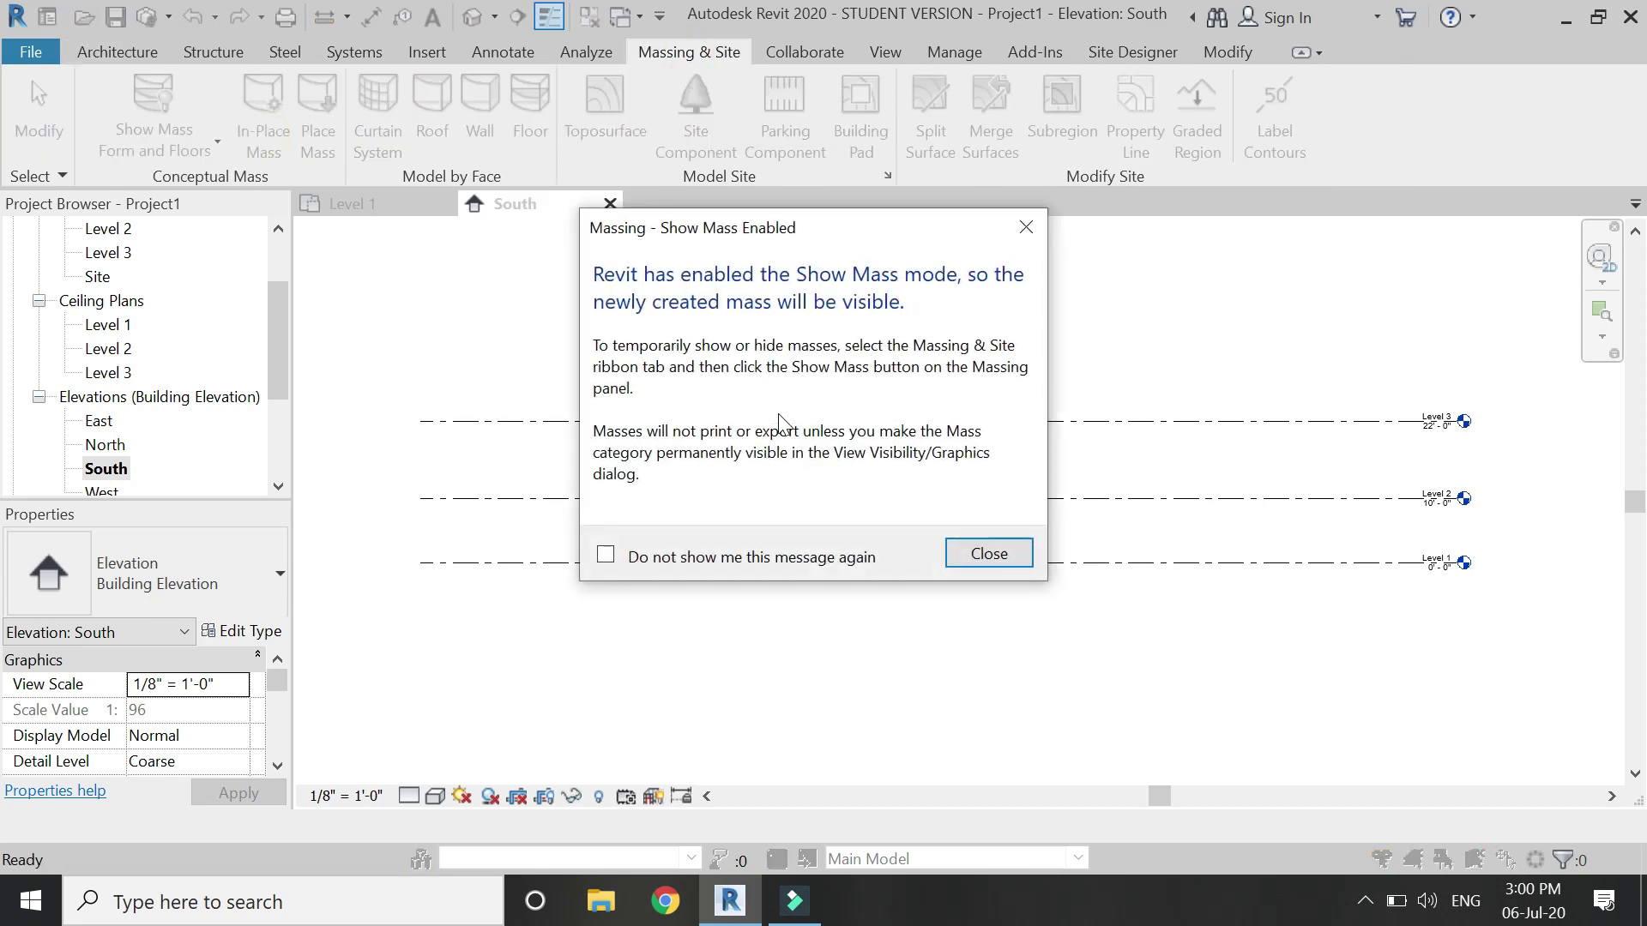
pyautogui.click(980, 553)
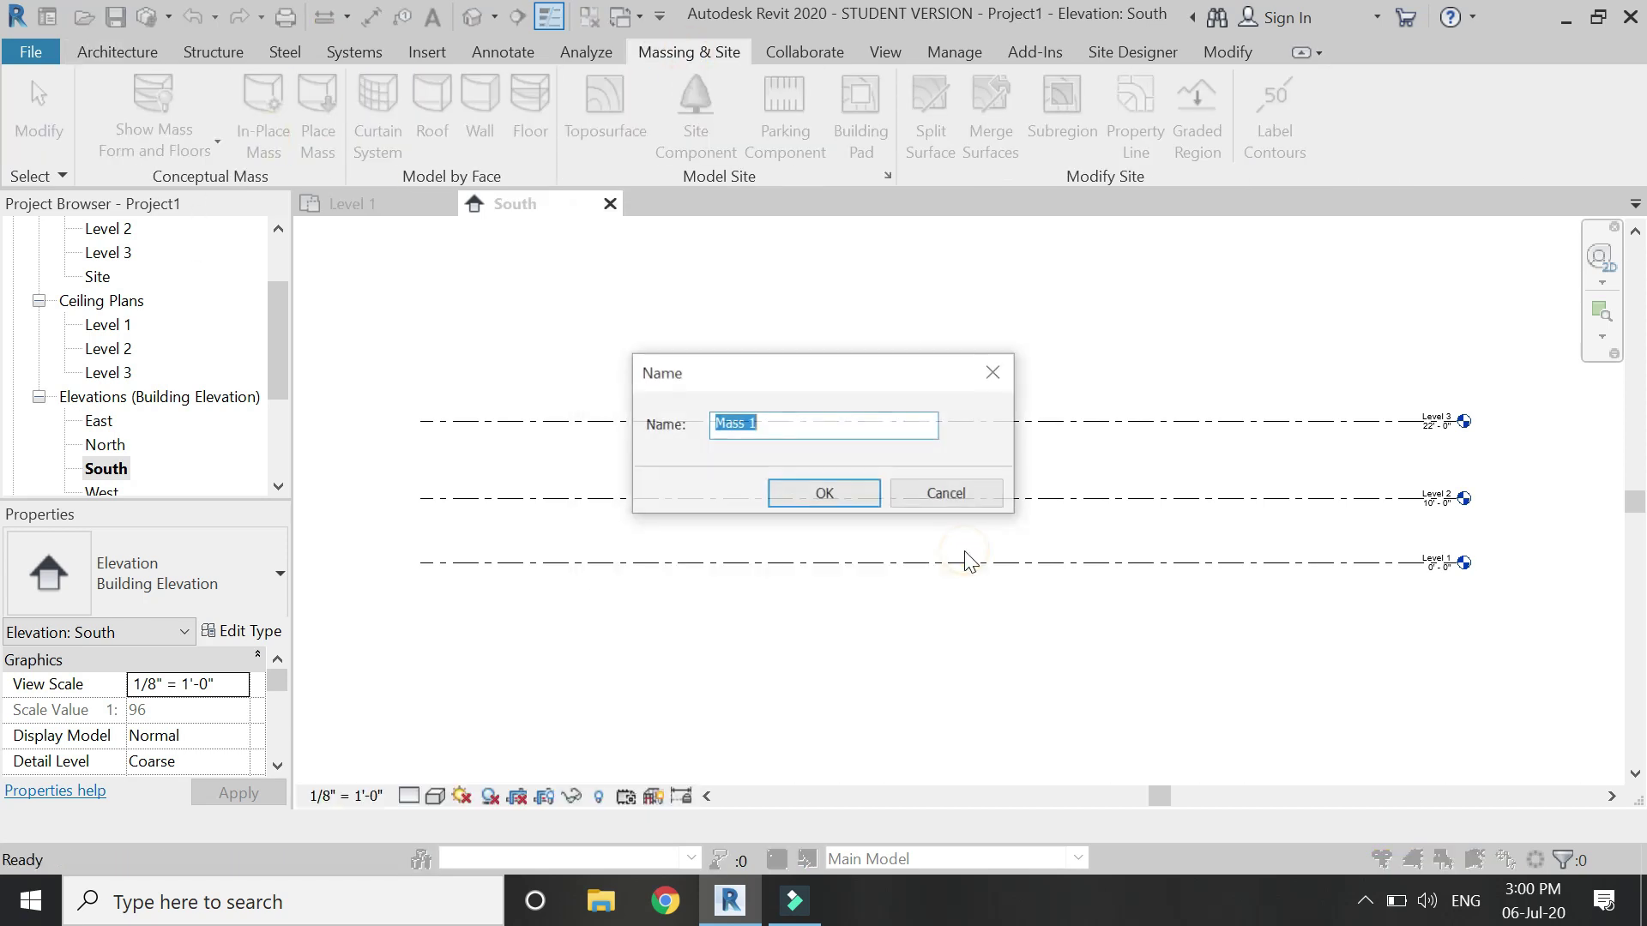
pyautogui.click(864, 497)
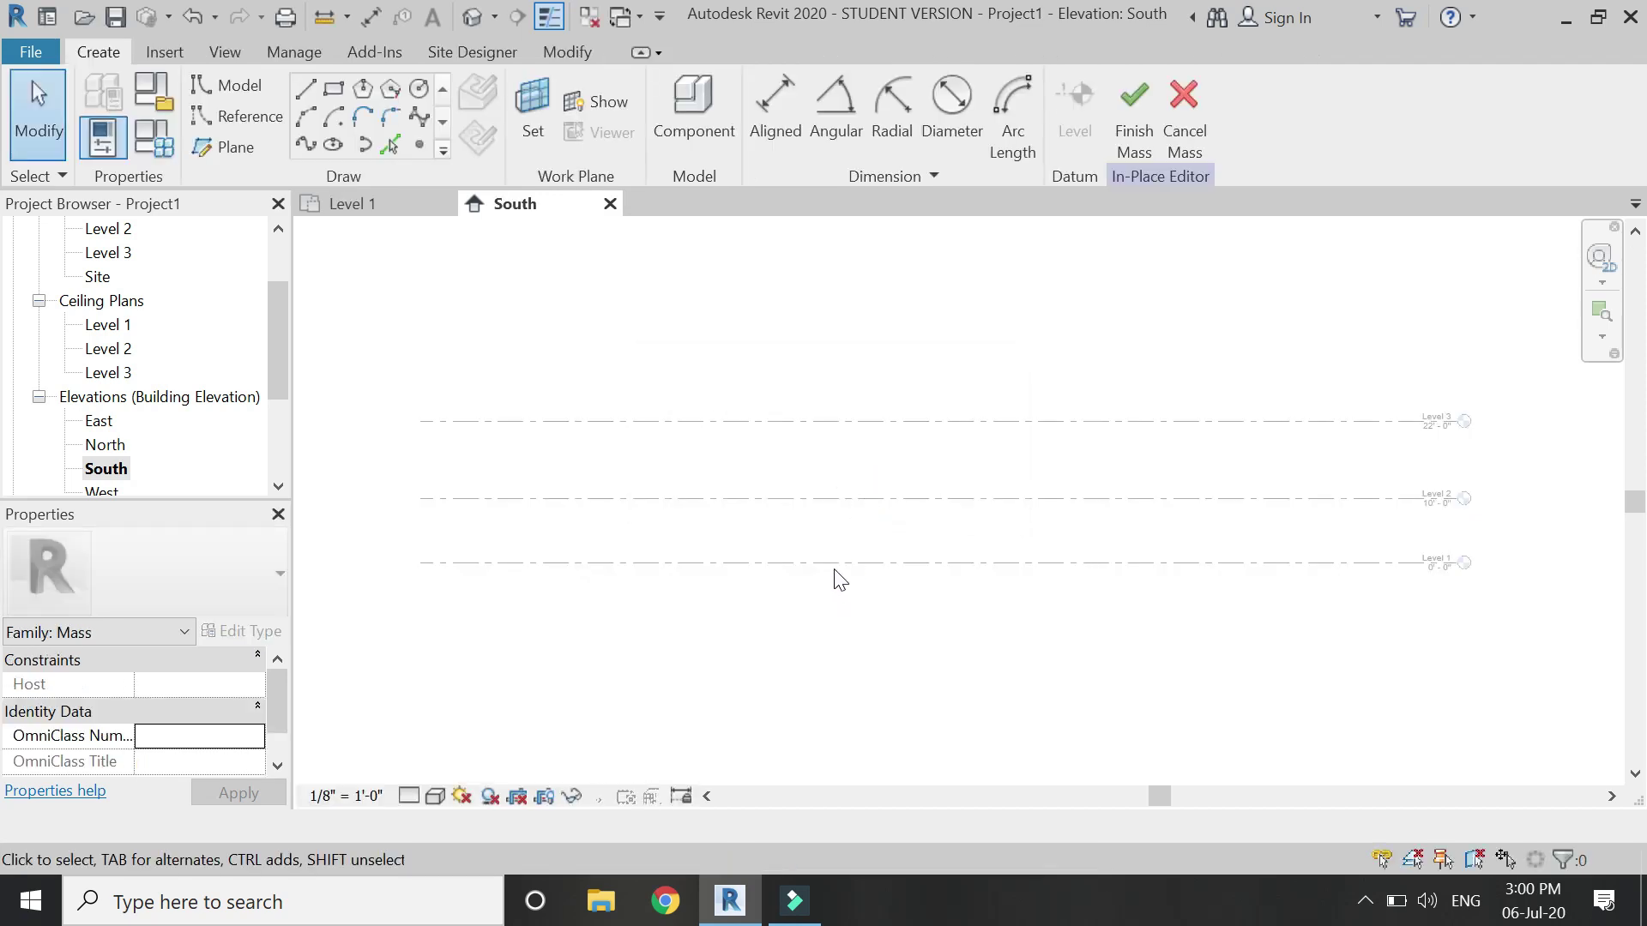
# - Draw a horizontal reference plane about 2' 3" above Level 2, spanning the length of the level lines
pyautogui.click(223, 146)
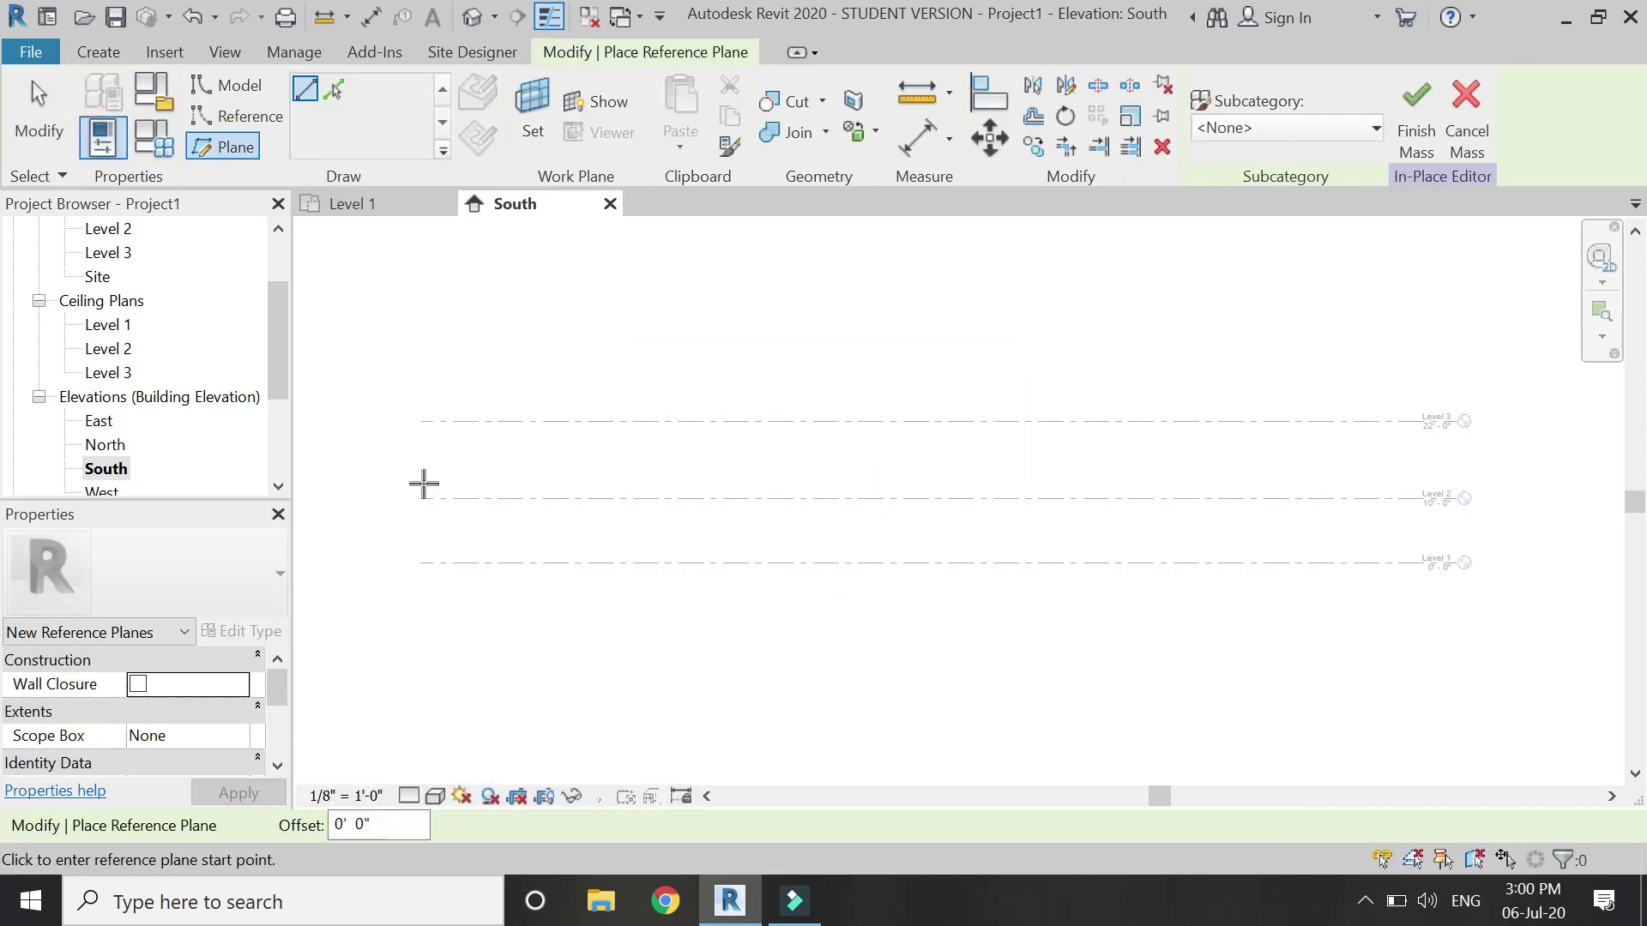
pyautogui.click(418, 486)
pyautogui.scroll(-3, 417, 486)
pyautogui.click(1106, 485)
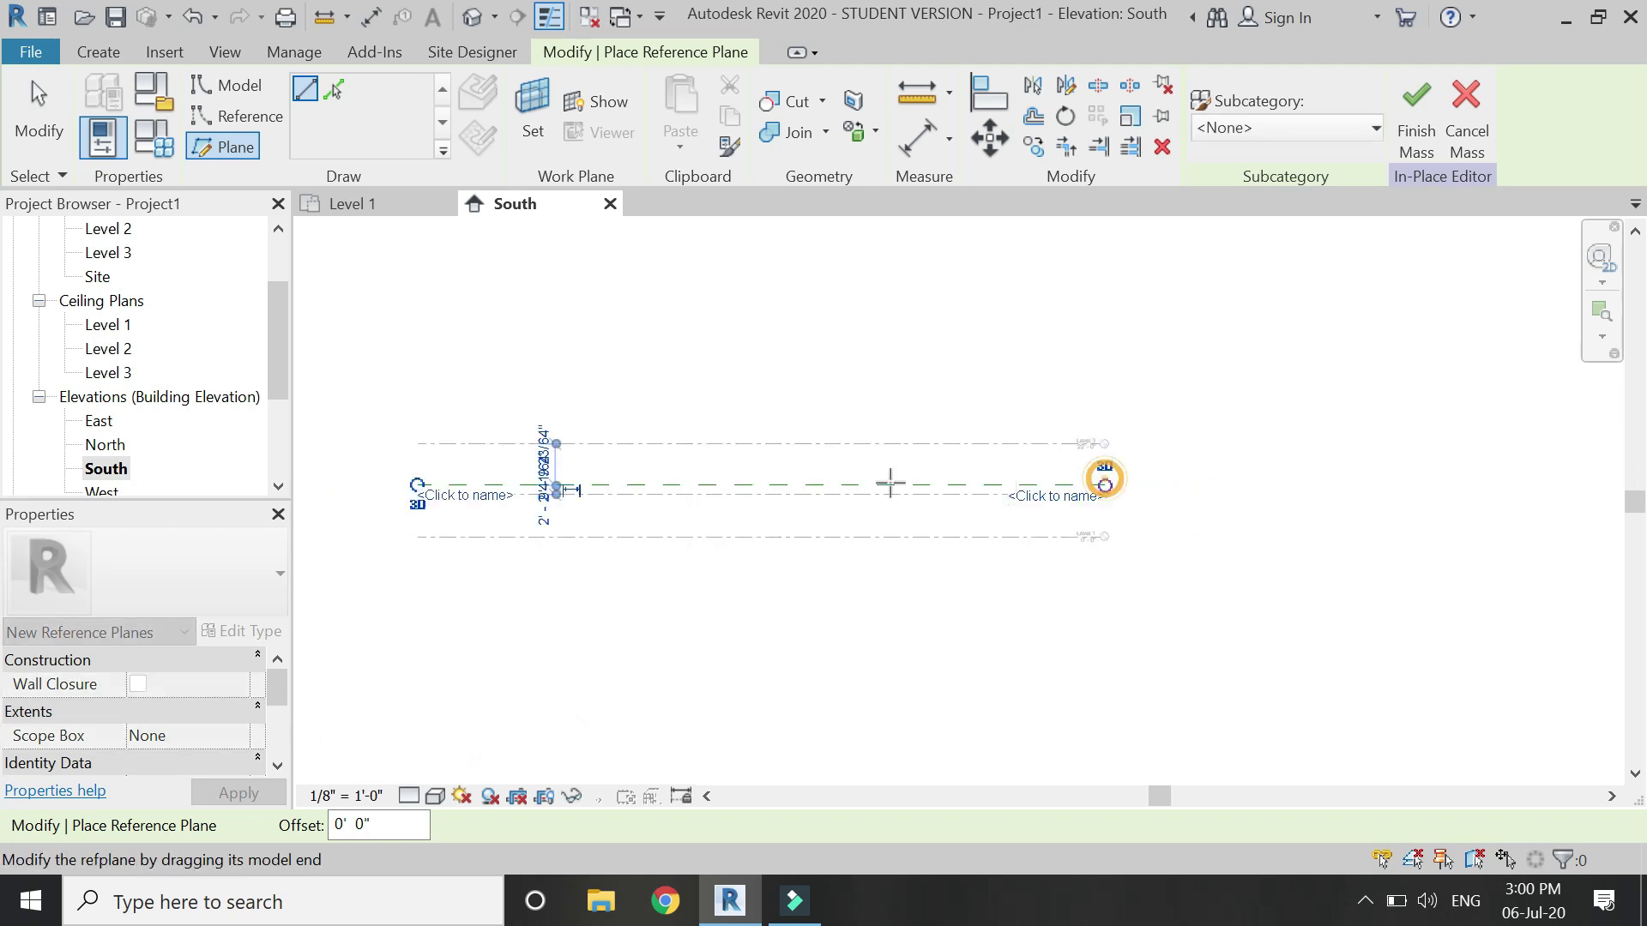
pyautogui.scroll(3, 655, 487)
pyautogui.press('Escape')
pyautogui.press('Escape')
# - Set the distance between the reference plane and Level 2 to 1' 6"
pyautogui.click(689, 484)
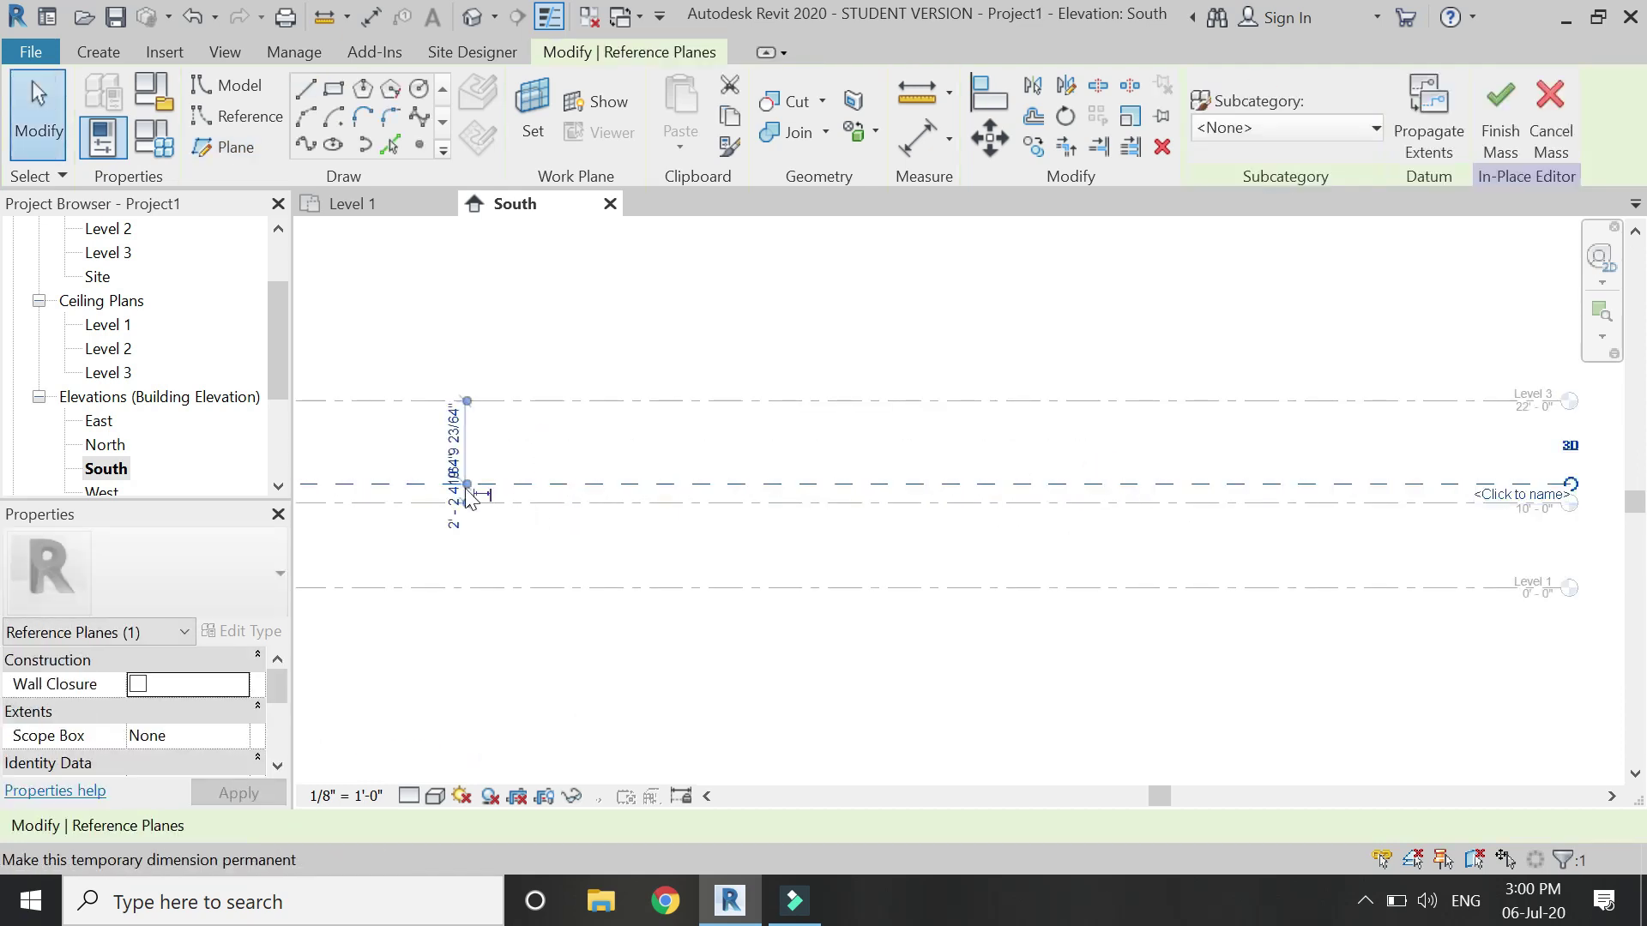
pyautogui.scroll(4, 466, 493)
pyautogui.click(540, 529)
pyautogui.write('1\'6"')
pyautogui.press('Return')
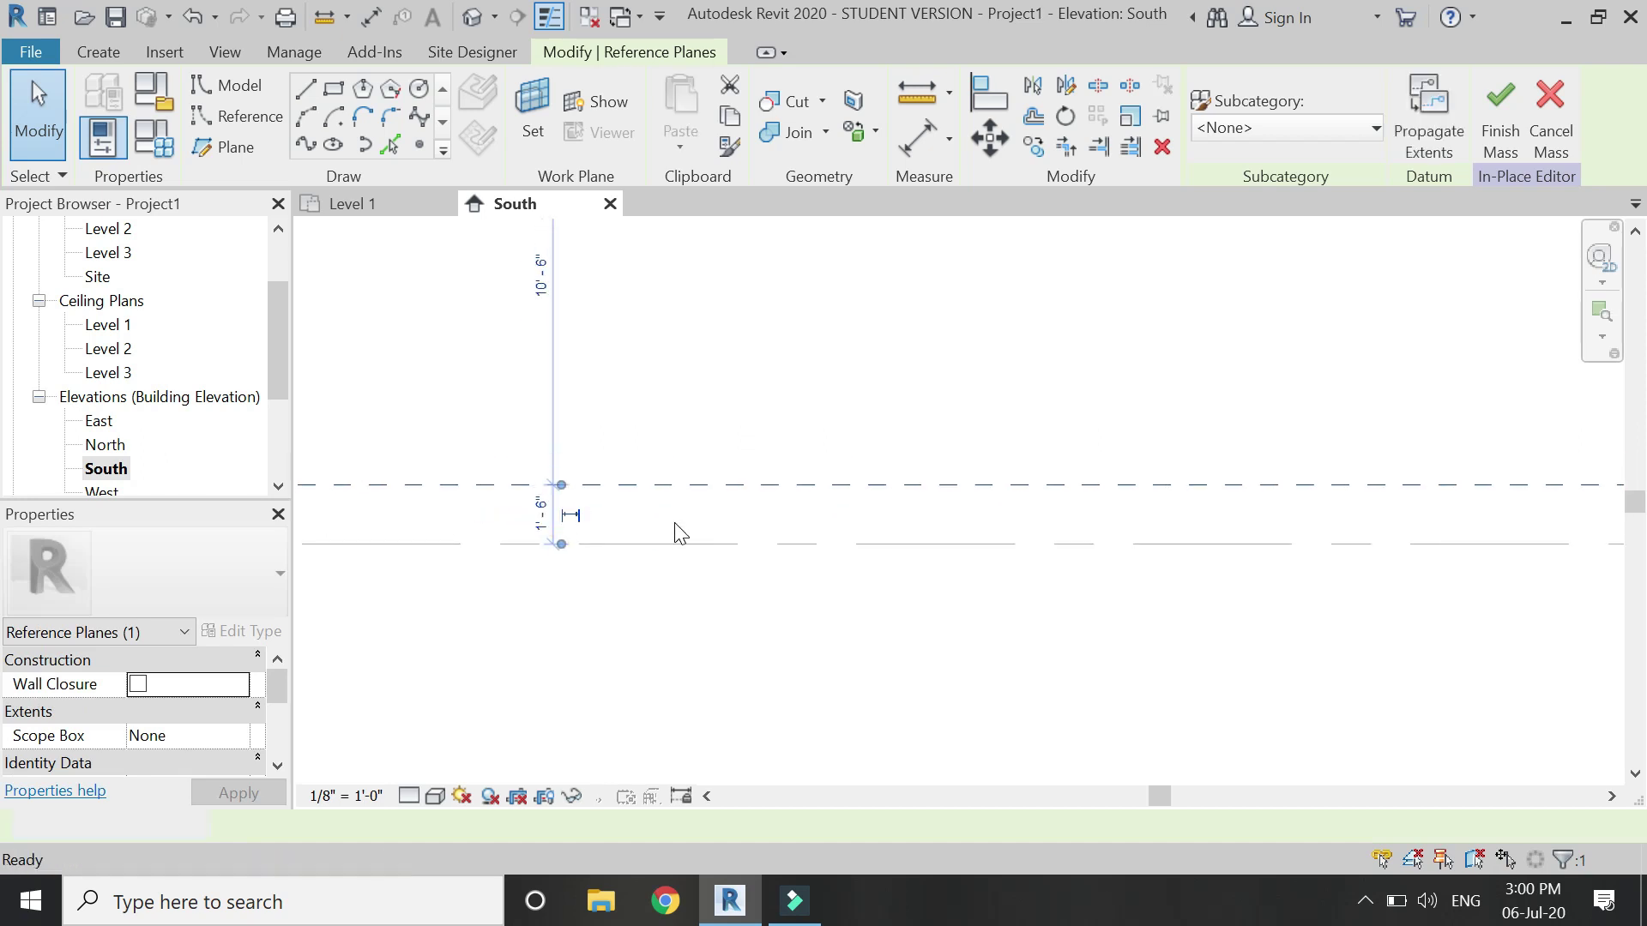
pyautogui.press('Escape')
# - Add six more horizontal reference planes above the first one by picking at successive 1' 6" offsets, up to just below Level 3
pyautogui.click(390, 143)
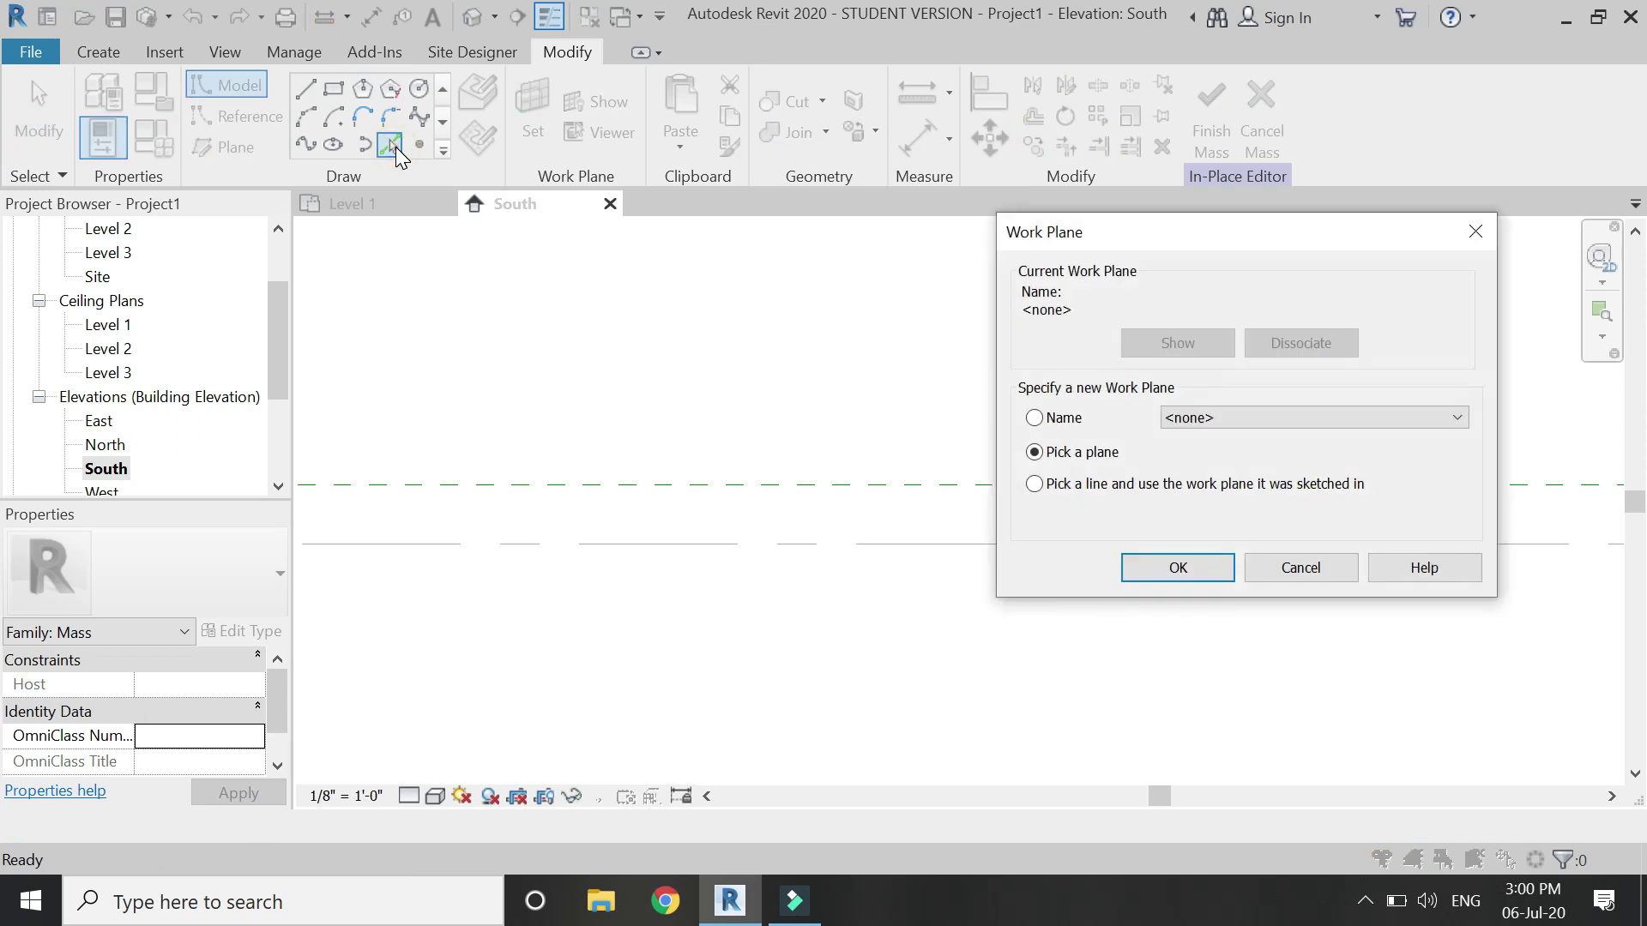
pyautogui.press('Escape')
pyautogui.press('r')
pyautogui.press('p')
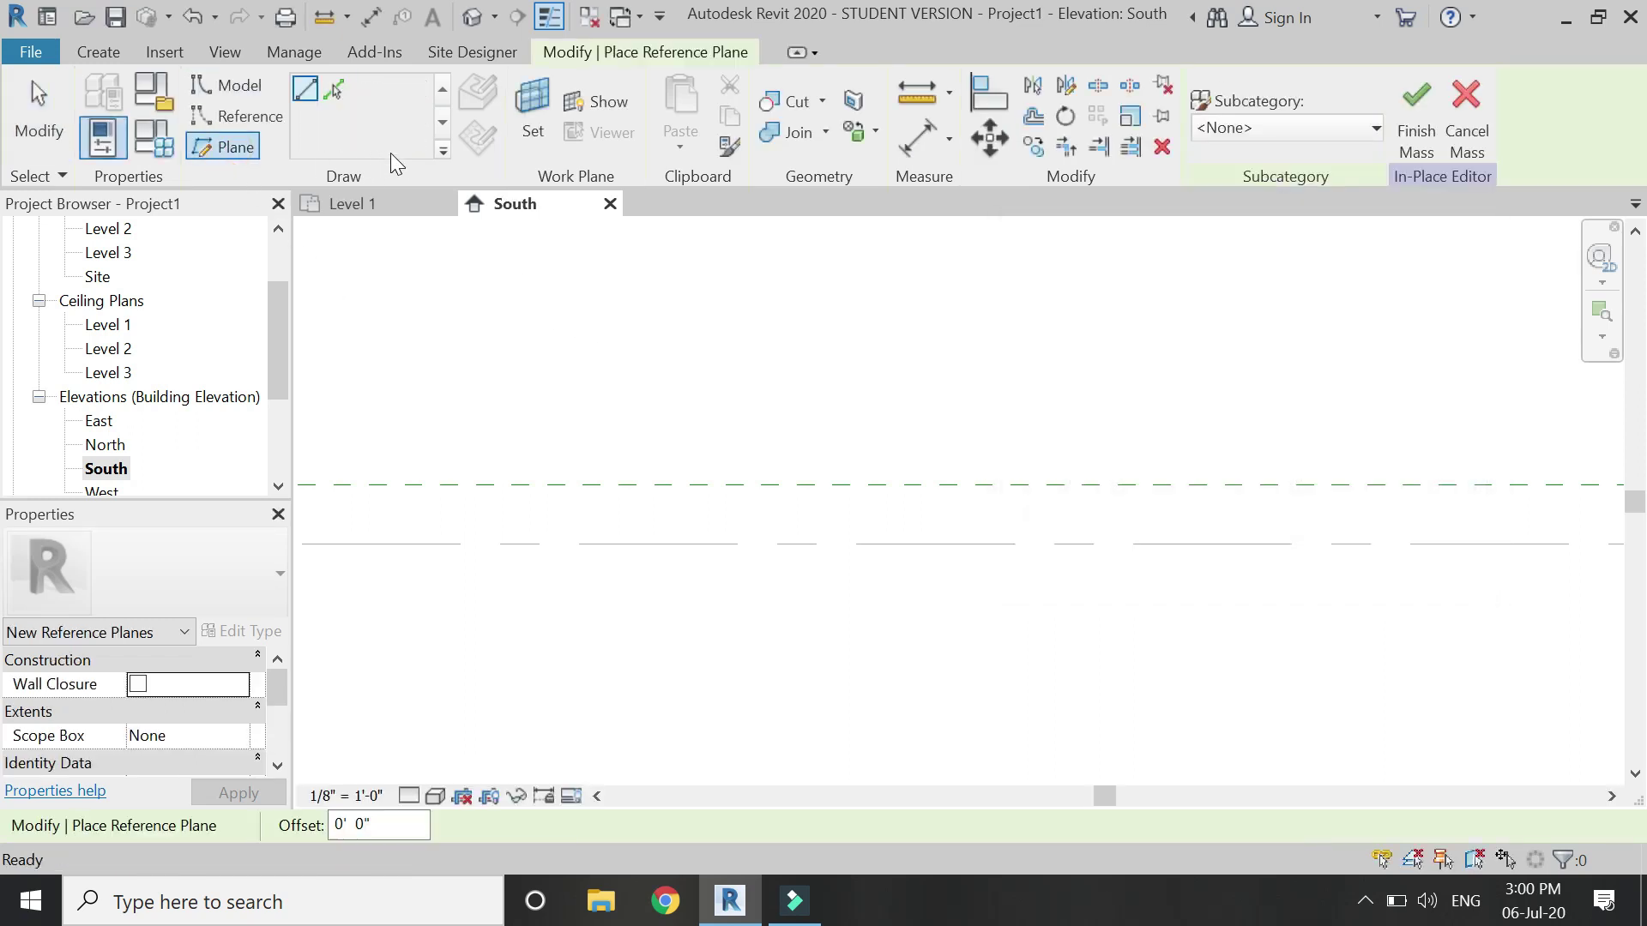
pyautogui.click(334, 91)
pyautogui.click(378, 825)
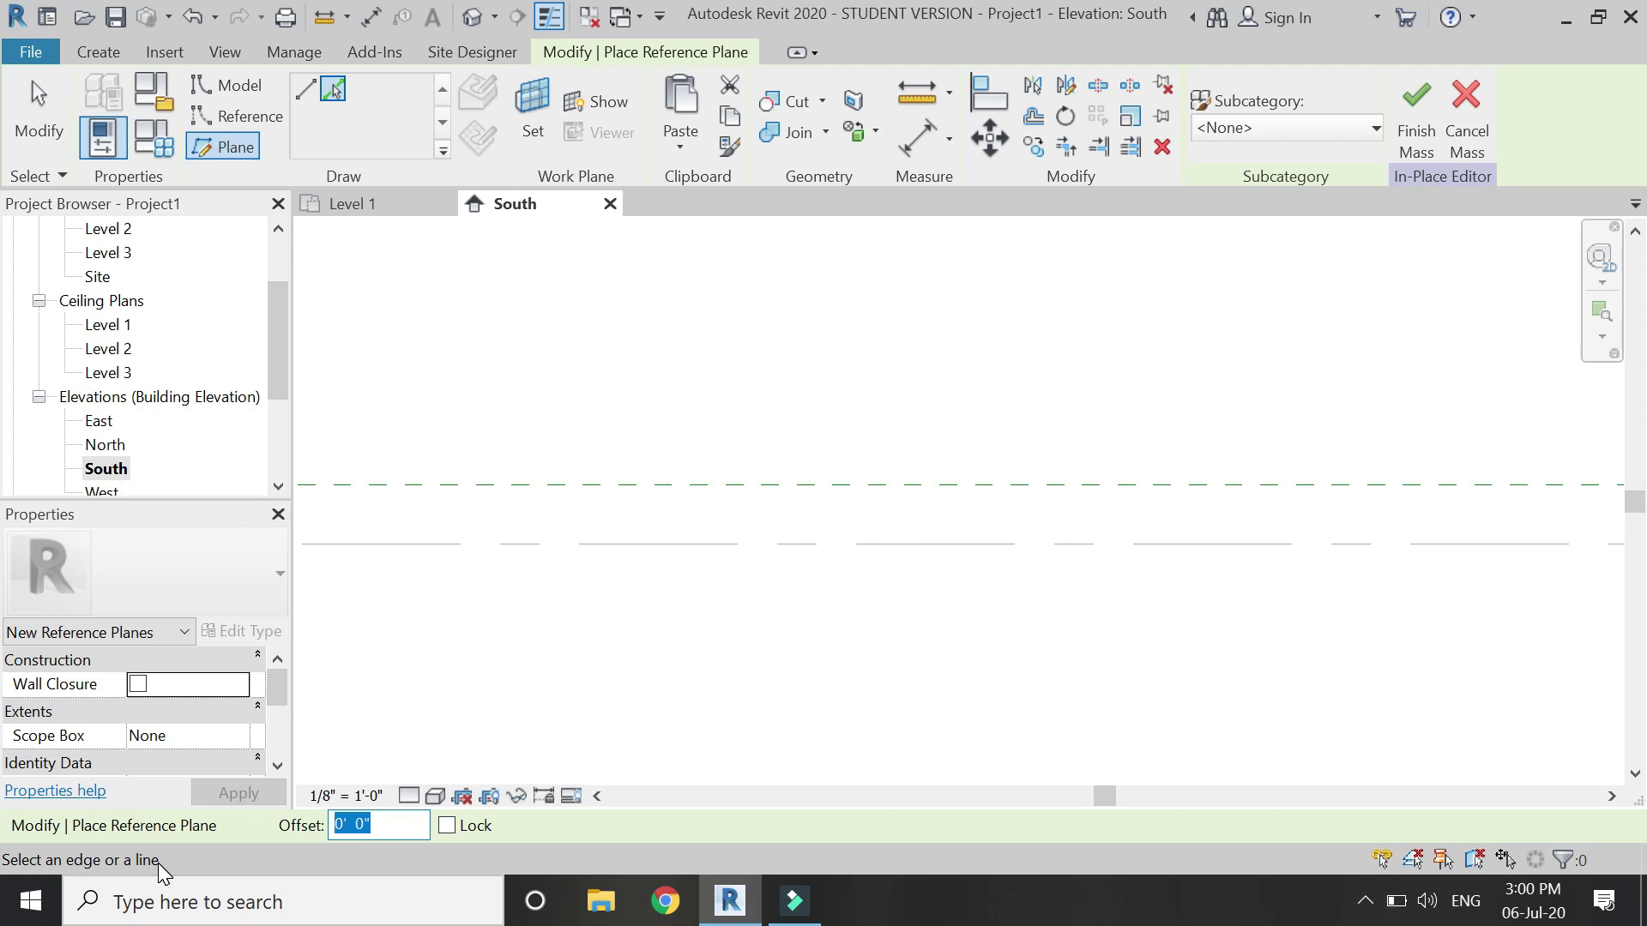
pyautogui.write("1'6")
pyautogui.scroll(-3, 639, 660)
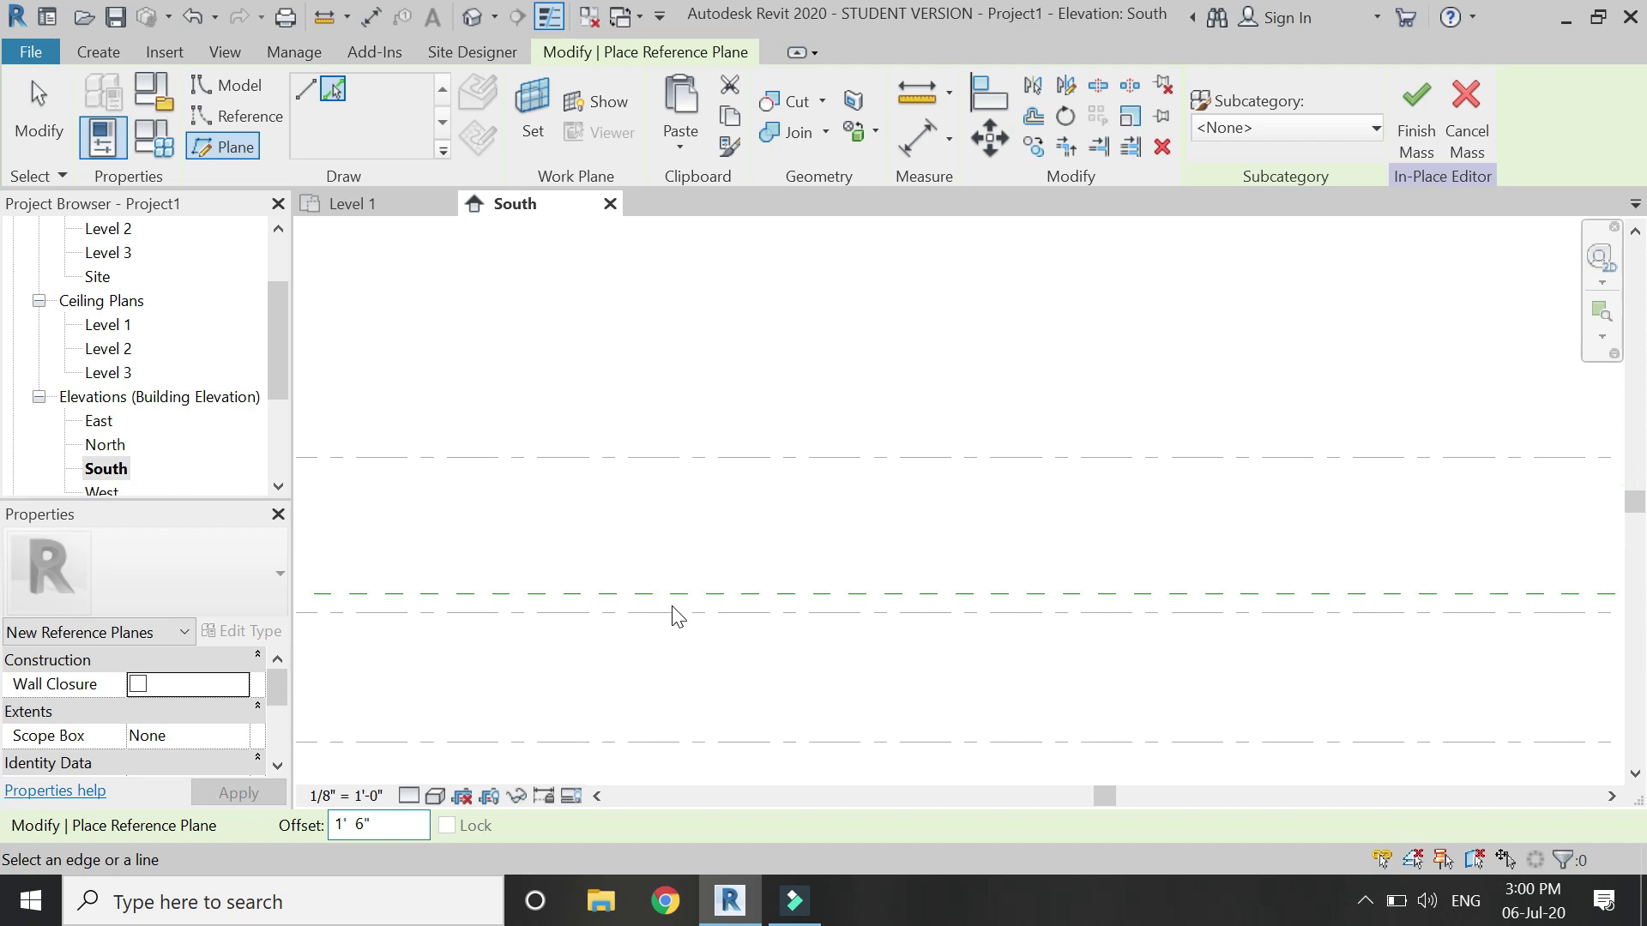
pyautogui.click(693, 568)
pyautogui.click(705, 553)
pyautogui.click(711, 534)
pyautogui.click(709, 512)
pyautogui.click(717, 486)
pyautogui.scroll(-2, 680, 440)
pyautogui.press('Escape')
pyautogui.press('Escape')
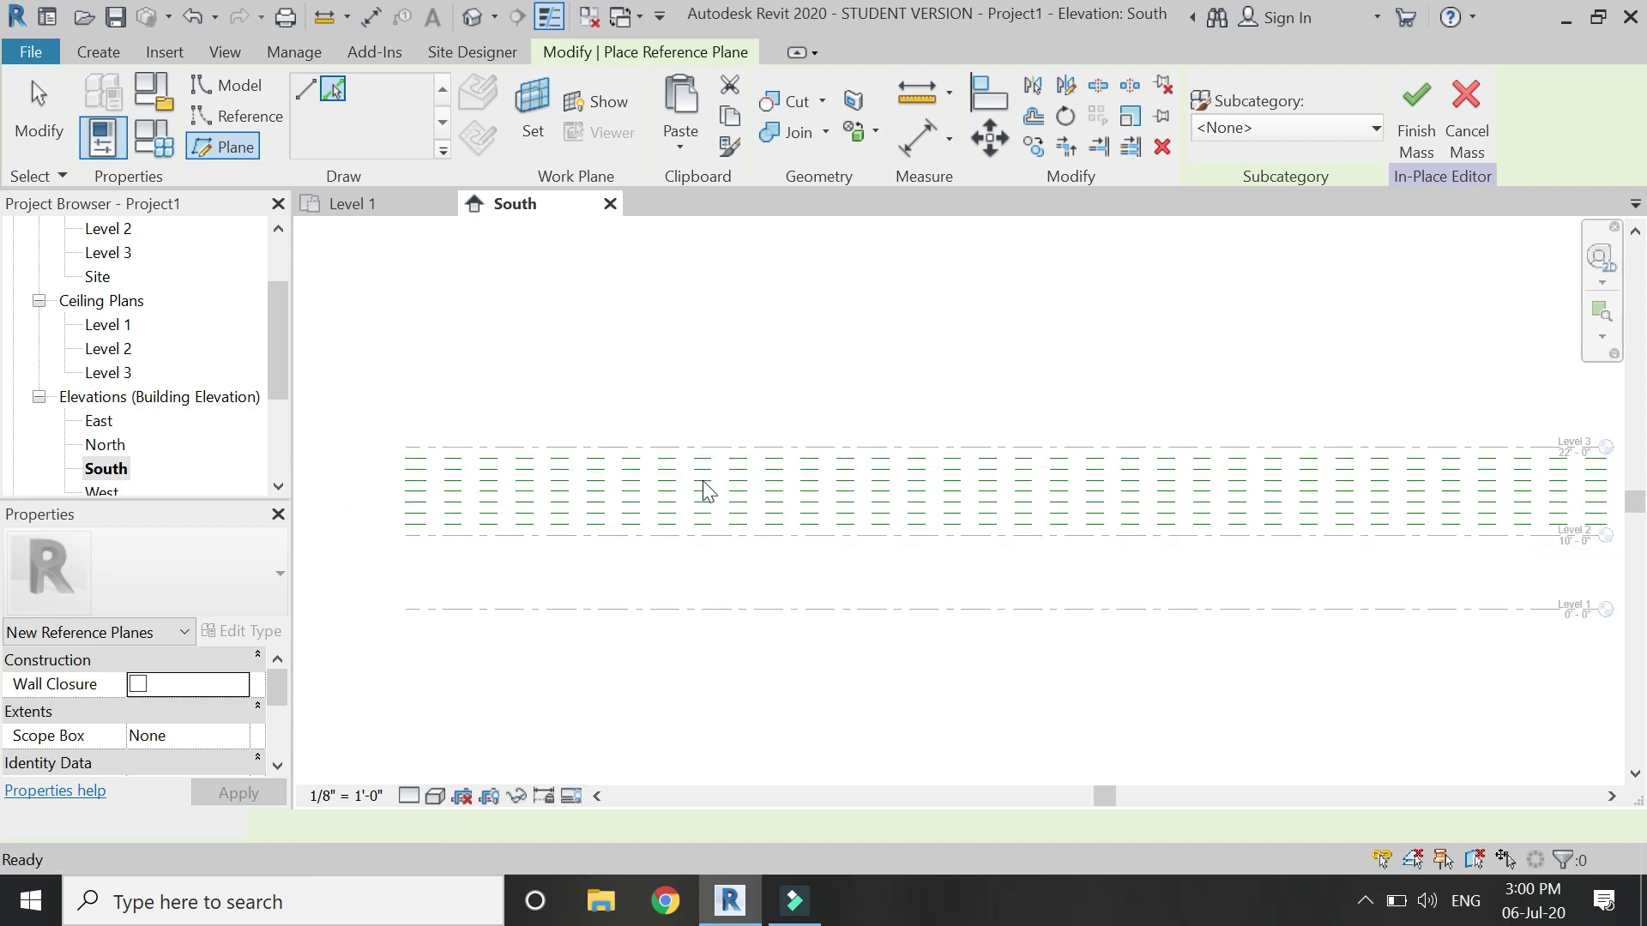
# - Draw a vertical reference plane from above Level 3 down across the horizontal reference planes to near Level 1
pyautogui.press('r')
pyautogui.press('p')
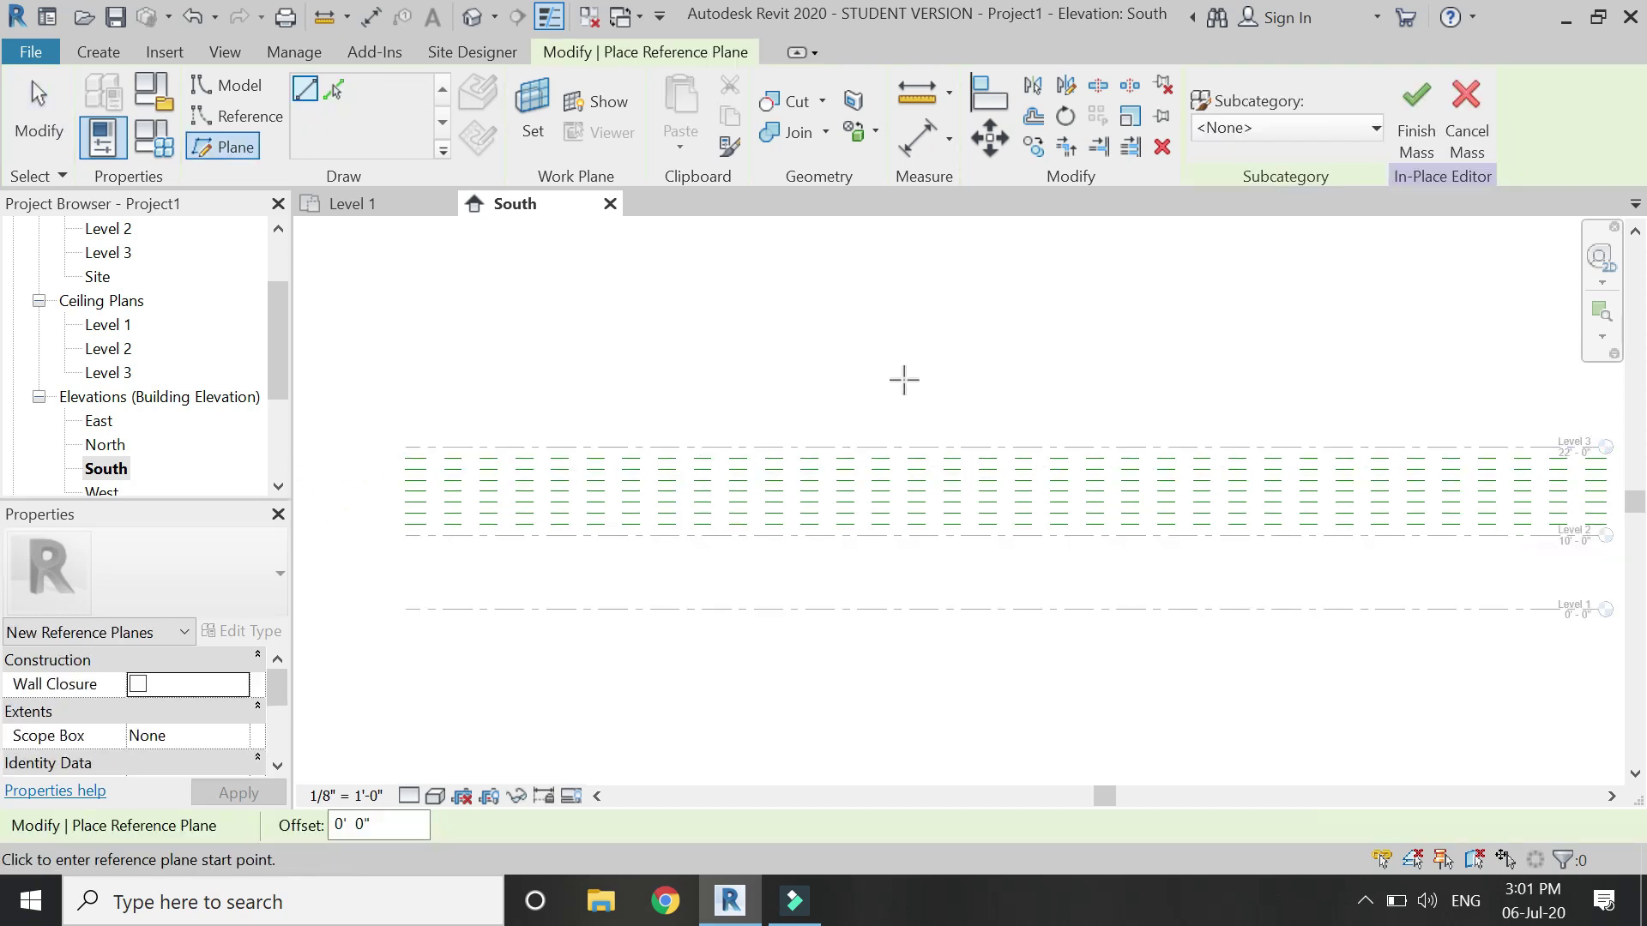
pyautogui.click(712, 383)
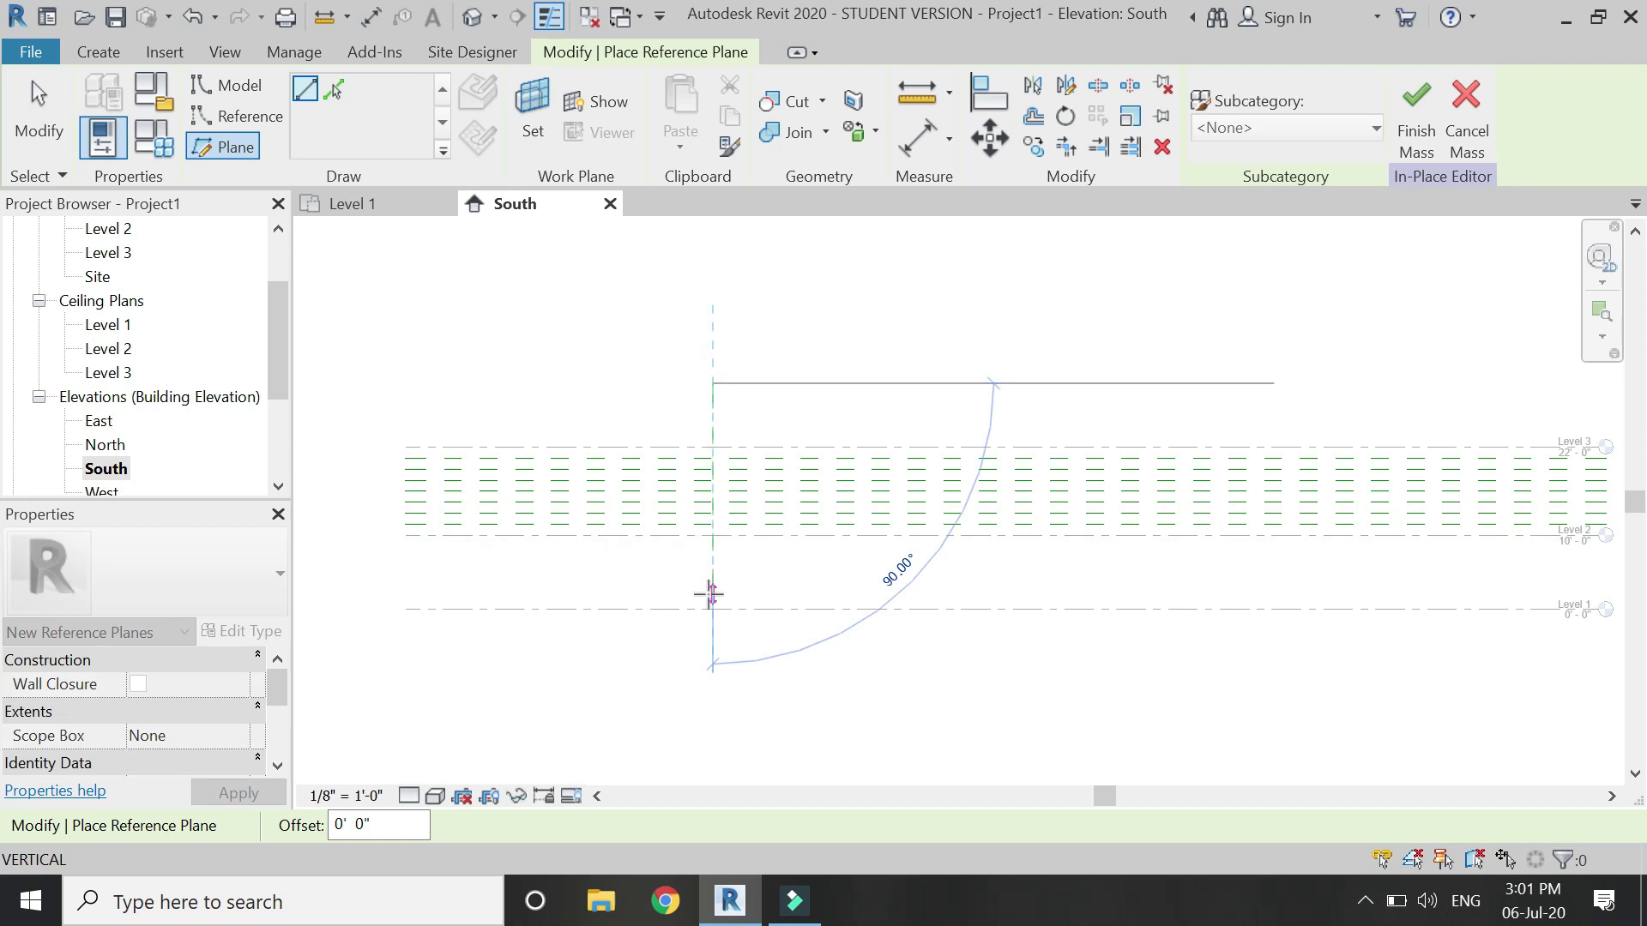
pyautogui.click(712, 591)
pyautogui.scroll(1, 757, 444)
pyautogui.press('Escape')
pyautogui.press('Escape')
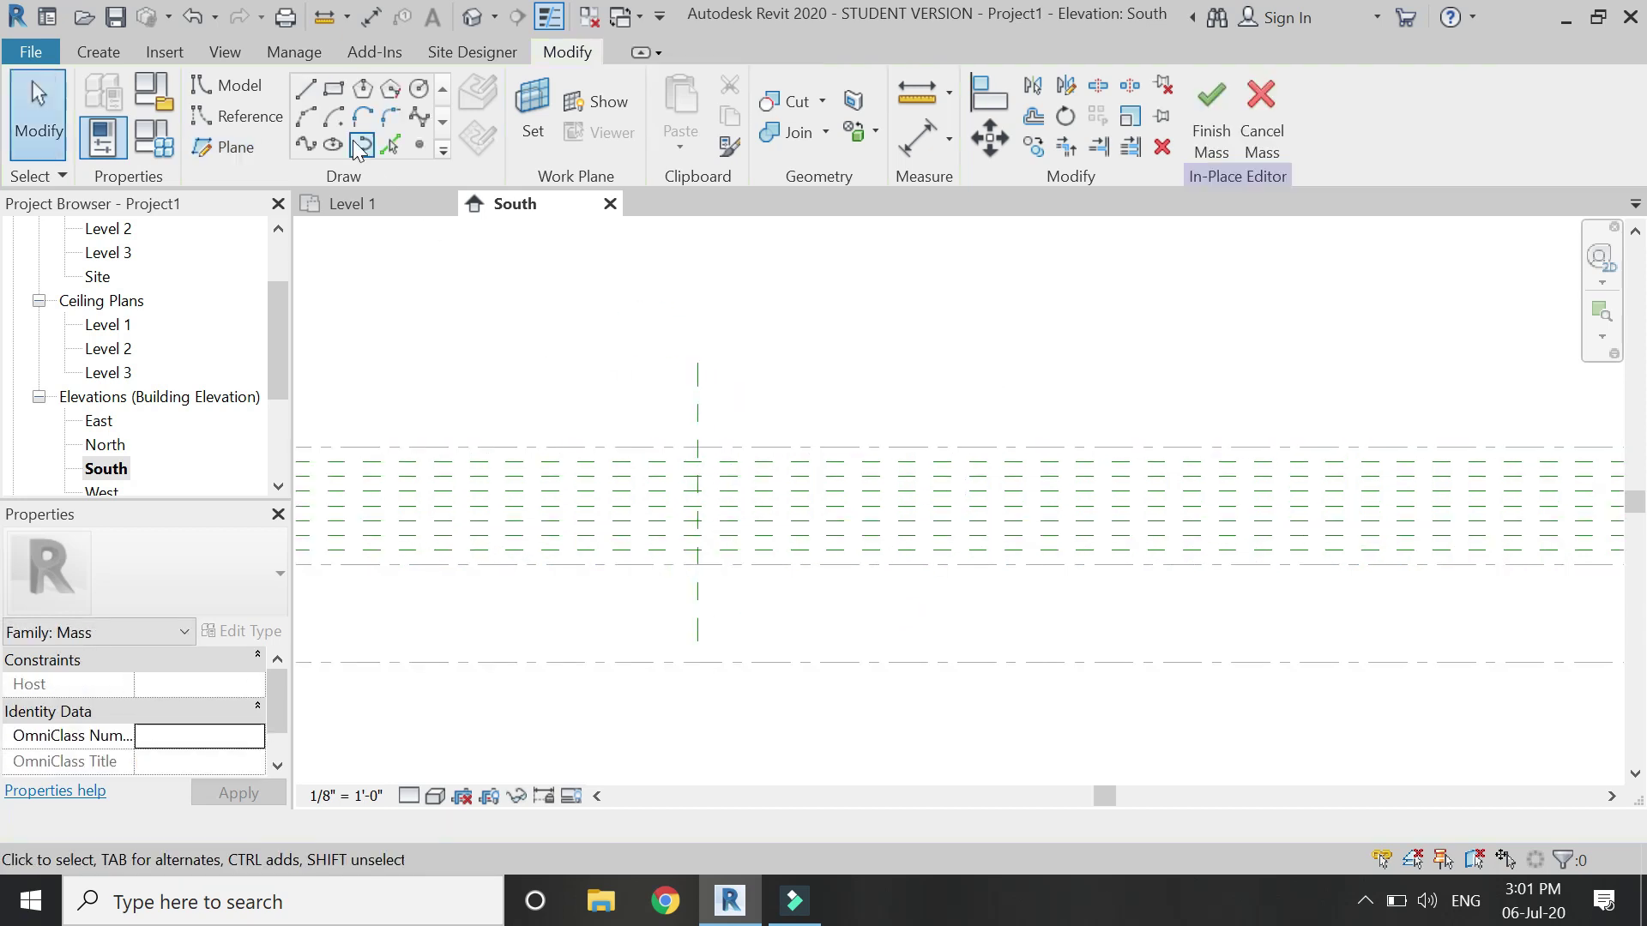
# - Add ten more vertical reference planes to the right of the first one by picking at successive 4' 0" offsets
pyautogui.click(246, 151)
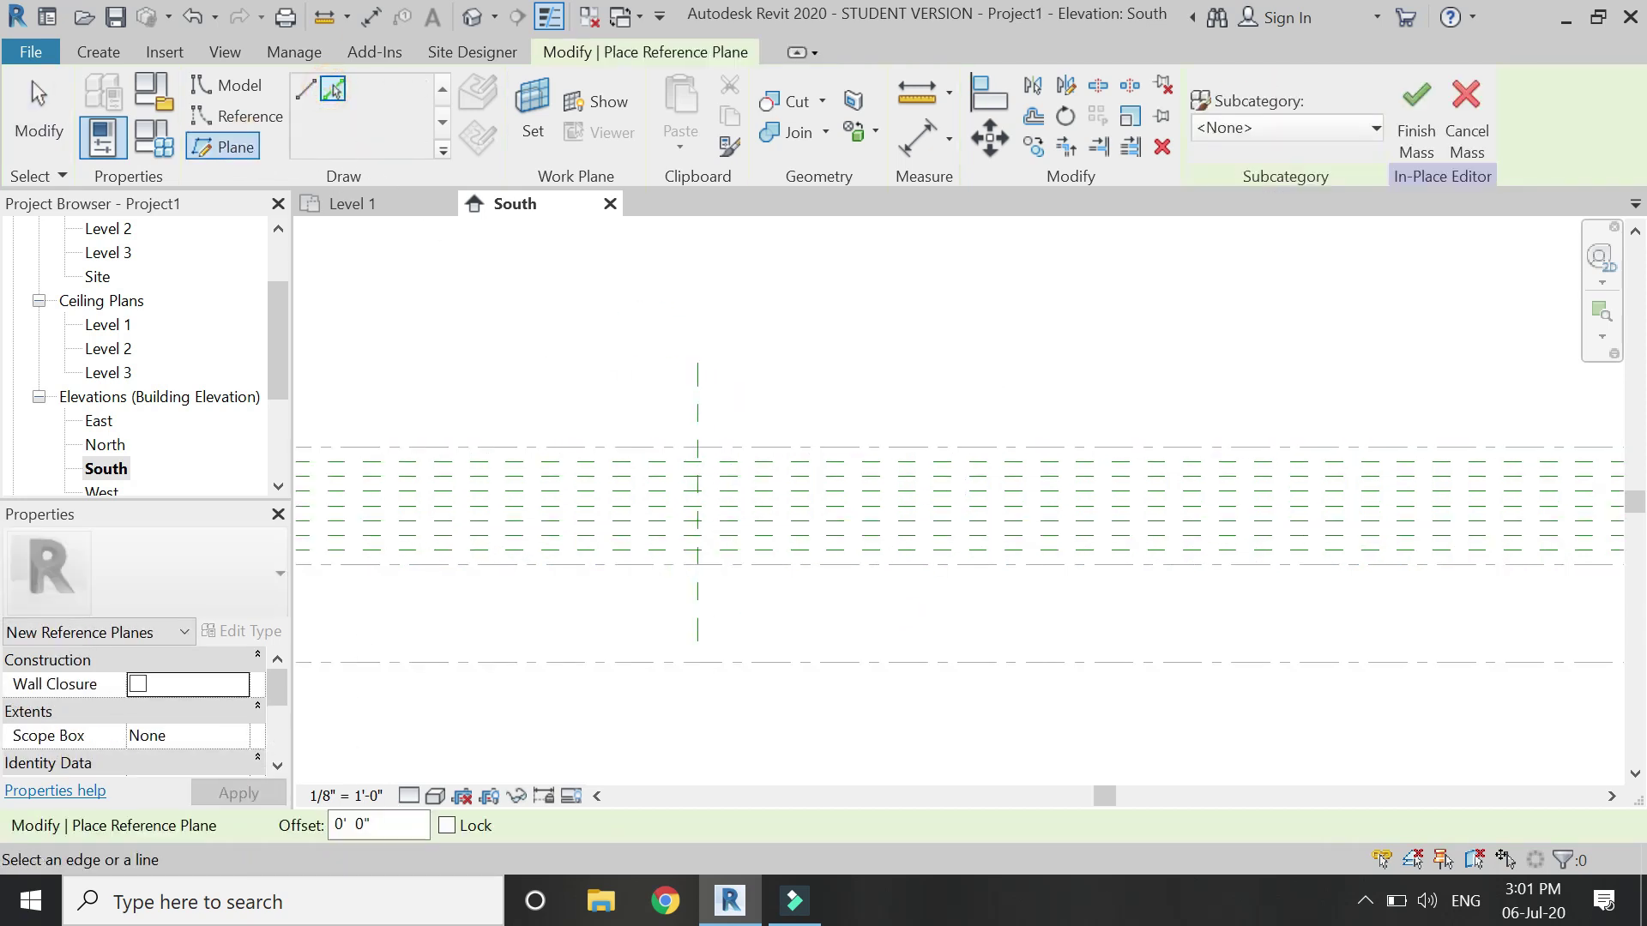
pyautogui.click(395, 824)
pyautogui.write('4')
pyautogui.press('Return')
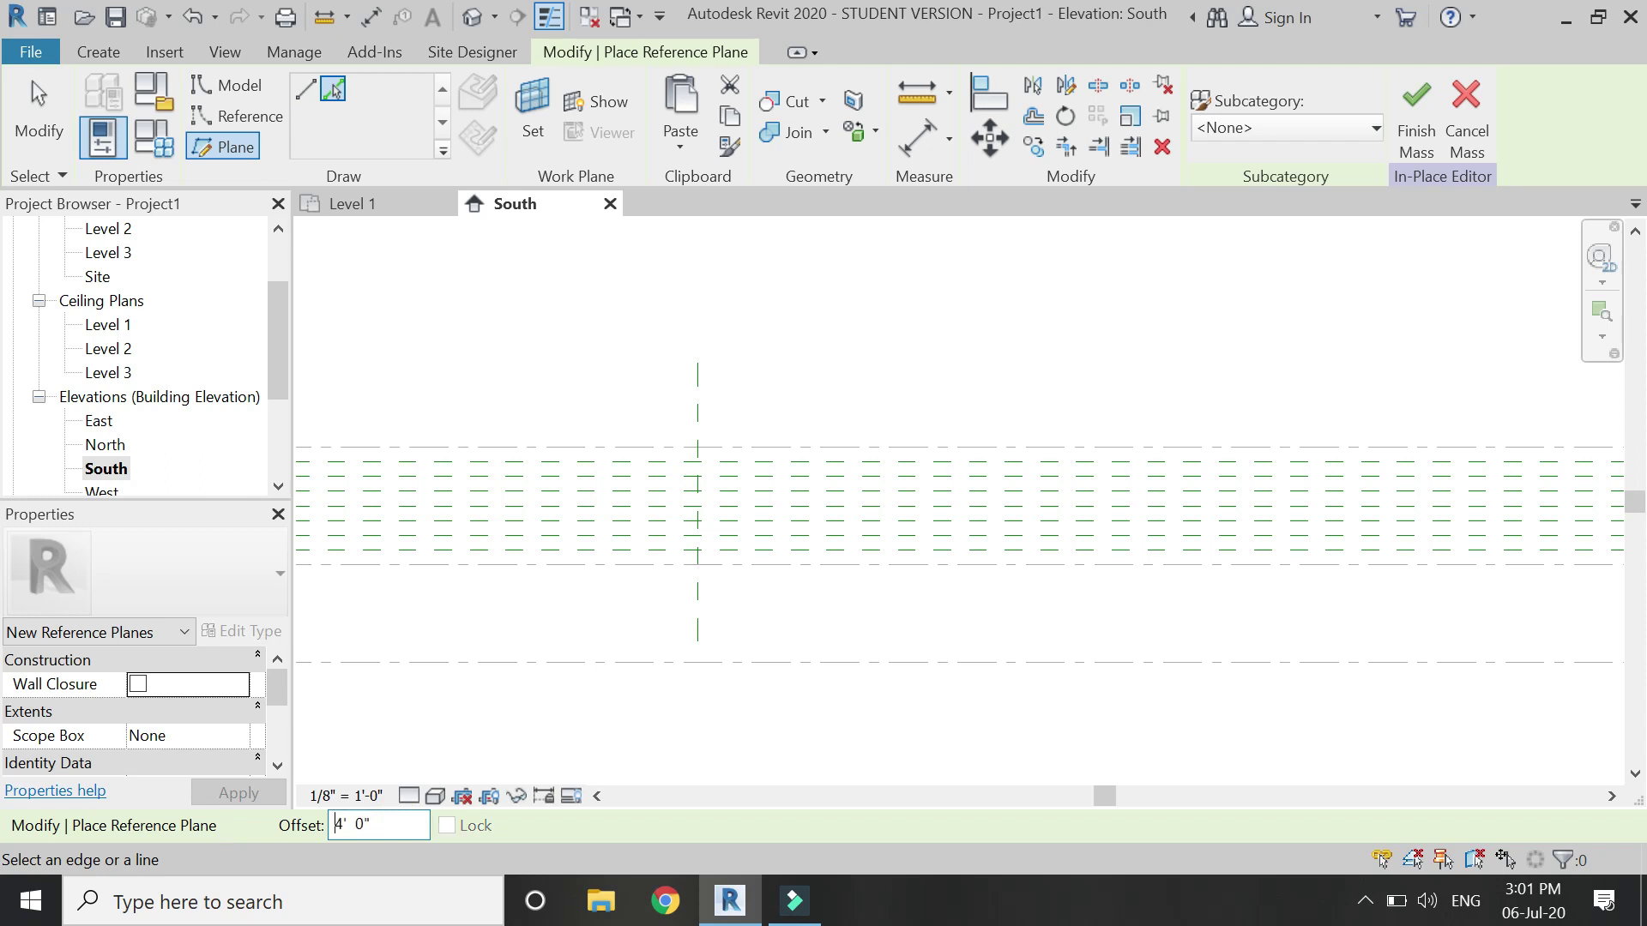
pyautogui.click(708, 394)
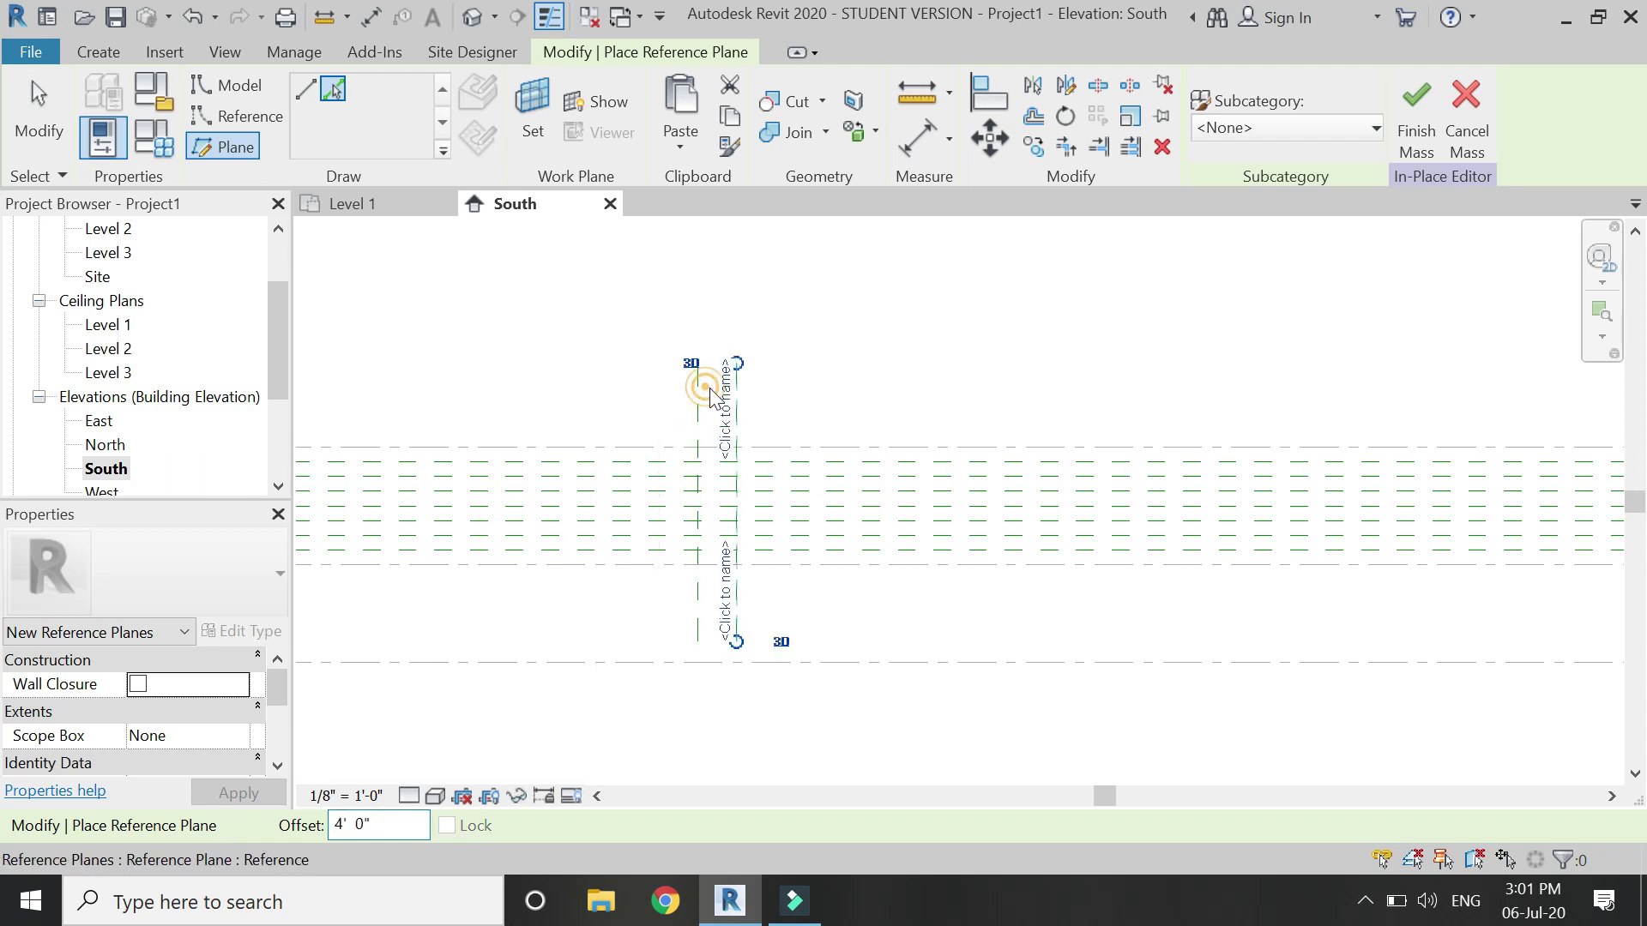
pyautogui.click(753, 414)
pyautogui.click(787, 414)
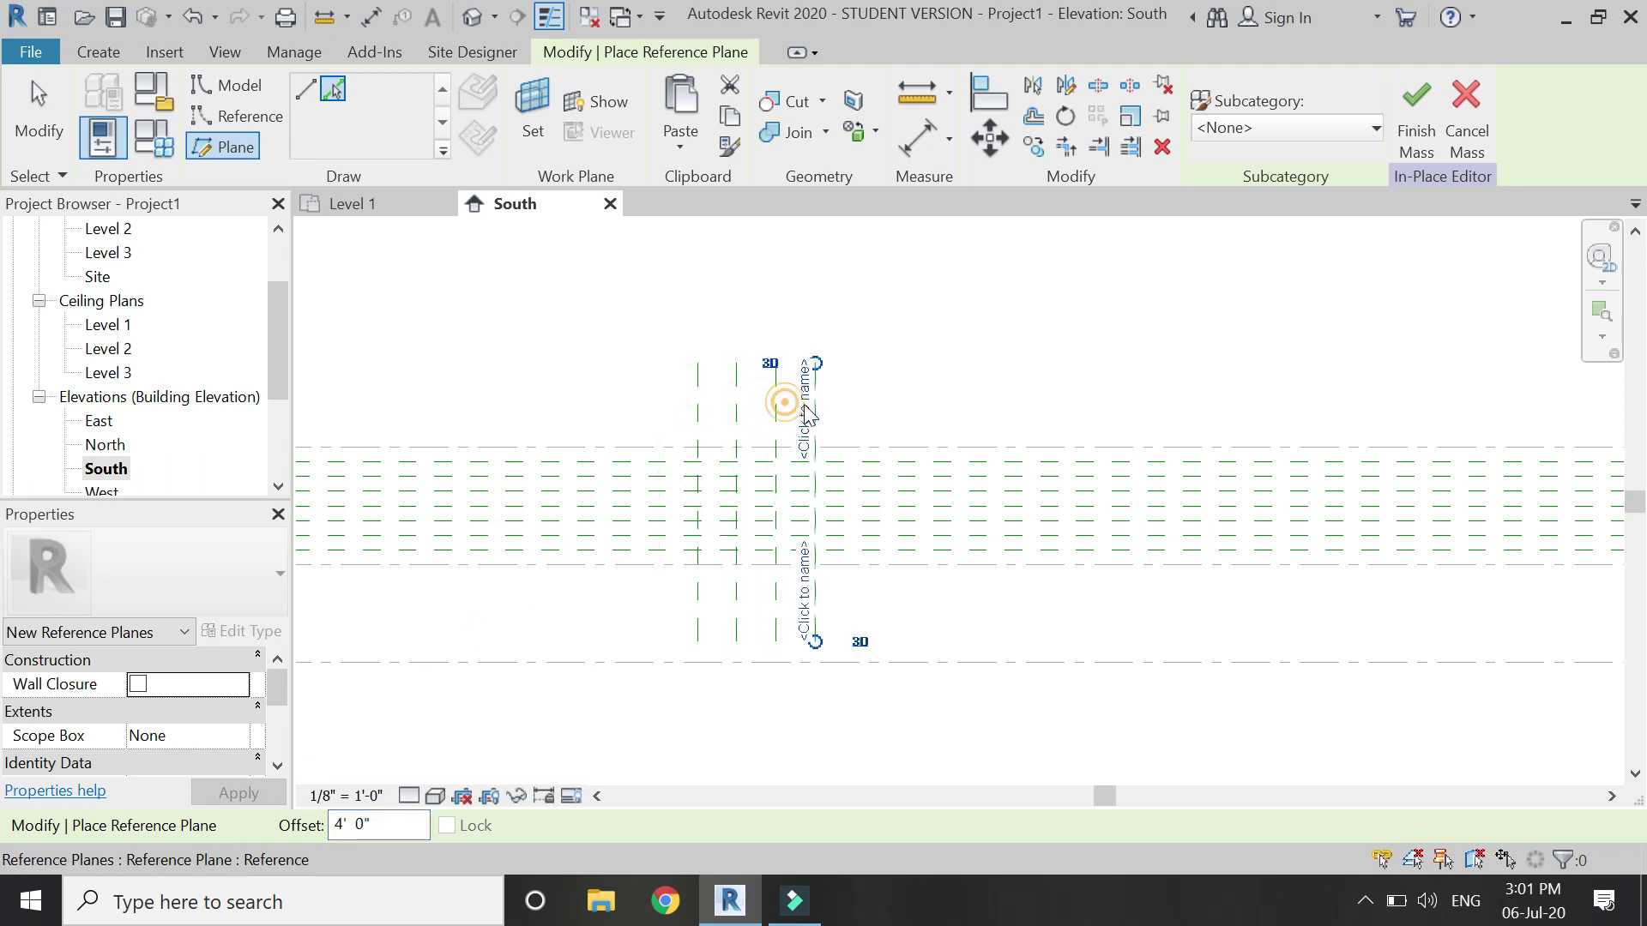
pyautogui.click(829, 417)
pyautogui.click(868, 415)
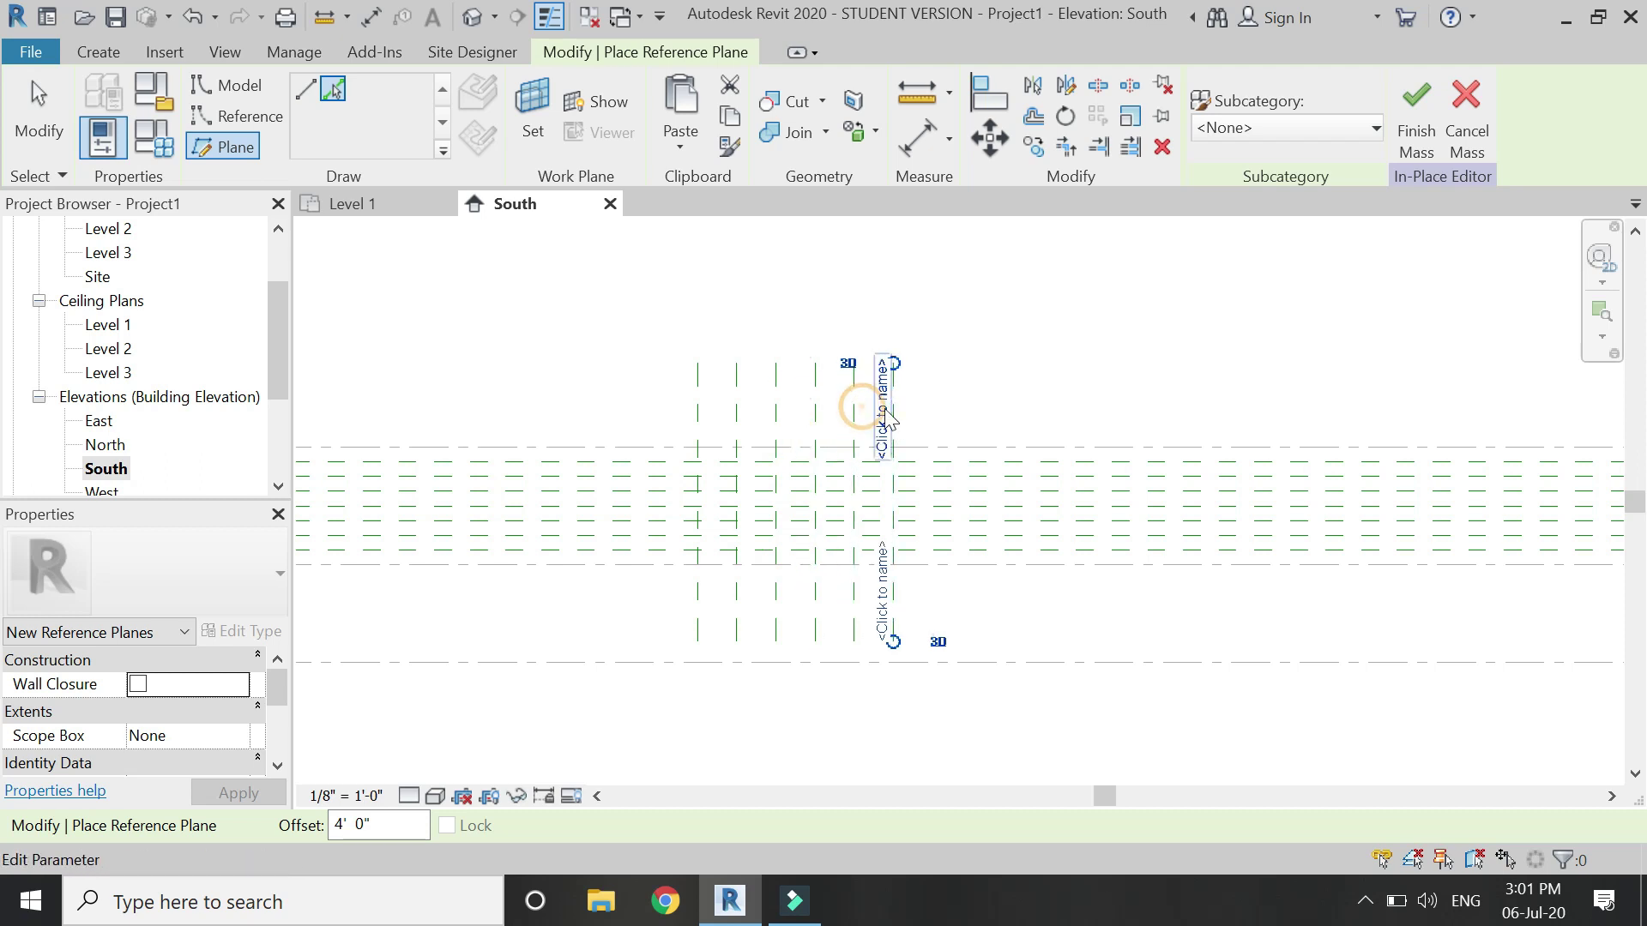
pyautogui.click(902, 413)
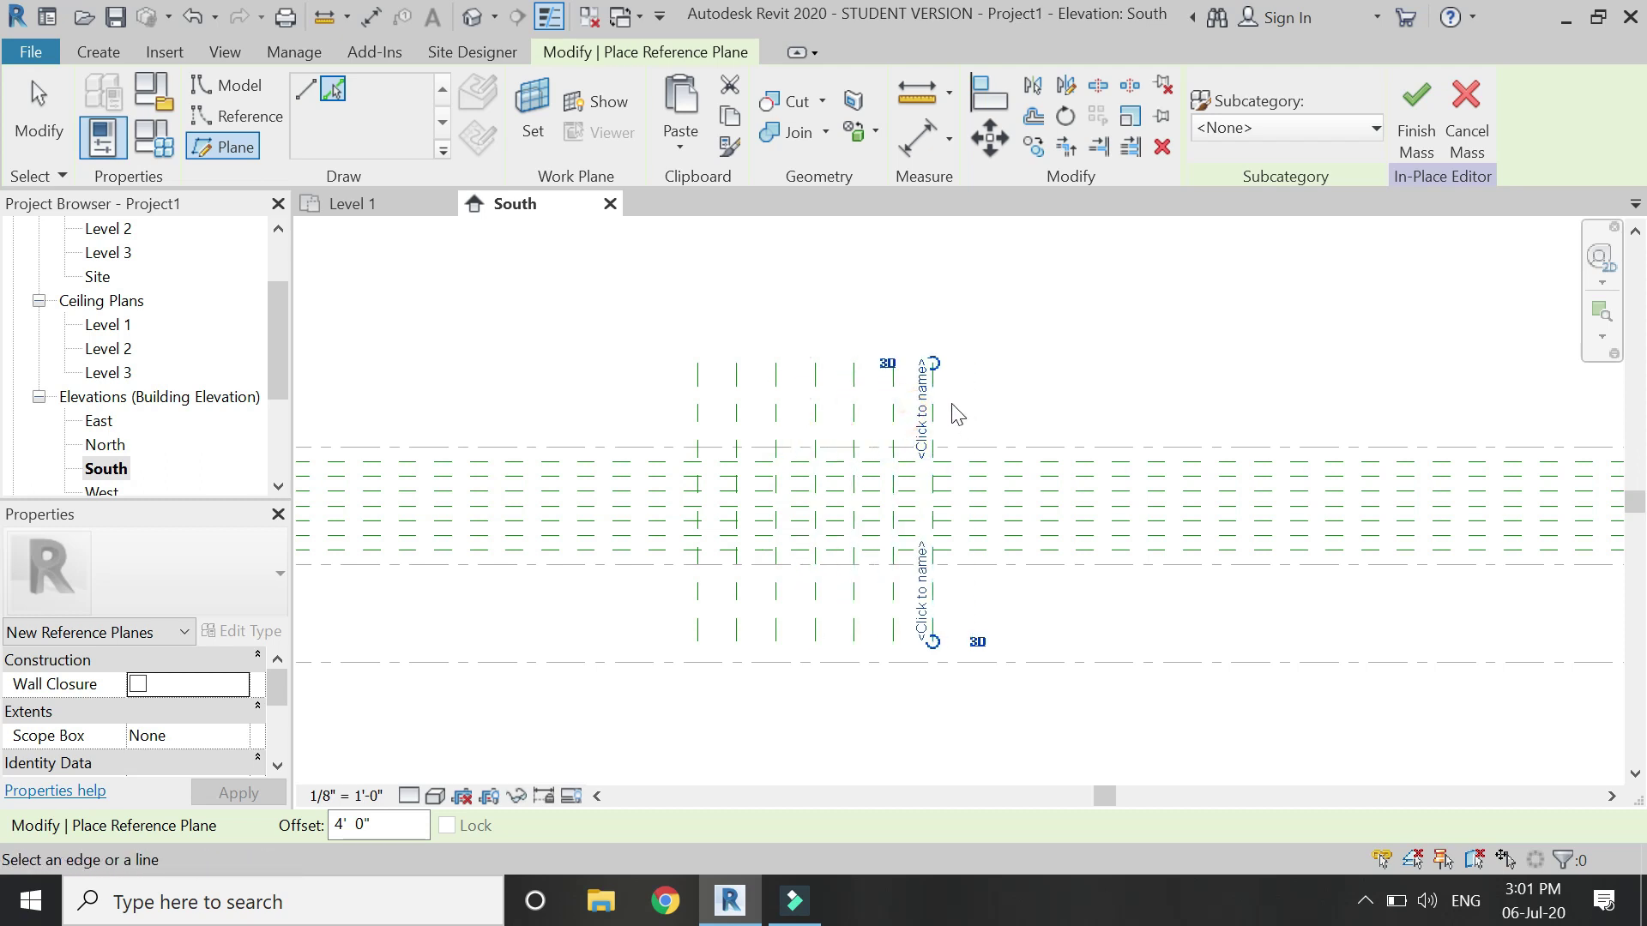
pyautogui.click(939, 405)
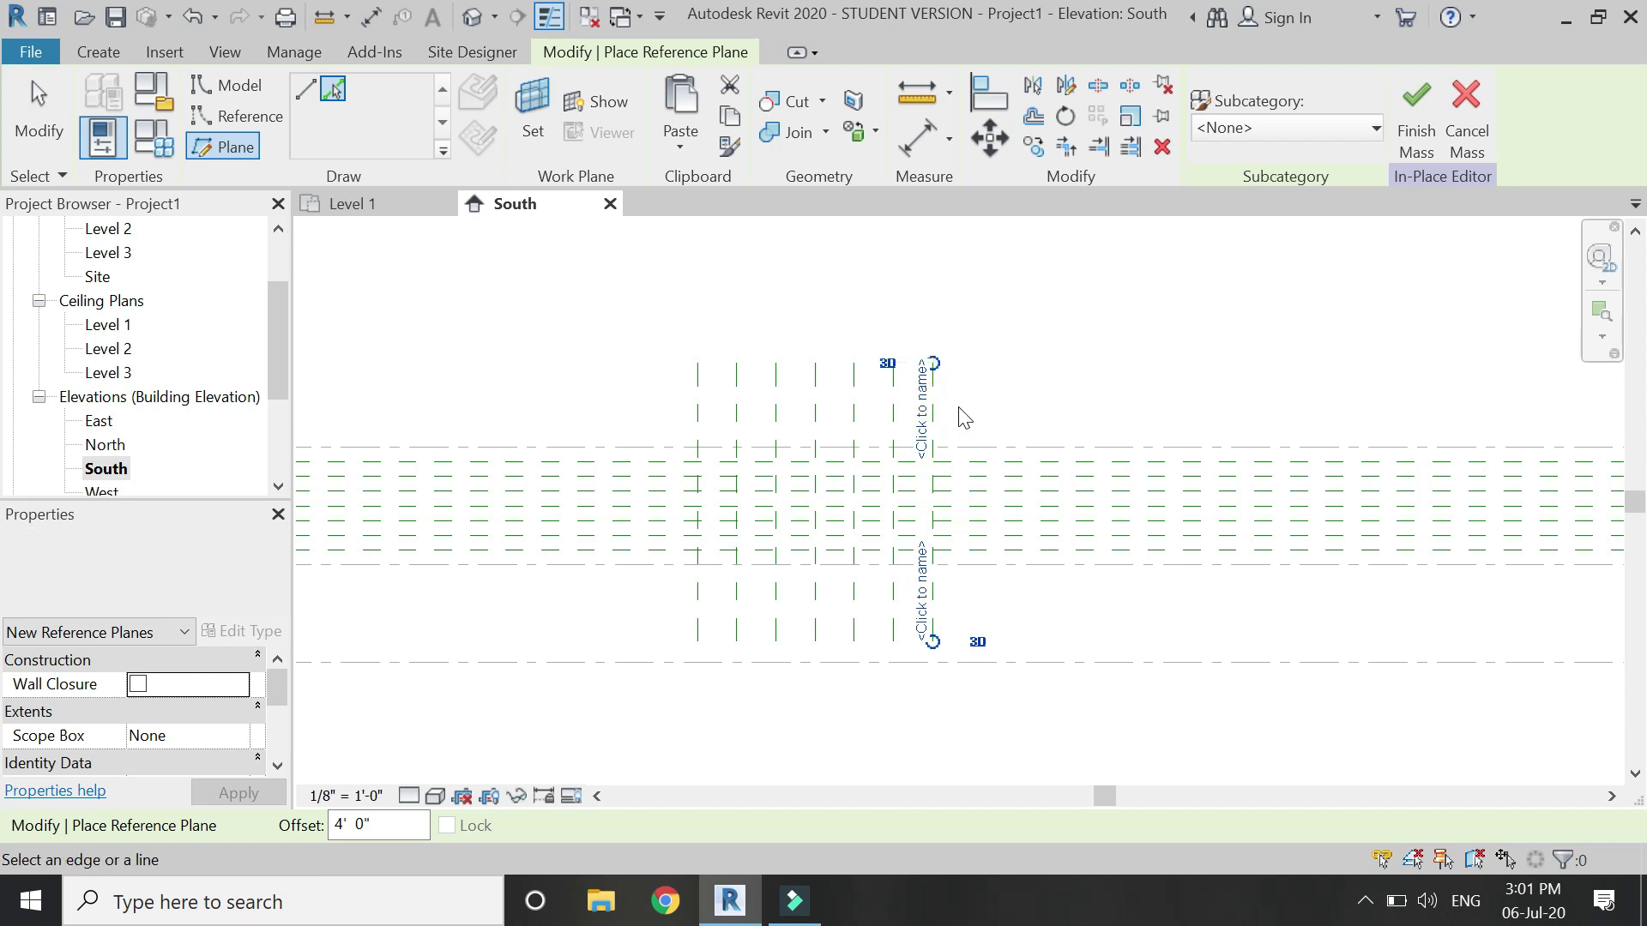
pyautogui.click(941, 403)
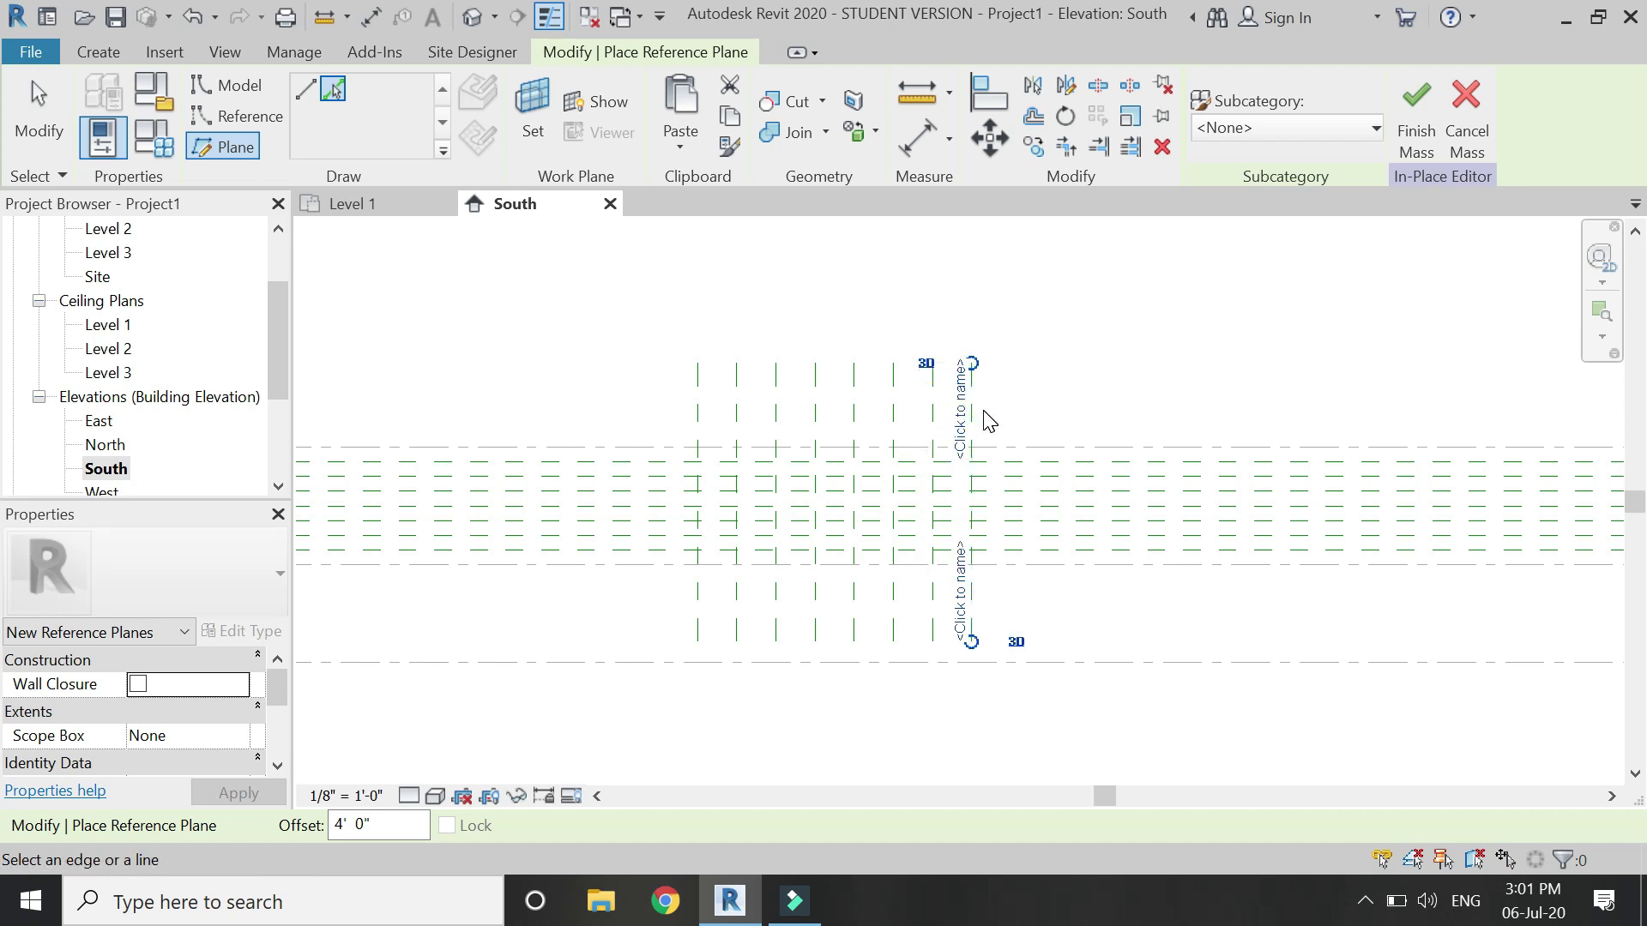
pyautogui.click(986, 420)
pyautogui.click(1020, 398)
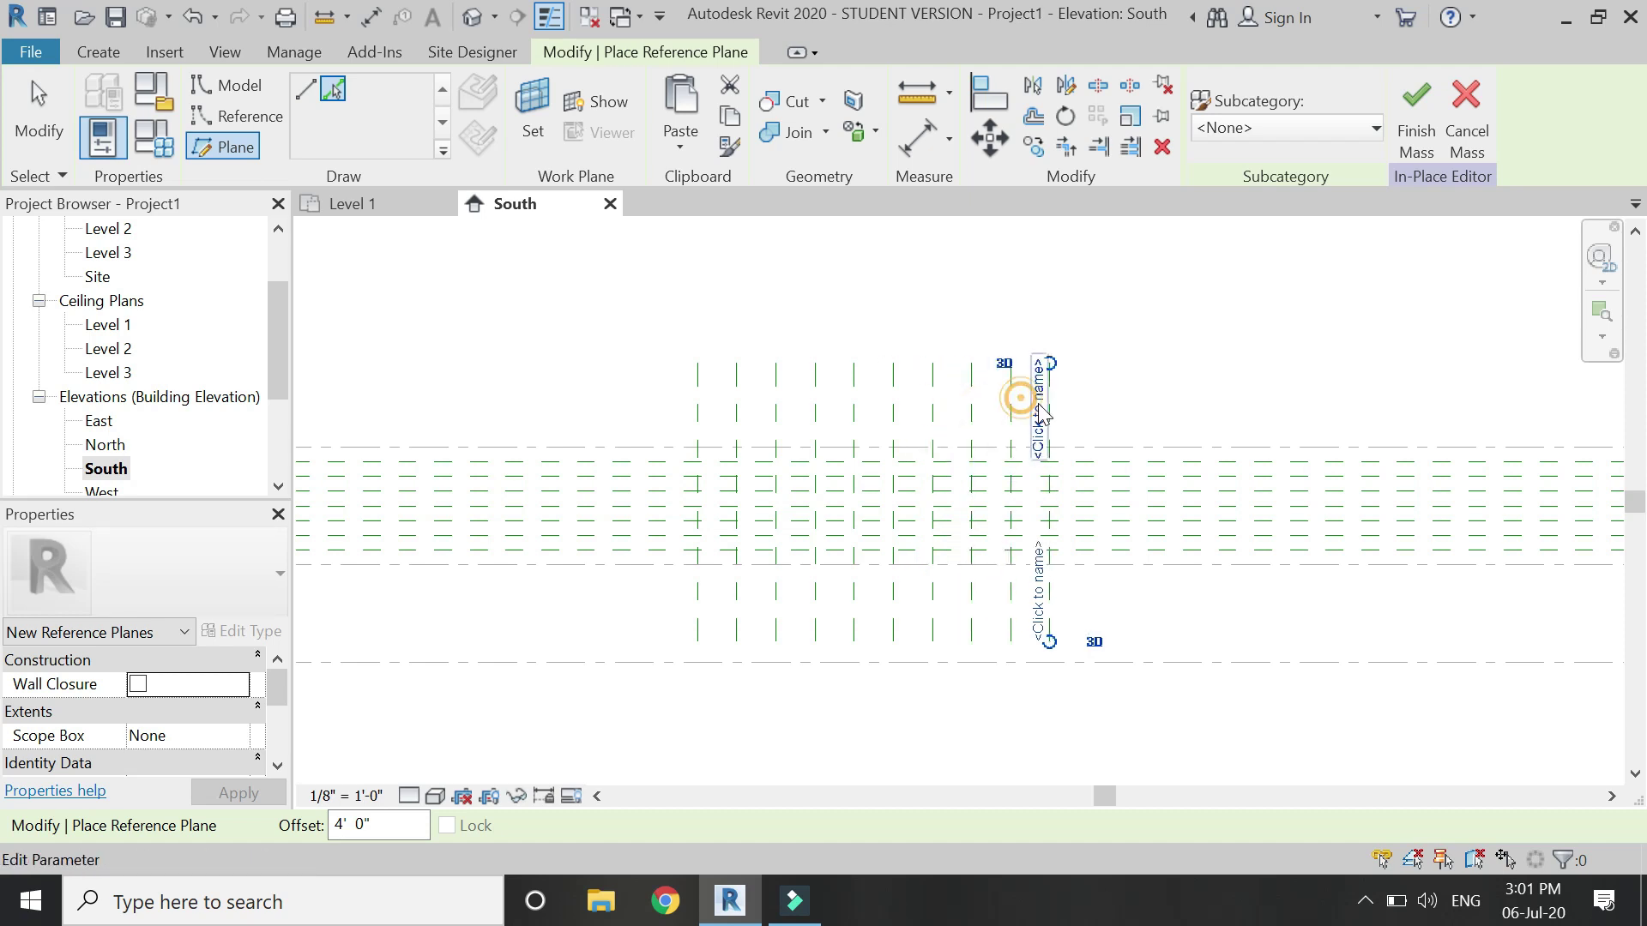
pyautogui.click(1061, 416)
pyautogui.press('Escape')
pyautogui.press('Escape')
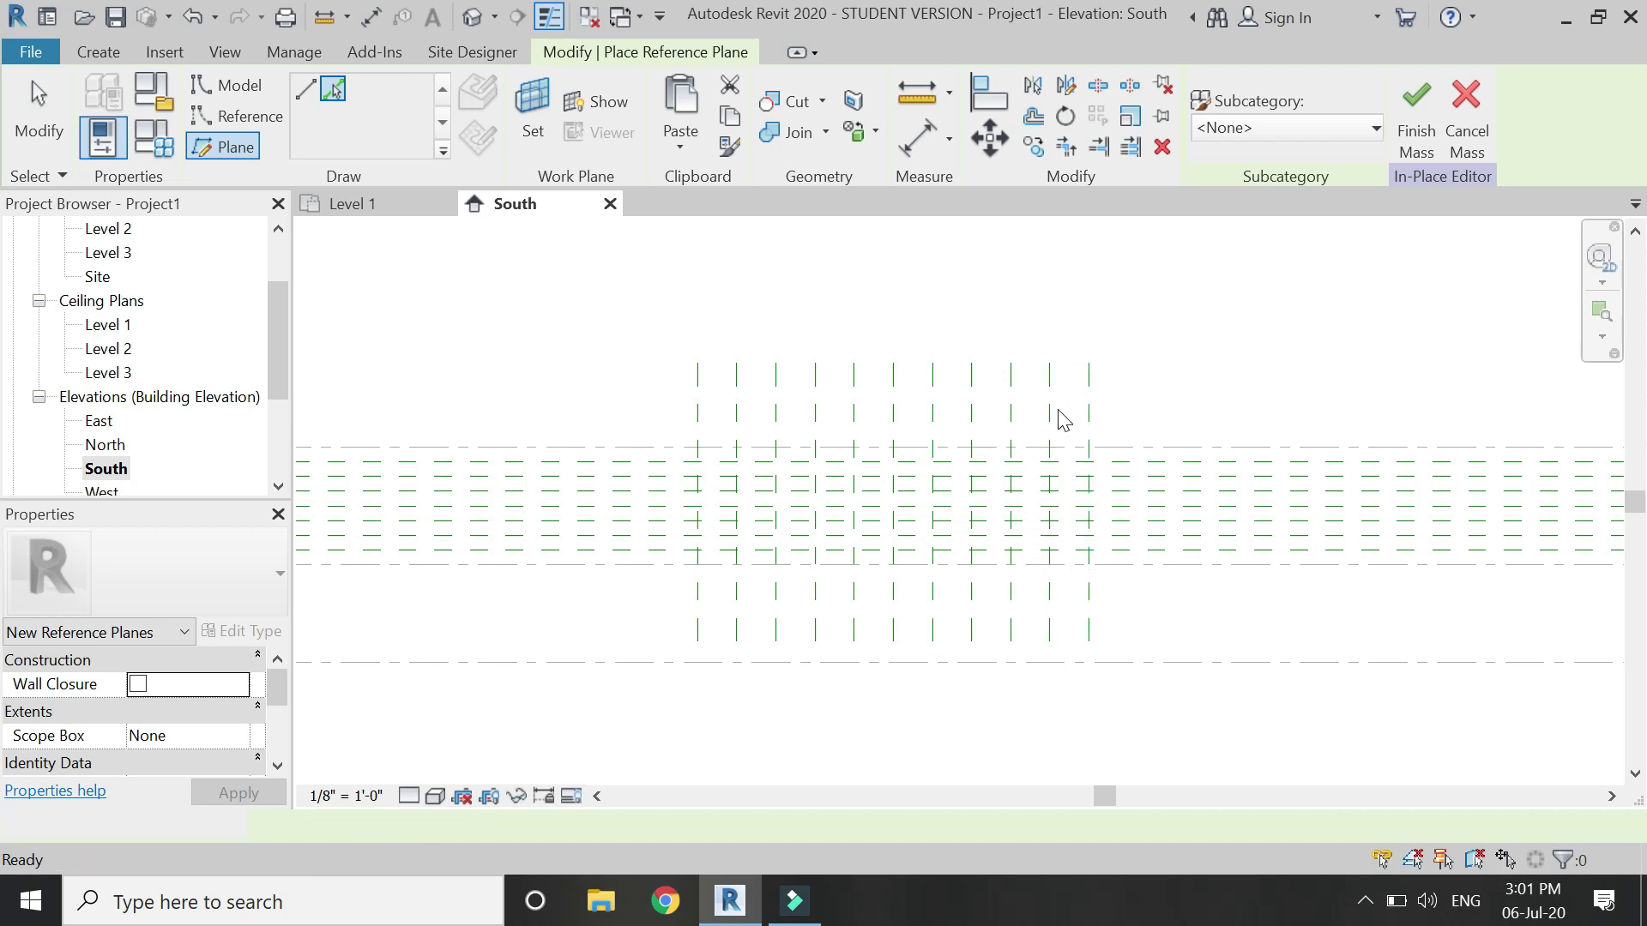
# - In the Level 1 floor plan, draw a horizontal reference plane crossing all the vertical reference planes
pyautogui.scroll(3, 995, 487)
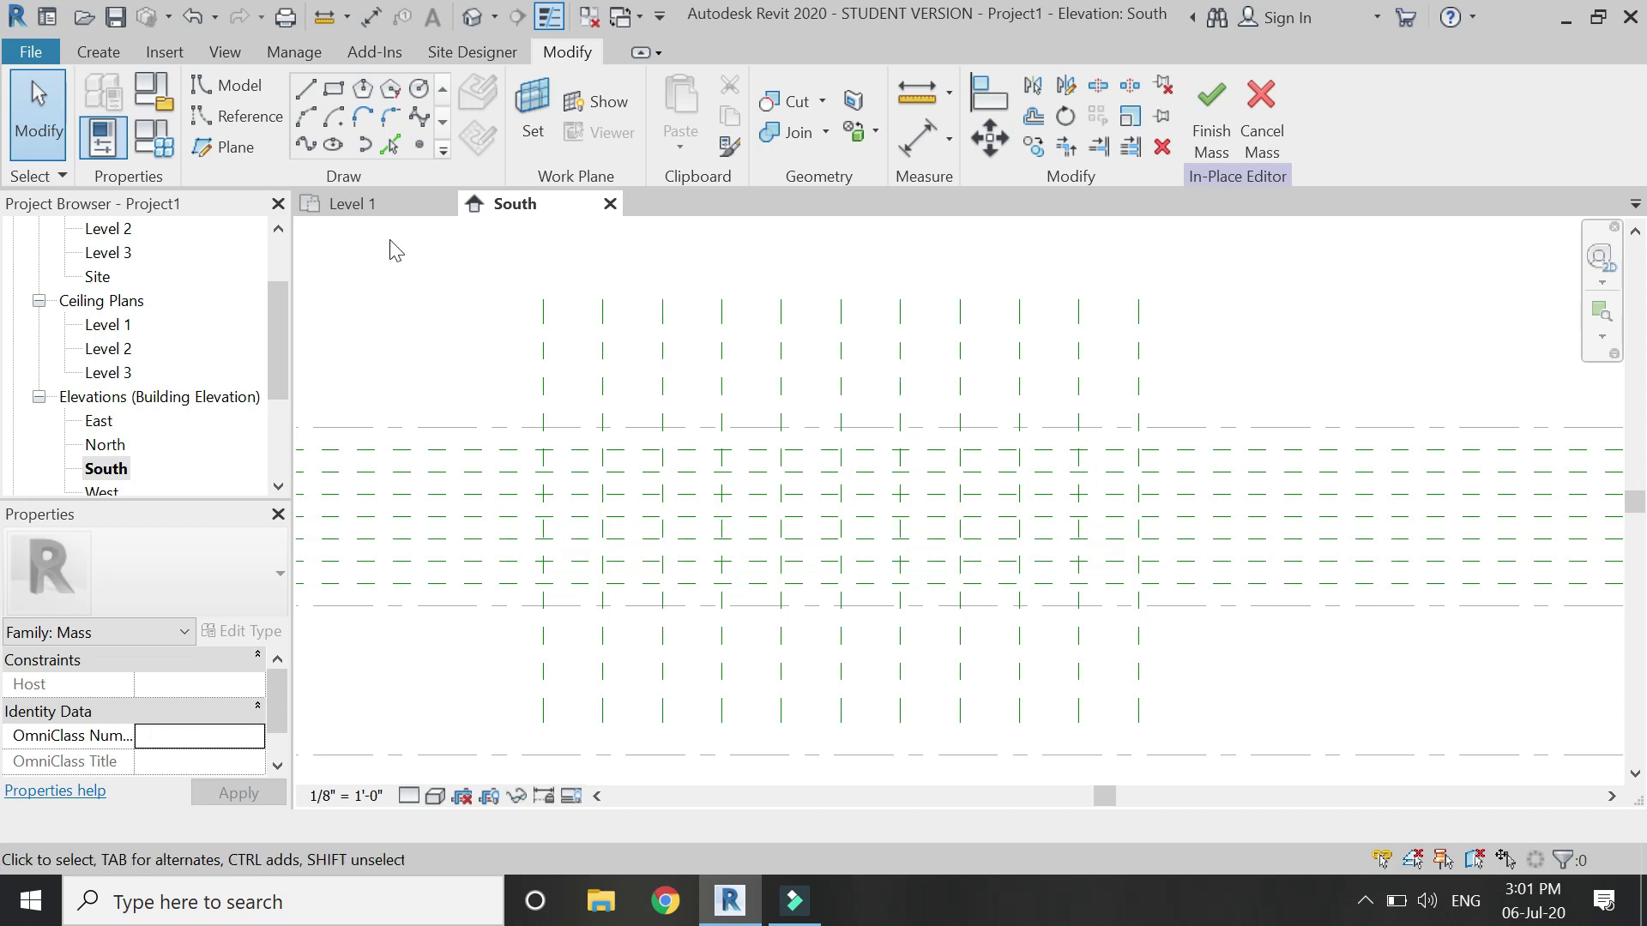
pyautogui.click(381, 208)
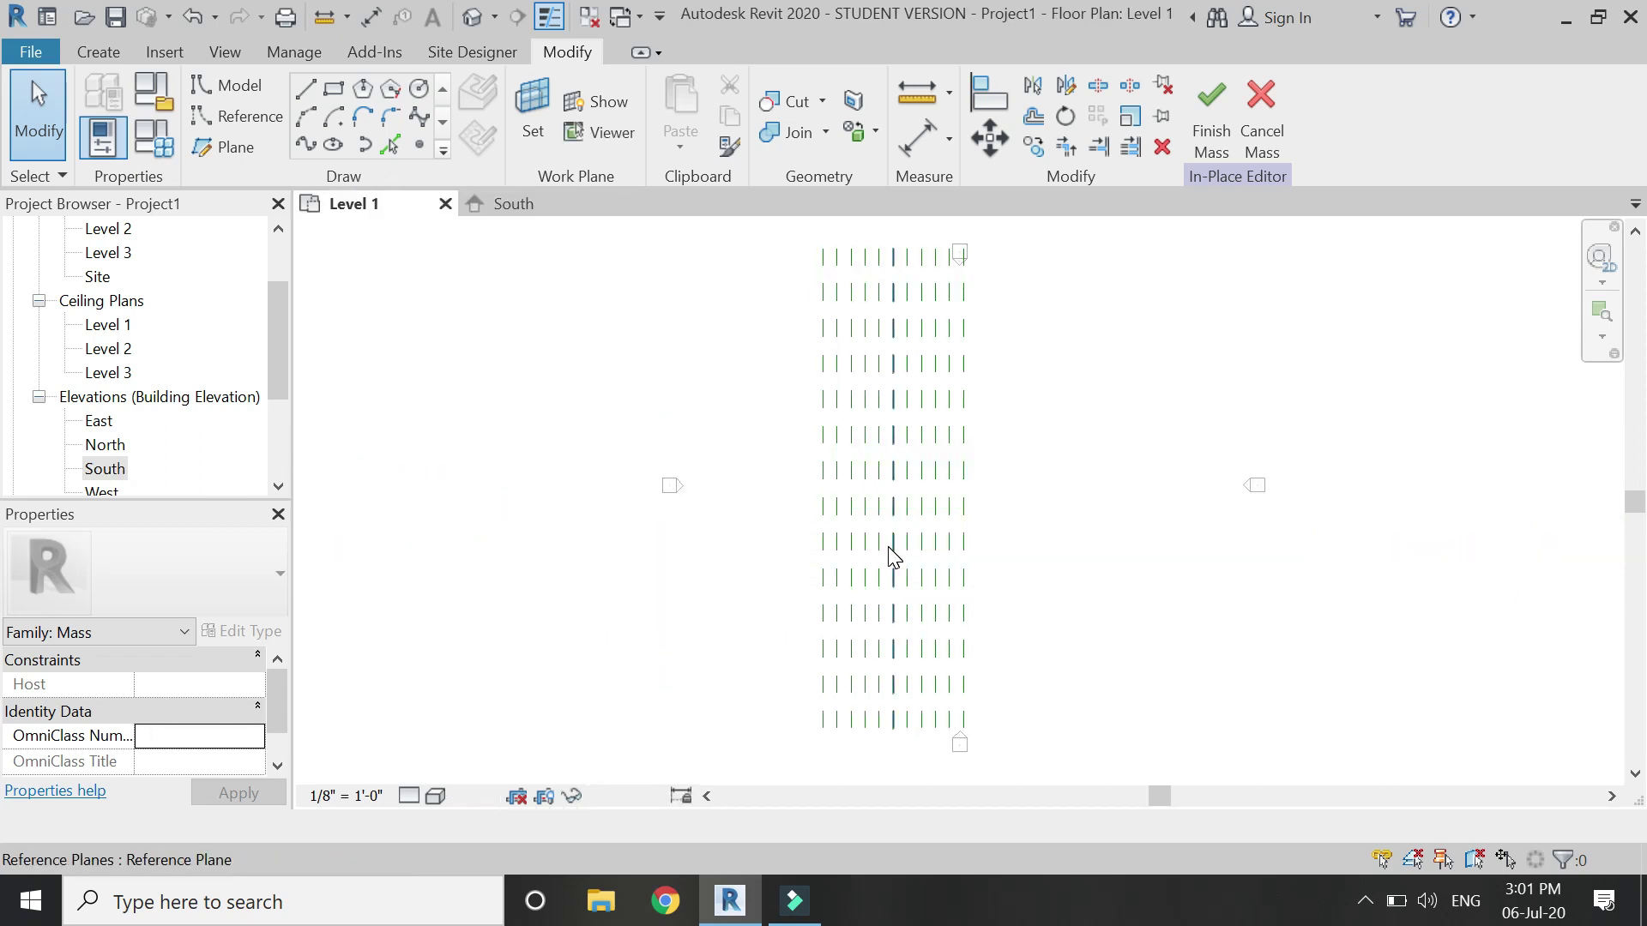
pyautogui.scroll(2, 1009, 515)
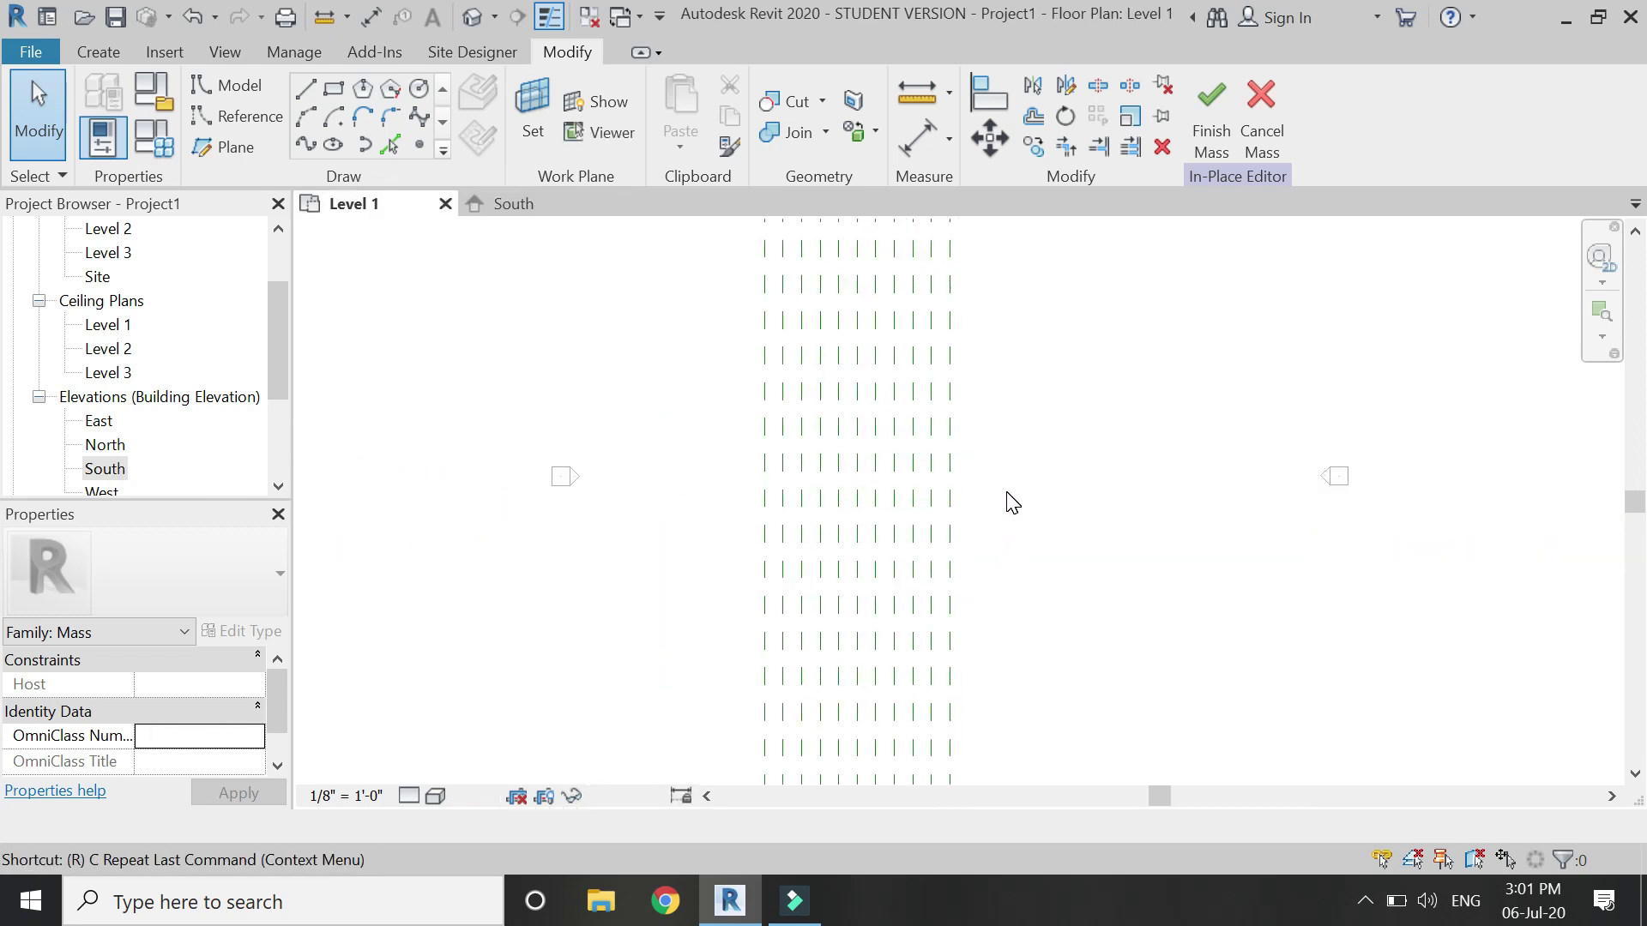
pyautogui.press('p')
pyautogui.click(646, 505)
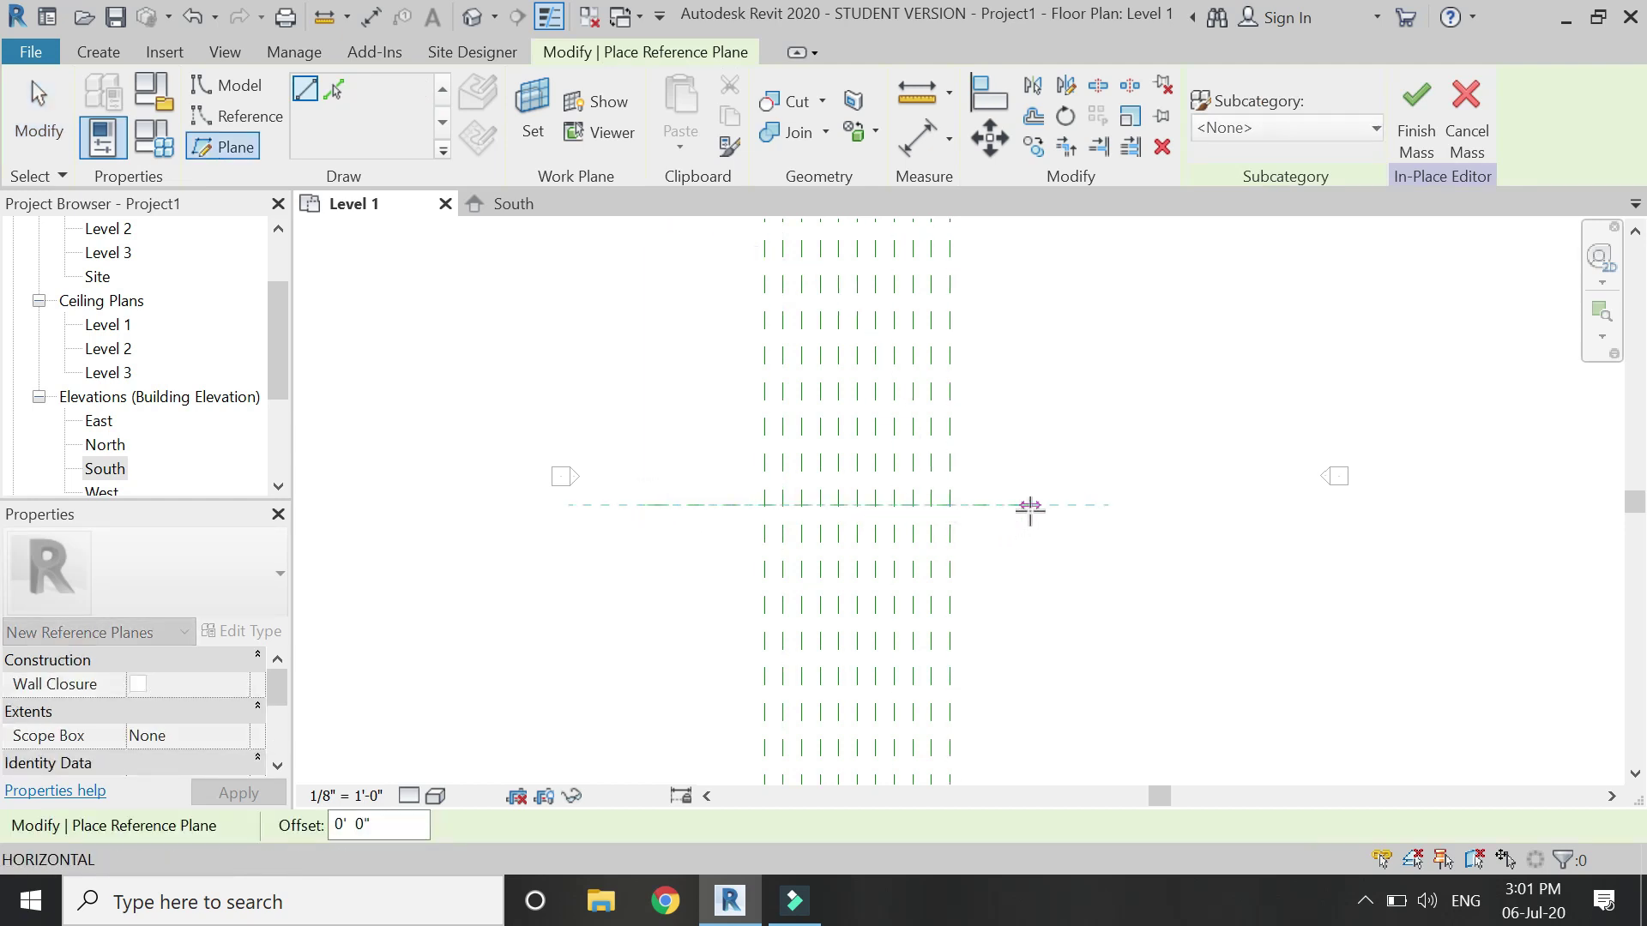
pyautogui.click(1030, 506)
pyautogui.scroll(2, 676, 474)
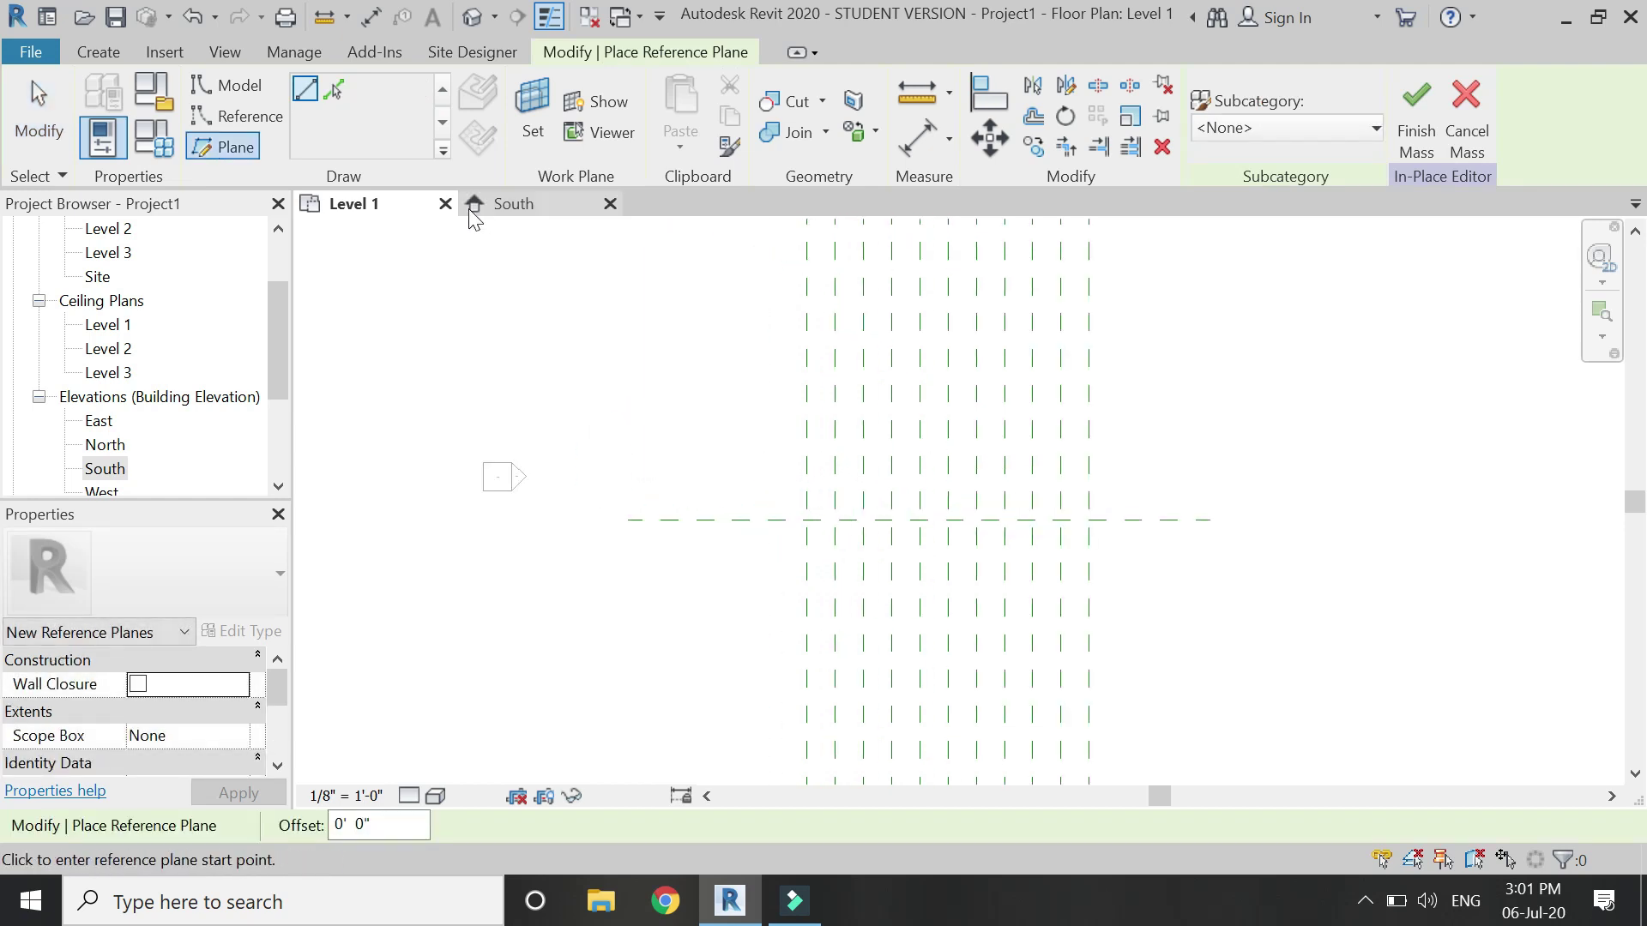
# - Add a reference plane 6" above and another 6" below the horizontal reference plane in the plan
pyautogui.click(338, 88)
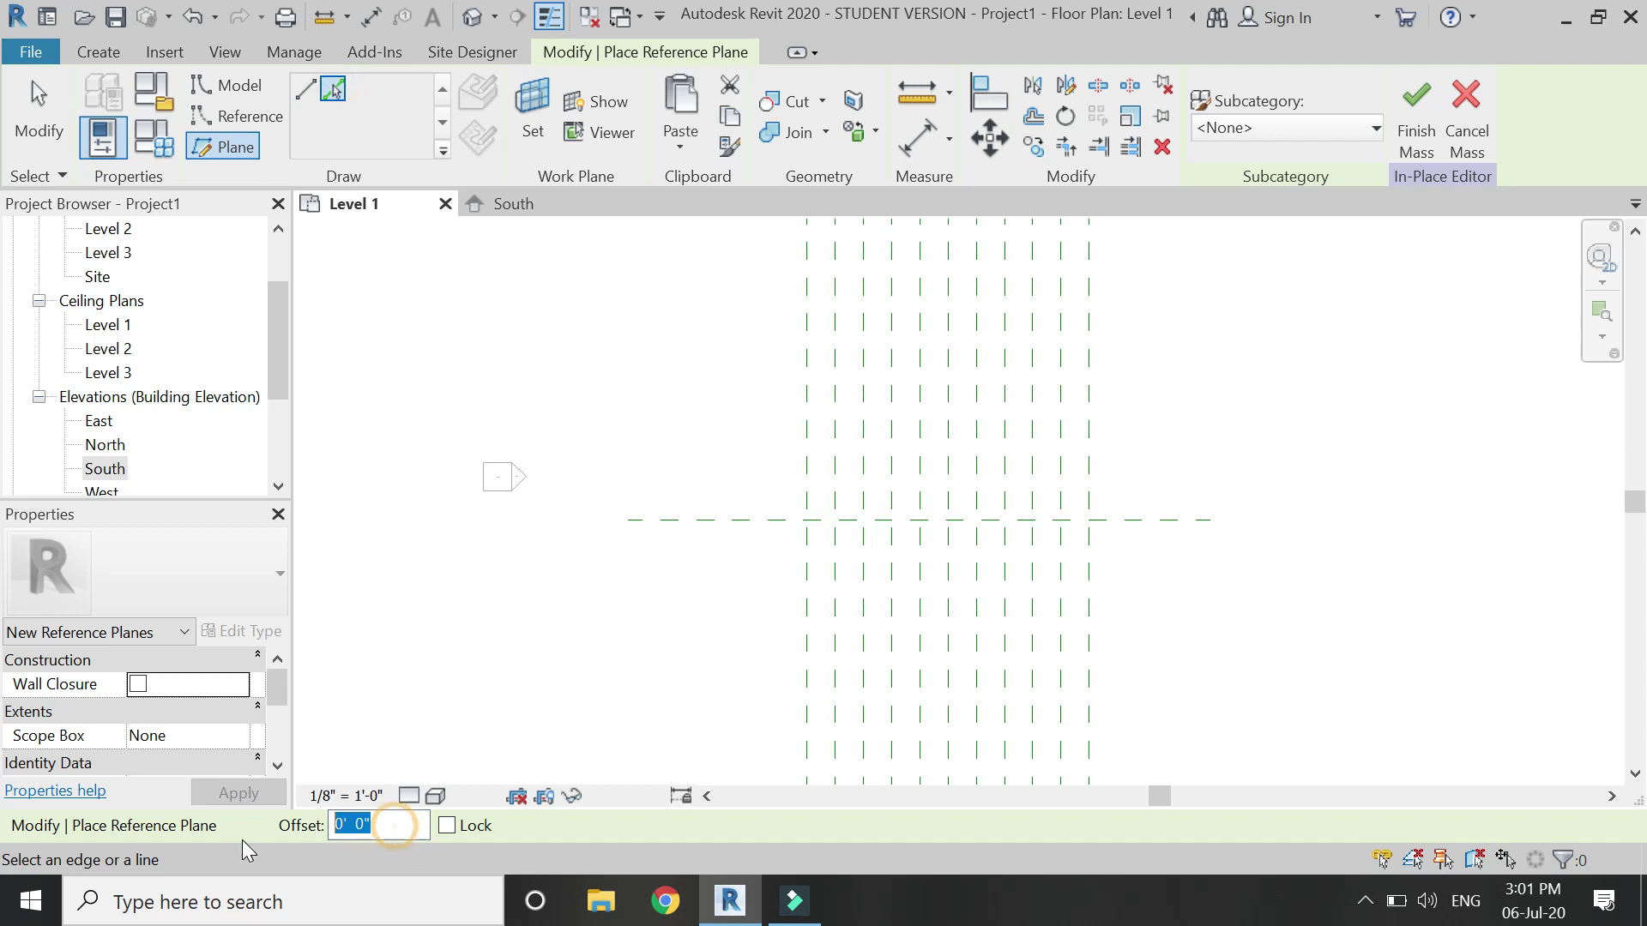
pyautogui.write('6')
pyautogui.scroll(3, 801, 528)
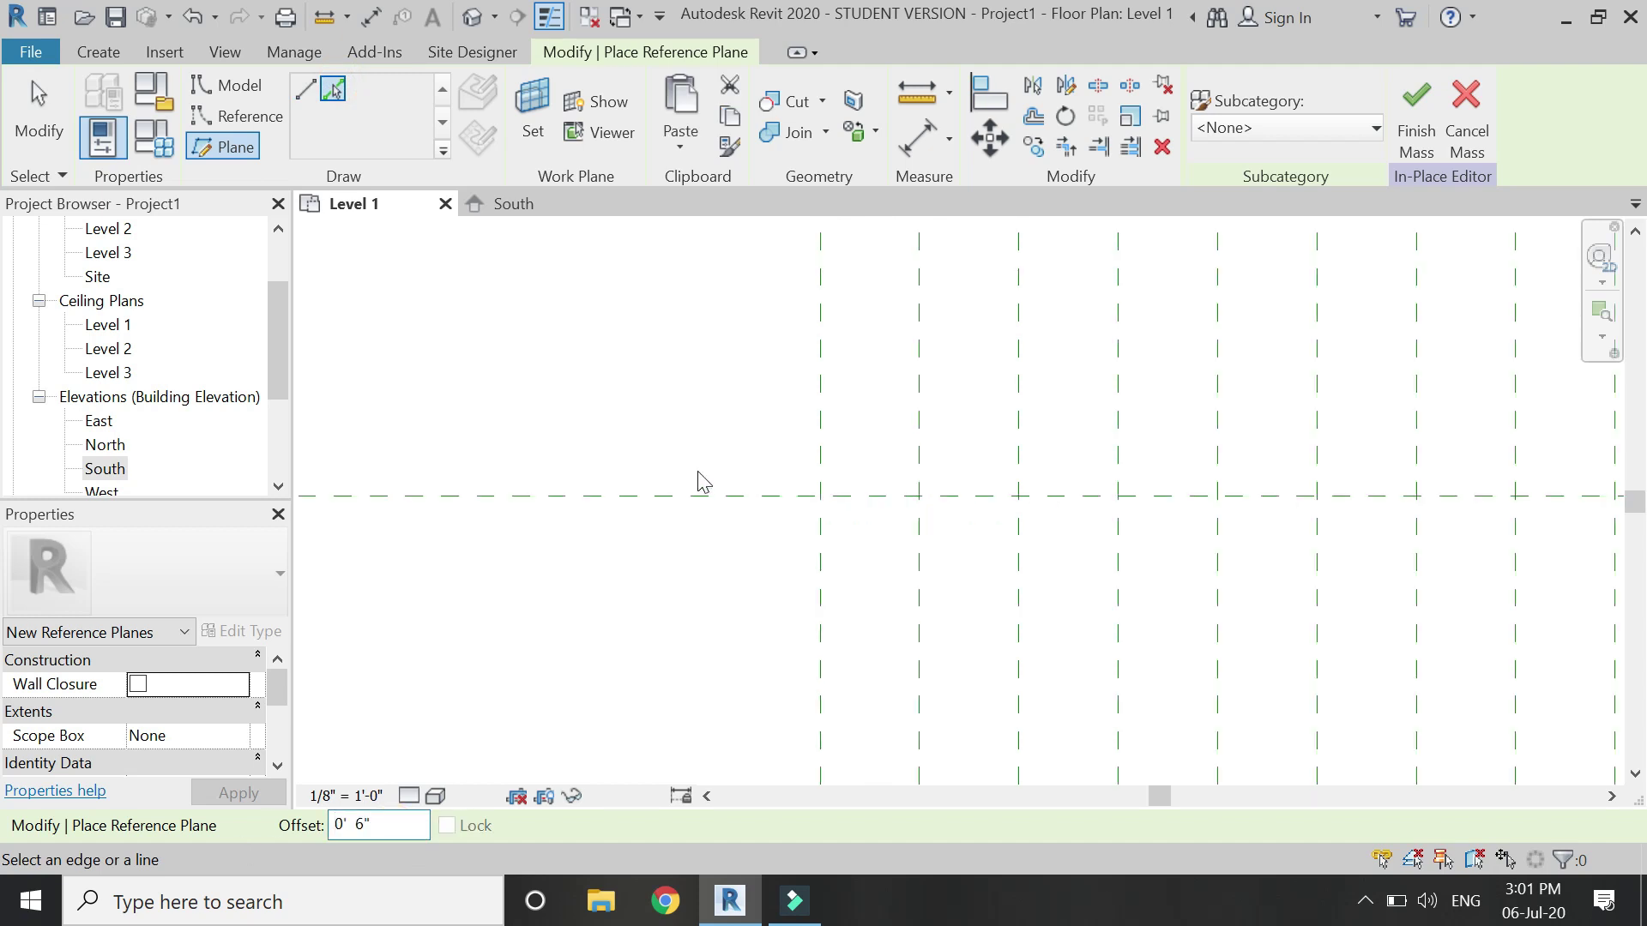
pyautogui.scroll(1, 702, 482)
pyautogui.click(717, 497)
pyautogui.click(724, 508)
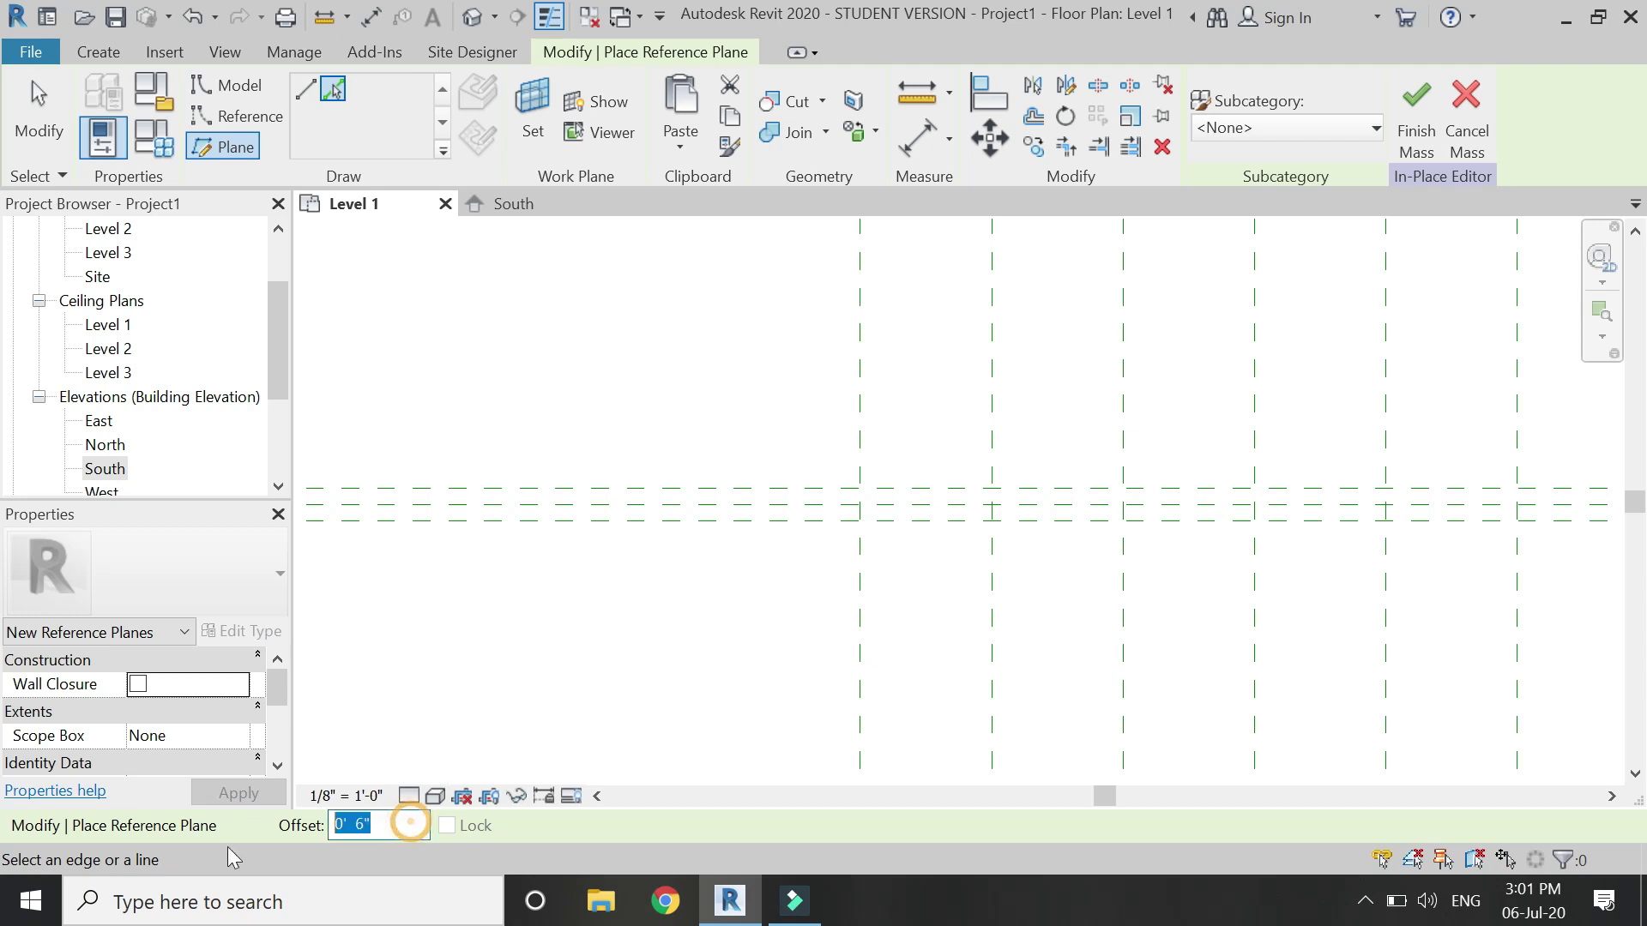
# - Add reference planes offset 3" outward from both outer horizontal reference planes in the plan
pyautogui.write('3')
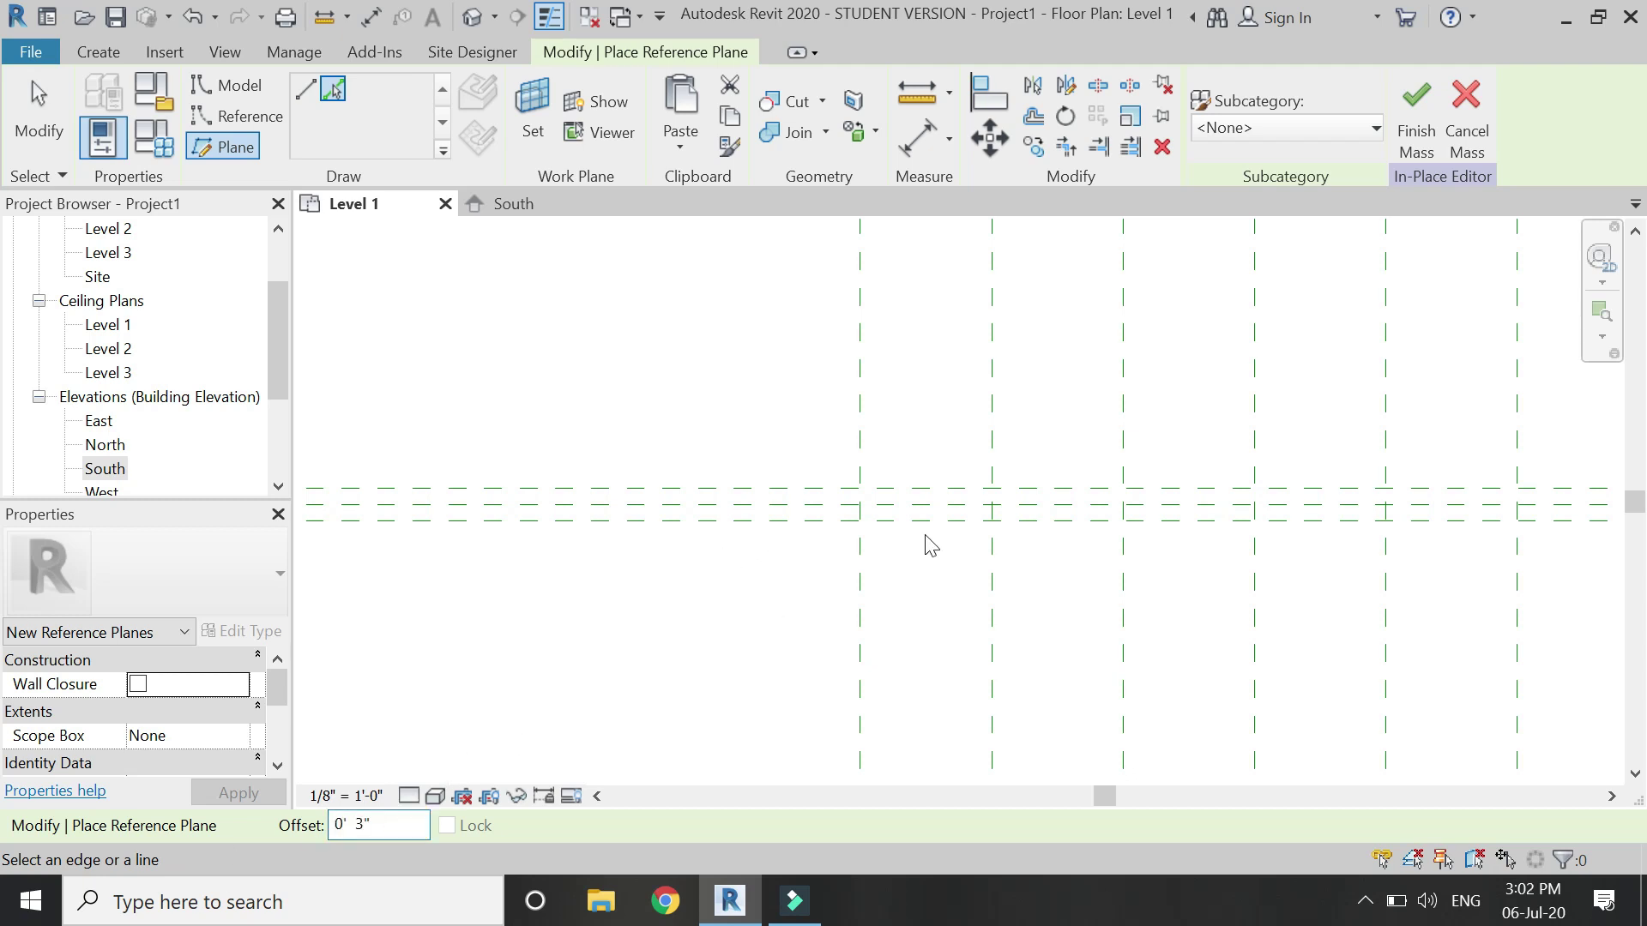
pyautogui.click(841, 541)
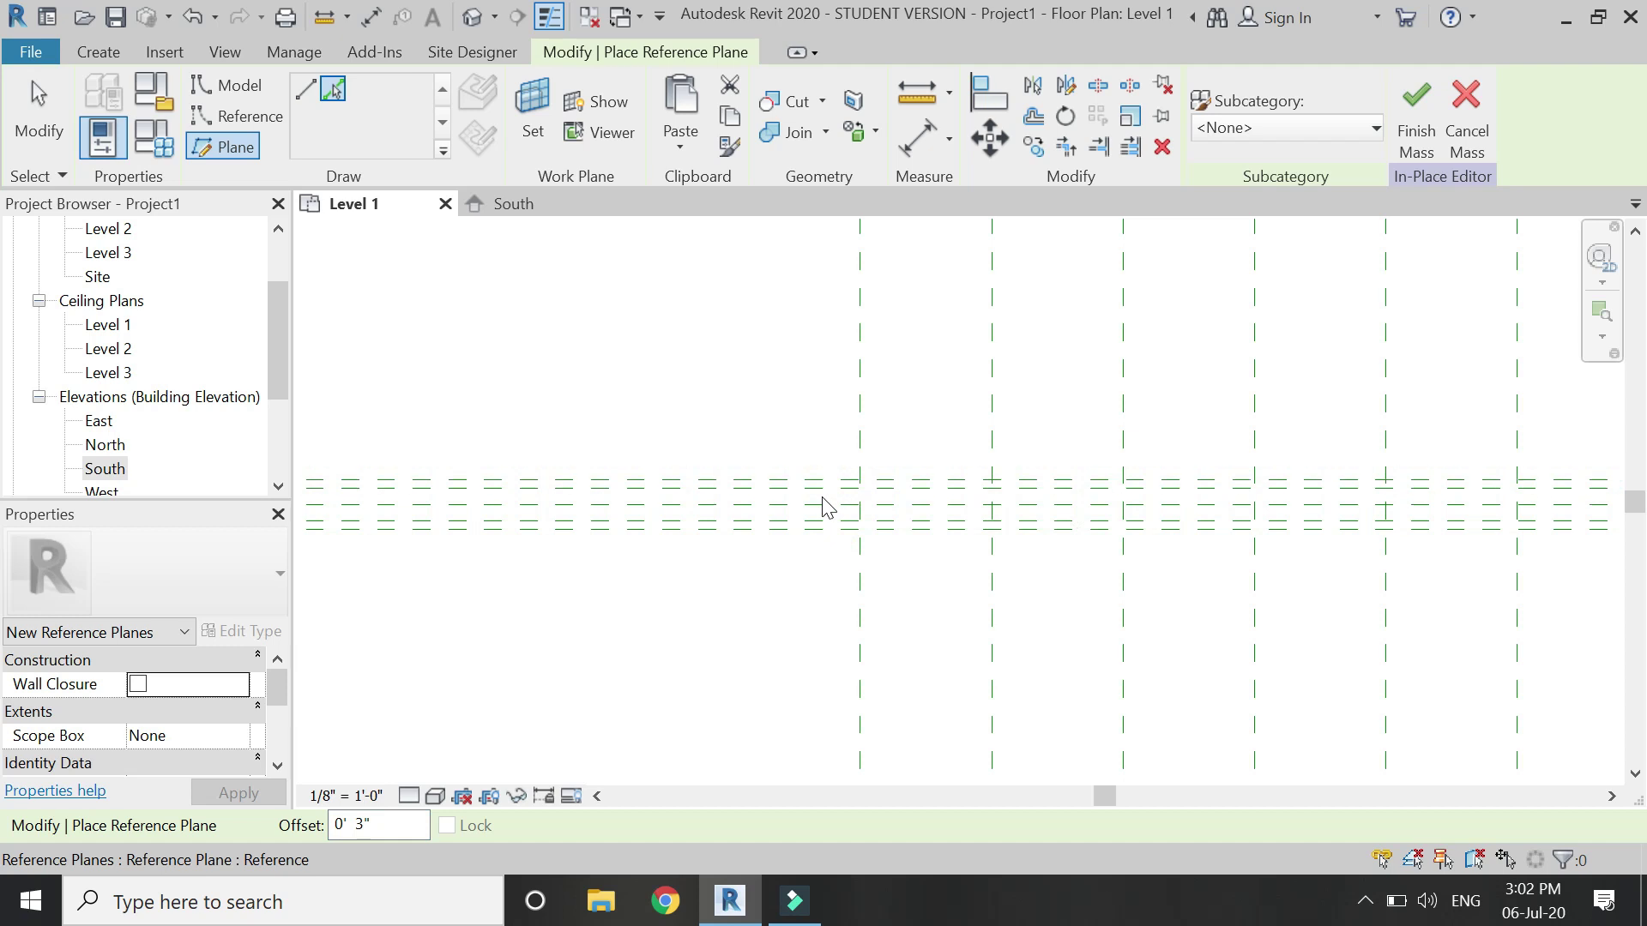
pyautogui.press('Escape')
# - Name the middle horizontal reference plane in the Level 1 plan 1
pyautogui.click(820, 511)
pyautogui.scroll(-3, 1073, 625)
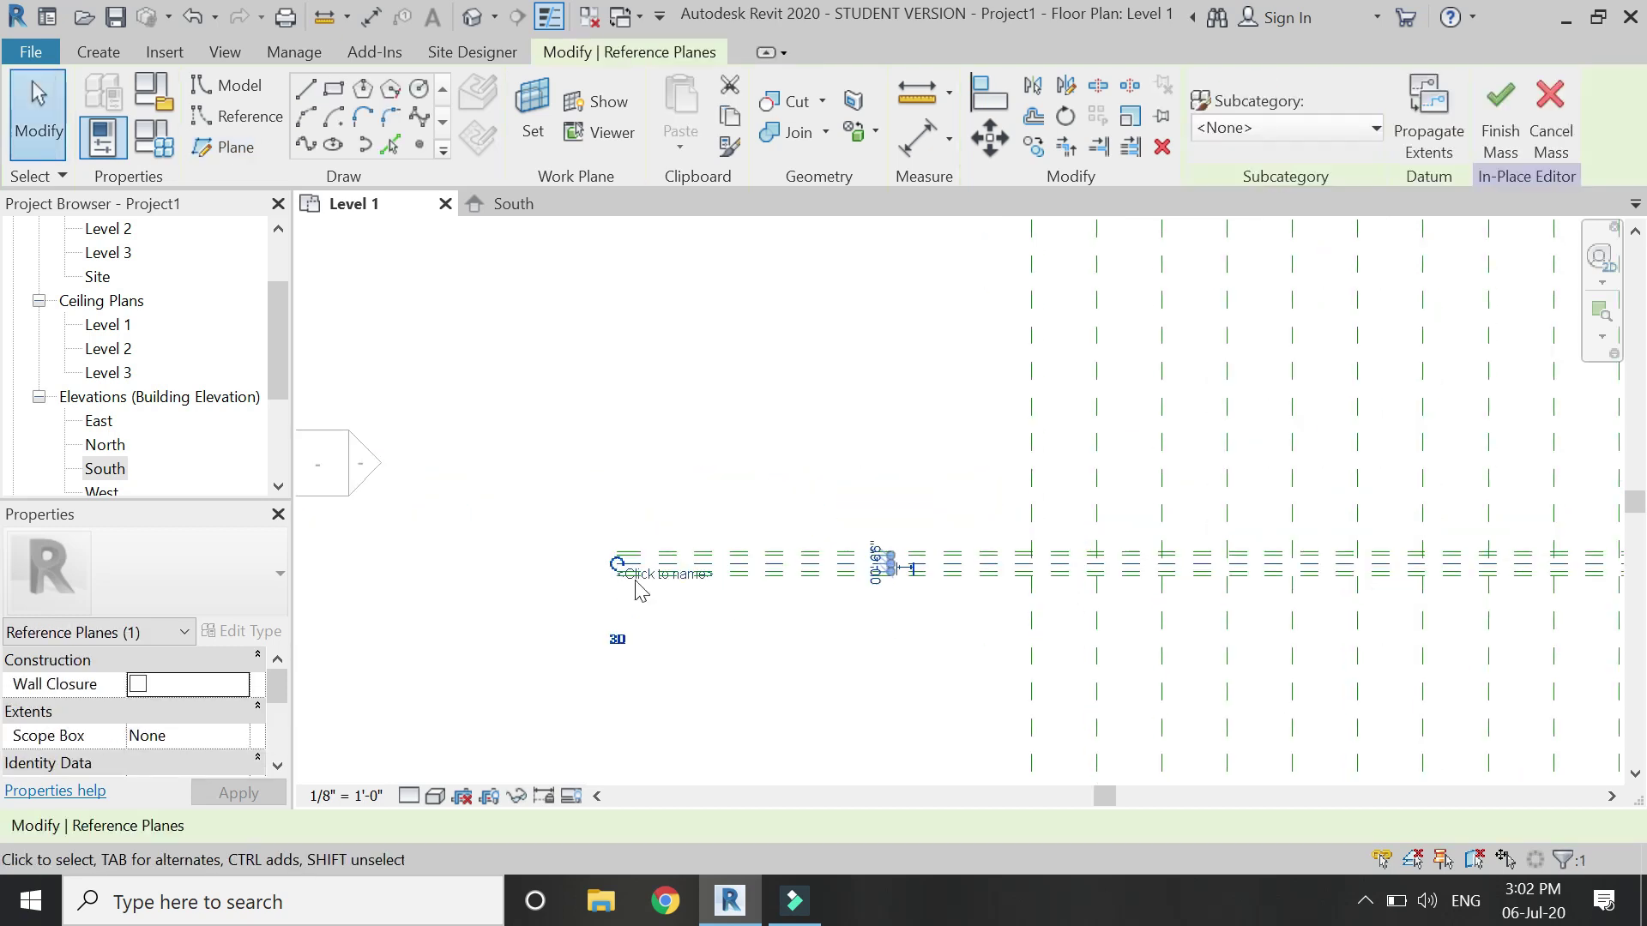
pyautogui.scroll(3, 635, 590)
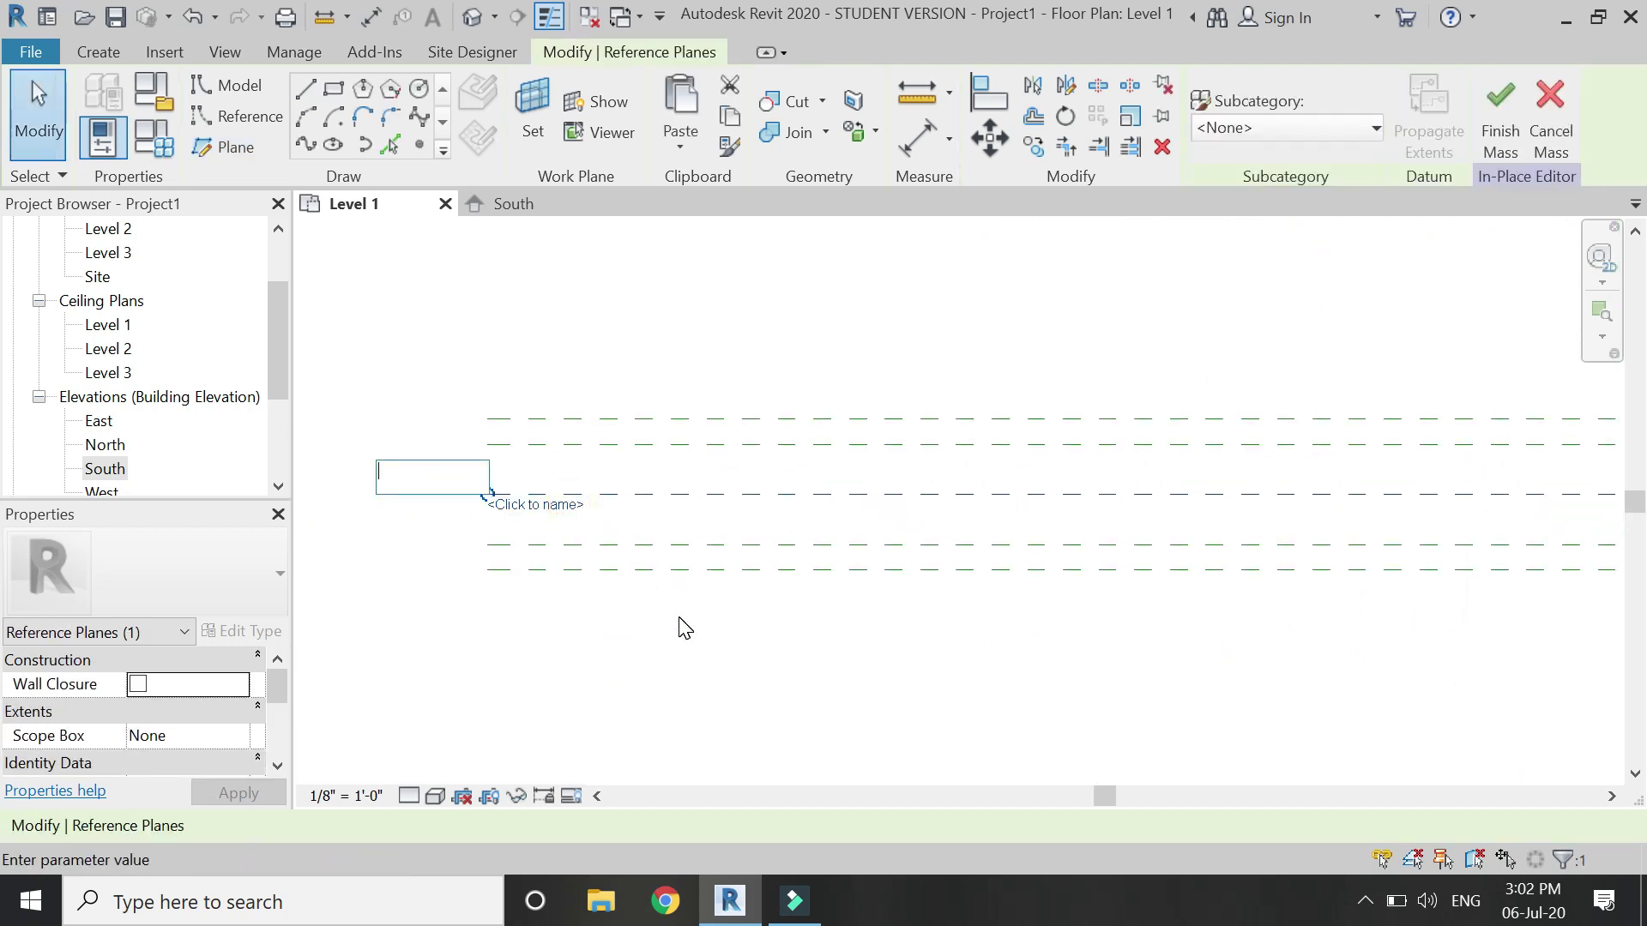
pyautogui.press('Return')
pyautogui.click(588, 599)
pyautogui.scroll(-5, 430, 541)
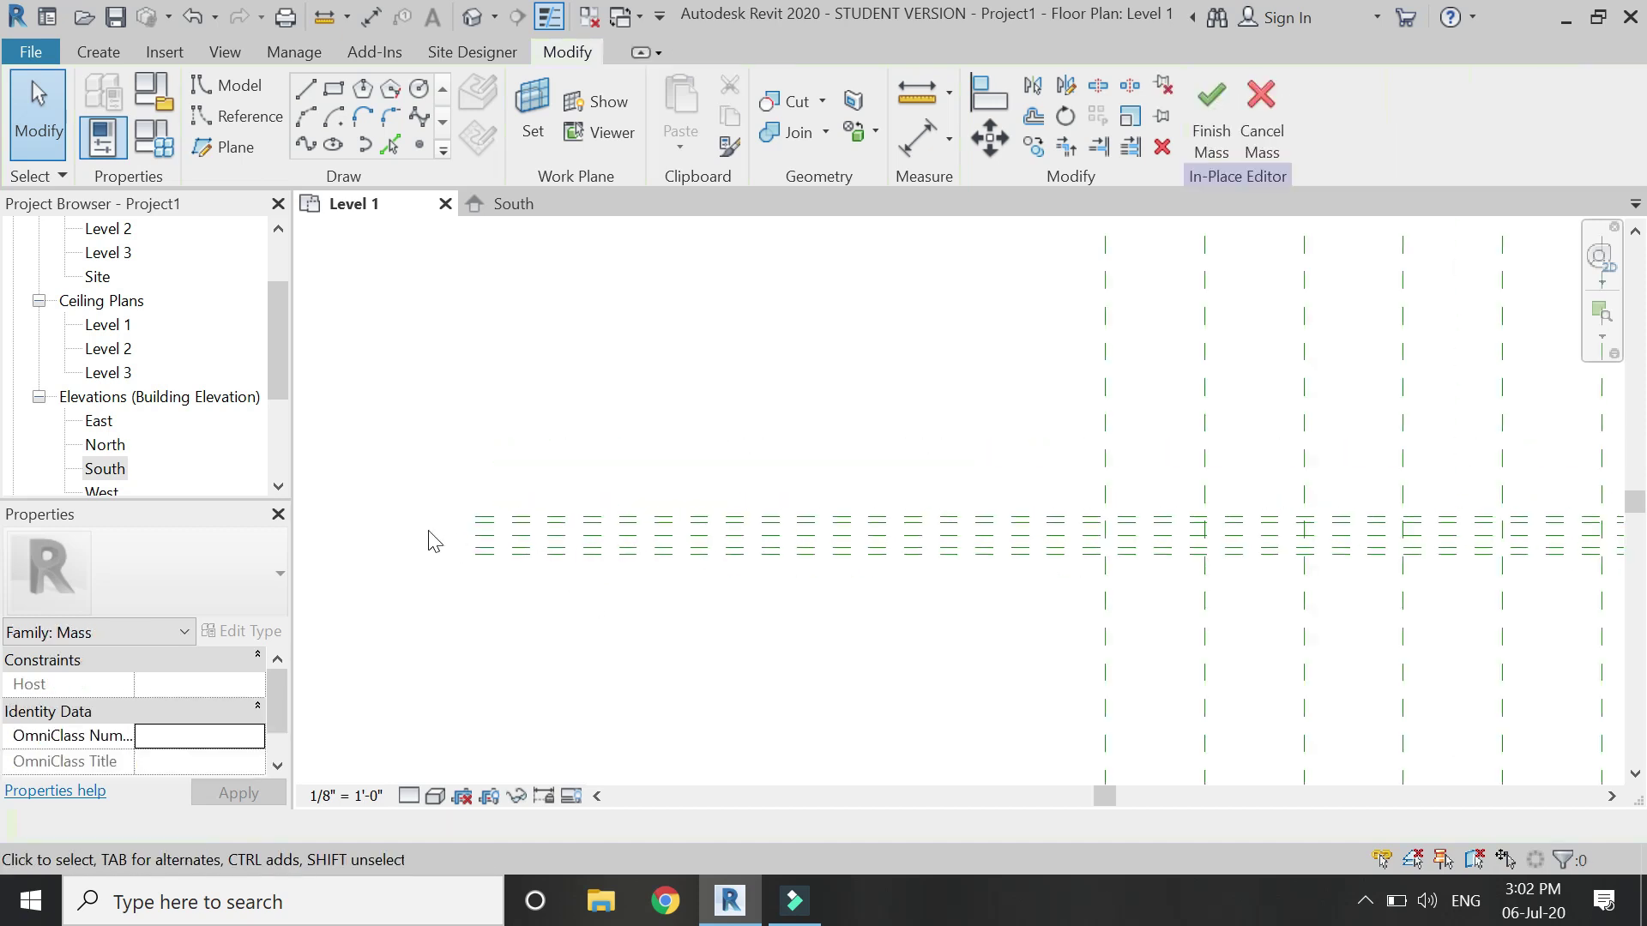
# - Start placing reference points in the South elevation with Reference Plane : 1 as the work plane
pyautogui.scroll(2, 468, 514)
pyautogui.click(561, 204)
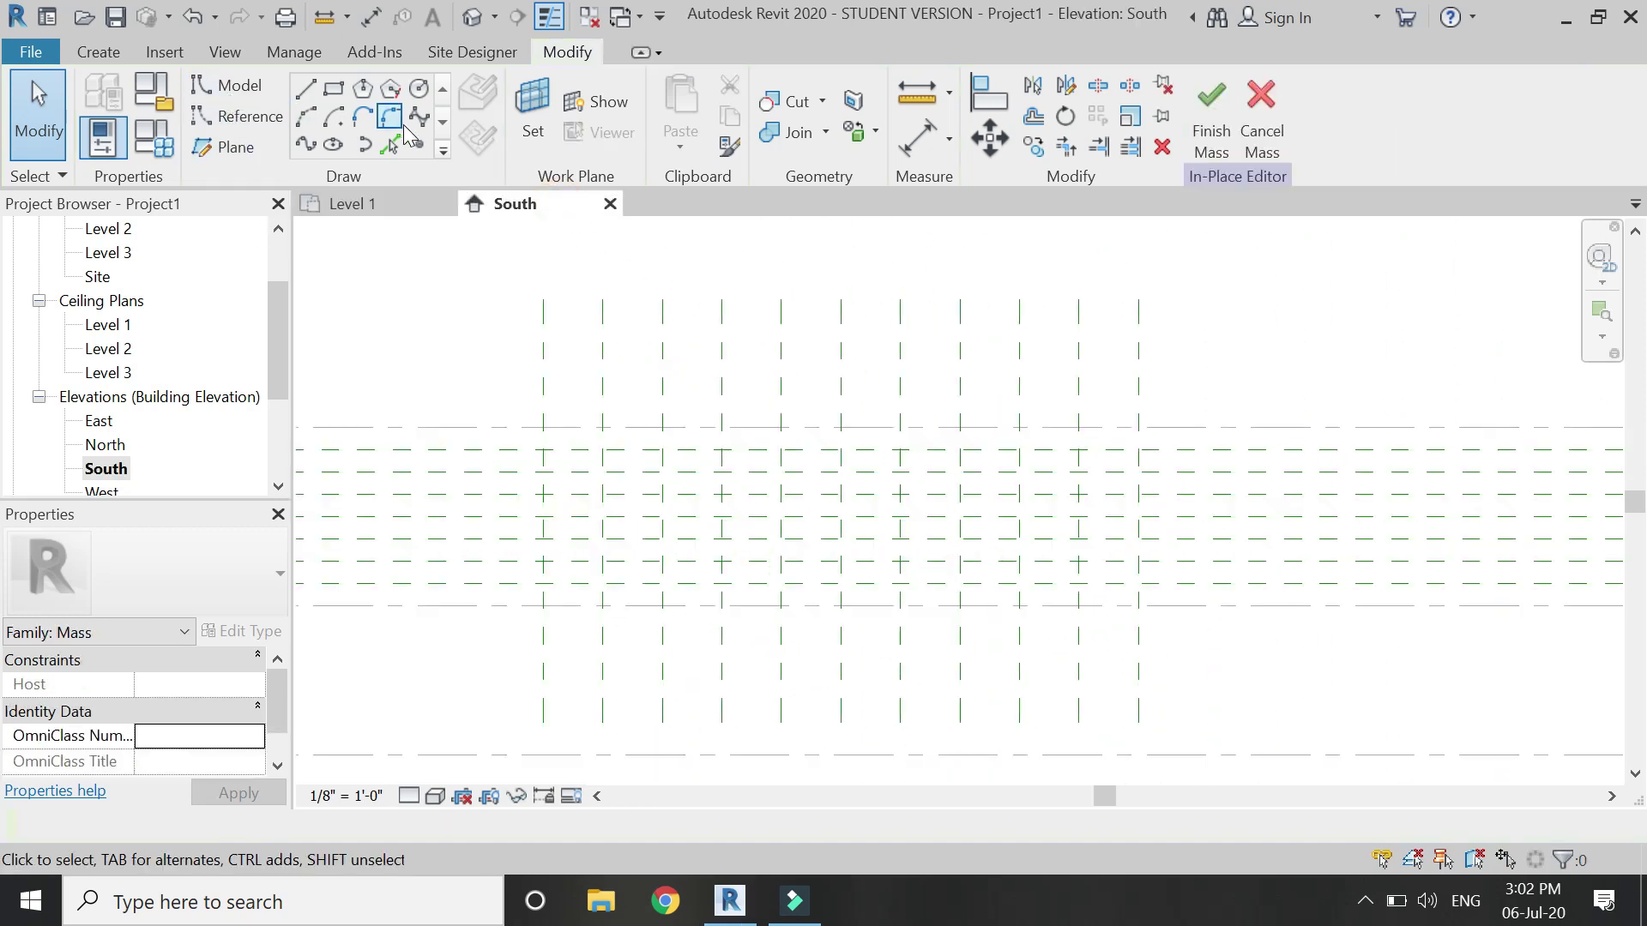
pyautogui.click(419, 144)
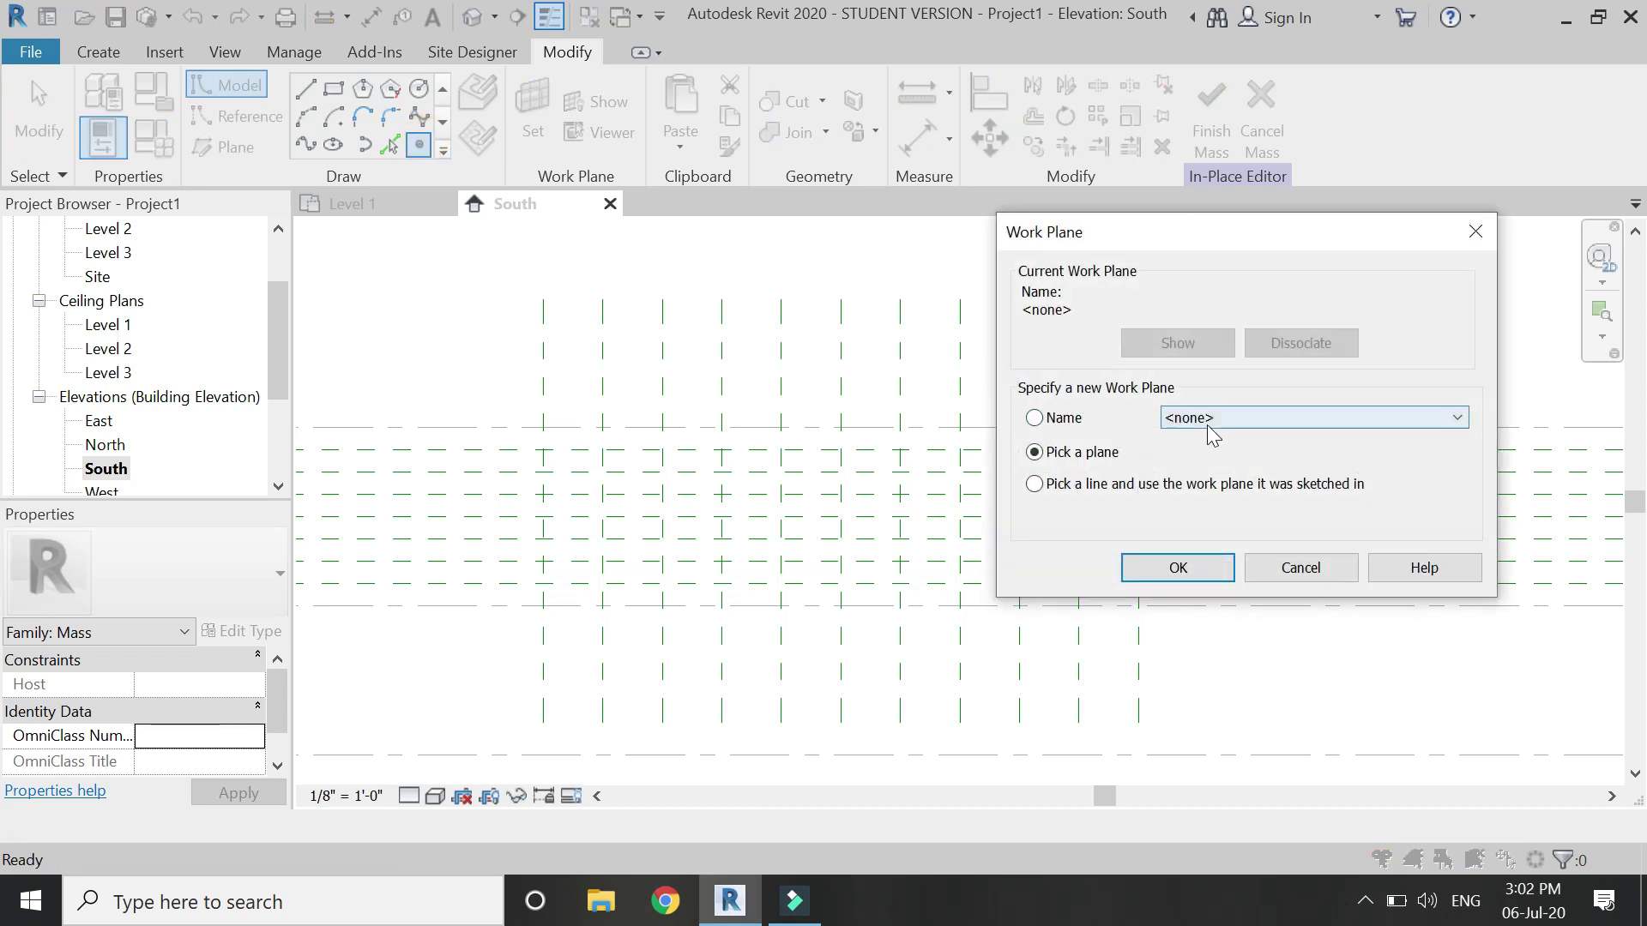
pyautogui.click(1261, 425)
pyautogui.click(1238, 503)
pyautogui.click(1159, 571)
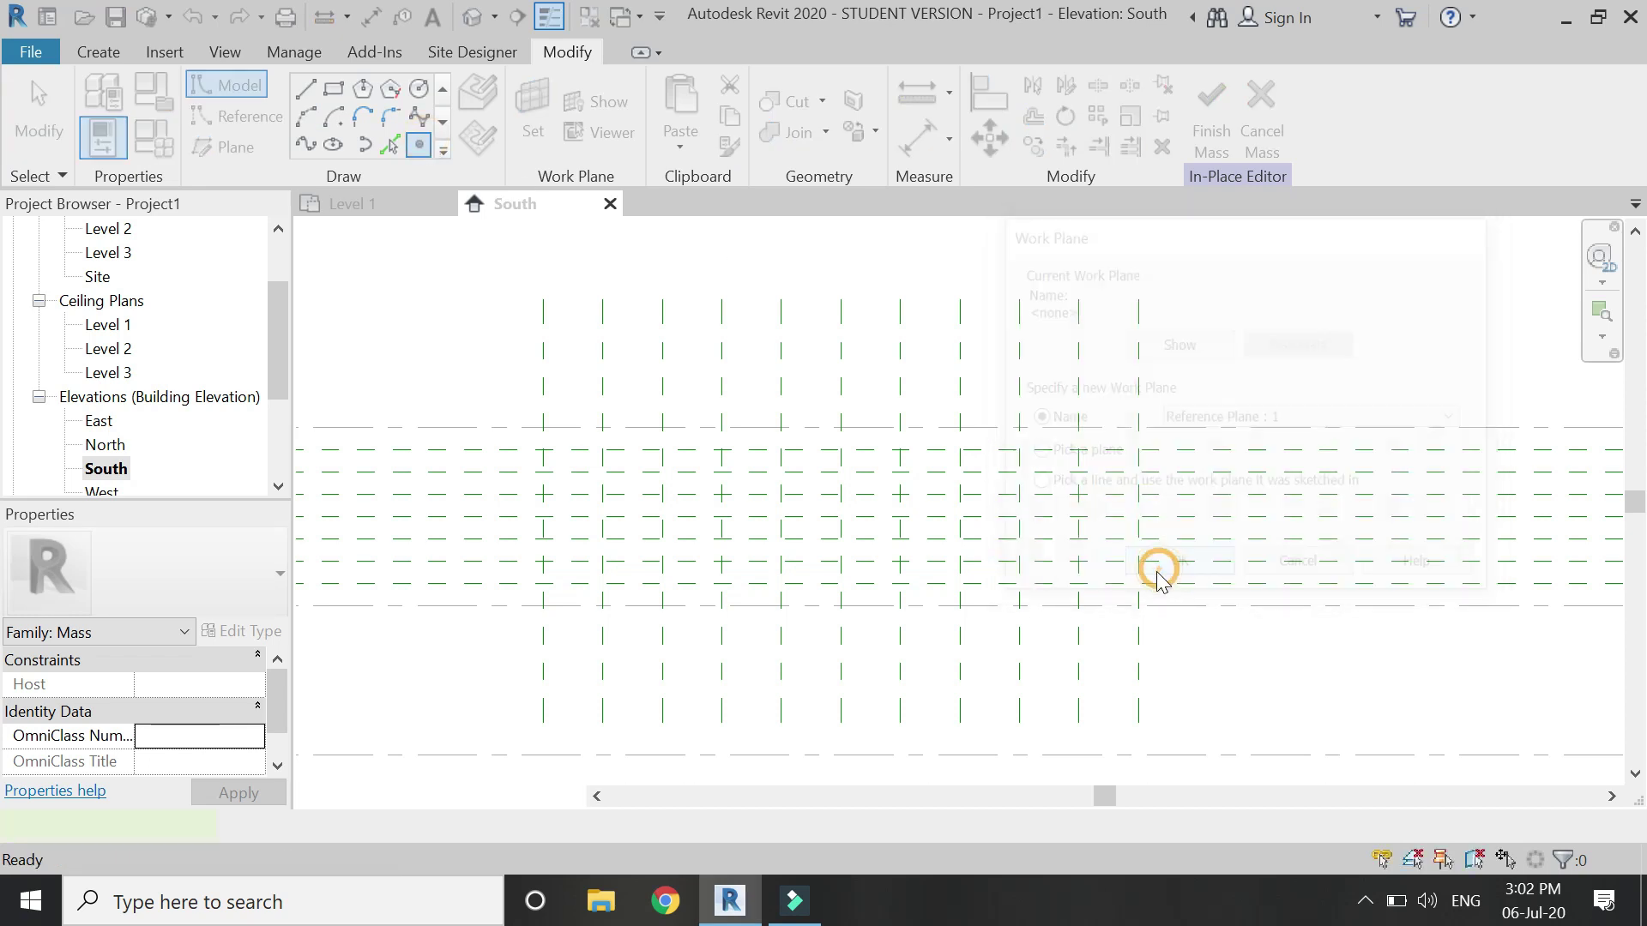
# - Place eleven reference points along Level 2 in the South elevation, one at each crossing with the vertical reference planes
pyautogui.click(544, 610)
pyautogui.click(603, 606)
pyautogui.click(662, 605)
pyautogui.click(721, 605)
pyautogui.click(781, 605)
pyautogui.click(840, 606)
pyautogui.click(900, 606)
pyautogui.click(960, 606)
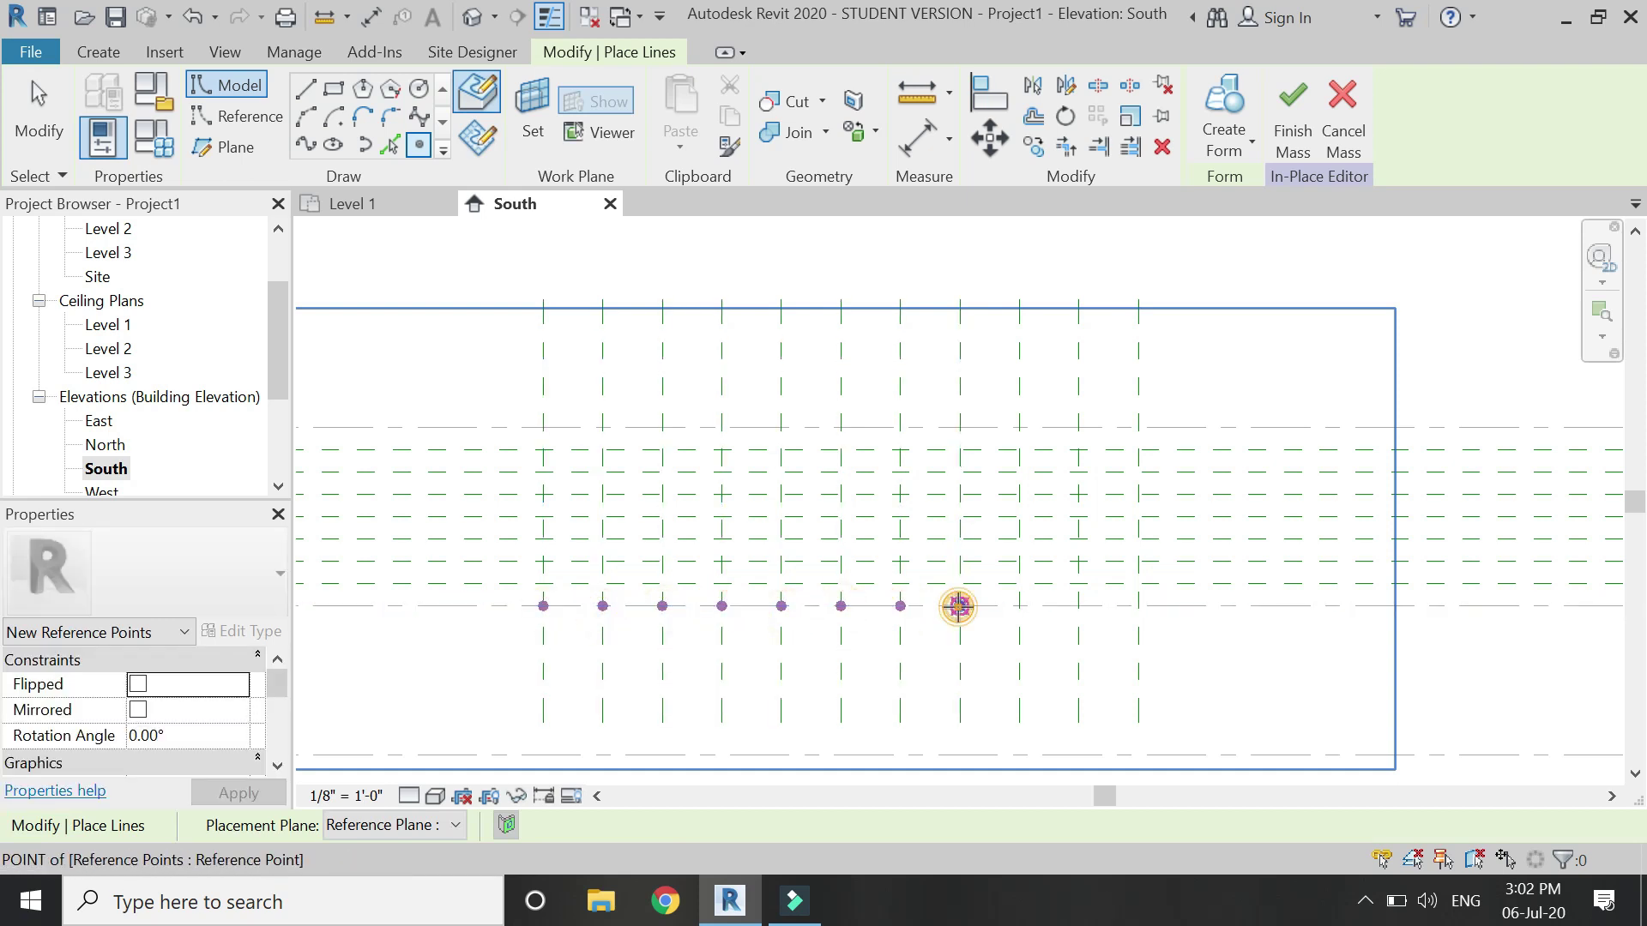
pyautogui.click(1018, 606)
pyautogui.click(1079, 606)
pyautogui.click(1138, 605)
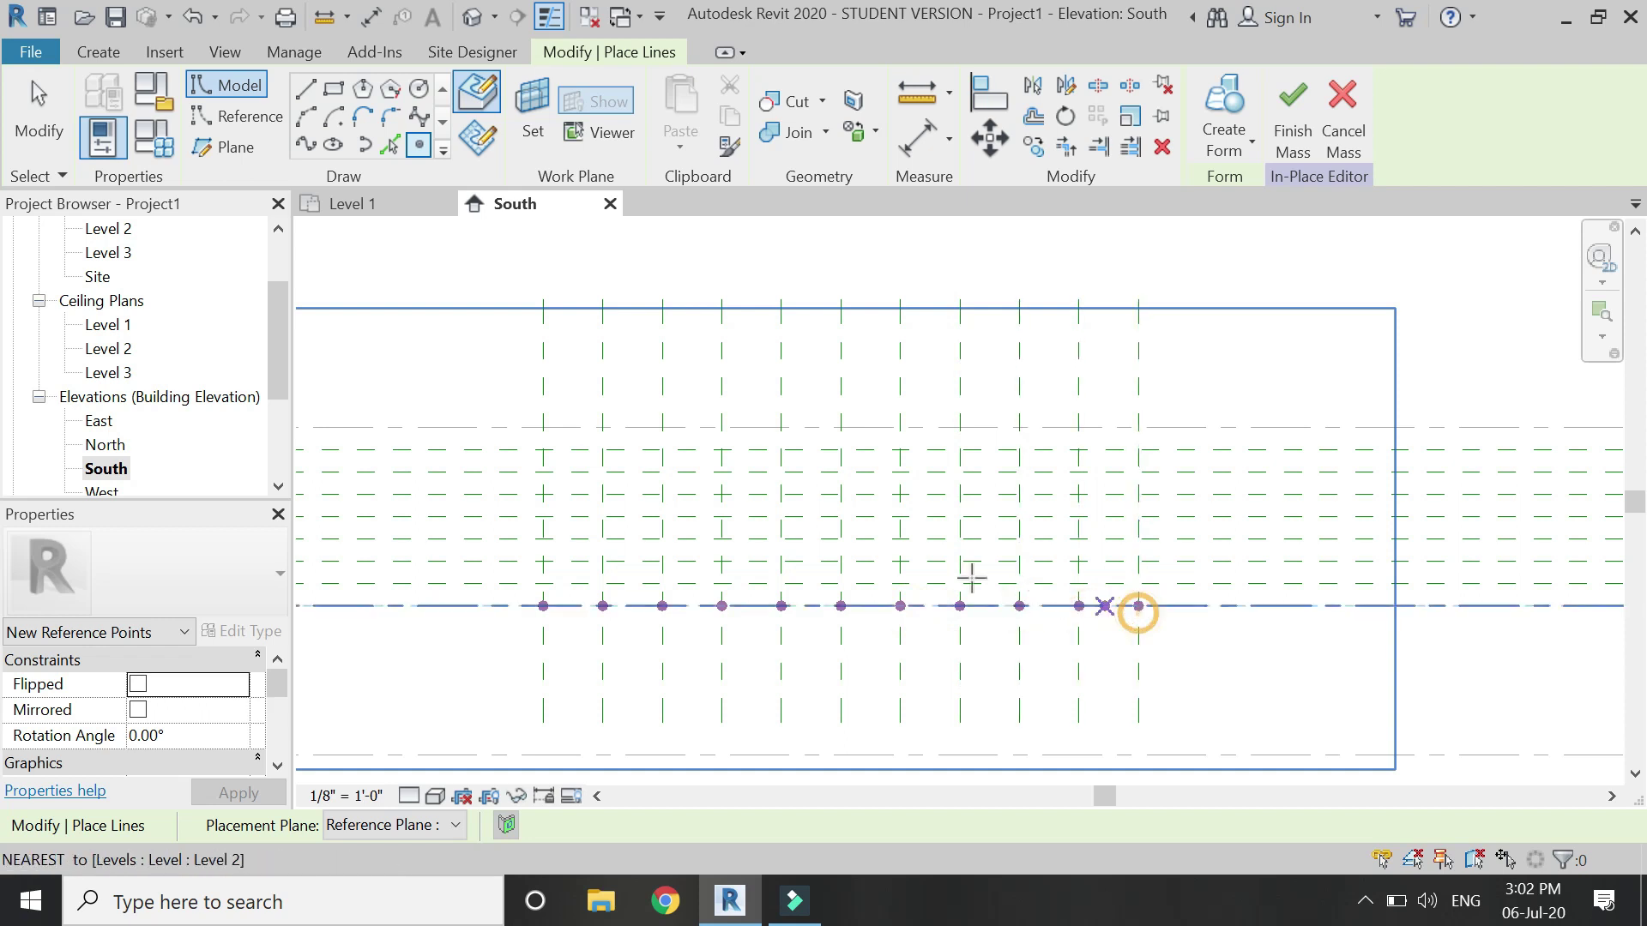
pyautogui.press('Escape')
pyautogui.press('Escape')
# - In the Level 2 floor plan, move the first reference point to the lower inner plane and the second to the upper inner plane
pyautogui.click(367, 211)
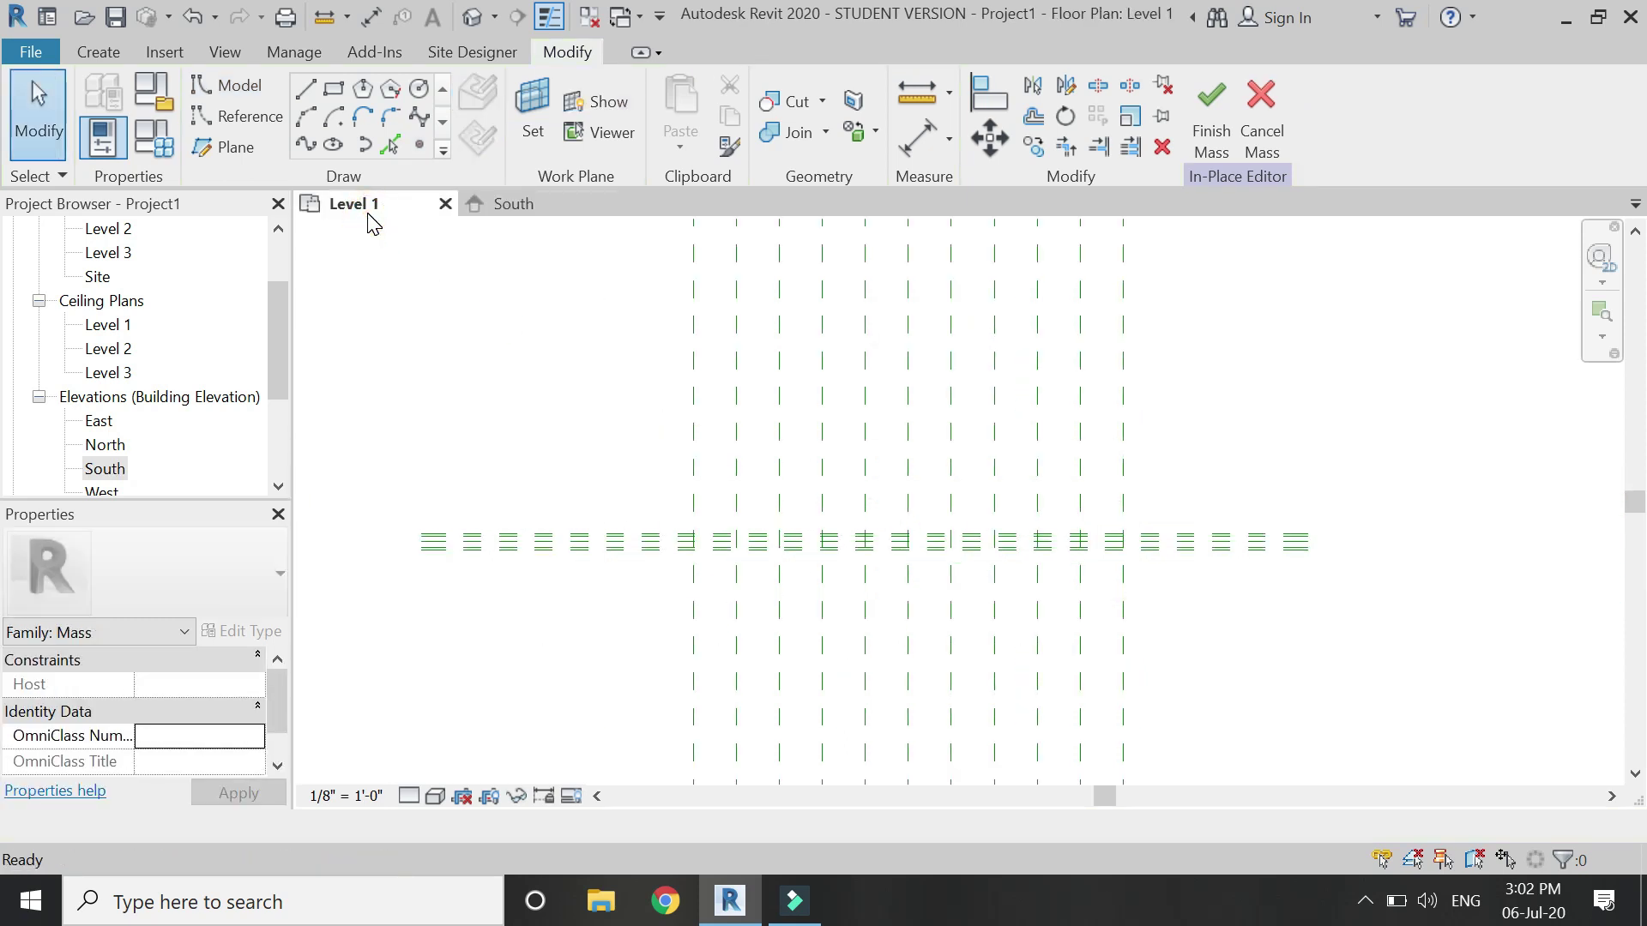
pyautogui.scroll(1, 81, 324)
pyautogui.scroll(-1, 79, 324)
pyautogui.scroll(1, 81, 324)
pyautogui.click(104, 301)
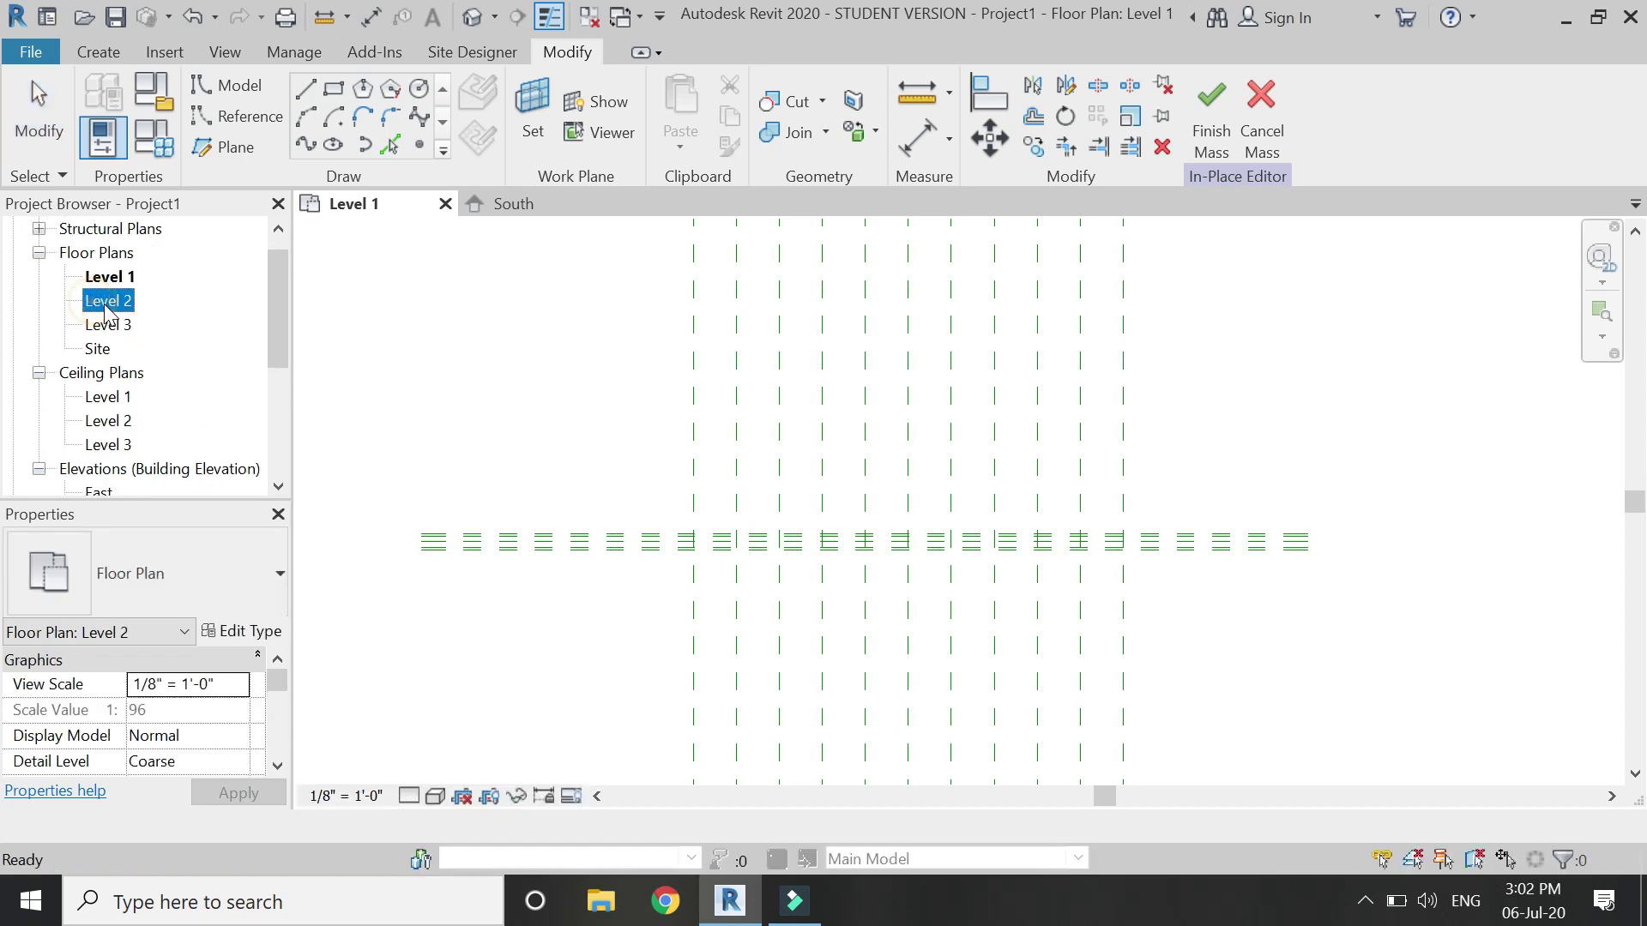
pyautogui.doubleClick(104, 301)
pyautogui.scroll(5, 690, 549)
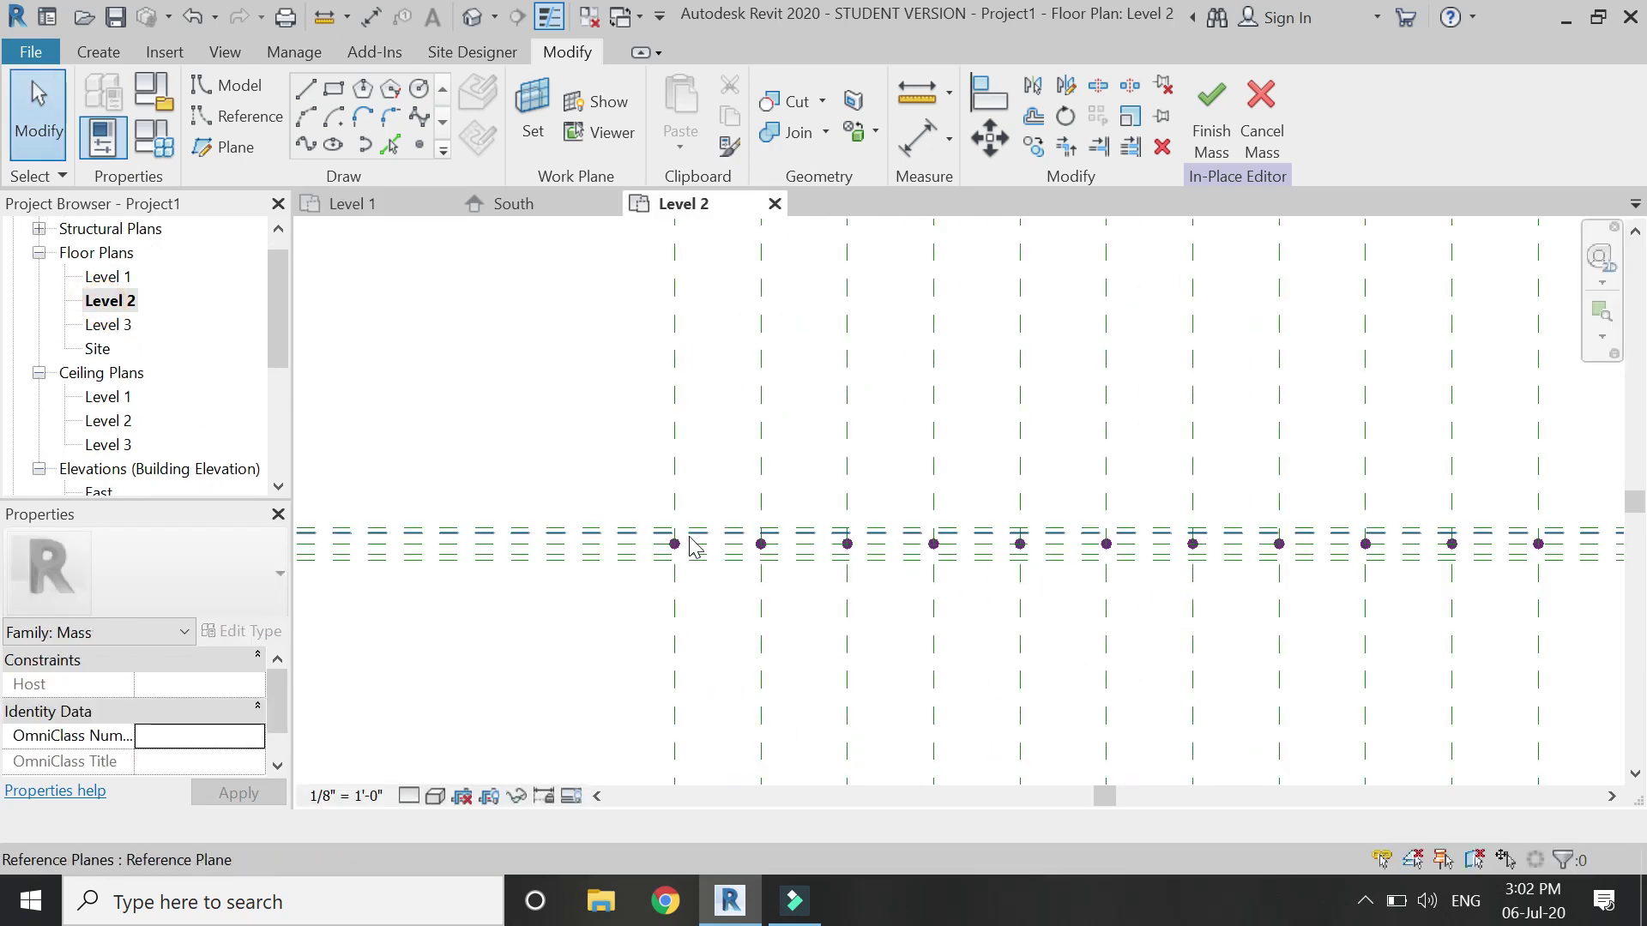
pyautogui.scroll(3, 686, 552)
pyautogui.click(648, 559)
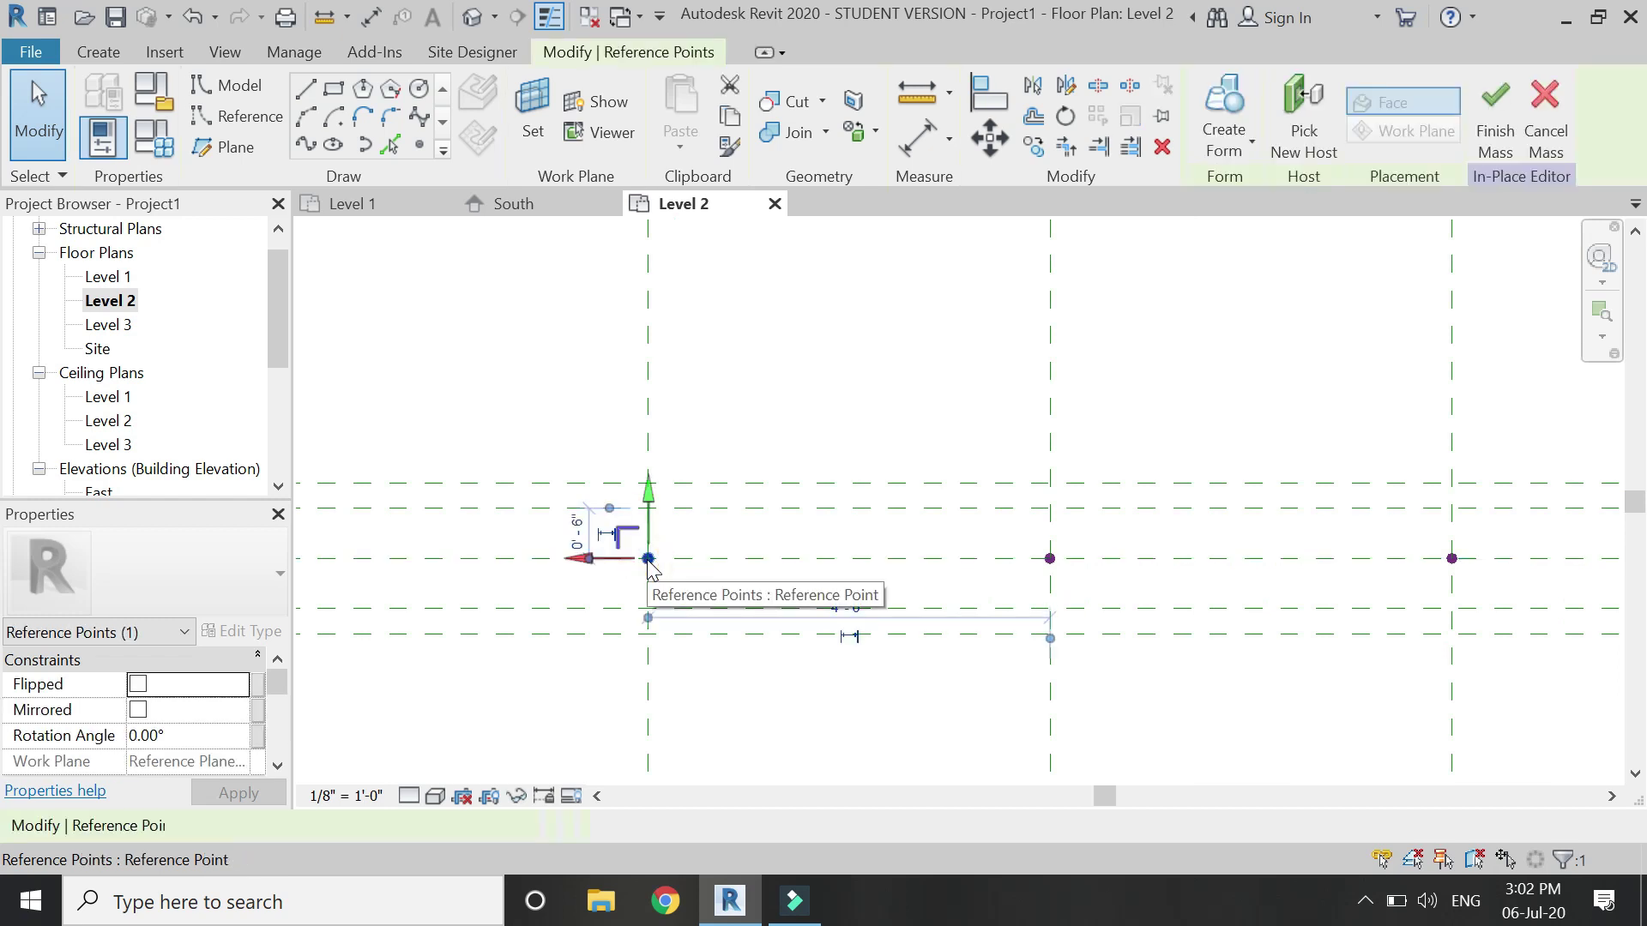
pyautogui.moveTo(652, 502); pyautogui.dragTo(656, 553)
pyautogui.moveTo(1054, 566); pyautogui.dragTo(1054, 447)
# - Move the fifth reference point down to the lower outer plane and the sixth up to the upper inner plane
pyautogui.scroll(-4, 724, 478)
pyautogui.scroll(3, 1269, 513)
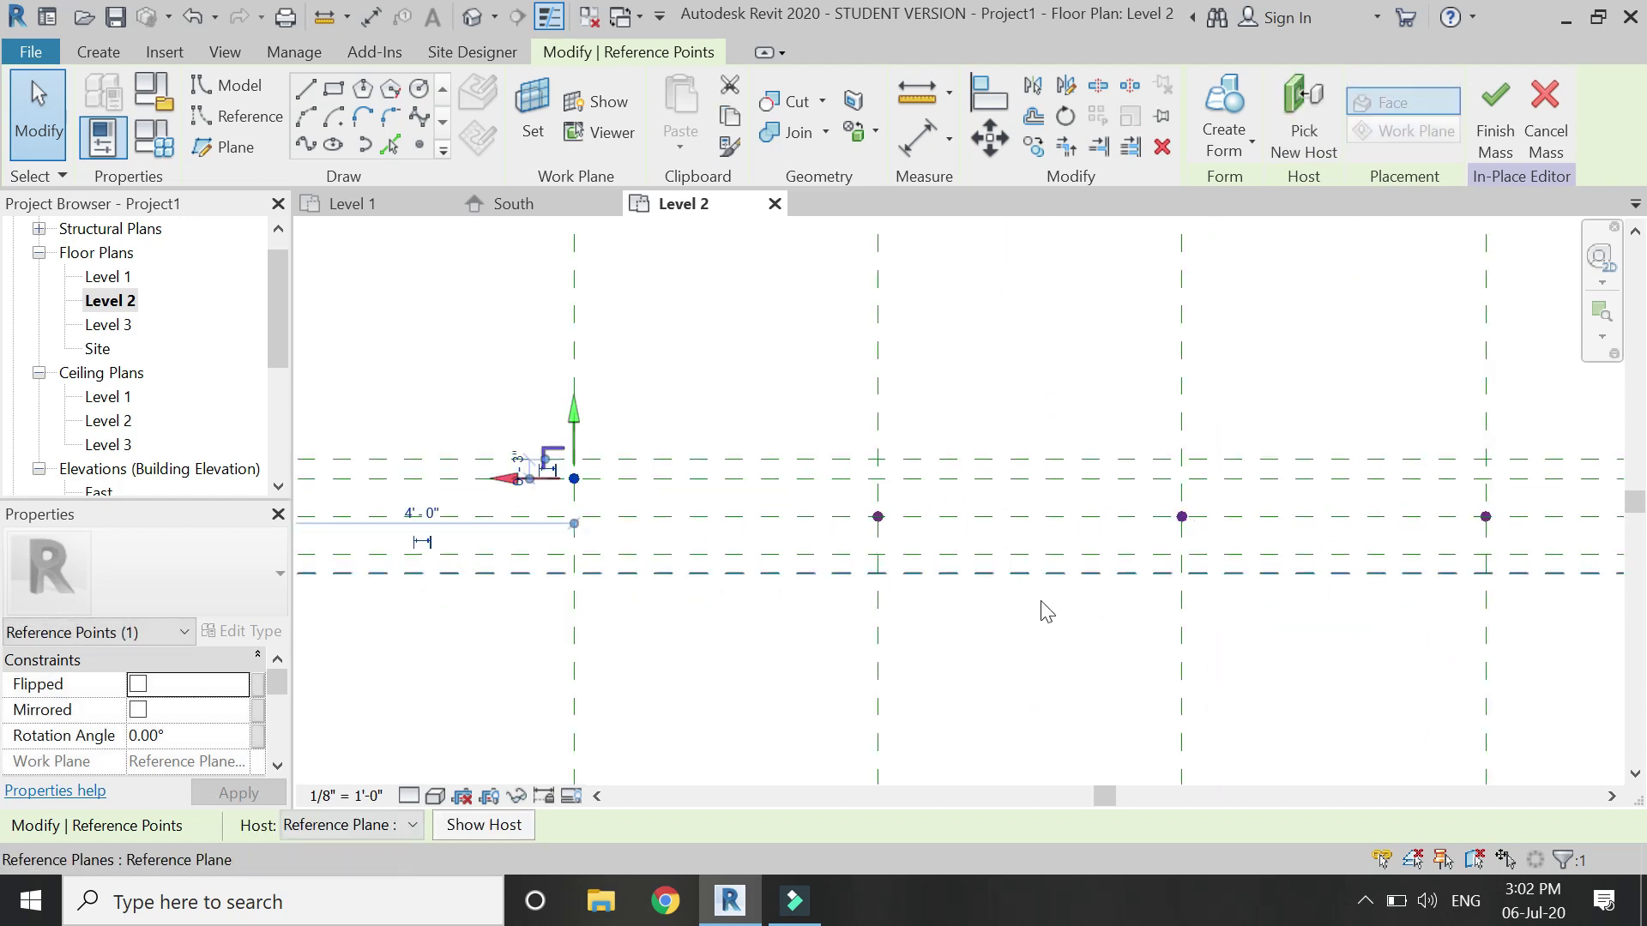
pyautogui.scroll(-2, 1046, 612)
pyautogui.click(1055, 518)
pyautogui.moveTo(1053, 468); pyautogui.dragTo(1051, 517)
pyautogui.click(1313, 522)
pyautogui.moveTo(1318, 476); pyautogui.dragTo(1317, 433)
# - Move the eighth reference point down to the lower outer plane and the eleventh up to the upper outer plane
pyautogui.scroll(-3, 771, 489)
pyautogui.scroll(2, 1264, 500)
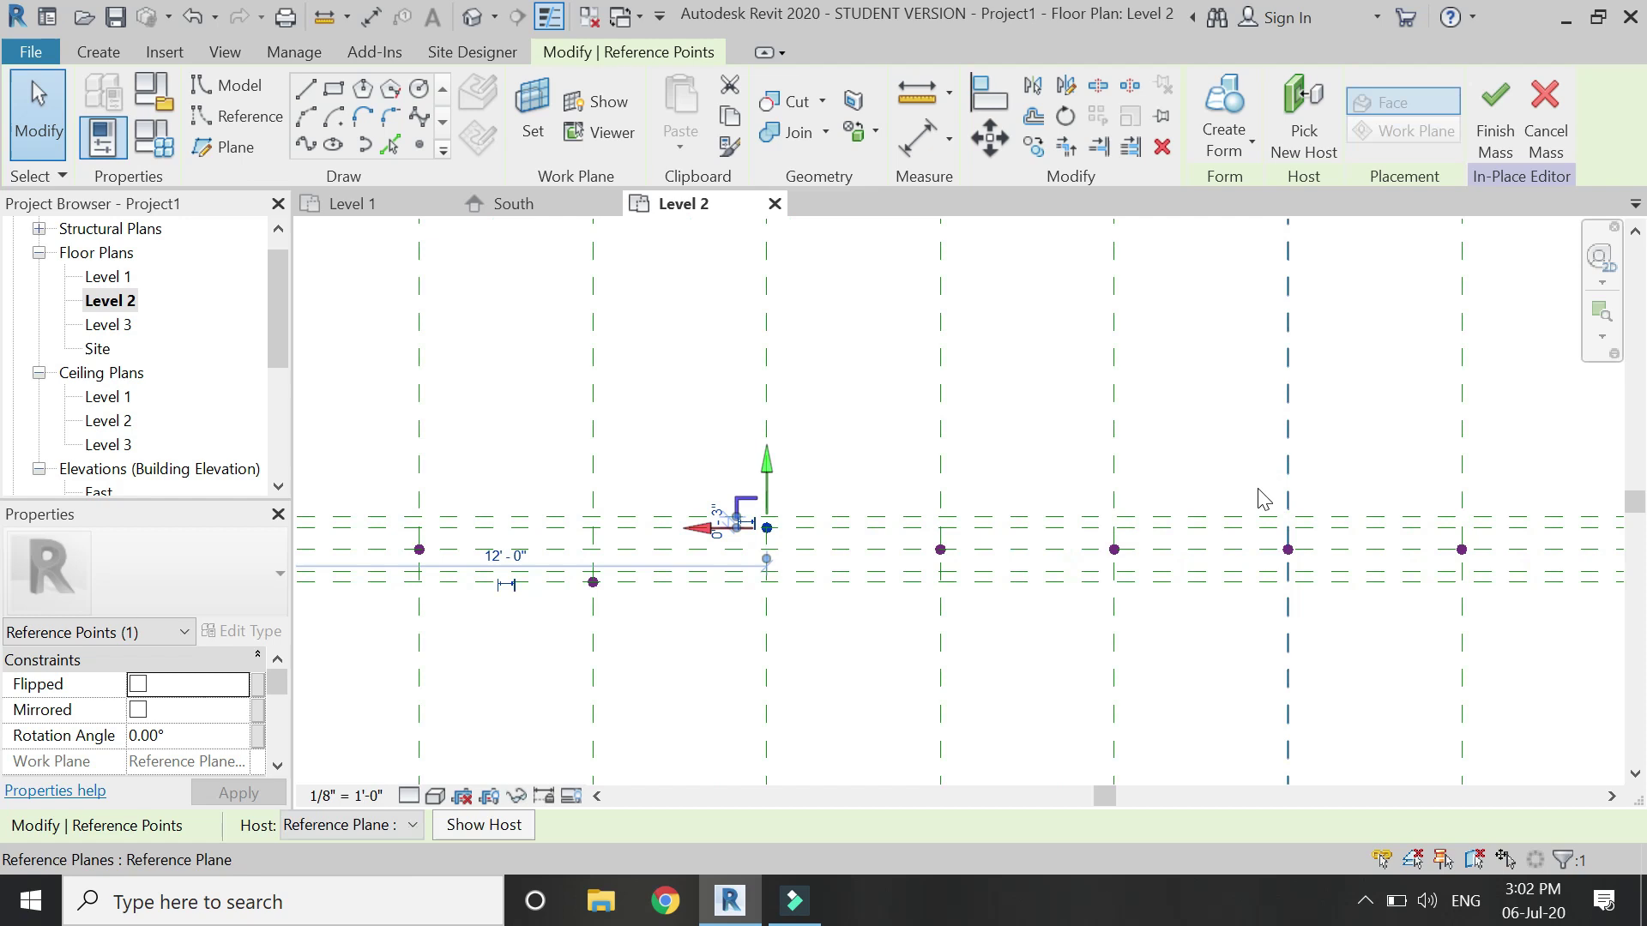
pyautogui.scroll(2, 1264, 499)
pyautogui.moveTo(1062, 573); pyautogui.dragTo(1062, 614)
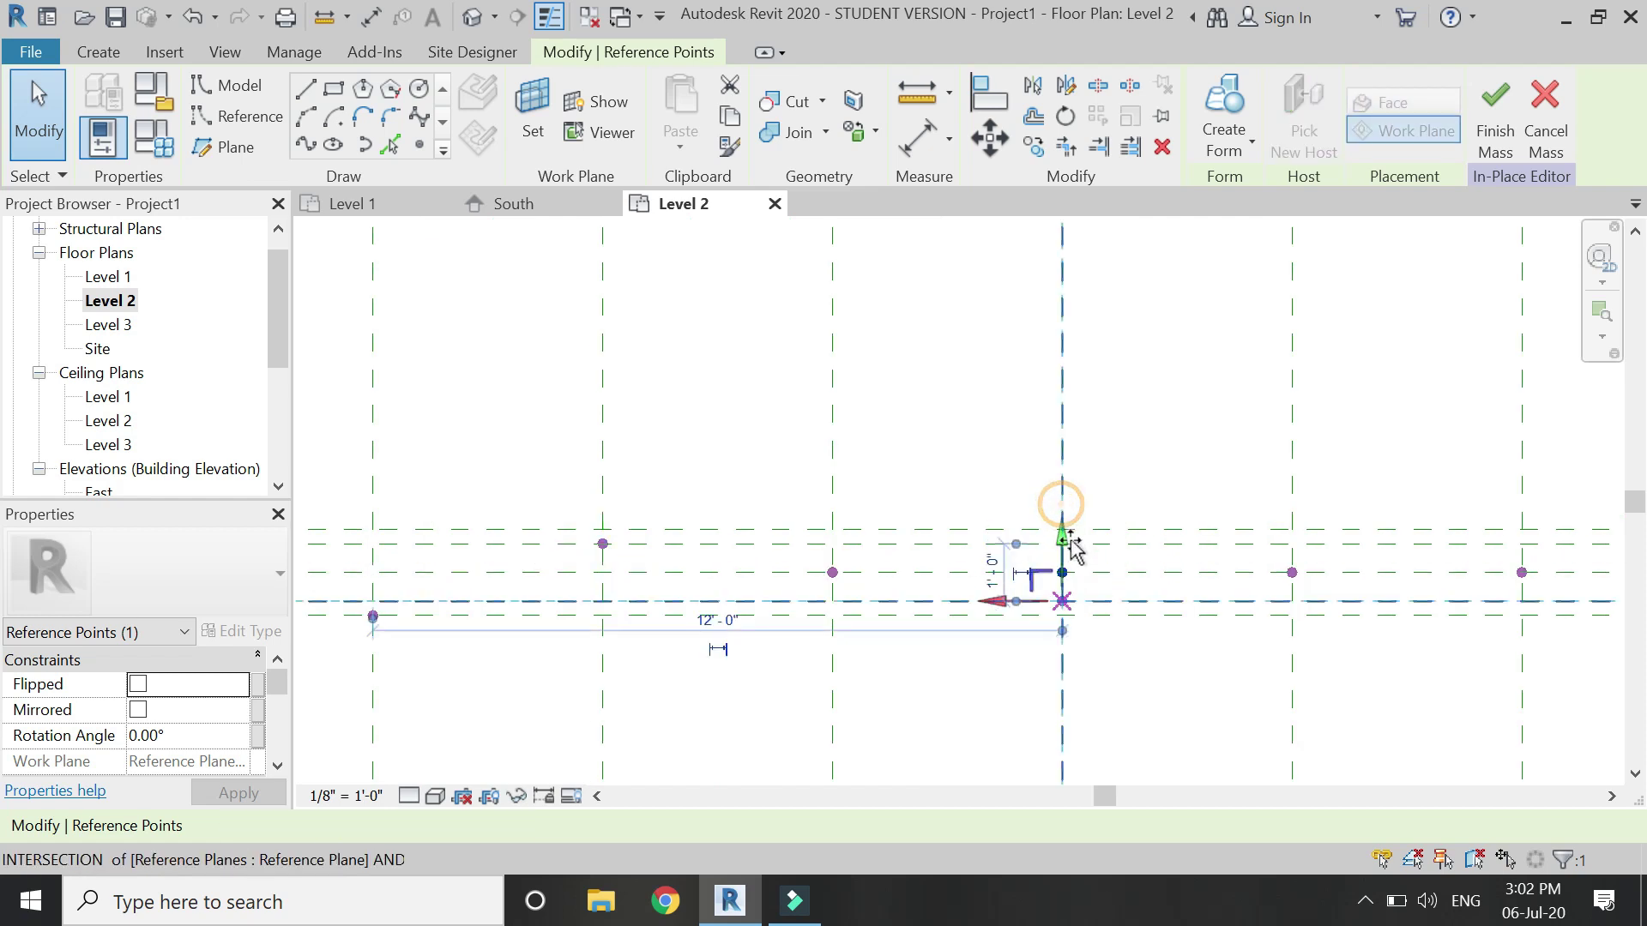
pyautogui.scroll(-2, 893, 558)
pyautogui.scroll(2, 1432, 575)
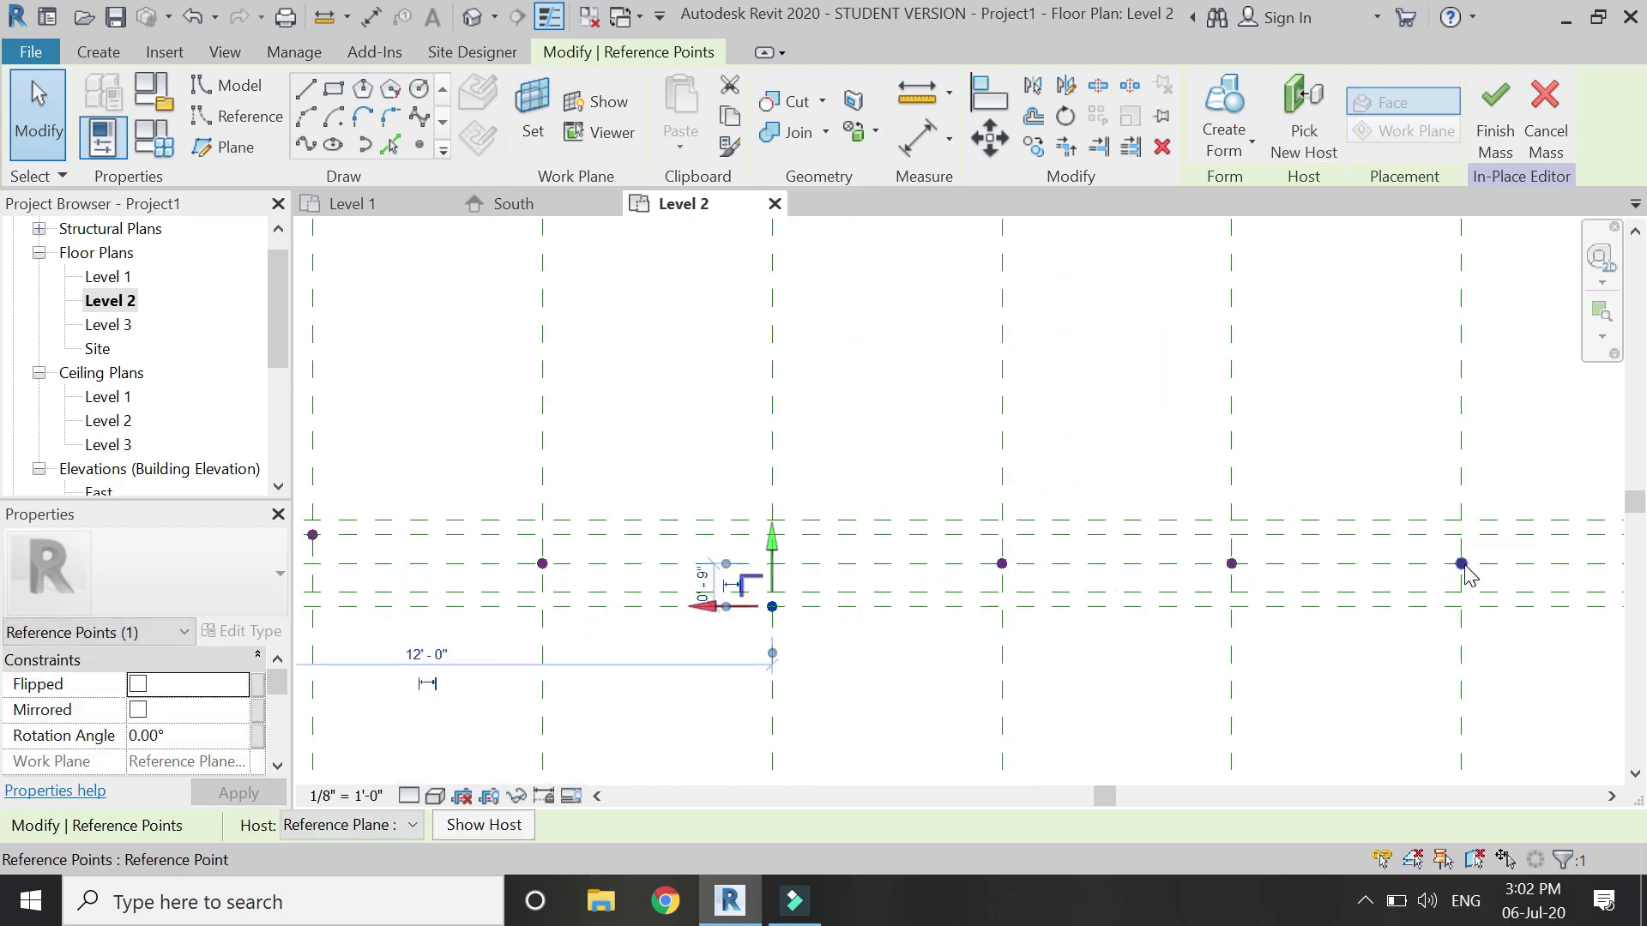
pyautogui.click(1456, 564)
pyautogui.moveTo(1467, 515); pyautogui.dragTo(727, 669)
pyautogui.click(1345, 584)
# - Temporarily hide the eleven adjusted reference points in the Level 2 plan
pyautogui.scroll(-2, 1298, 587)
pyautogui.moveTo(1433, 386); pyautogui.dragTo(621, 482)
pyautogui.keyDown('shift'); pyautogui.moveTo(1514, 502); pyautogui.dragTo(1430, 682); pyautogui.keyUp('shift')
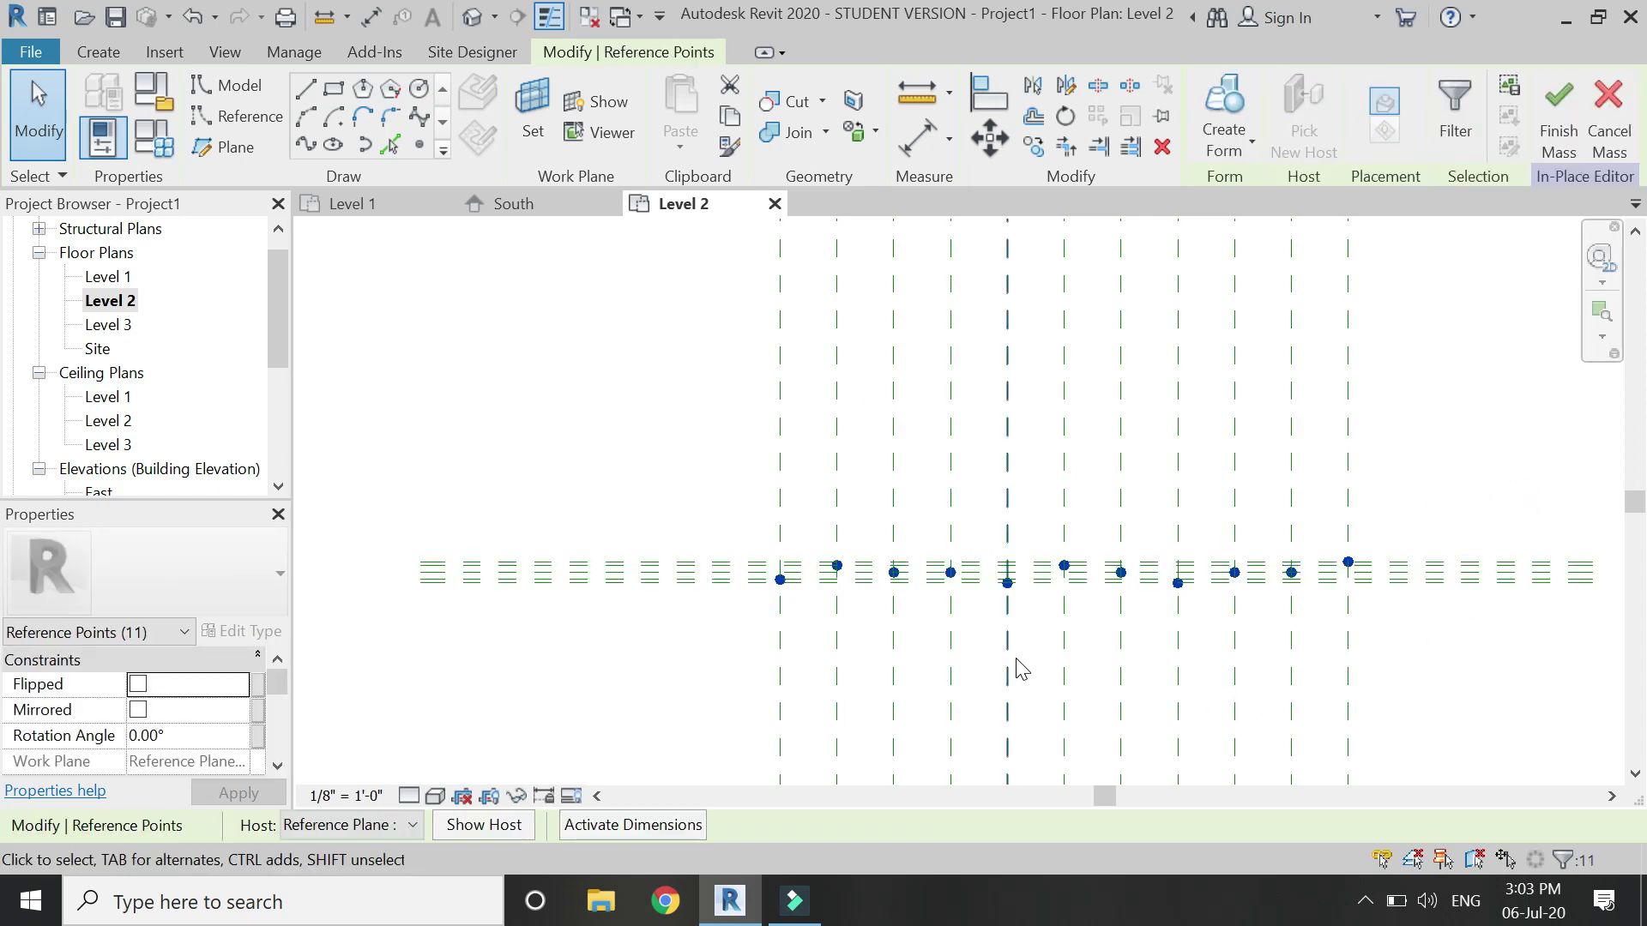
pyautogui.click(517, 798)
pyautogui.click(519, 733)
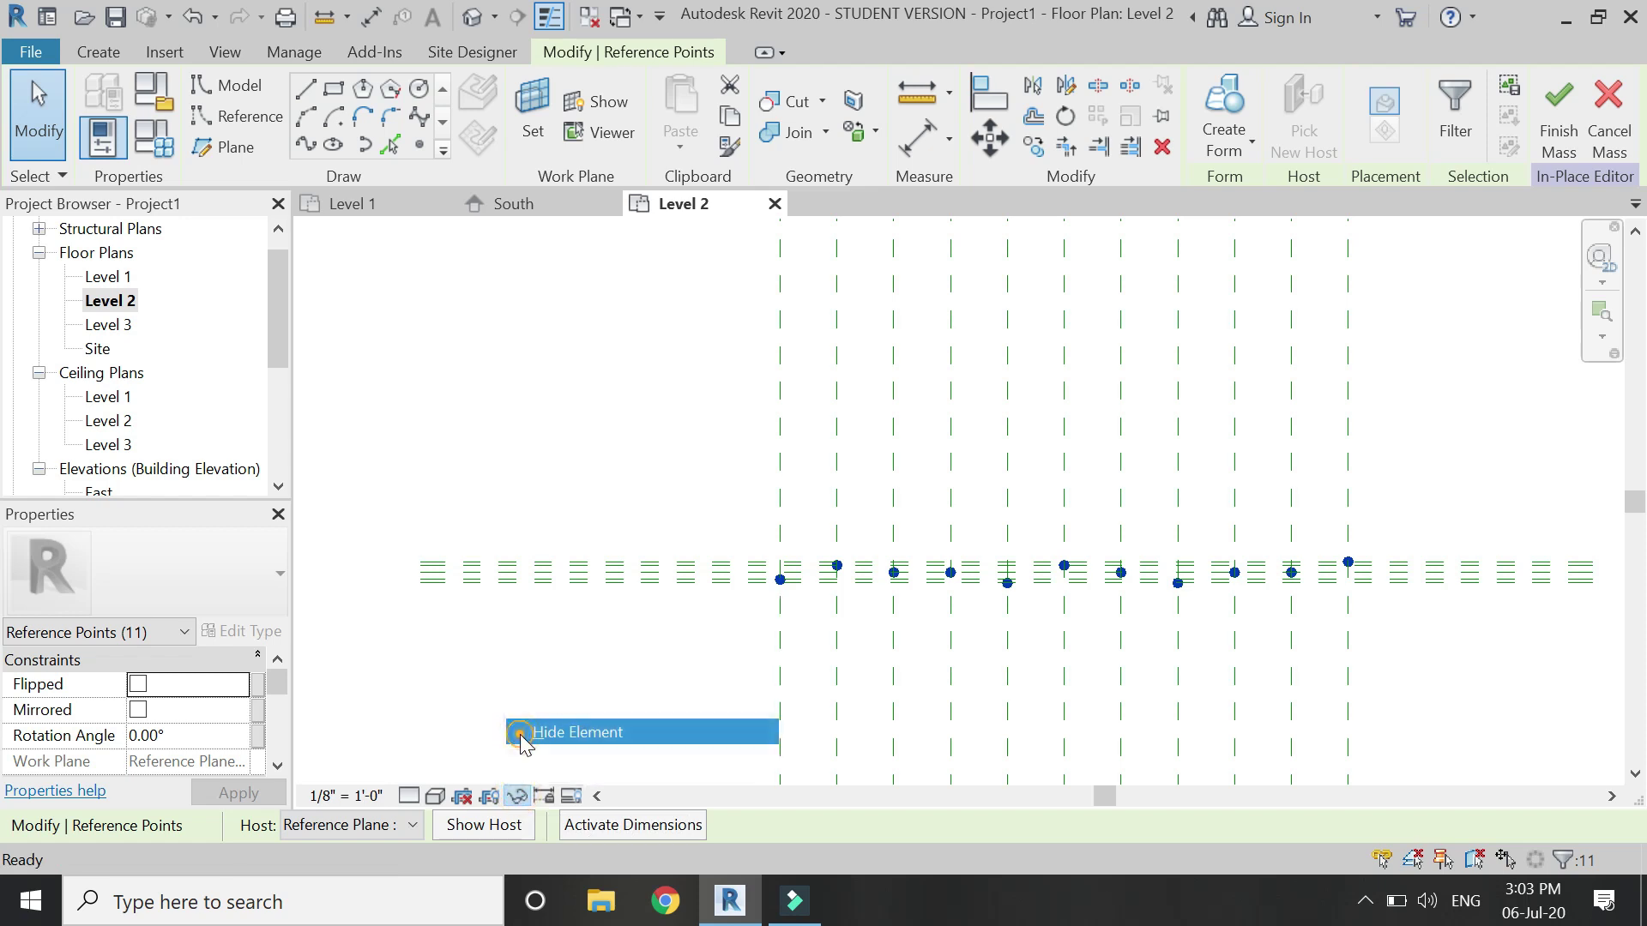
# - Place eleven reference points in the South elevation along the first horizontal reference plane above Level 2, at each vertical plane crossing
pyautogui.click(514, 206)
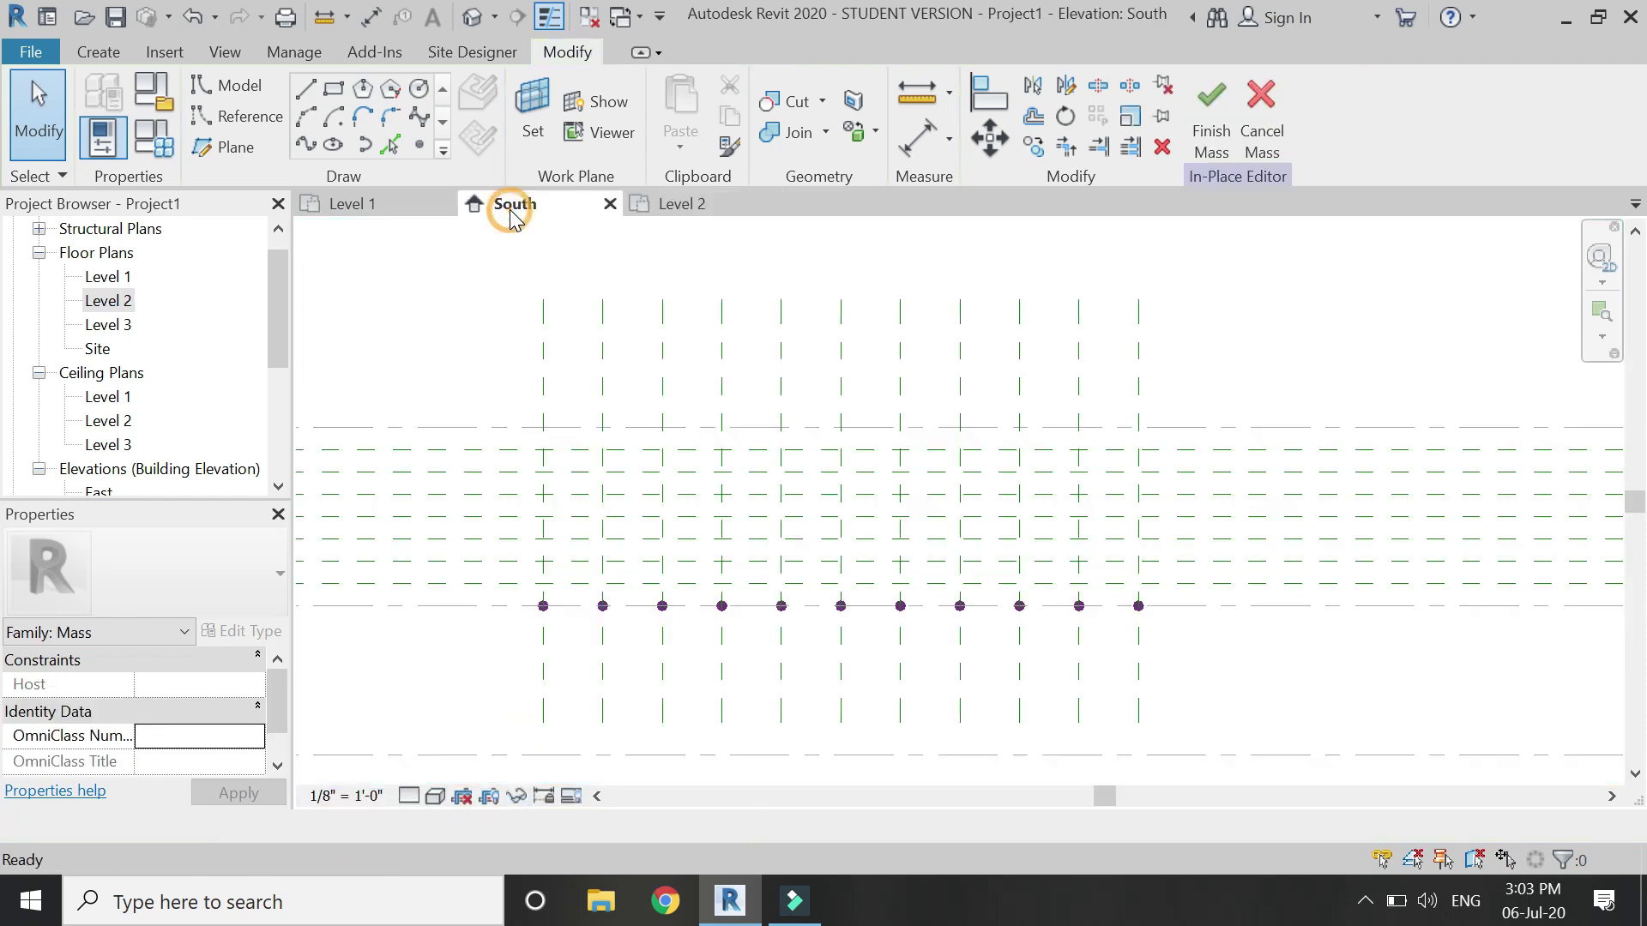
pyautogui.click(419, 146)
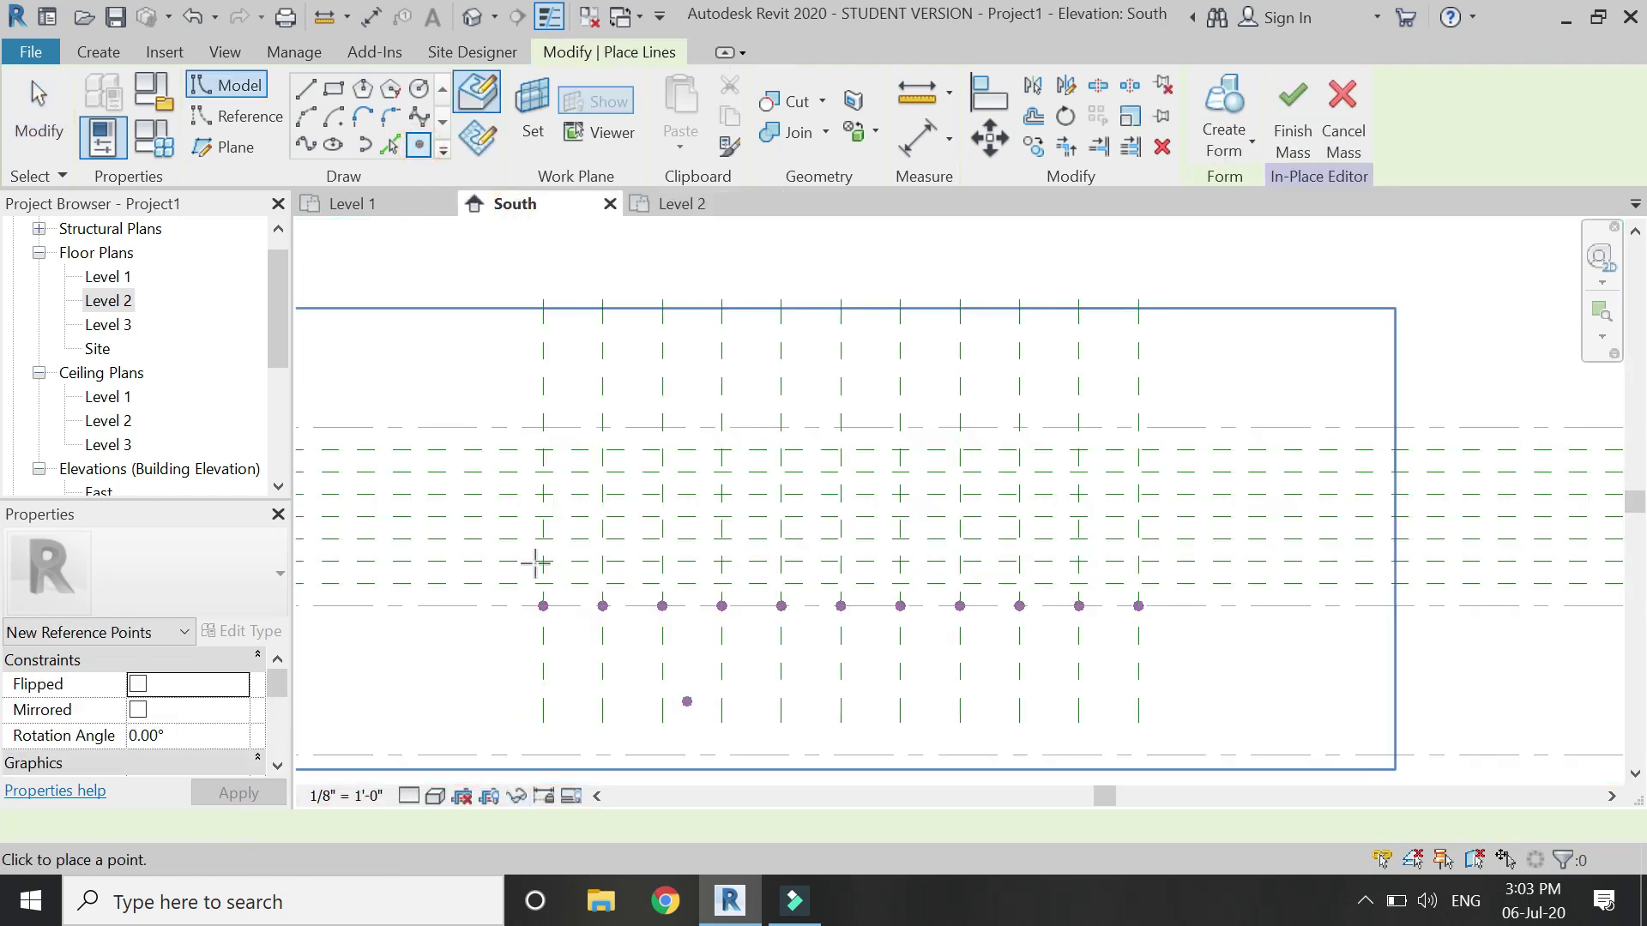
pyautogui.scroll(1, 527, 564)
pyautogui.click(545, 587)
pyautogui.click(614, 588)
pyautogui.click(751, 588)
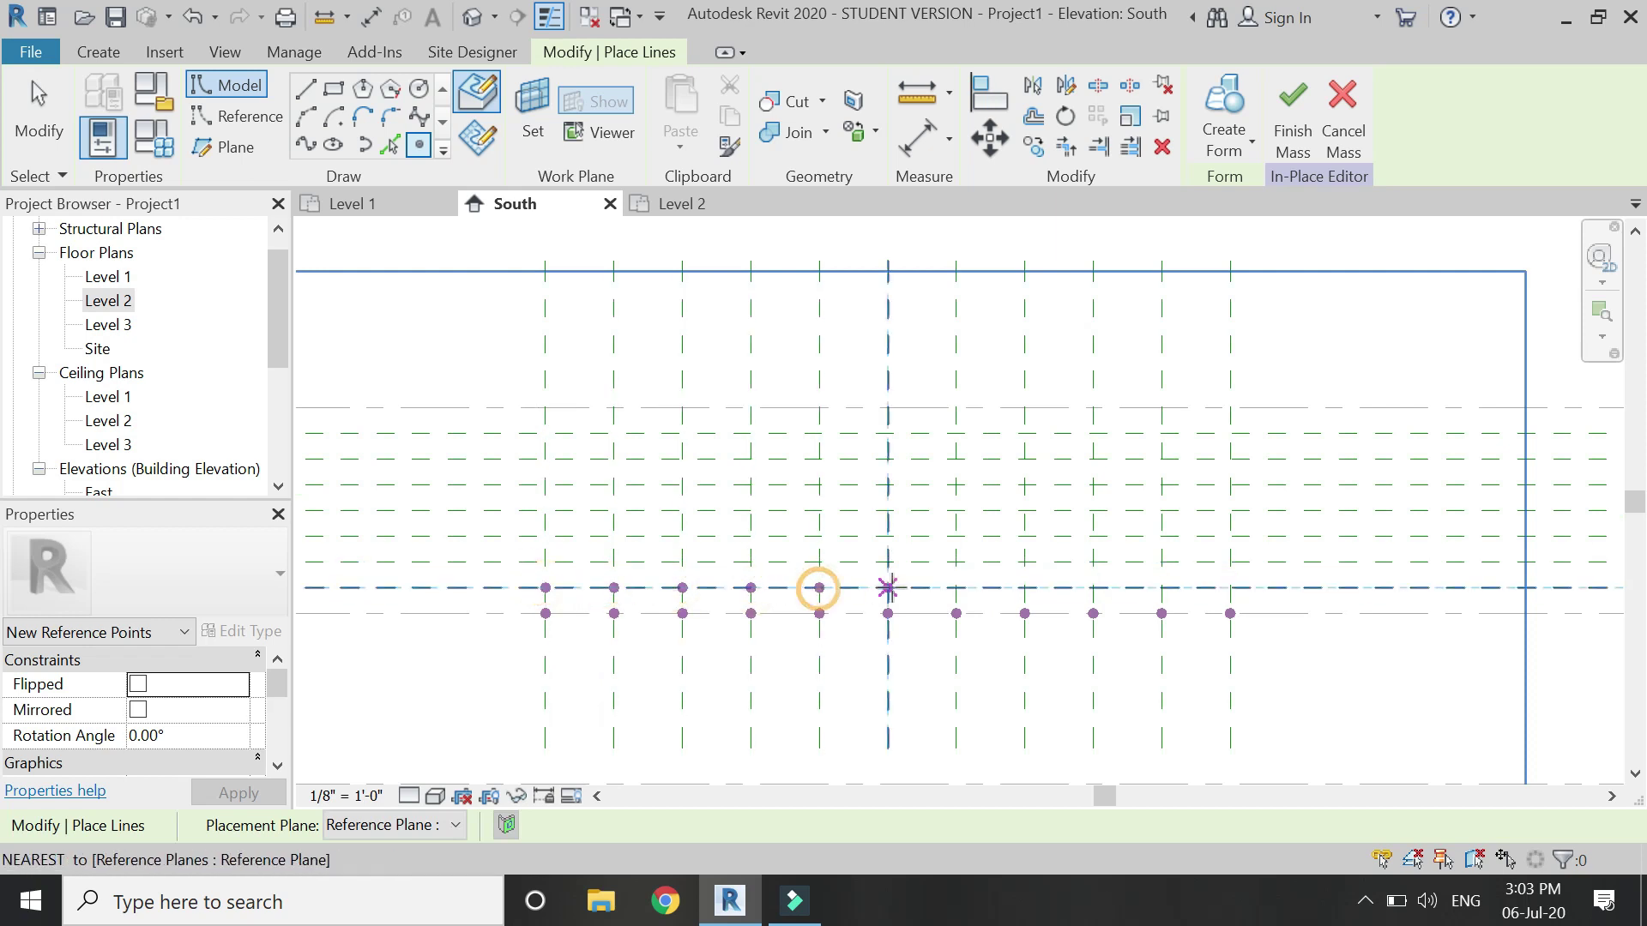
pyautogui.click(1024, 588)
pyautogui.click(1092, 588)
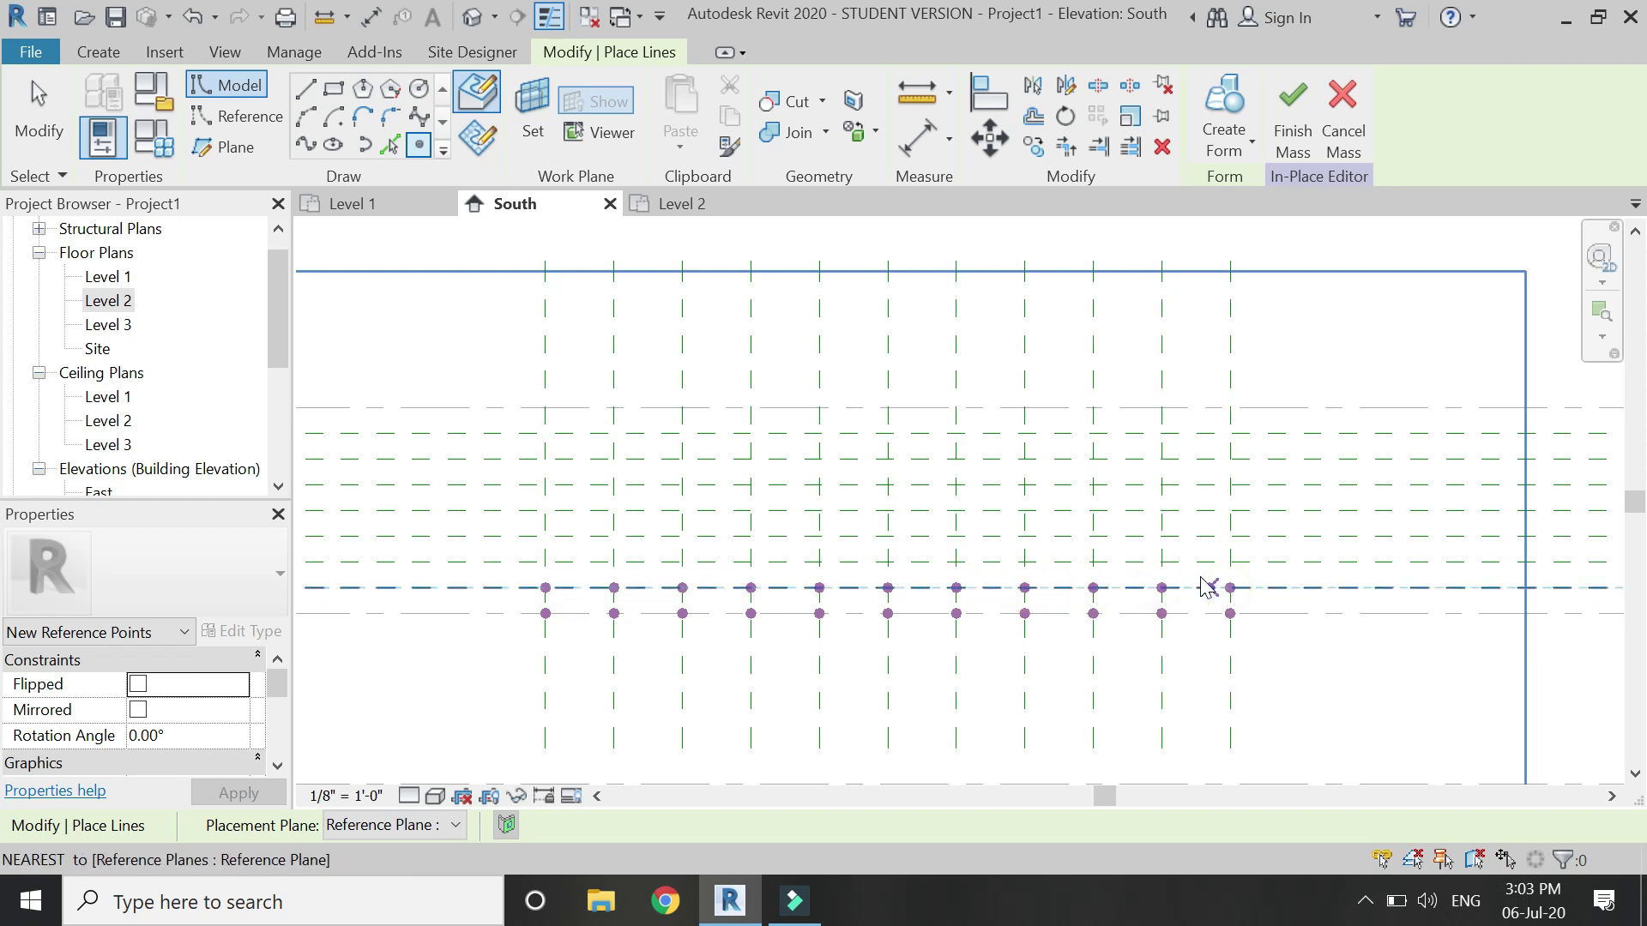
pyautogui.press('Escape')
pyautogui.press('Escape')
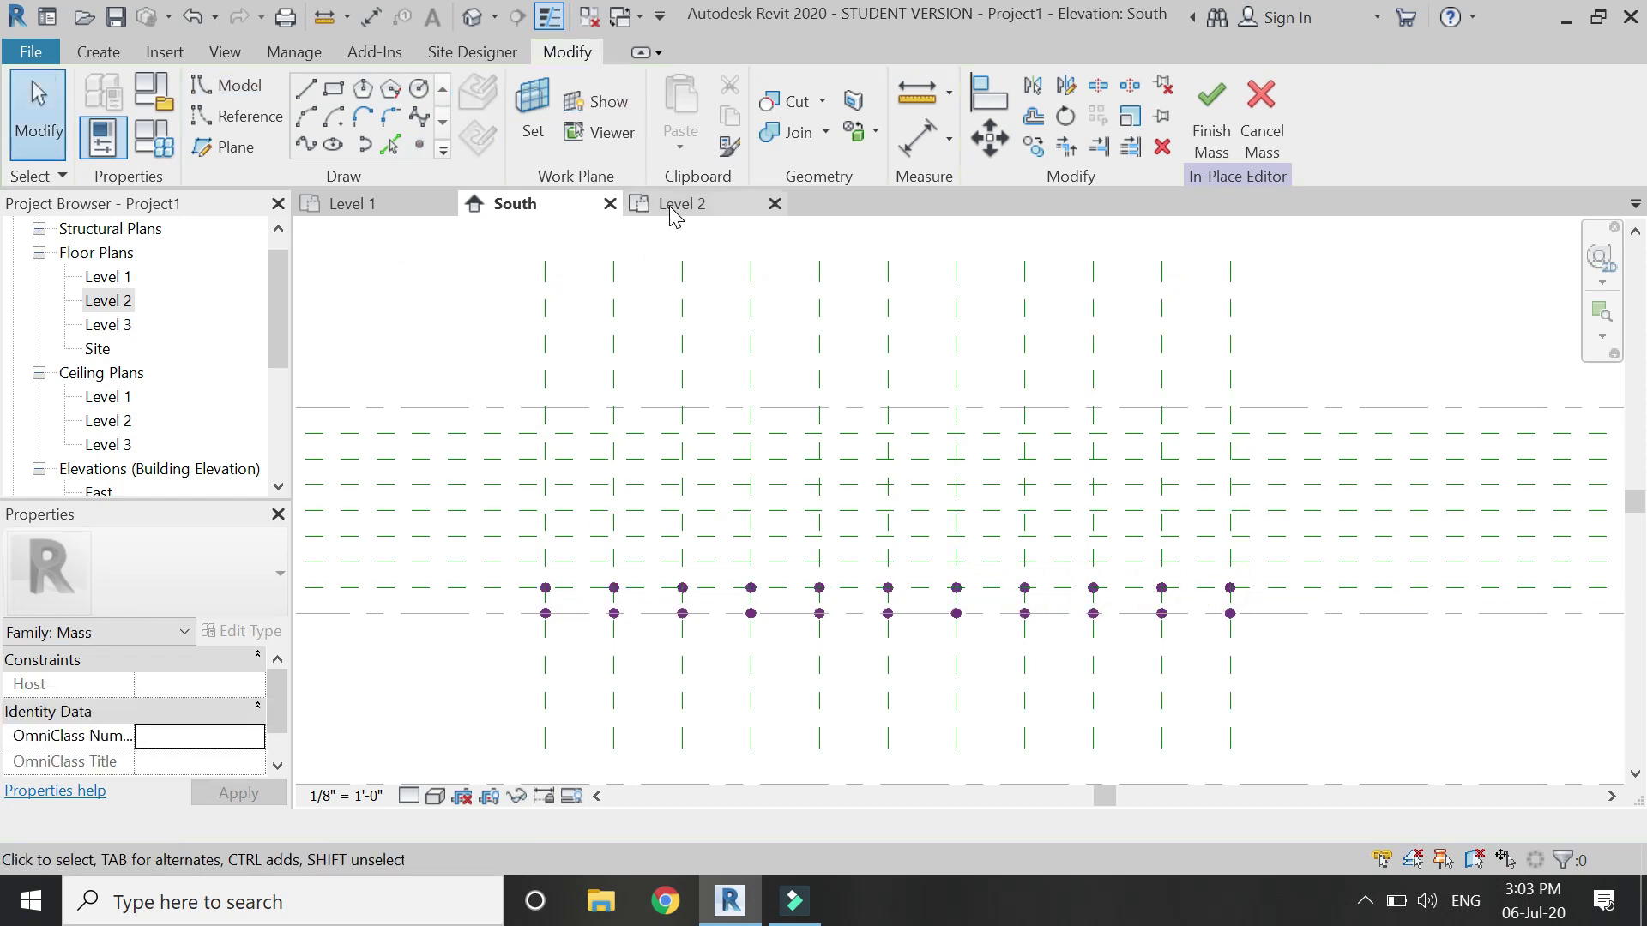
# - In the Level 2 plan, move the third and sixth reference points to the upper inner plane and the fourth to the lower inner plane
pyautogui.click(674, 206)
pyautogui.scroll(5, 828, 559)
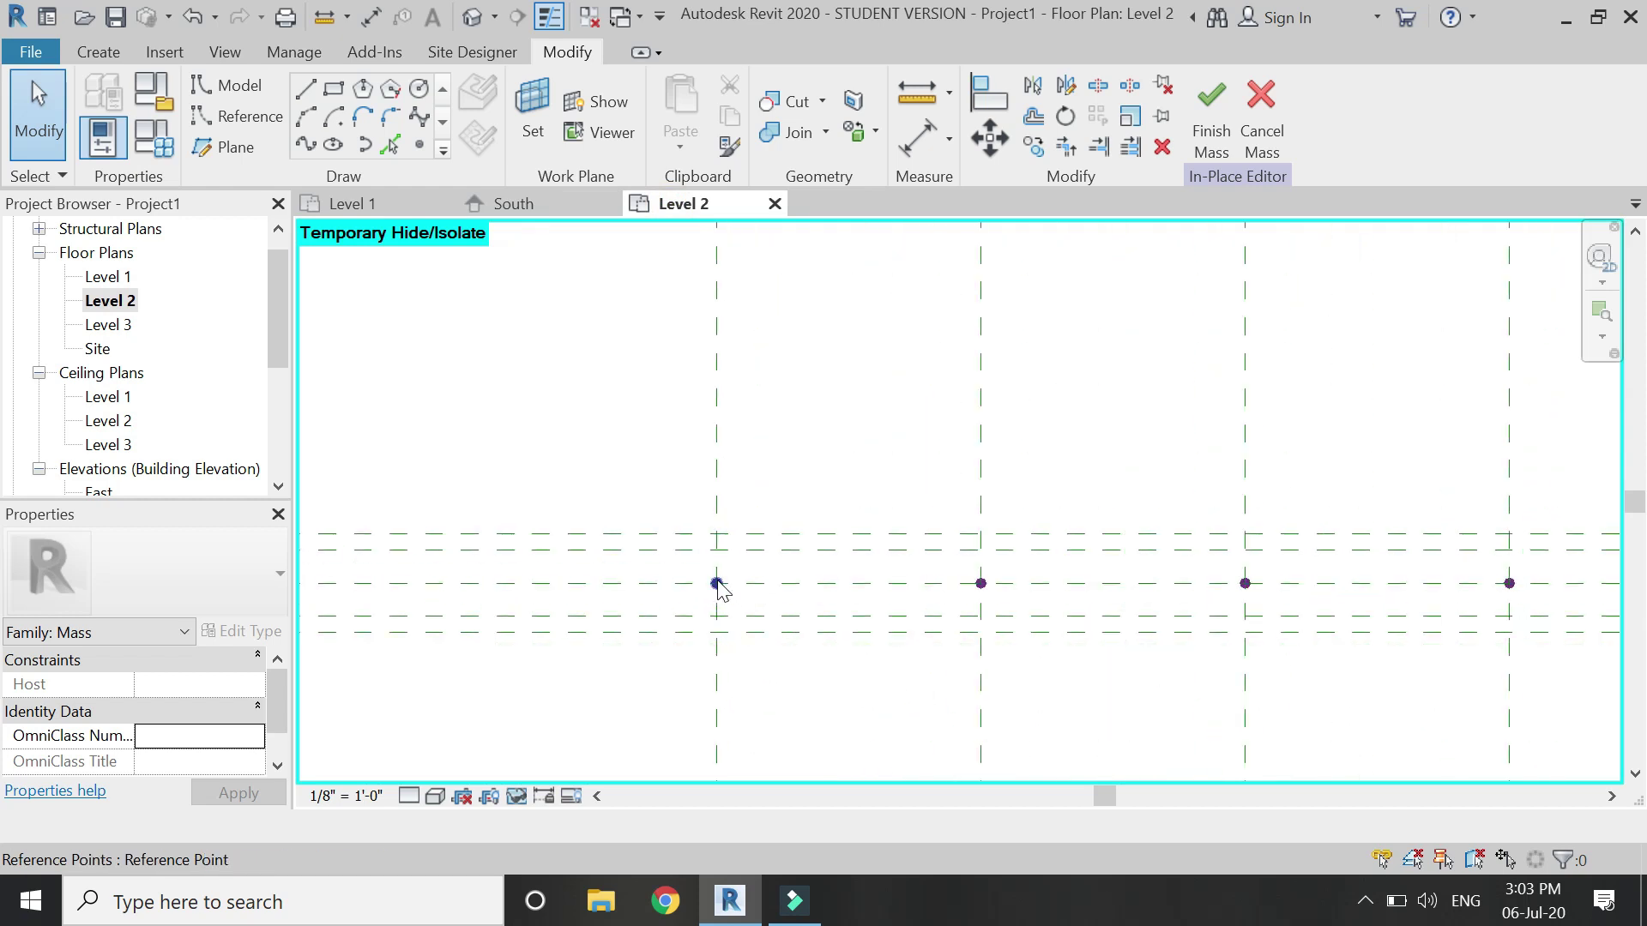
pyautogui.click(1245, 584)
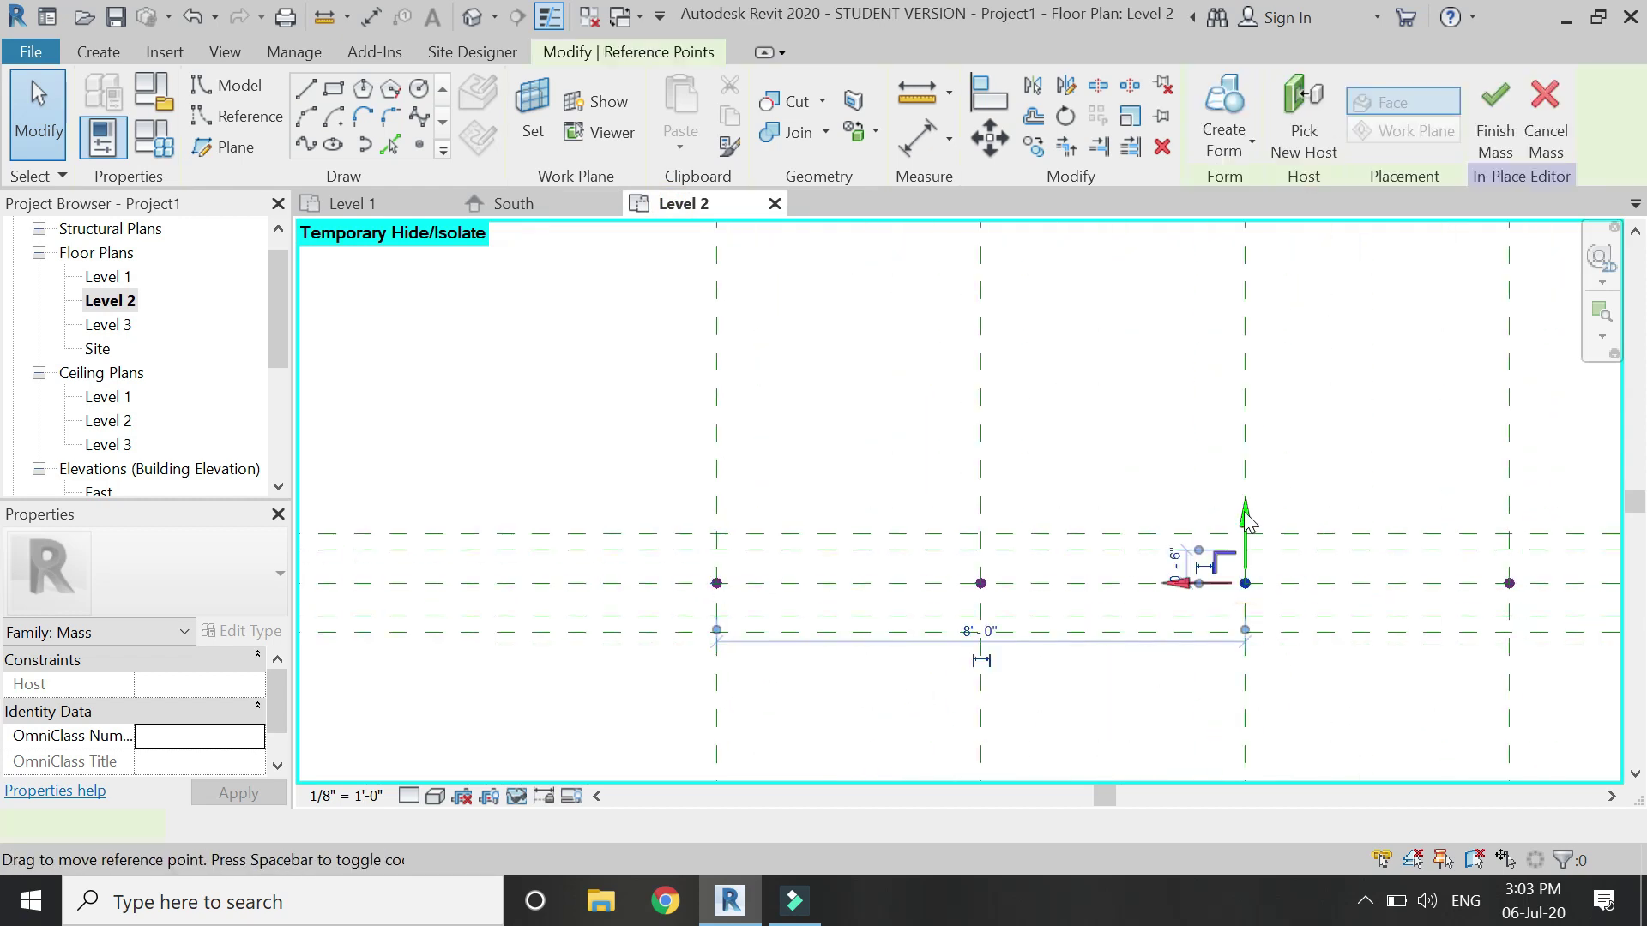
pyautogui.scroll(-2, 569, 489)
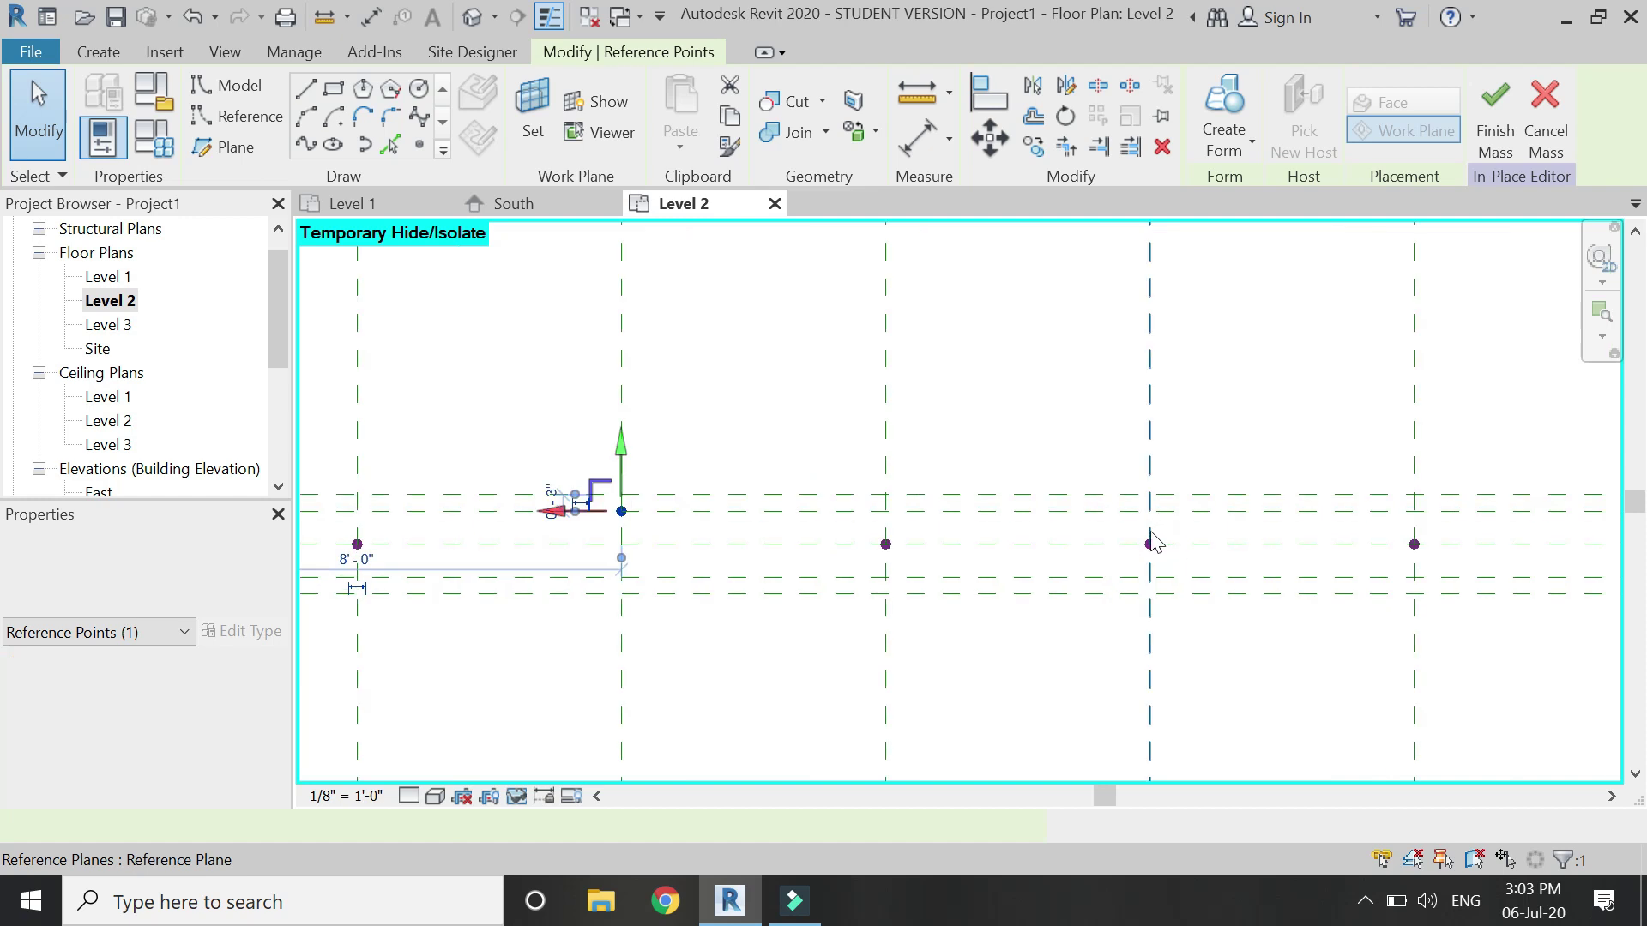
pyautogui.scroll(2, 888, 541)
pyautogui.moveTo(889, 491); pyautogui.dragTo(888, 523)
pyautogui.moveTo(1415, 543)
pyautogui.mouseDown()
pyautogui.moveTo(1411, 480)
pyautogui.moveTo(1414, 511)
pyautogui.mouseUp()
# - Move the new row's eighth reference point down to the lower outer plane and the tenth up to the upper inner plane
pyautogui.scroll(-3, 405, 526)
pyautogui.scroll(2, 446, 529)
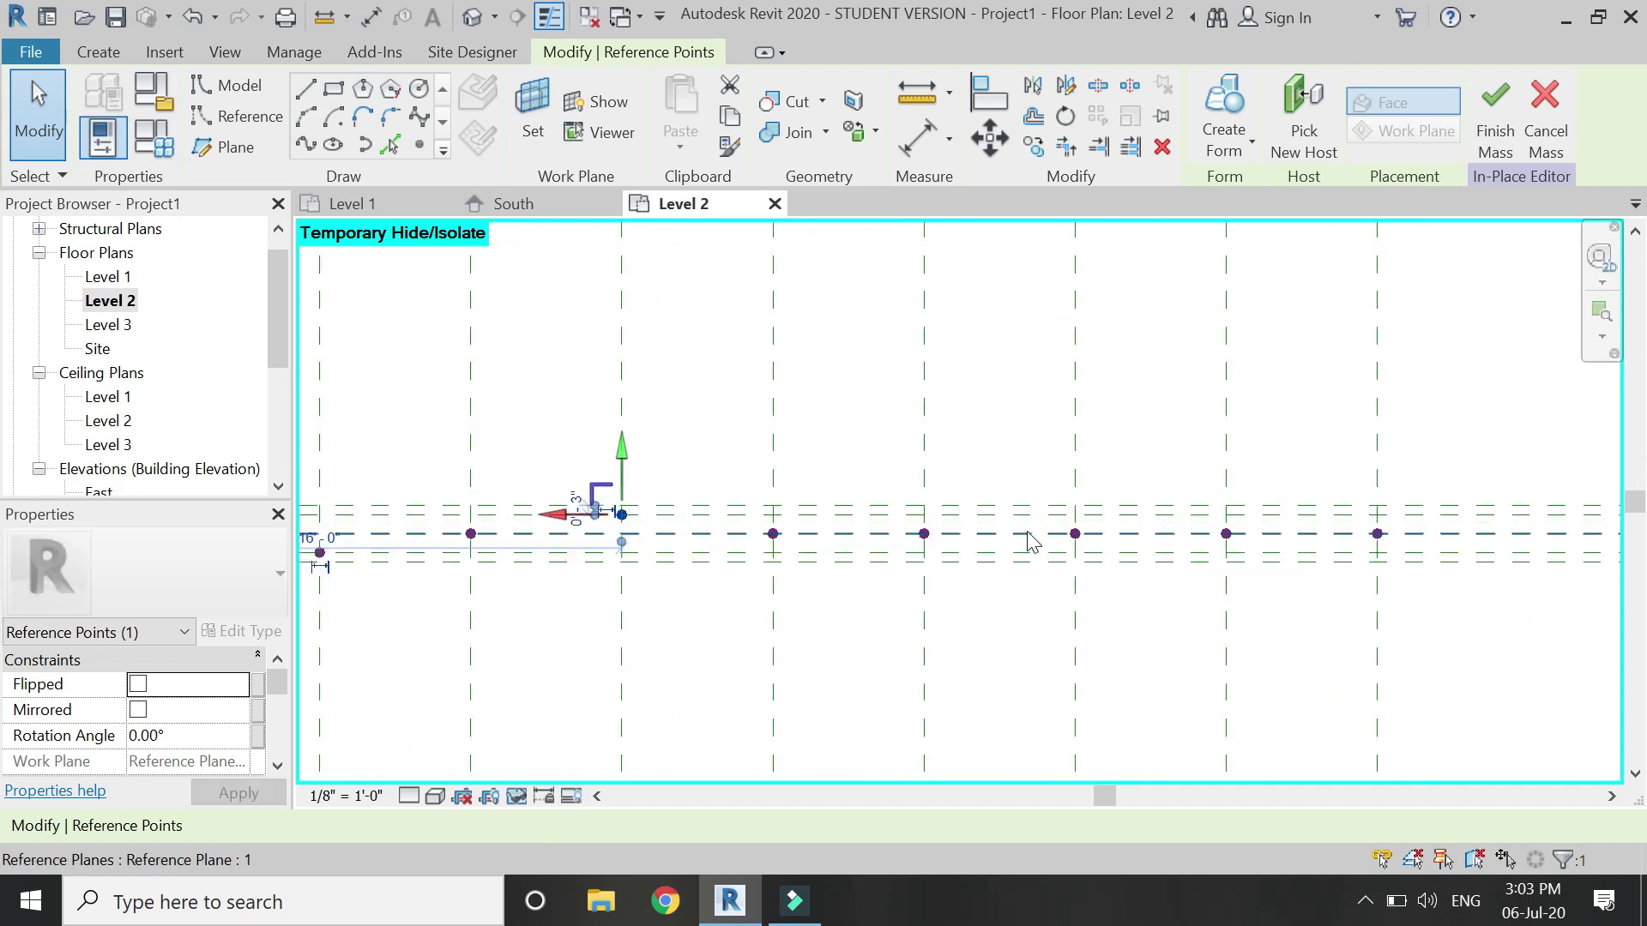
pyautogui.click(485, 511)
pyautogui.click(892, 534)
pyautogui.moveTo(896, 480); pyautogui.dragTo(896, 518)
pyautogui.scroll(-3, 897, 523)
pyautogui.scroll(2, 1136, 557)
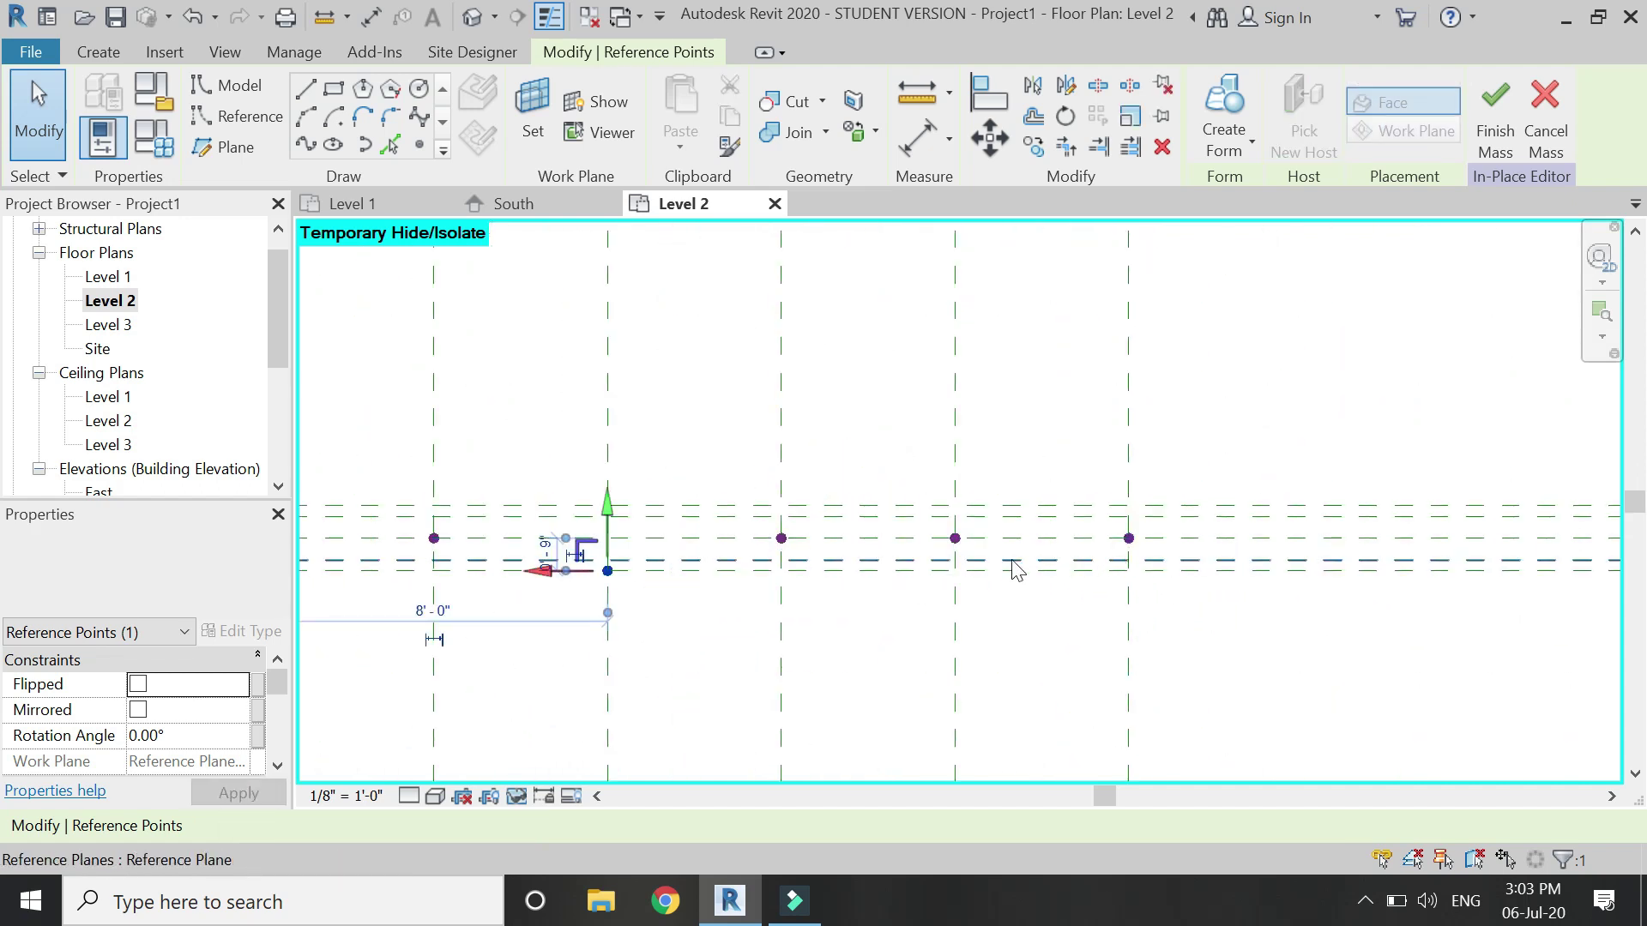
pyautogui.click(954, 538)
pyautogui.moveTo(954, 484); pyautogui.dragTo(955, 460)
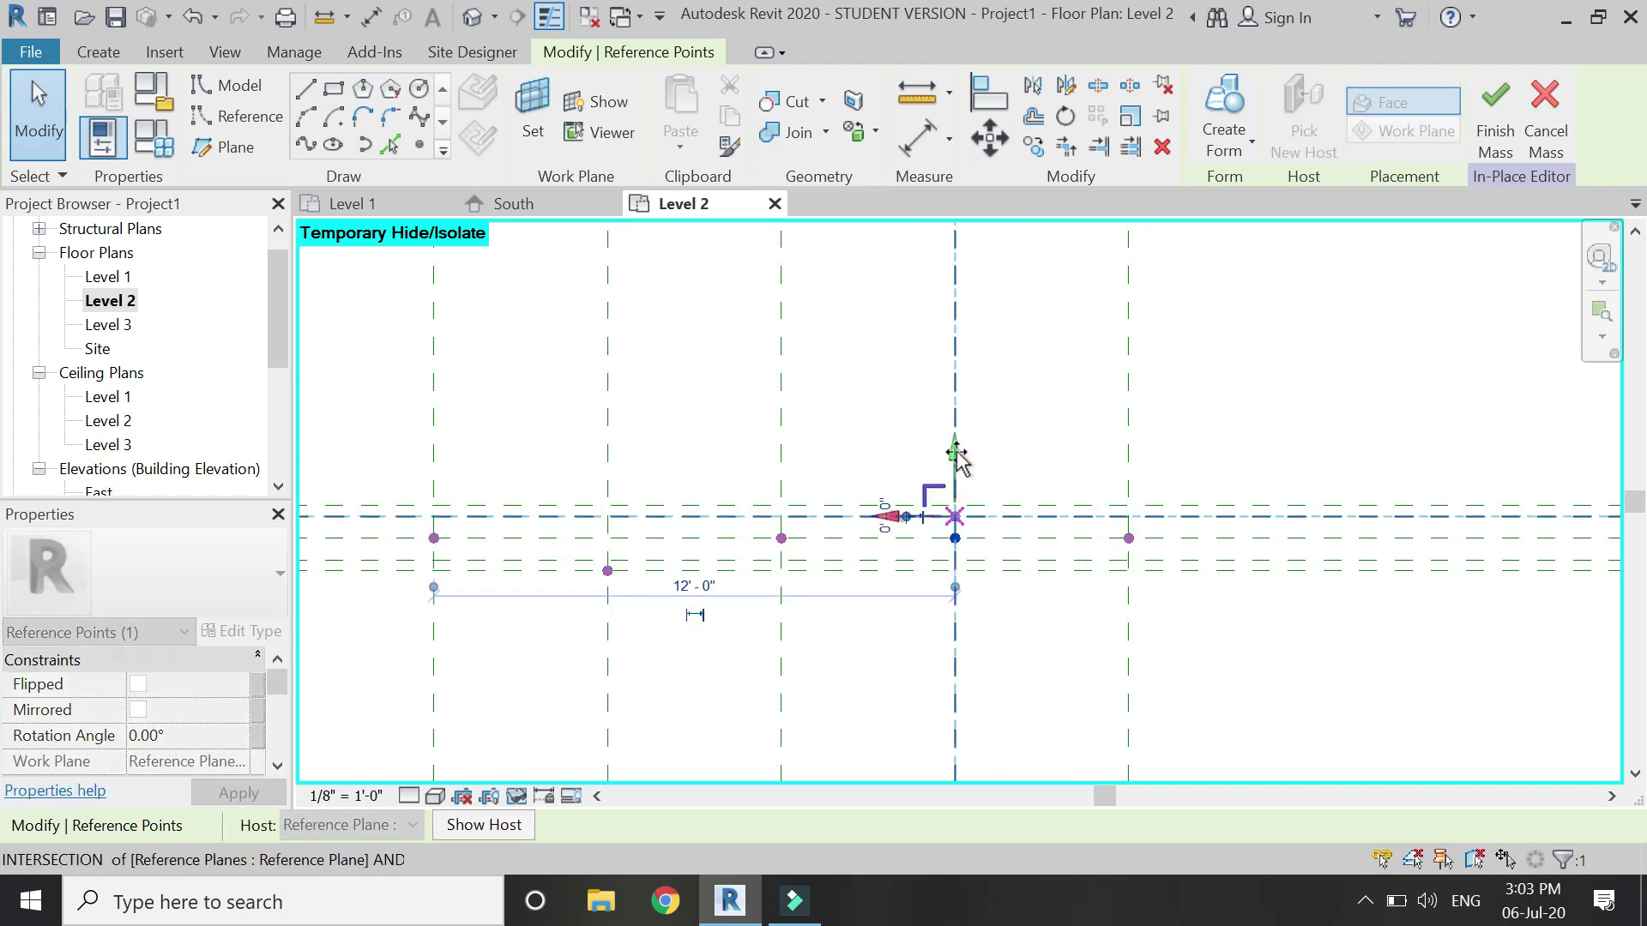
pyautogui.press('Escape')
# - Temporarily hide the second row of eleven reference points in the Level 2 plan
pyautogui.scroll(-3, 1040, 517)
pyautogui.scroll(-2, 1039, 525)
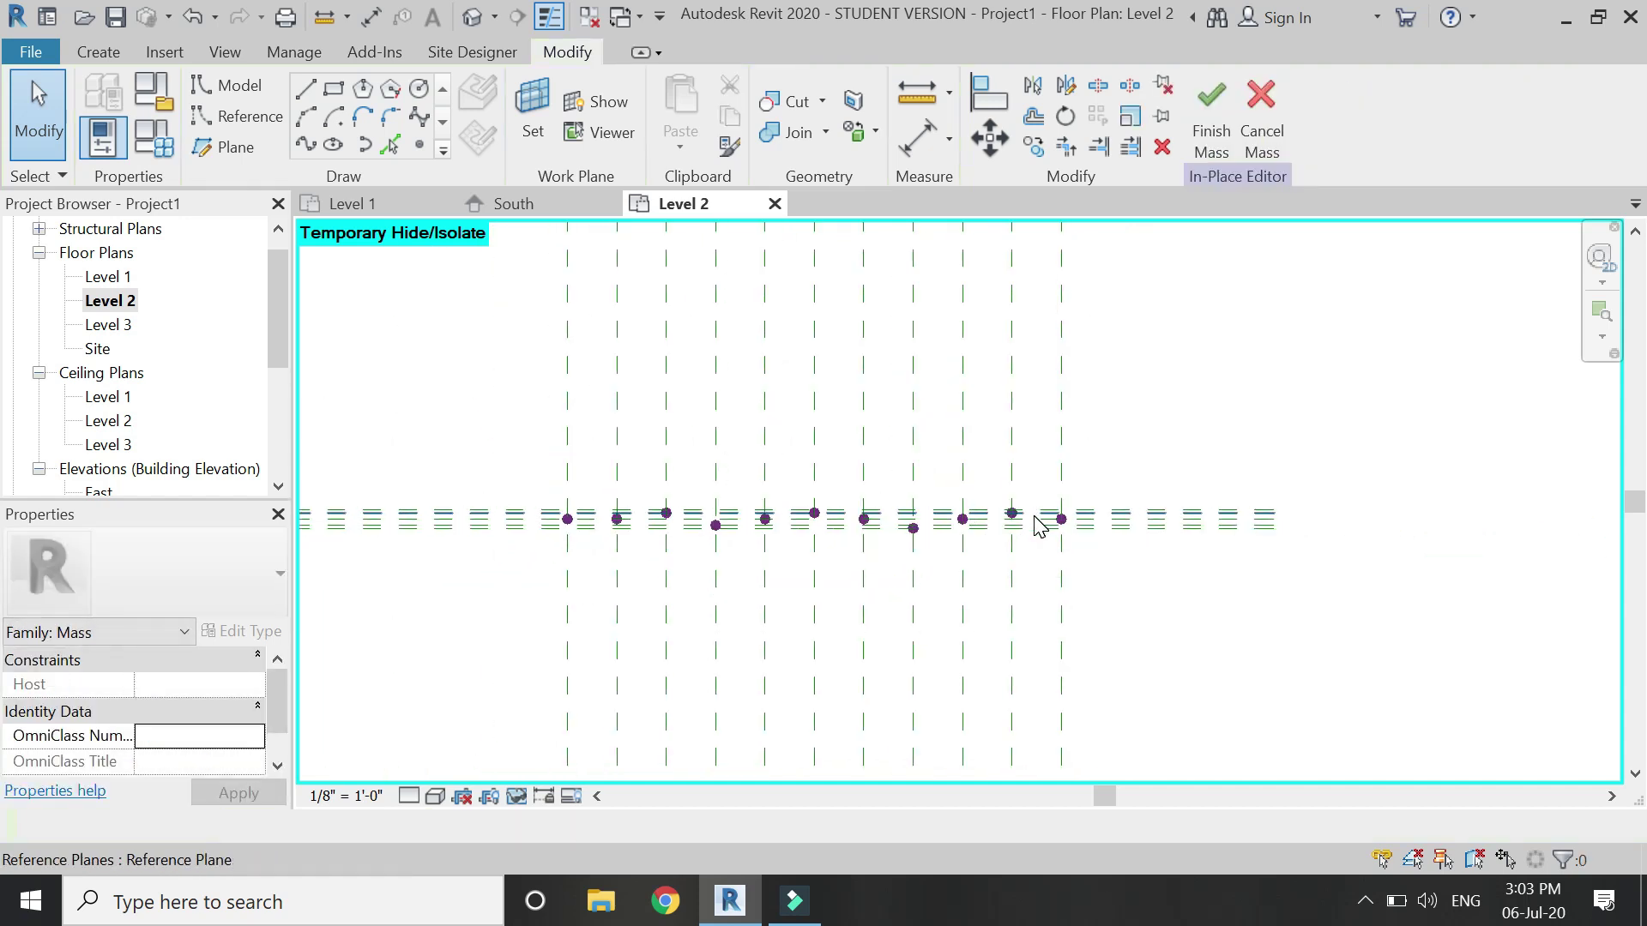
pyautogui.moveTo(1142, 472); pyautogui.dragTo(497, 580)
pyautogui.moveTo(1163, 341); pyautogui.dragTo(698, 481)
pyautogui.keyDown('shift'); pyautogui.moveTo(1304, 421); pyautogui.dragTo(1162, 664); pyautogui.keyUp('shift')
pyautogui.click(517, 796)
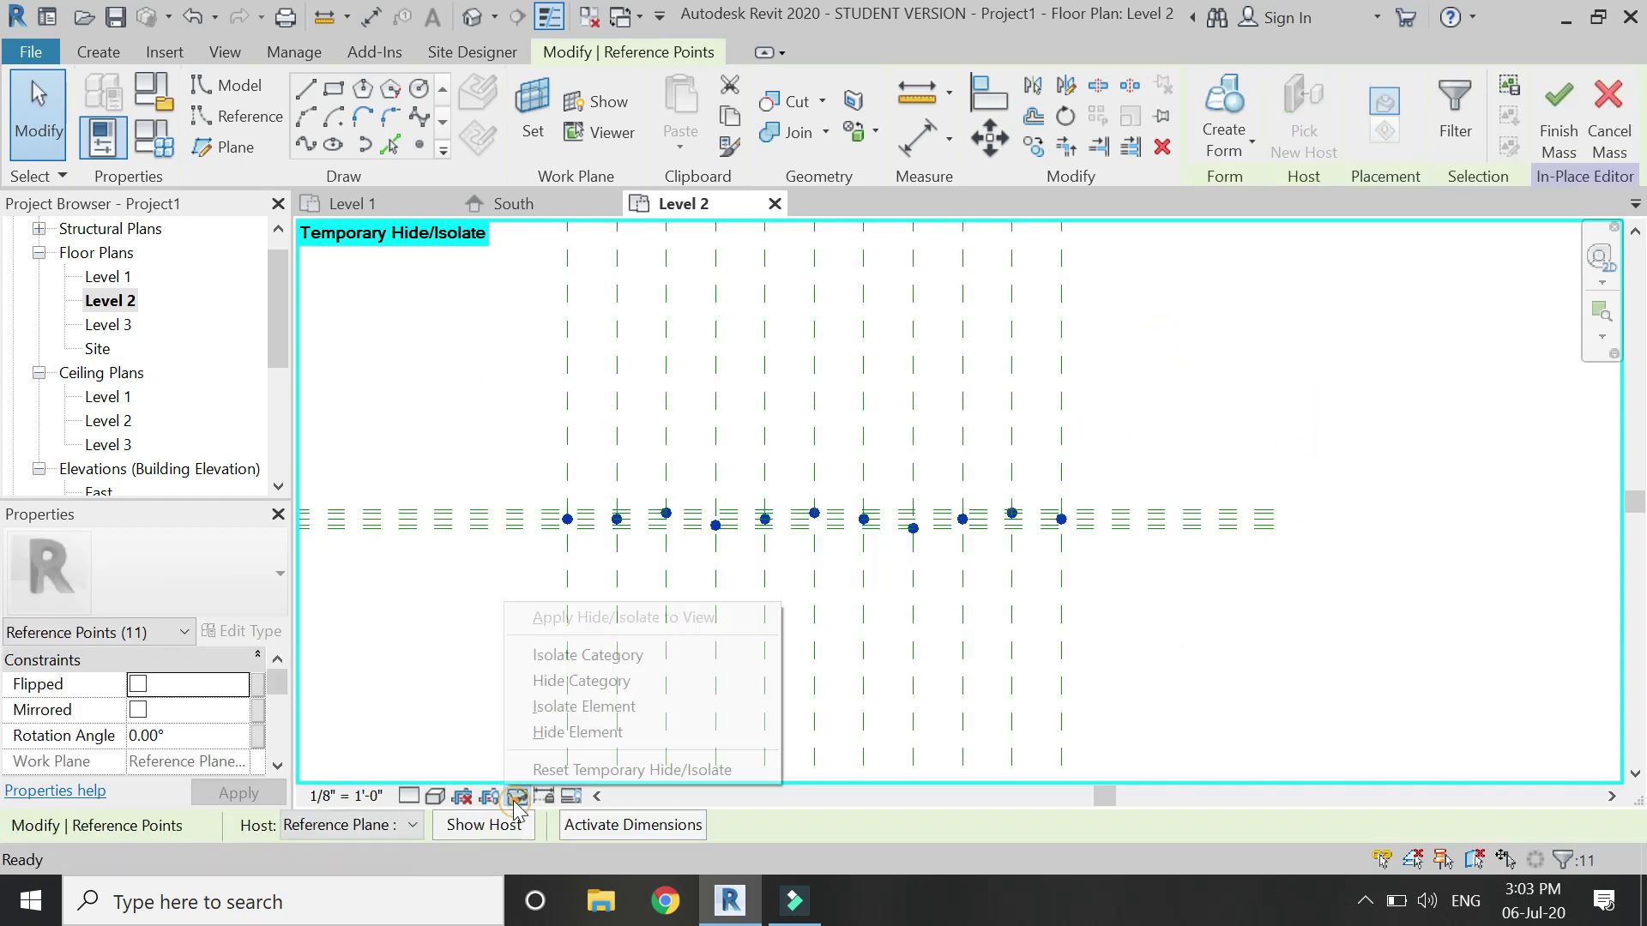
pyautogui.click(527, 734)
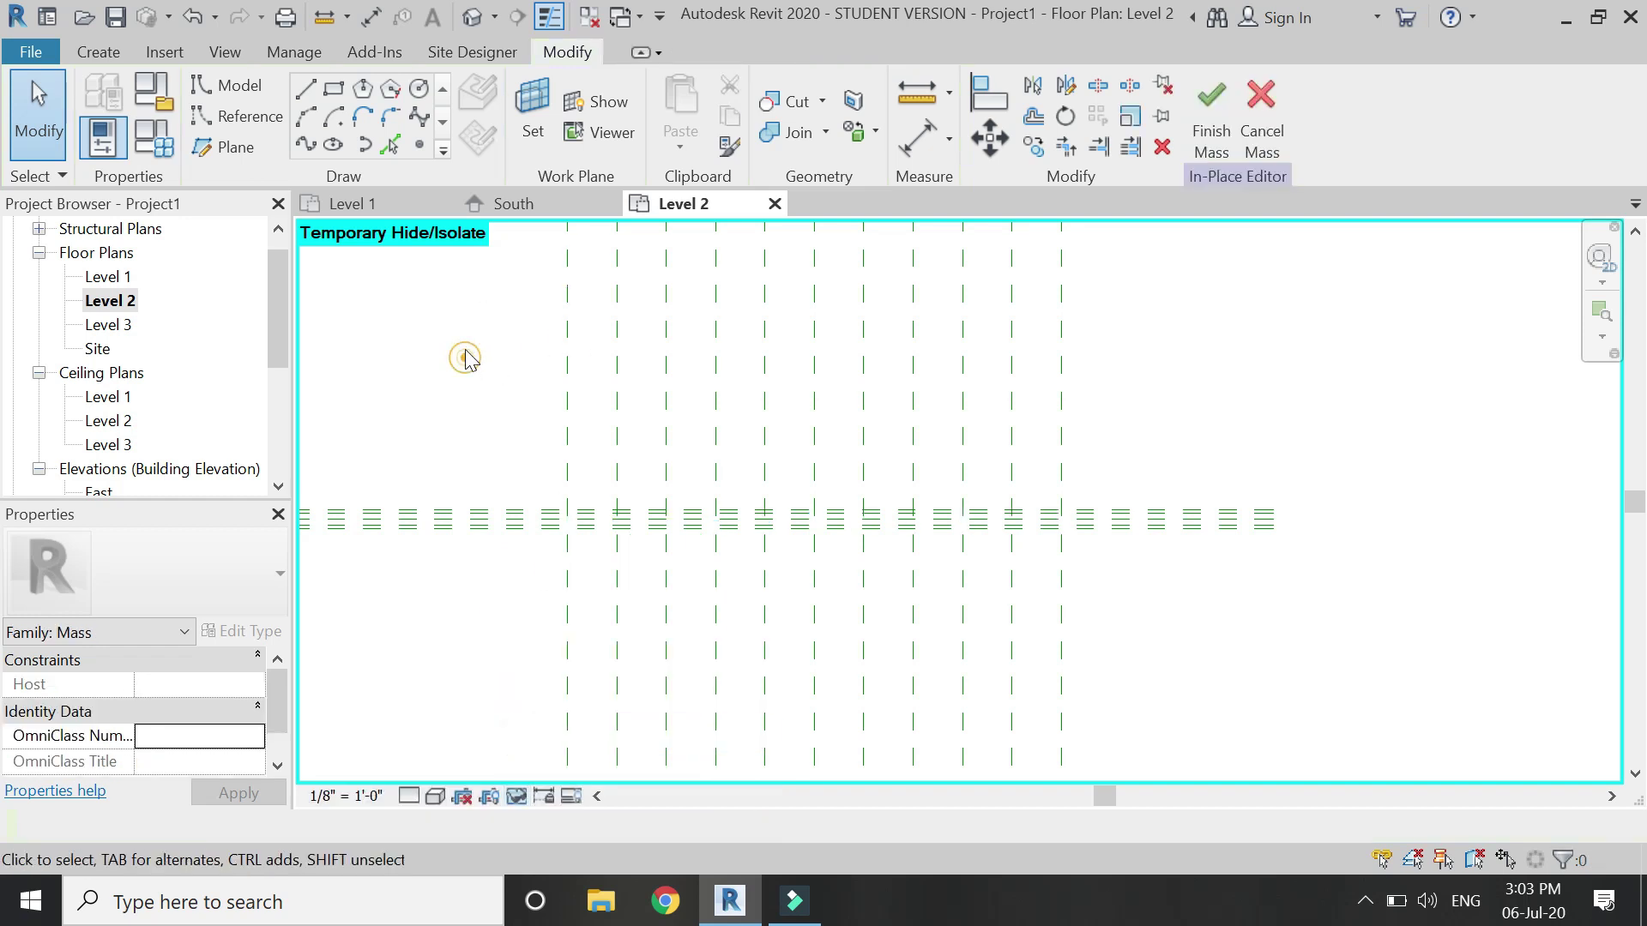
# - Place two more rows of eleven reference points in the South elevation, on the second and third horizontal reference planes above Level 2
pyautogui.click(518, 209)
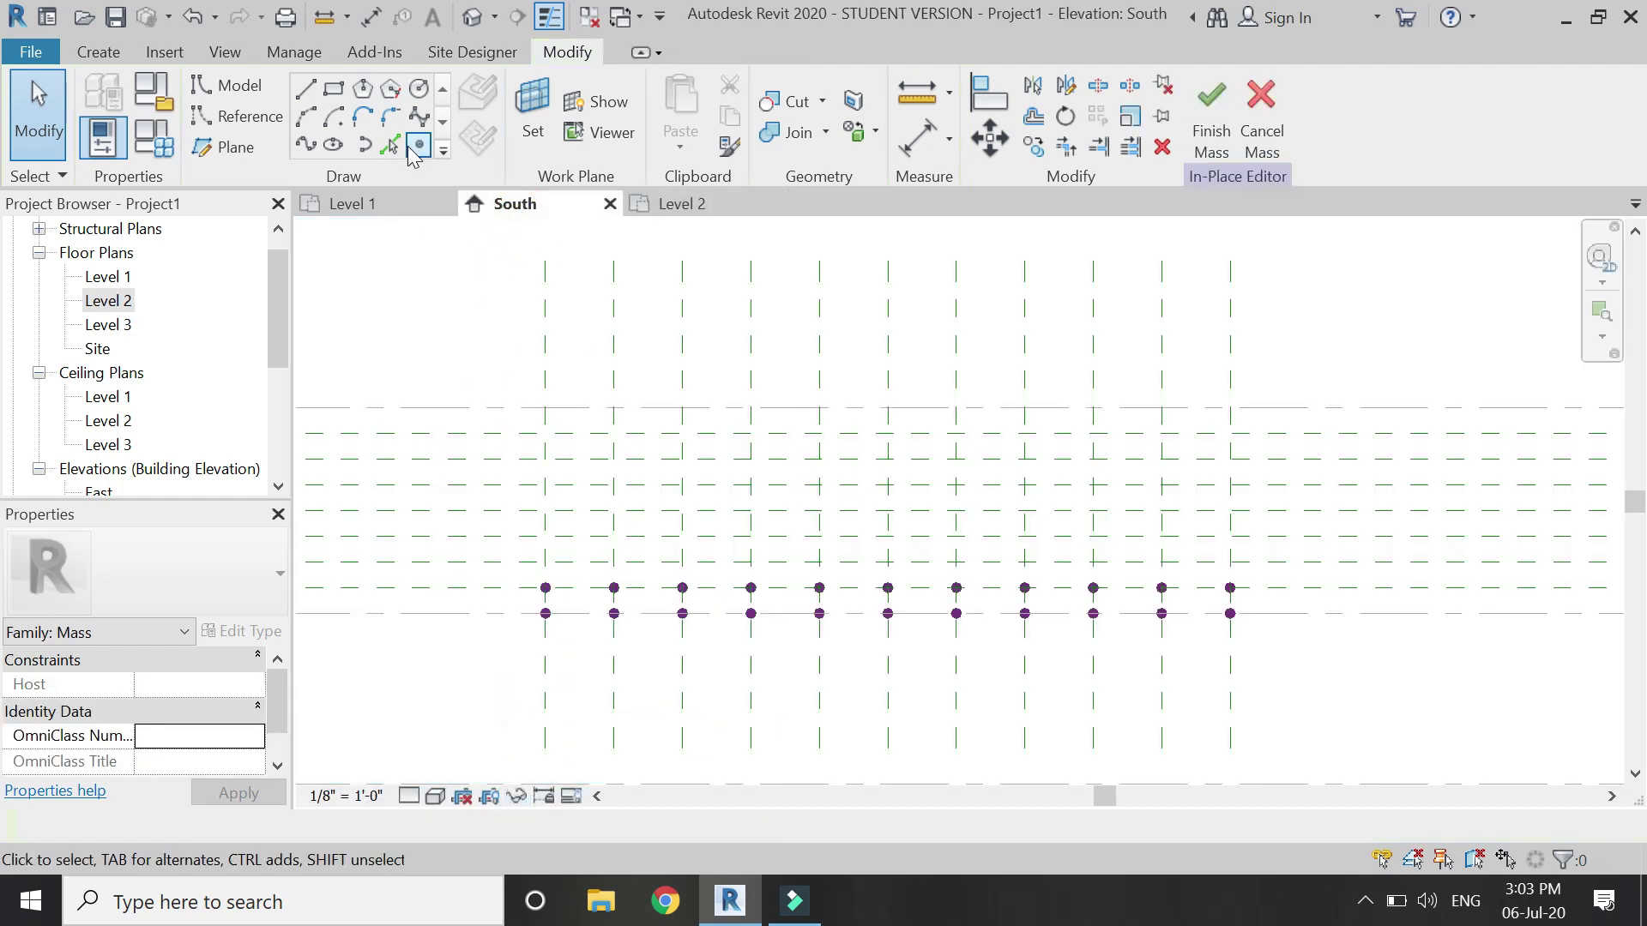
pyautogui.click(411, 151)
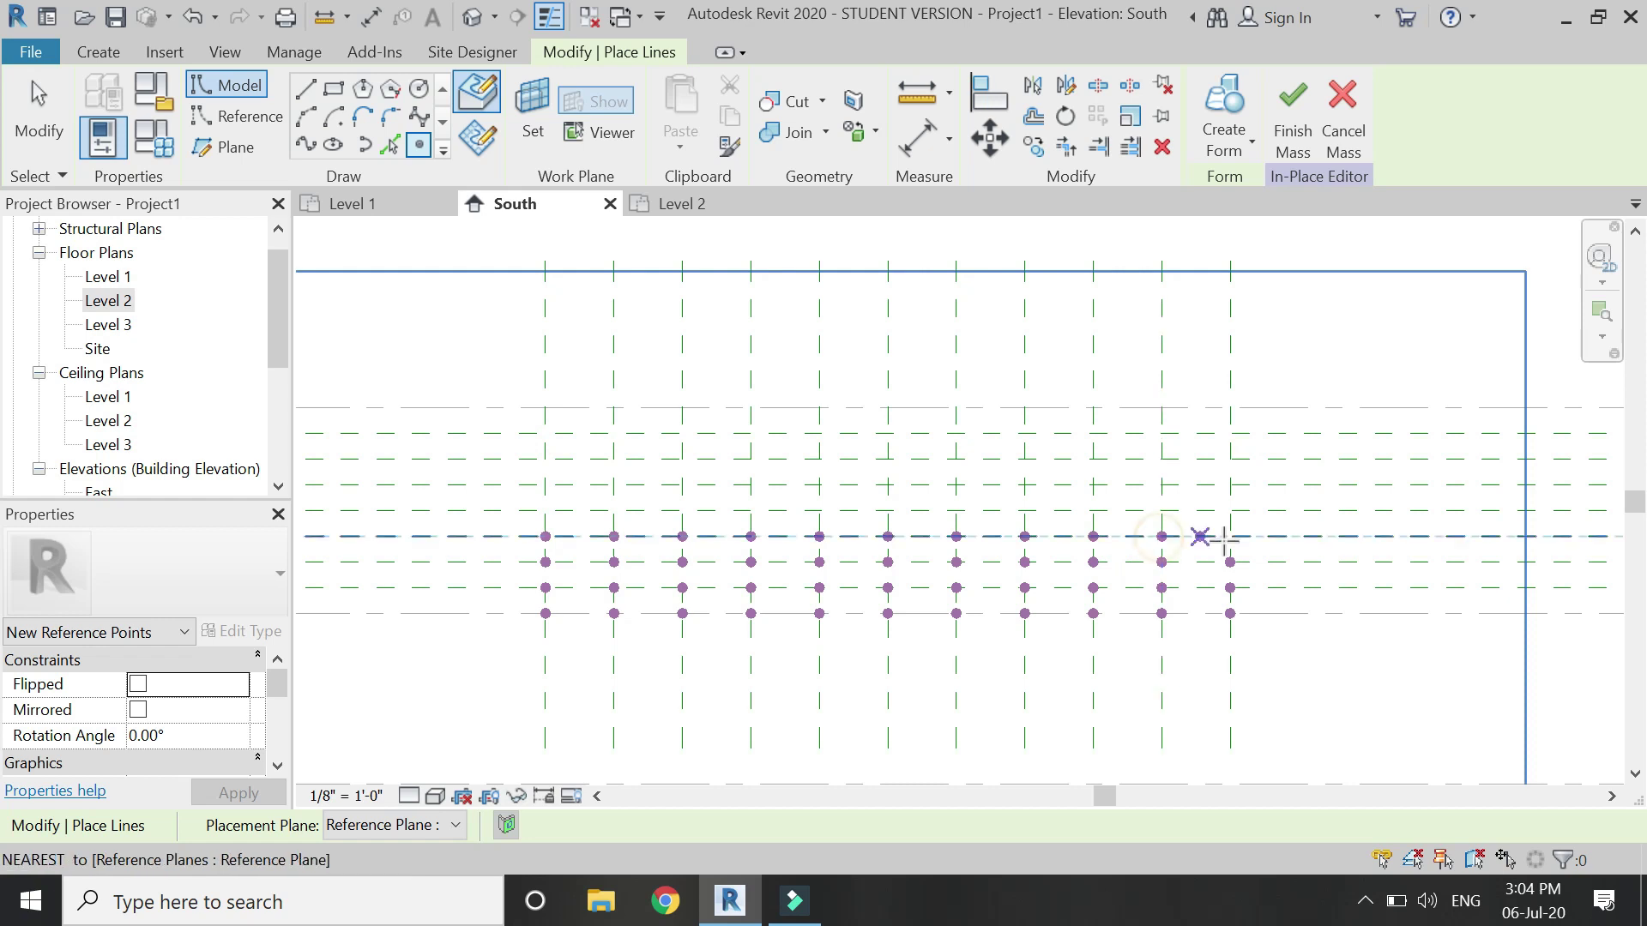
pyautogui.press('Escape')
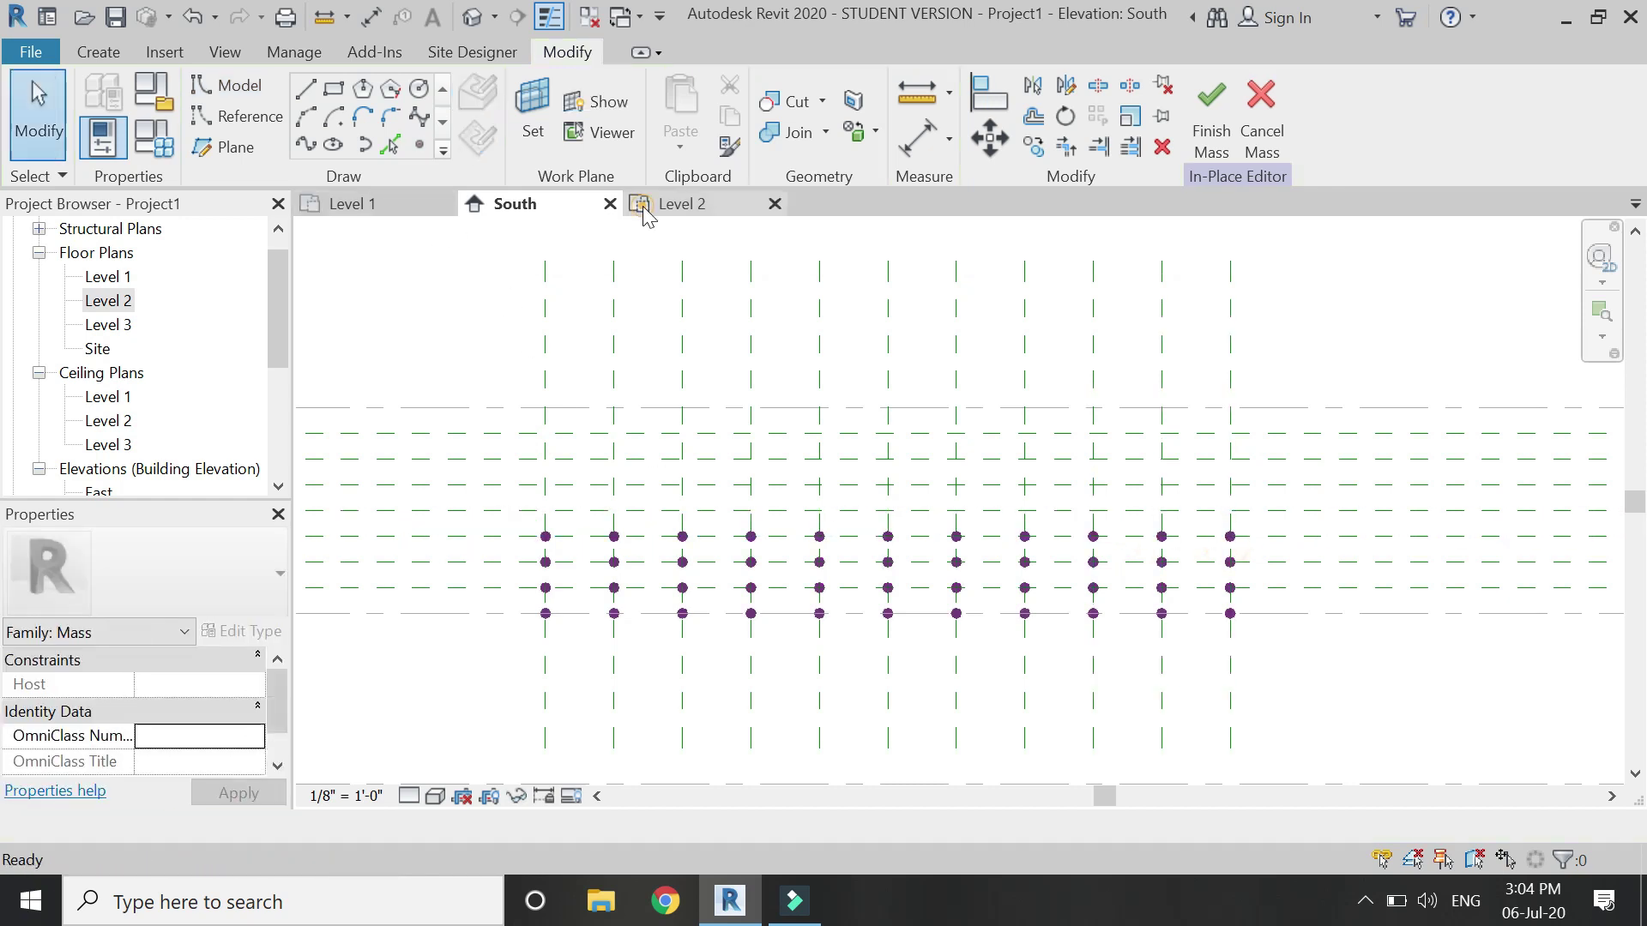
pyautogui.click(643, 208)
pyautogui.click(543, 215)
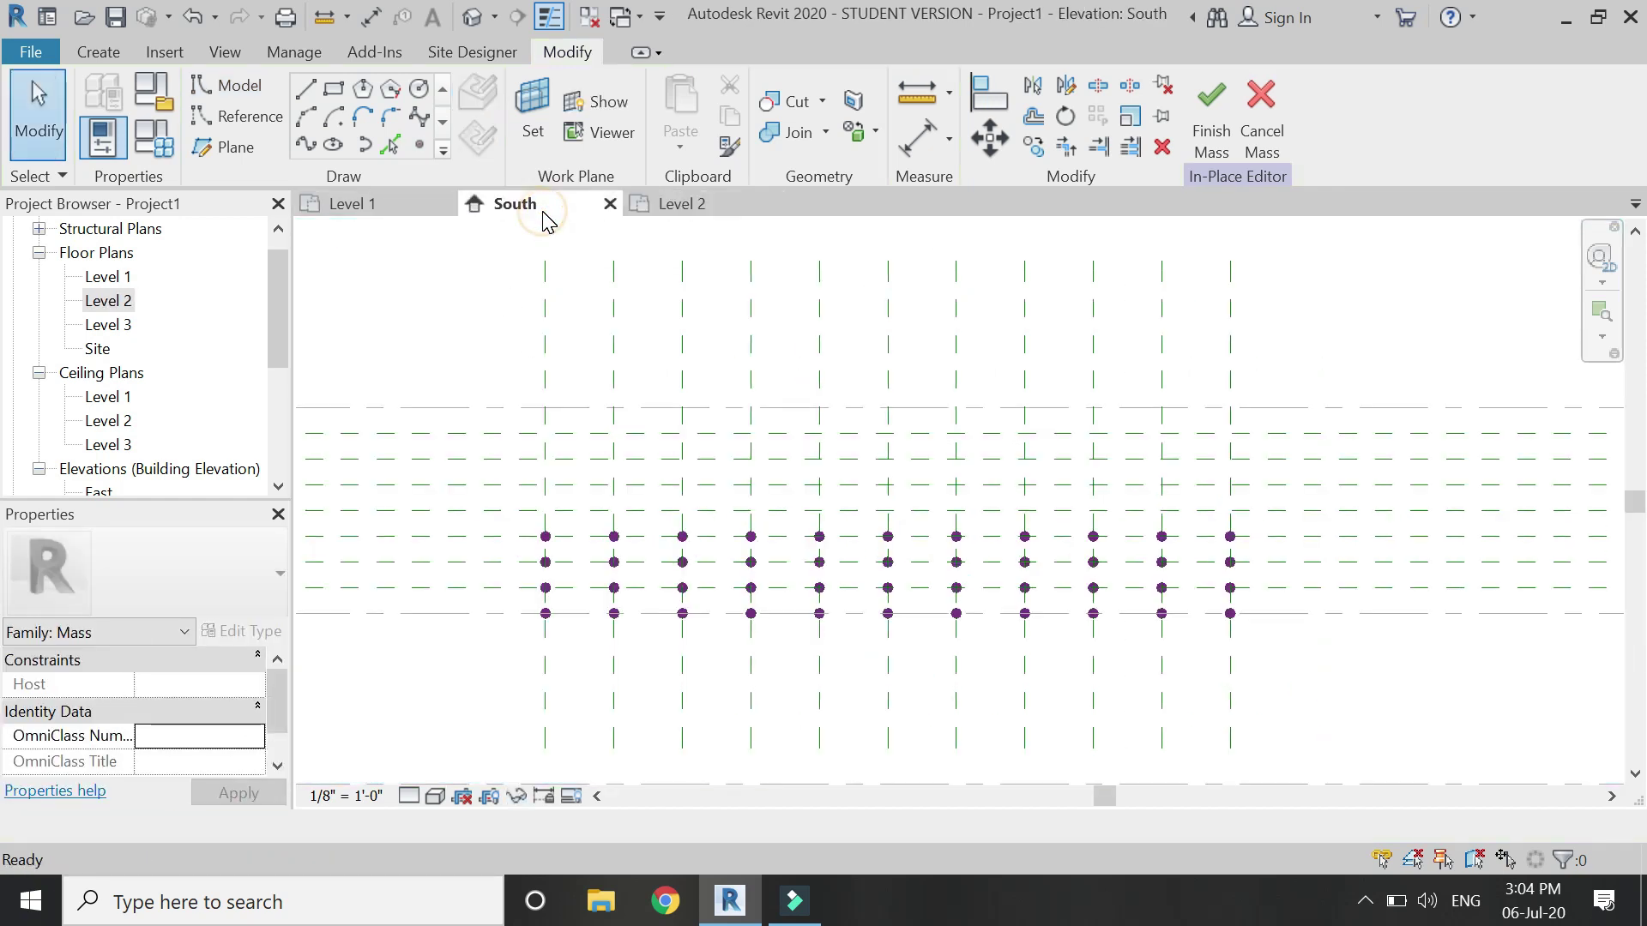
pyautogui.hotkey('ctrl', 'Tab')
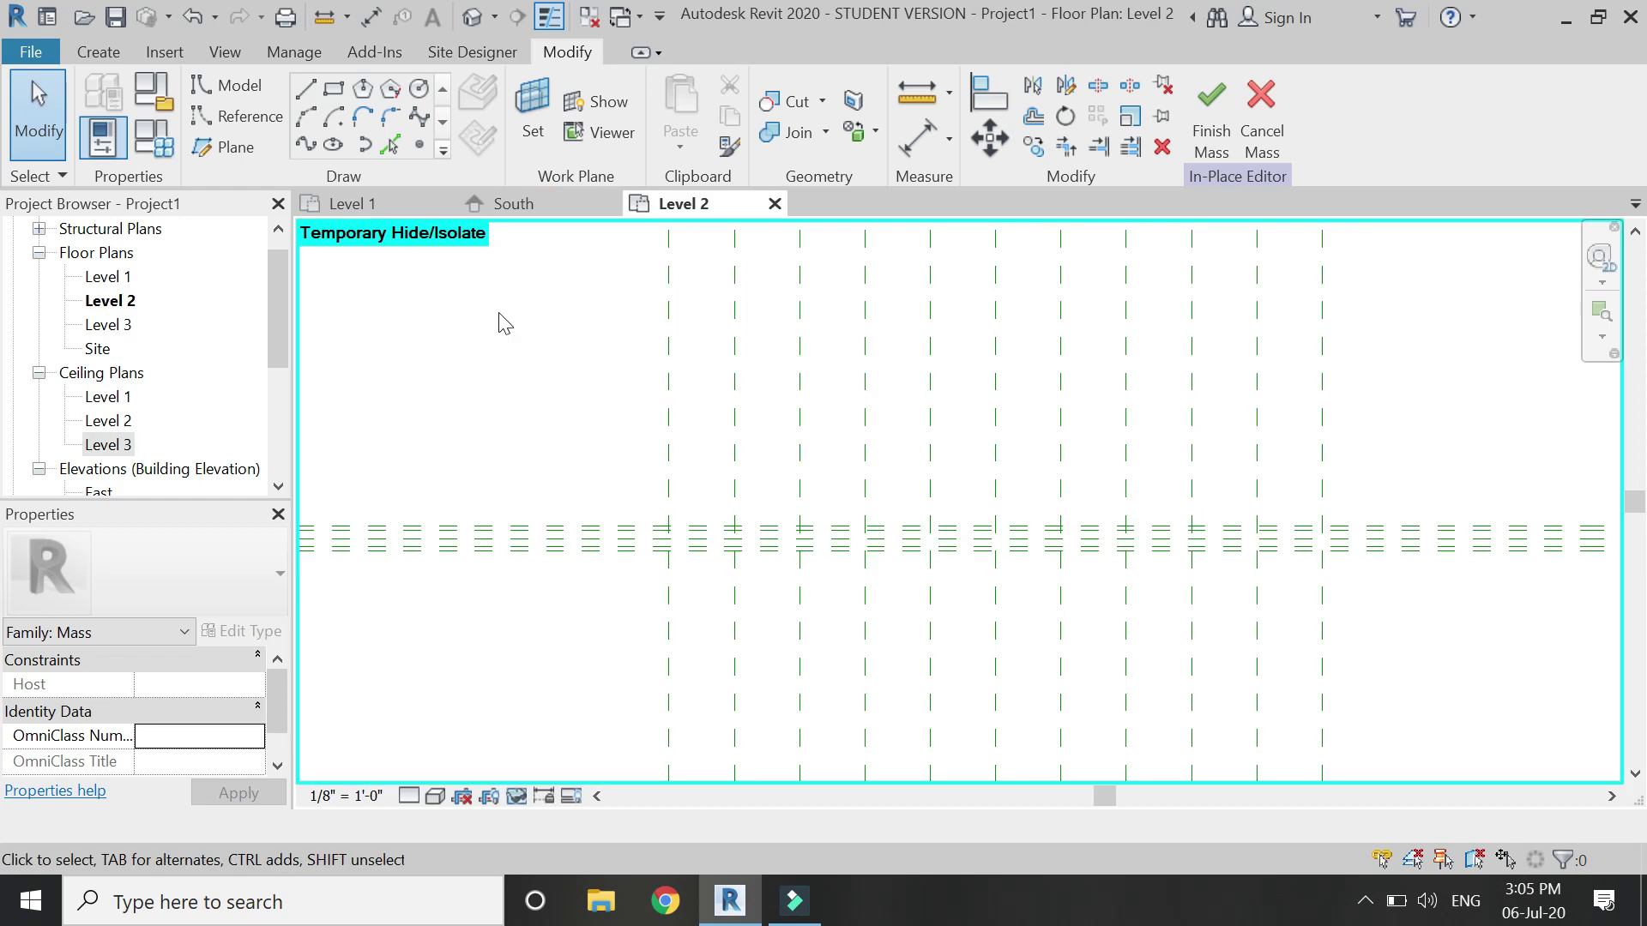
# - In the 3D view facing front, temporarily hide the lower three rows of reference points, leaving only the top row
pyautogui.click(476, 21)
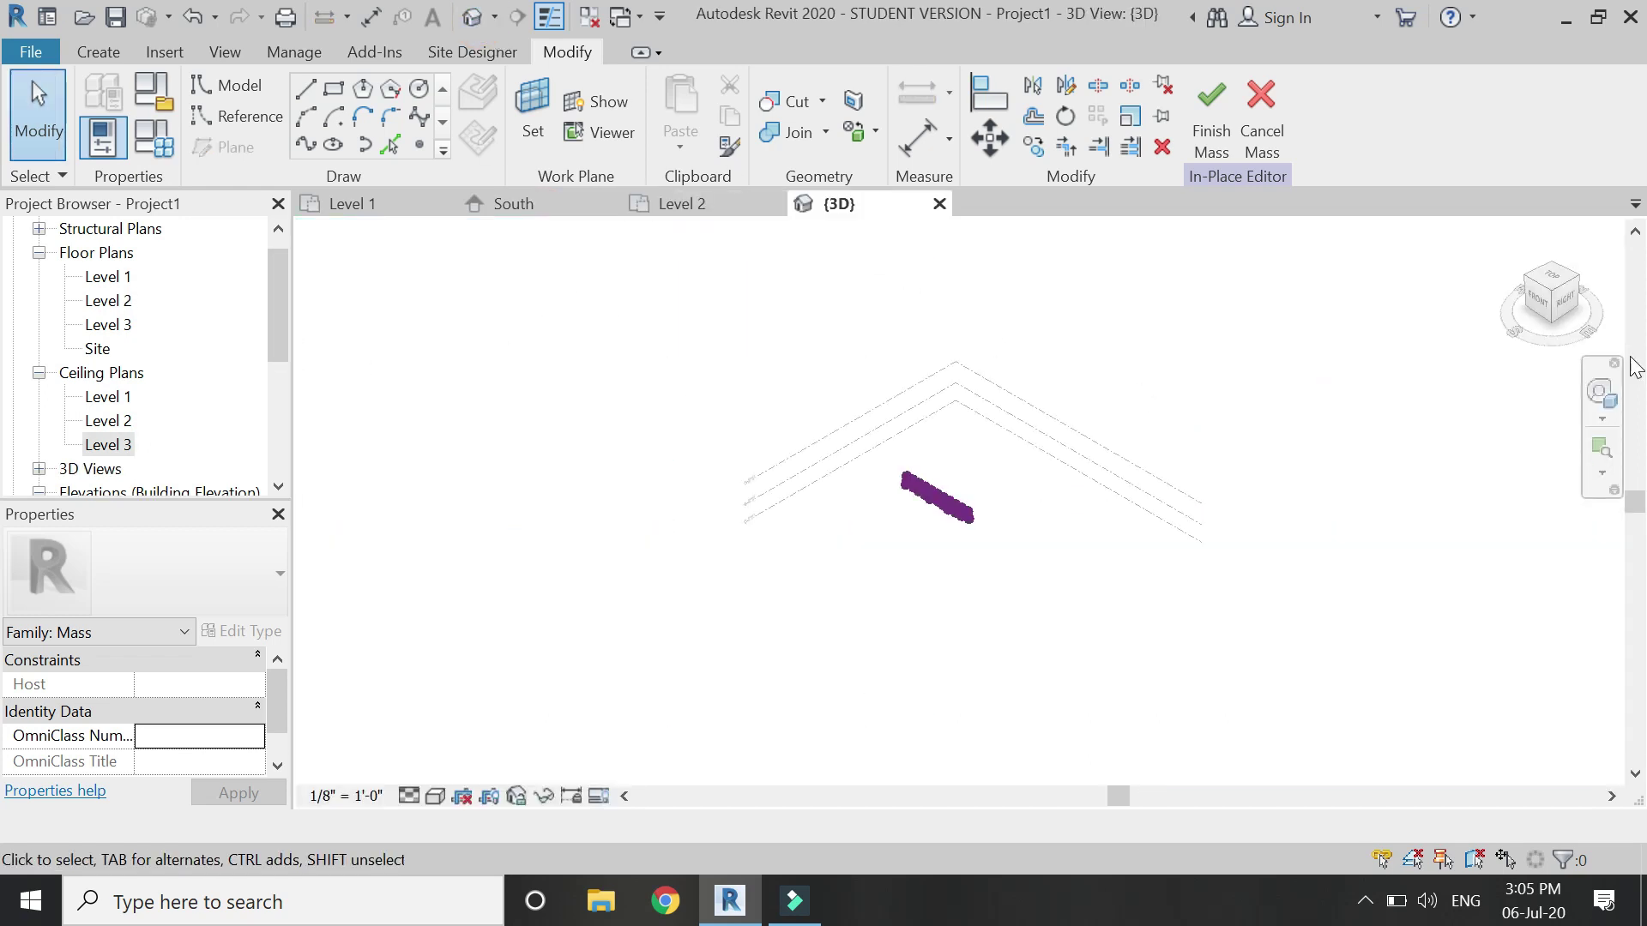
pyautogui.click(1554, 281)
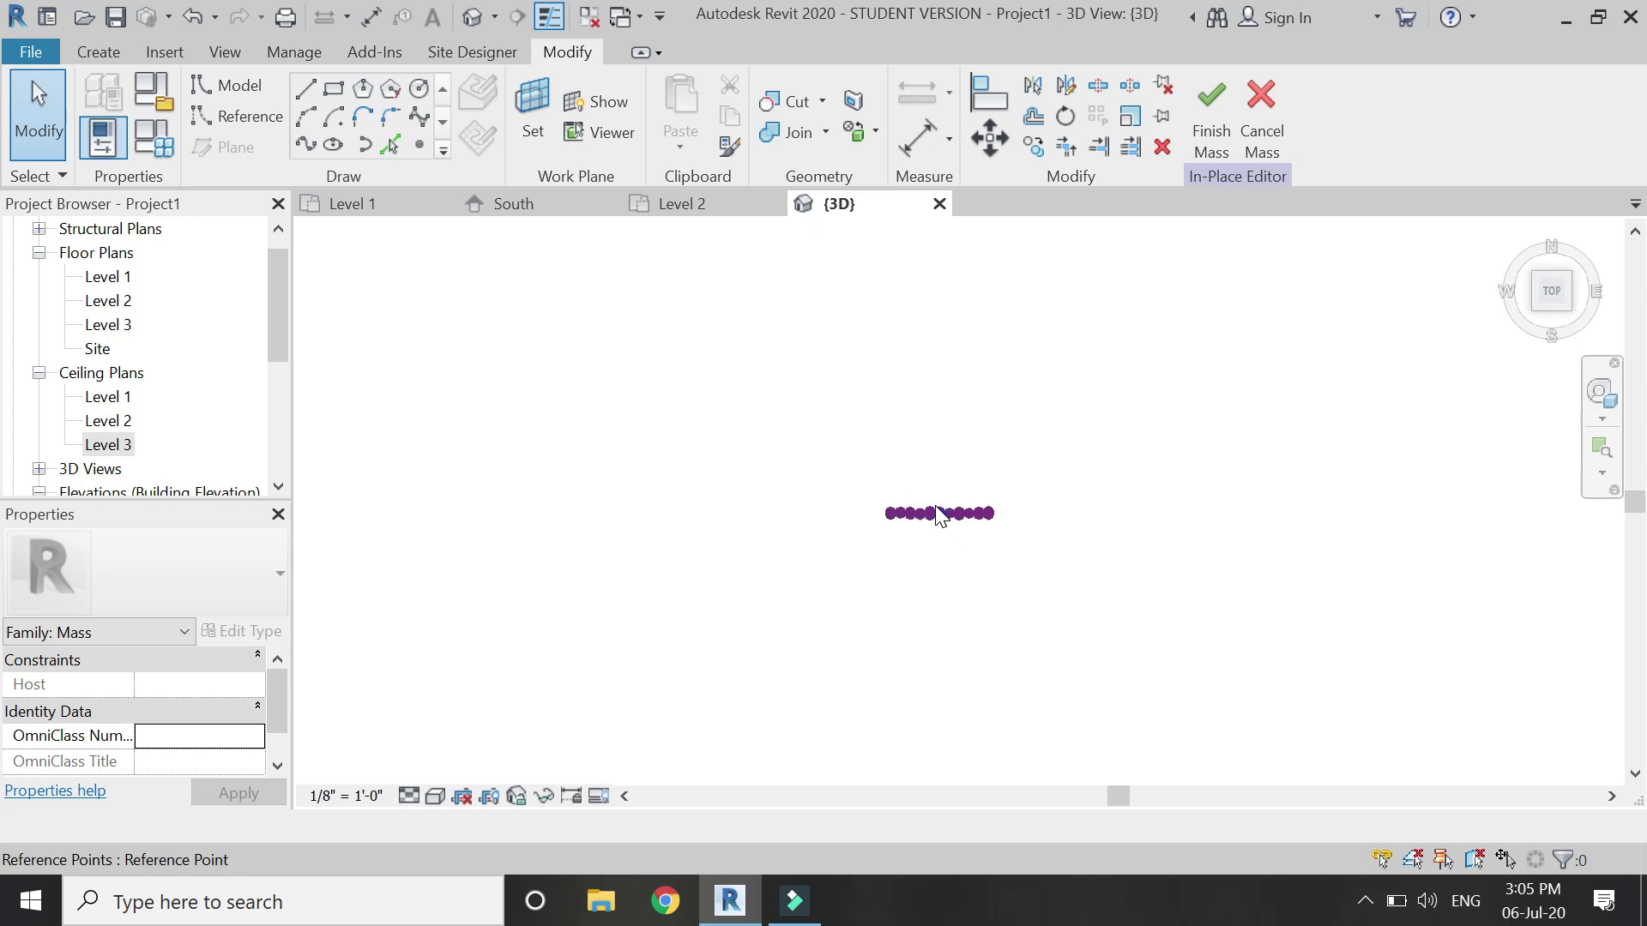
pyautogui.click(1551, 326)
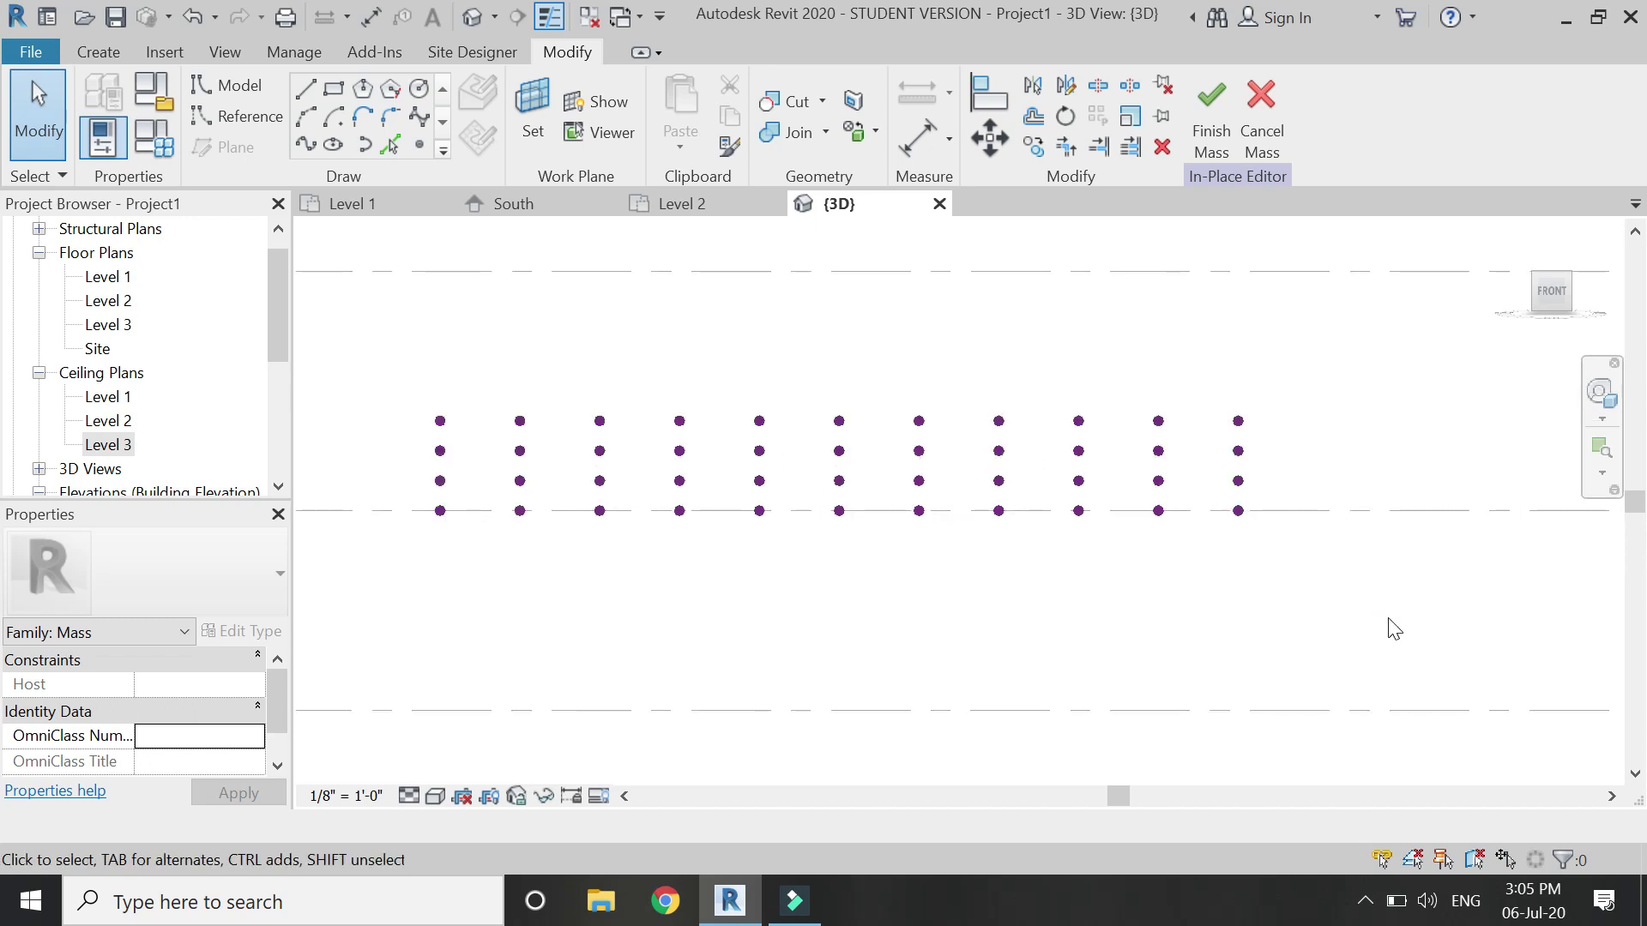
pyautogui.moveTo(316, 451); pyautogui.dragTo(316, 453)
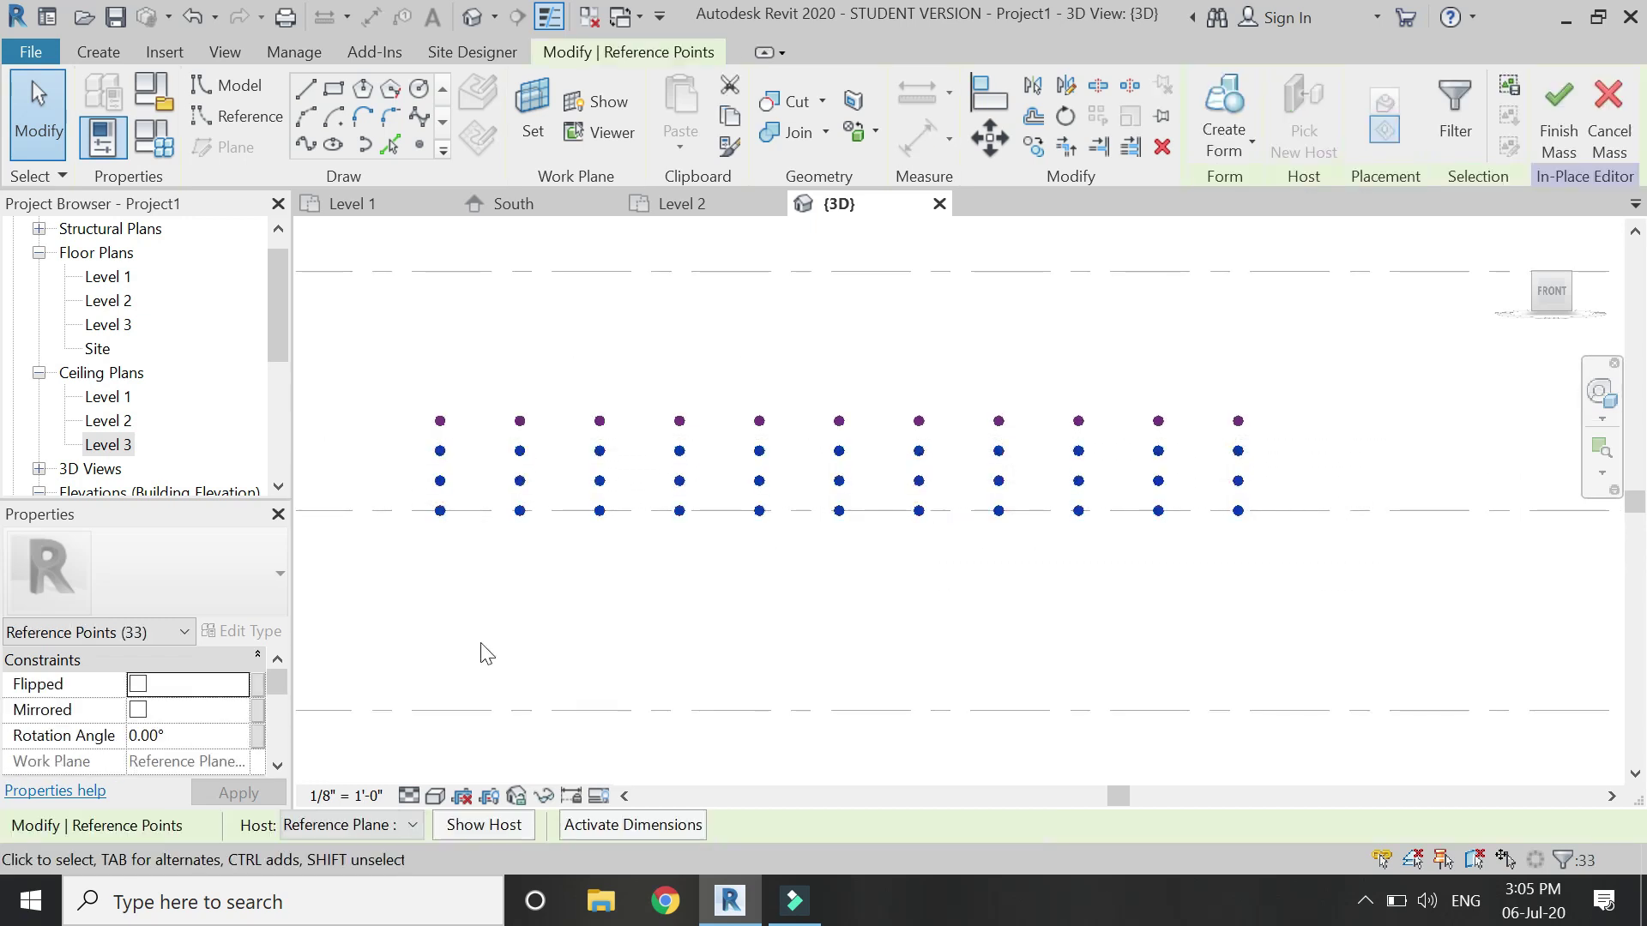
pyautogui.click(544, 796)
pyautogui.click(570, 735)
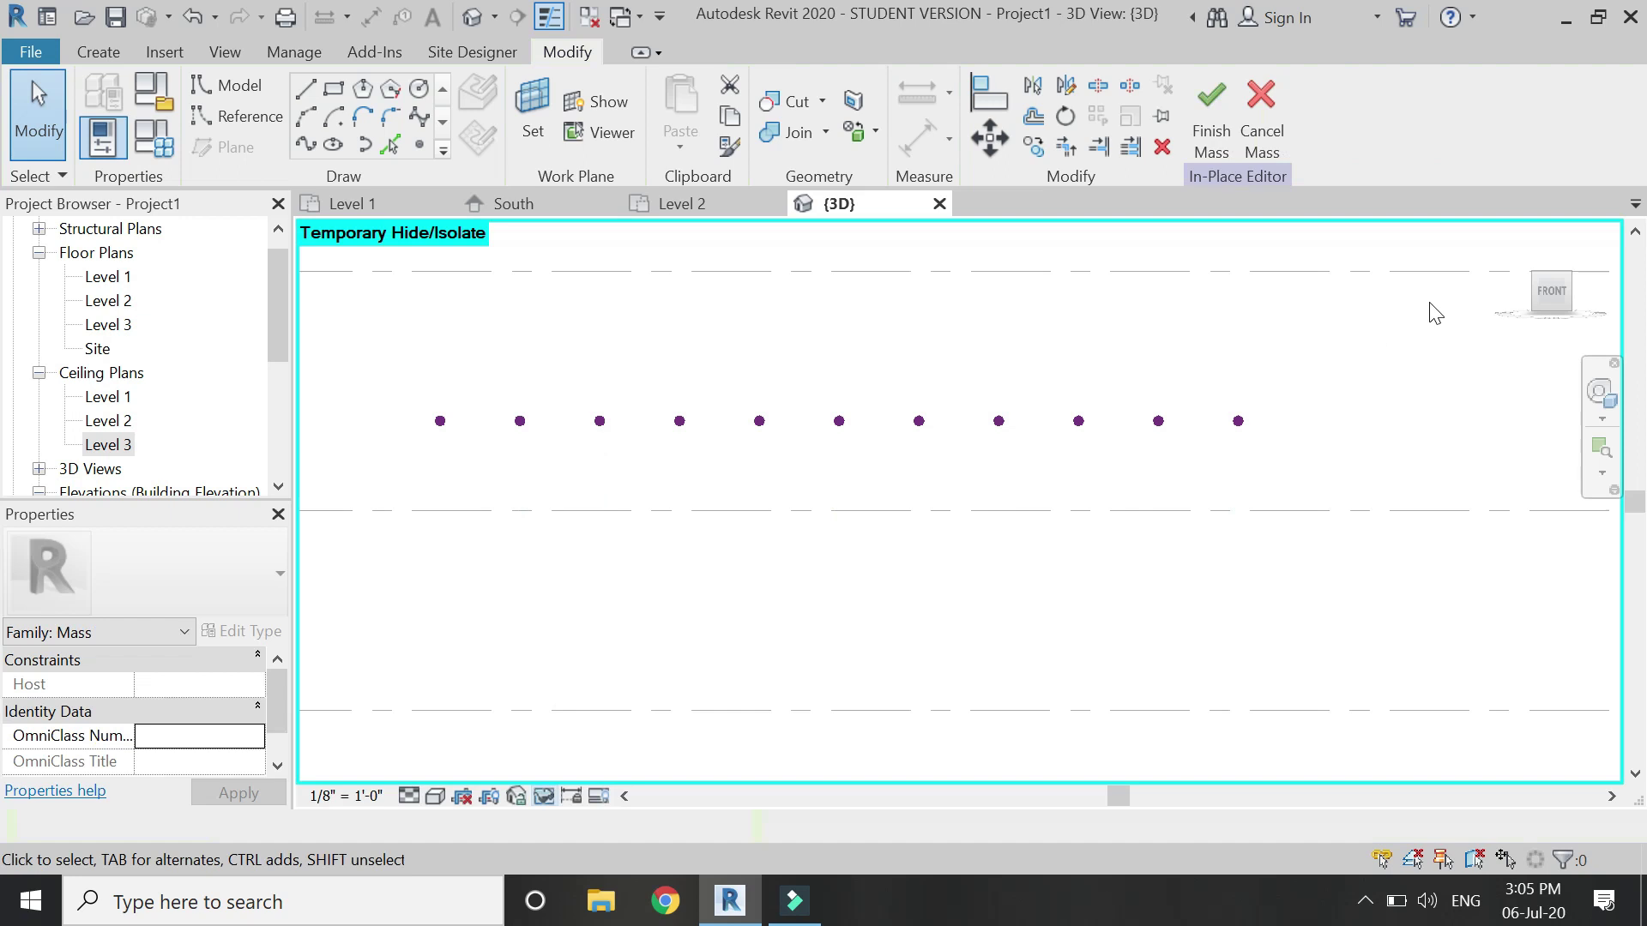
# - Viewed from the top in 3D, draw a straight model line through the row from its first to its last reference point
pyautogui.click(1552, 265)
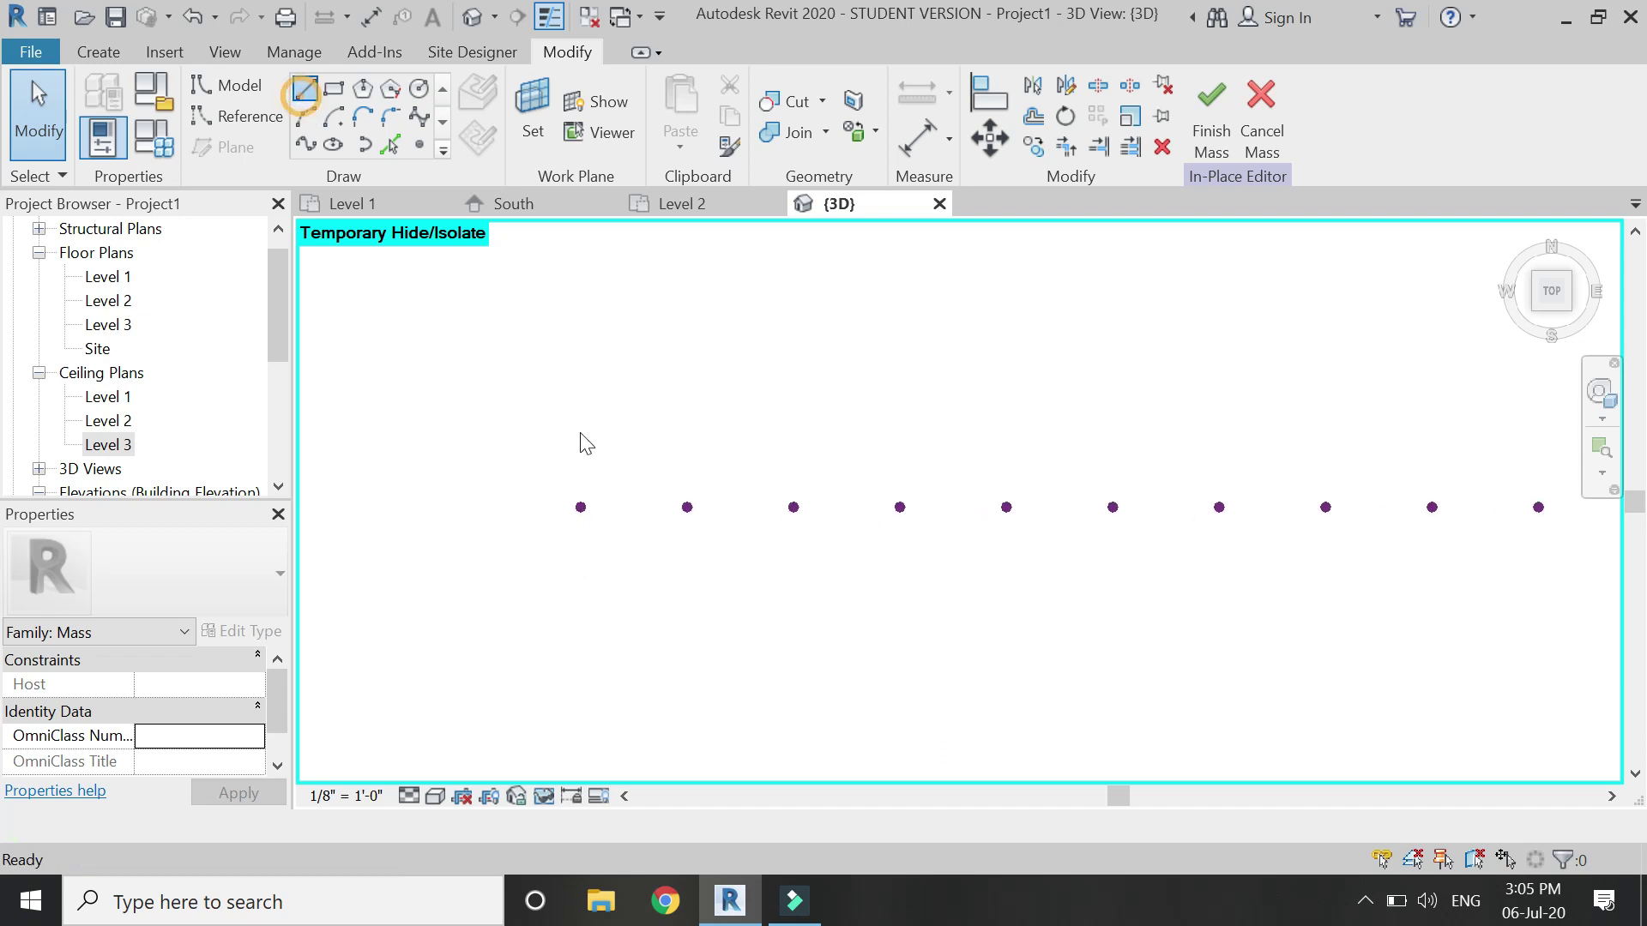
pyautogui.click(578, 507)
pyautogui.scroll(-2, 545, 503)
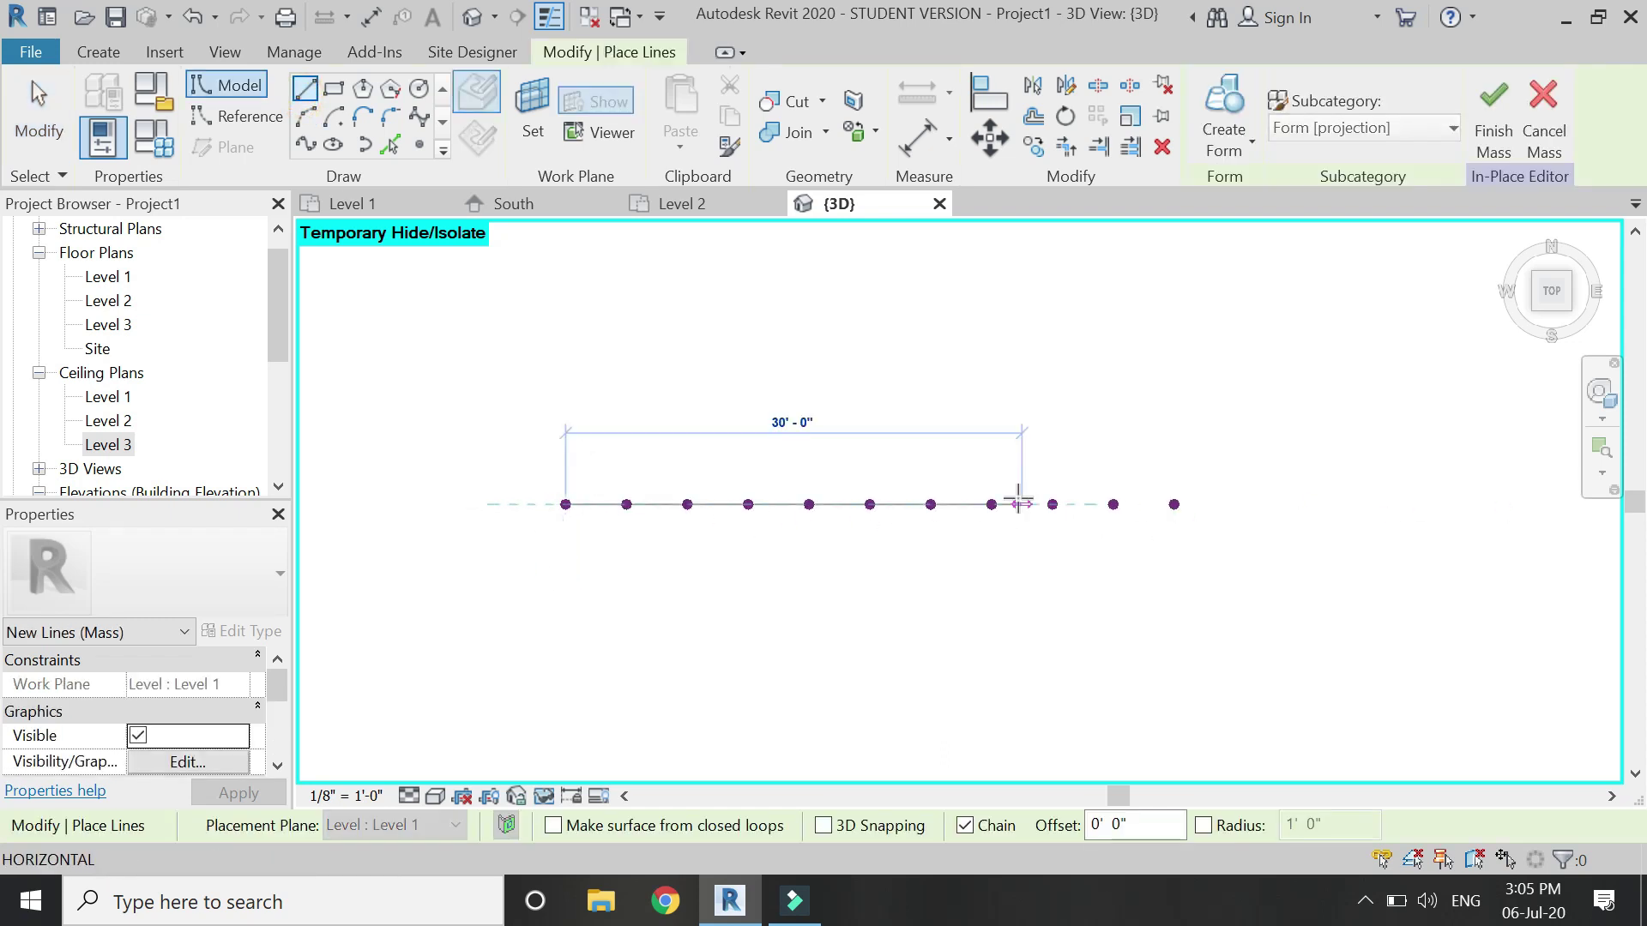
pyautogui.click(1174, 504)
pyautogui.press('Escape')
pyautogui.press('Escape')
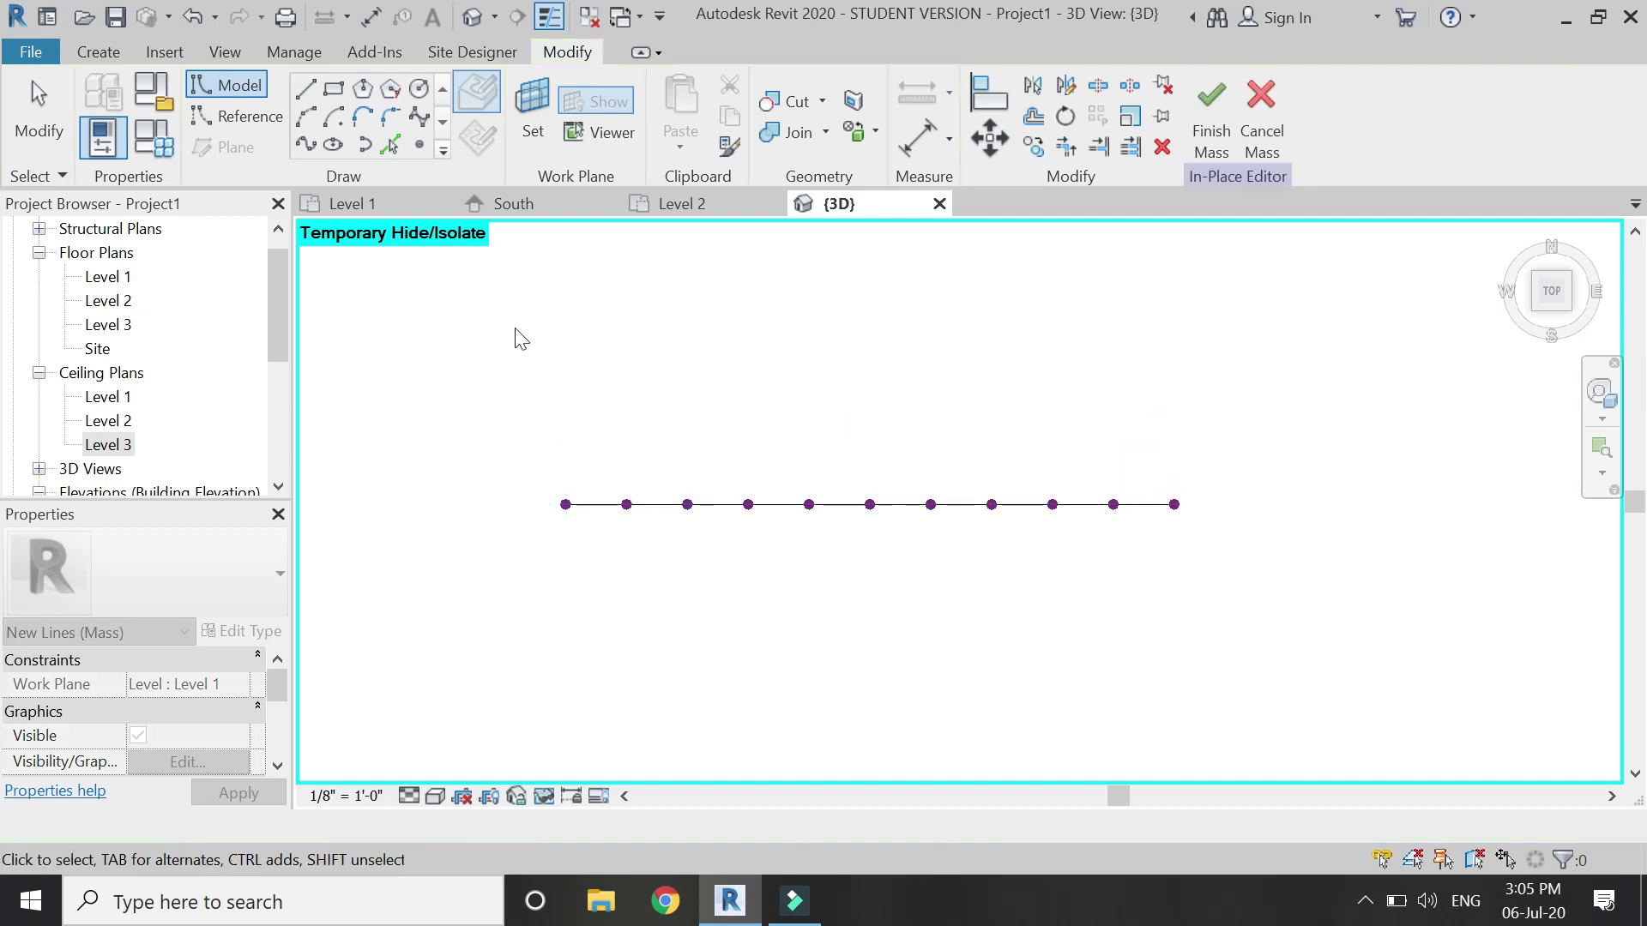
# - Offset model lines from the centre line by 6" on both sides, and add another line 3" beyond each of those
pyautogui.click(389, 146)
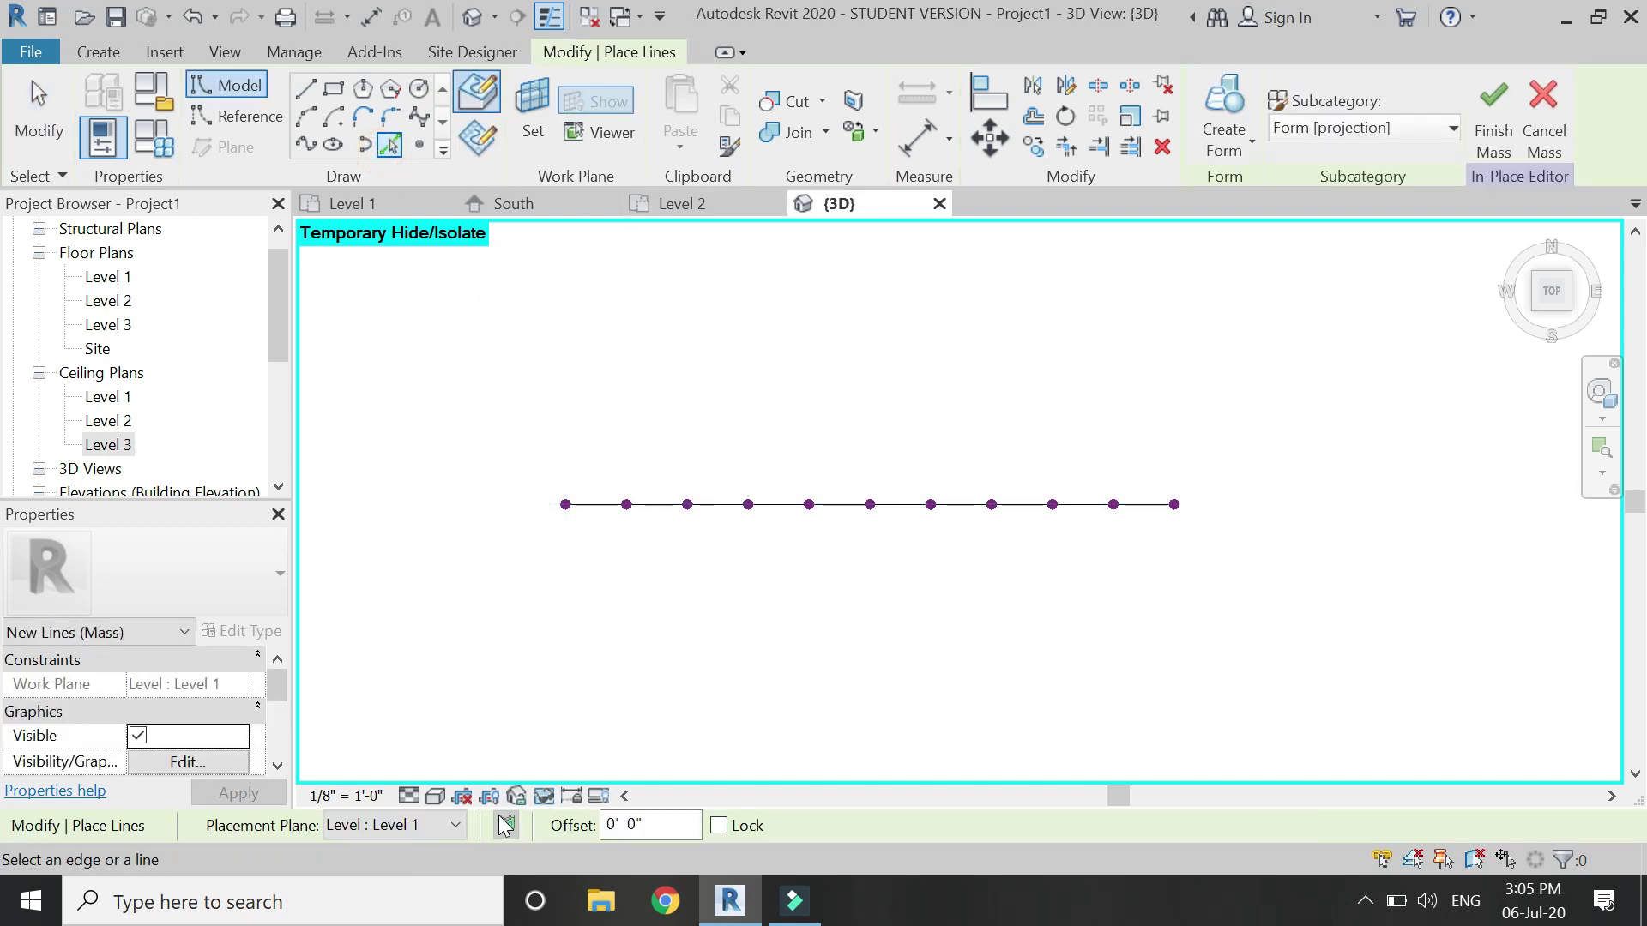
pyautogui.write('6')
pyautogui.scroll(1, 667, 524)
pyautogui.click(655, 497)
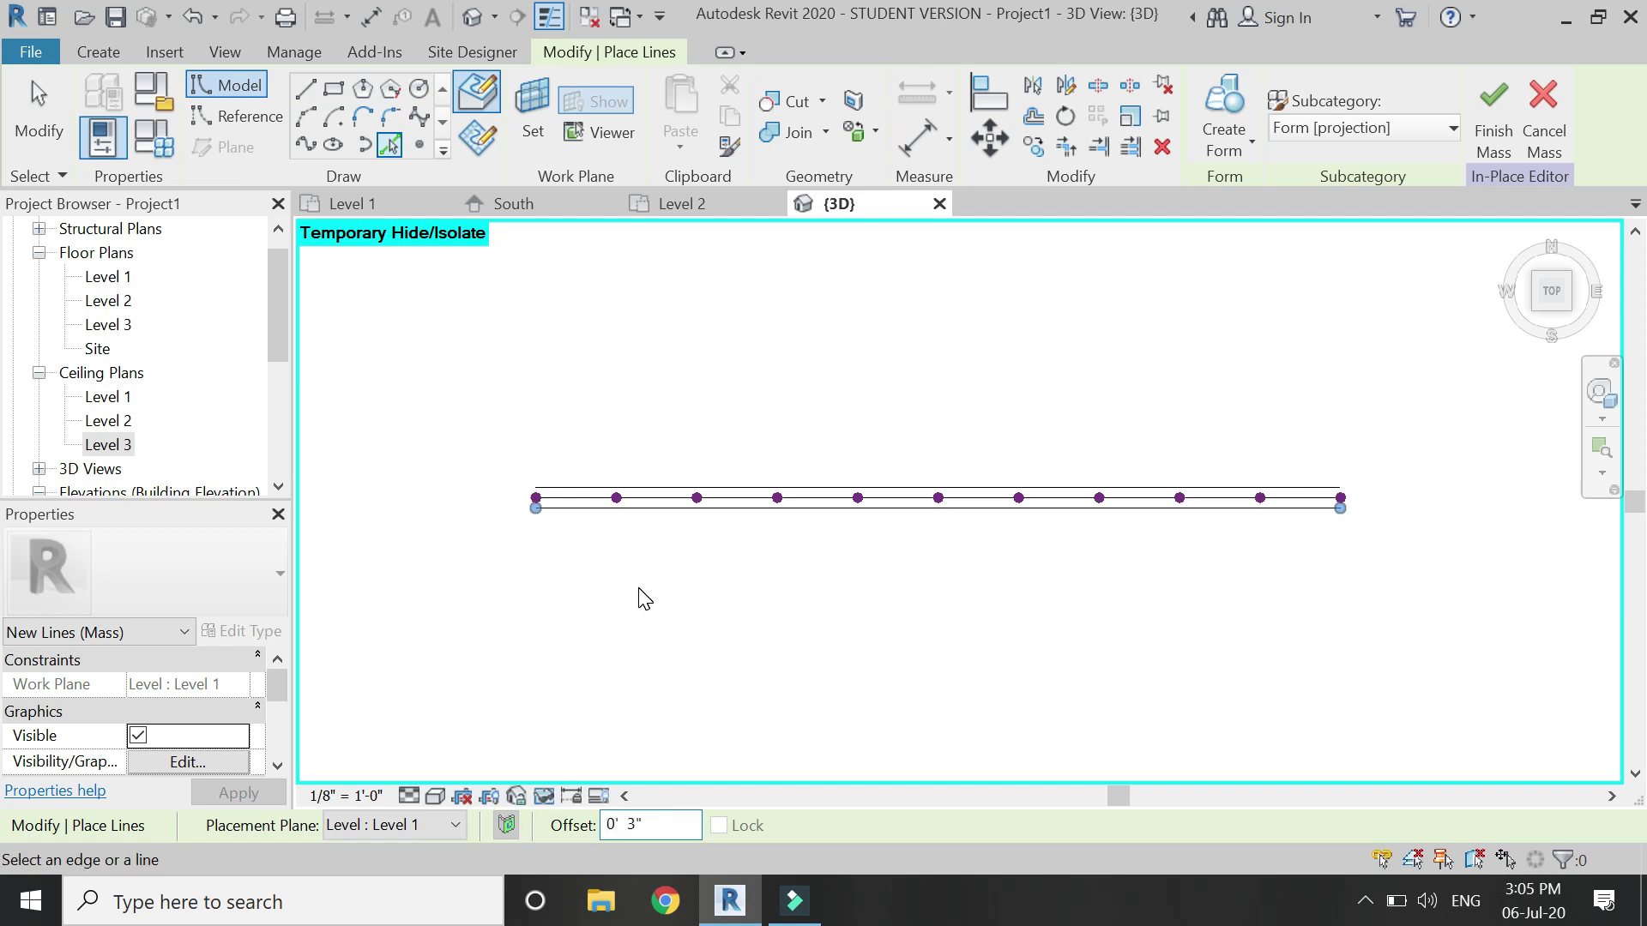
pyautogui.scroll(1, 668, 502)
pyautogui.click(673, 514)
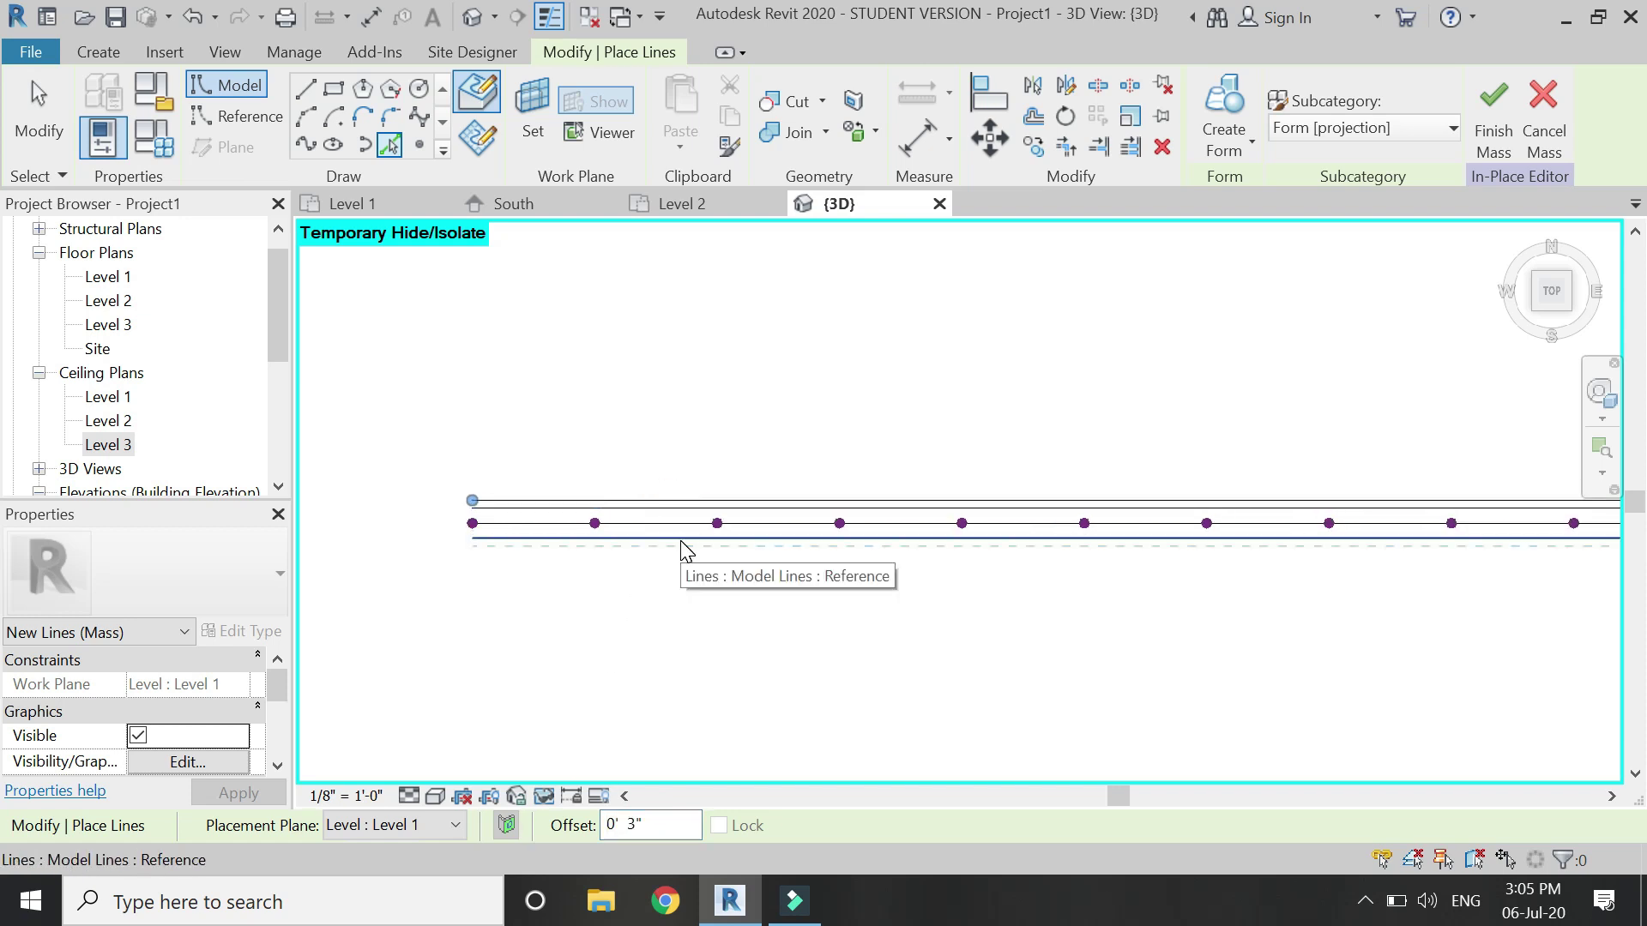
pyautogui.scroll(1, 721, 592)
pyautogui.press('Escape')
pyautogui.scroll(-2, 816, 632)
pyautogui.scroll(2, 606, 589)
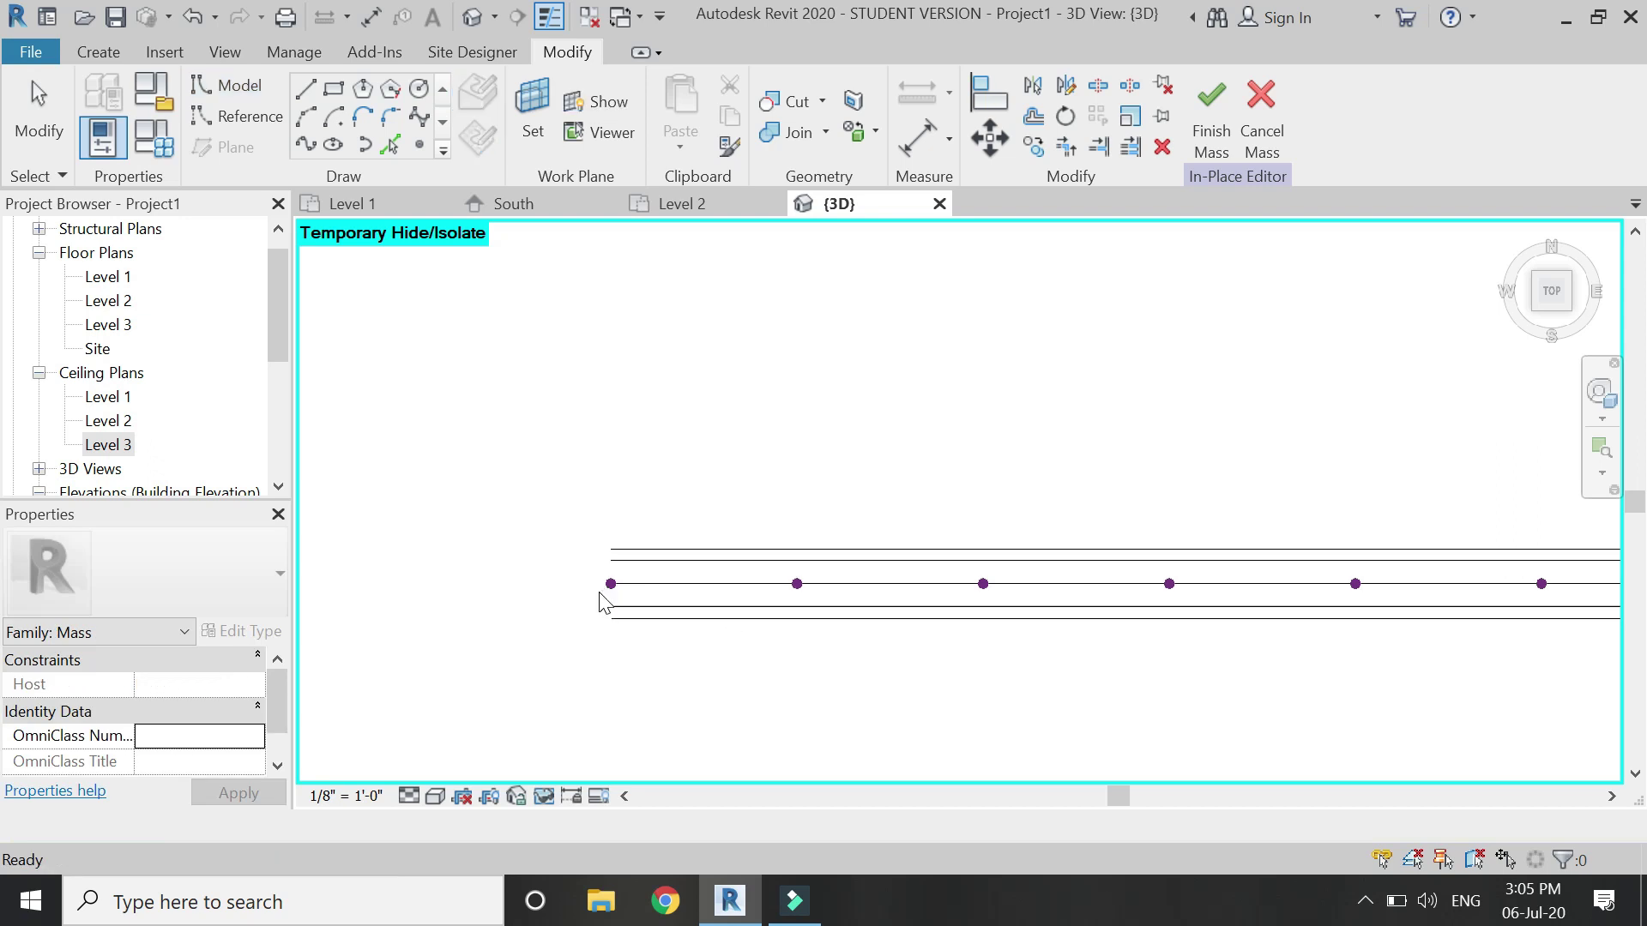
# - Move the row's first reference point to the upper outer line, the third to the lower inner line and the sixth to the upper inner line
pyautogui.moveTo(614, 588); pyautogui.dragTo(639, 487)
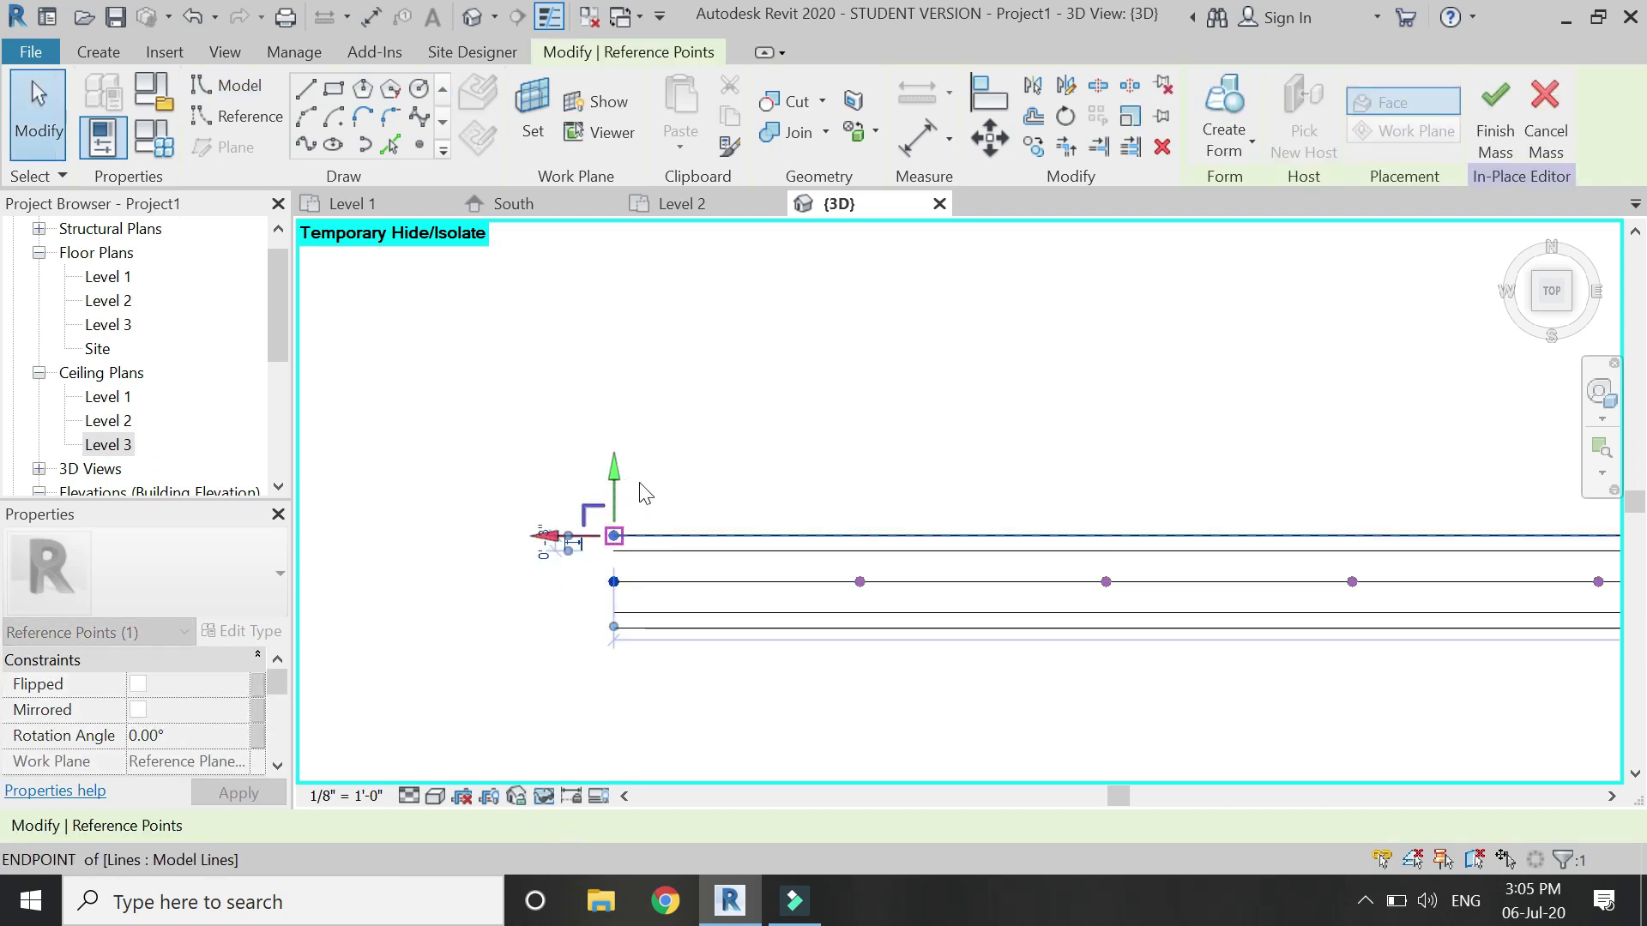
pyautogui.click(1106, 581)
pyautogui.scroll(-4, 771, 558)
pyautogui.scroll(3, 944, 559)
pyautogui.moveTo(915, 551); pyautogui.dragTo(919, 472)
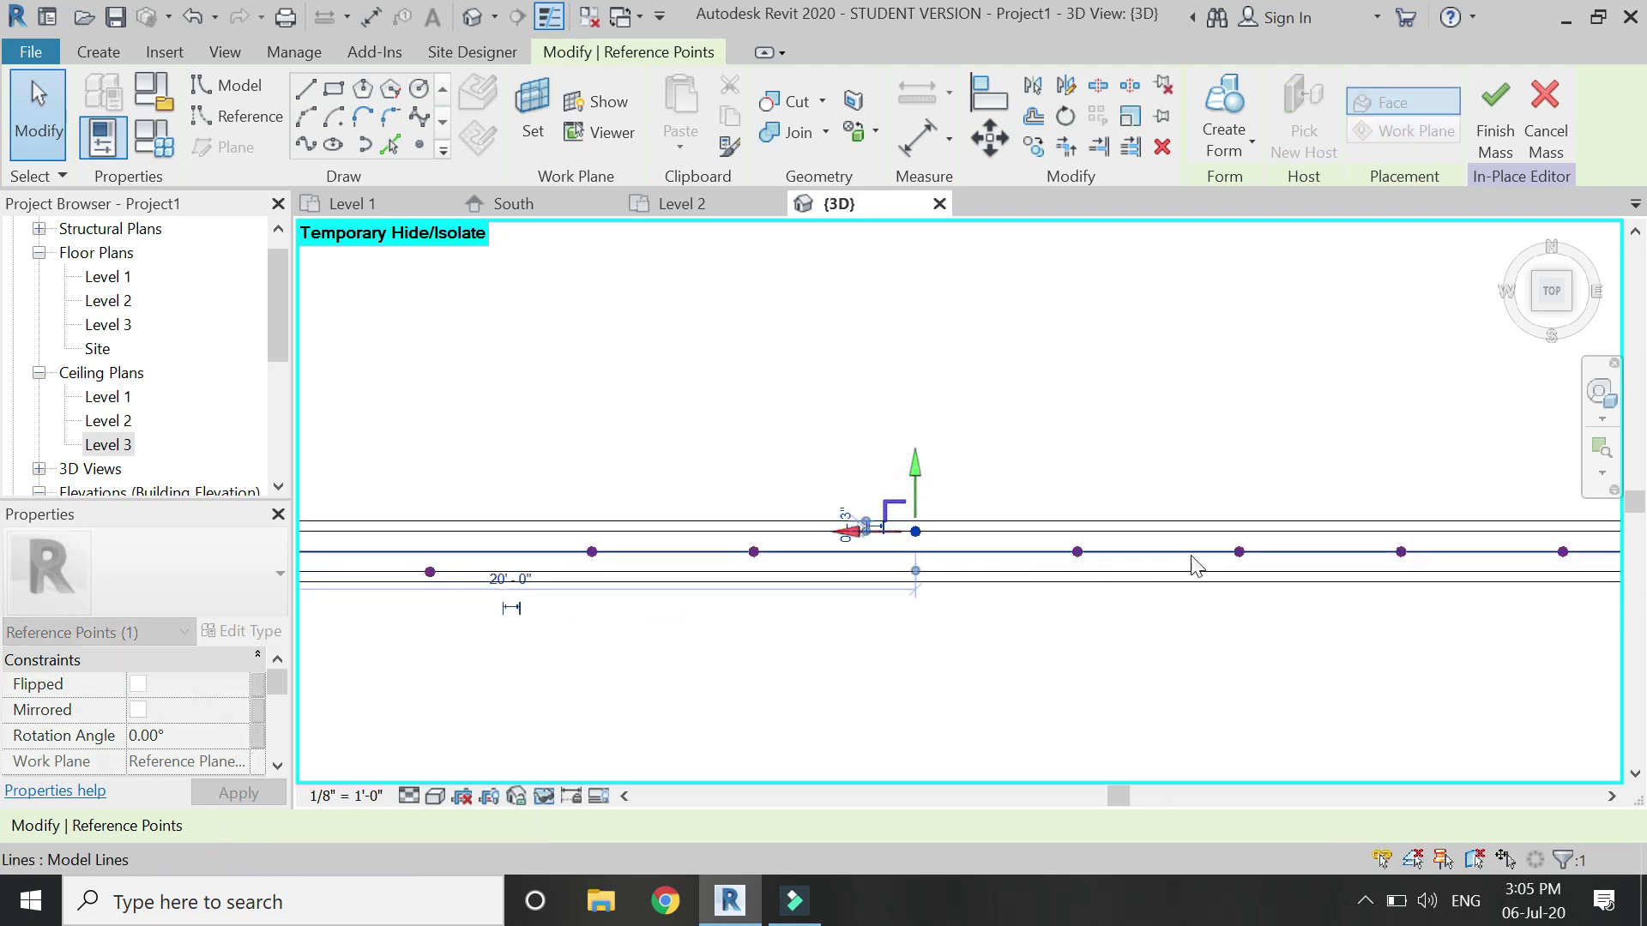
# - Move the row's eighth and ninth reference points down to the lower outer line
pyautogui.click(1238, 551)
pyautogui.moveTo(1248, 512); pyautogui.dragTo(1238, 583)
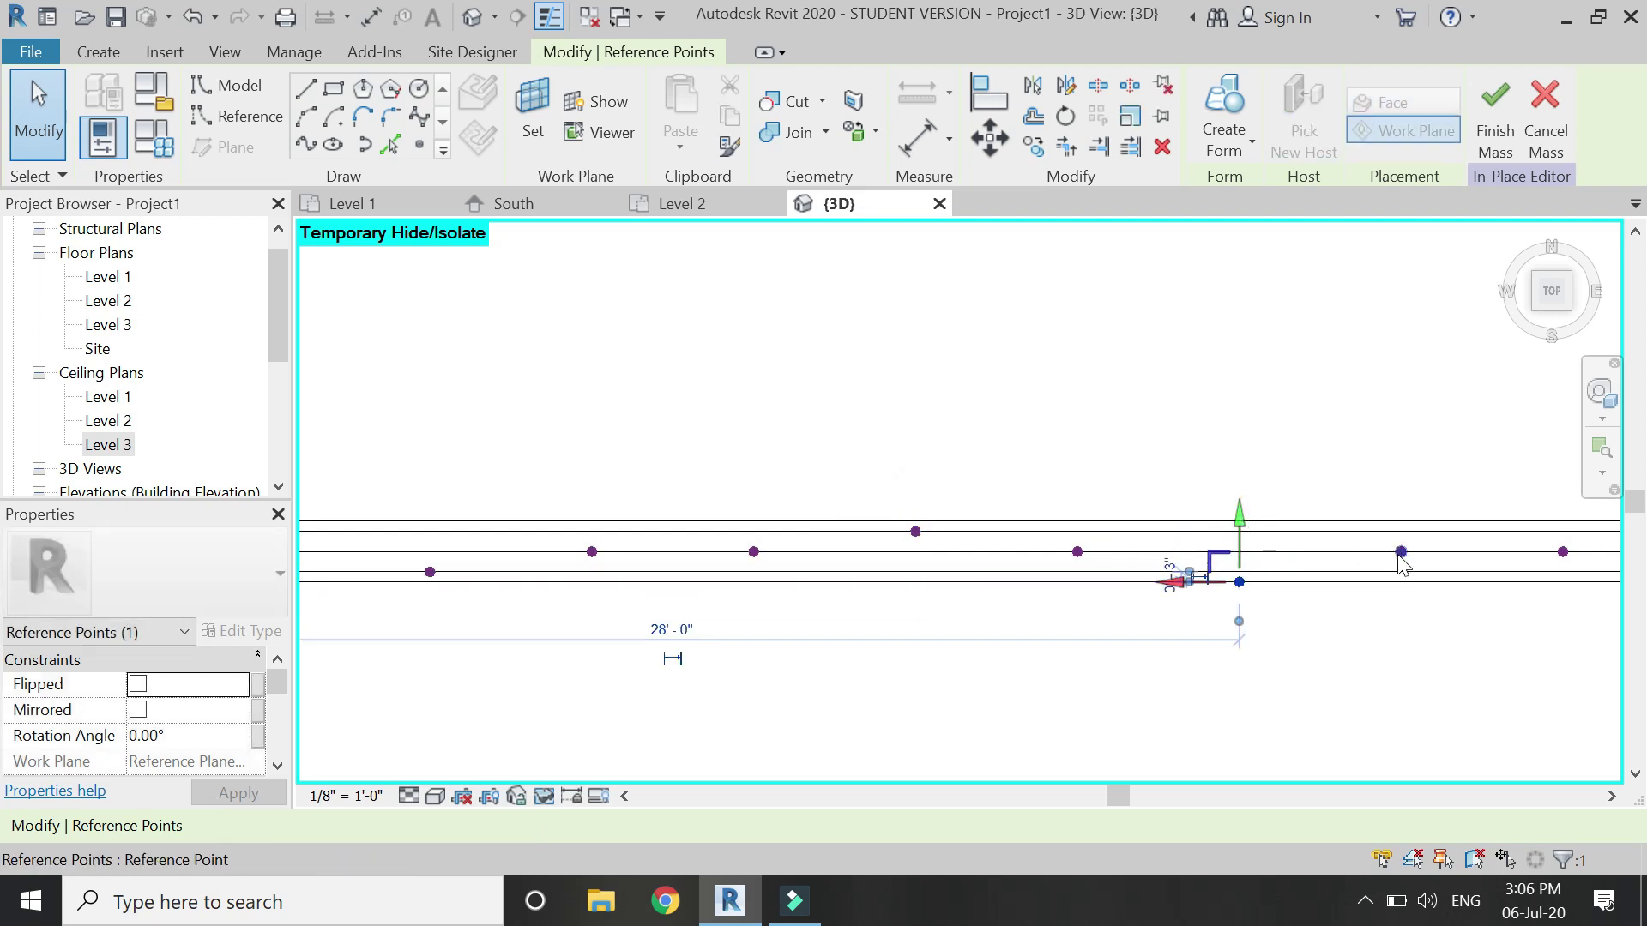
pyautogui.click(1401, 551)
pyautogui.moveTo(1403, 494); pyautogui.dragTo(1401, 582)
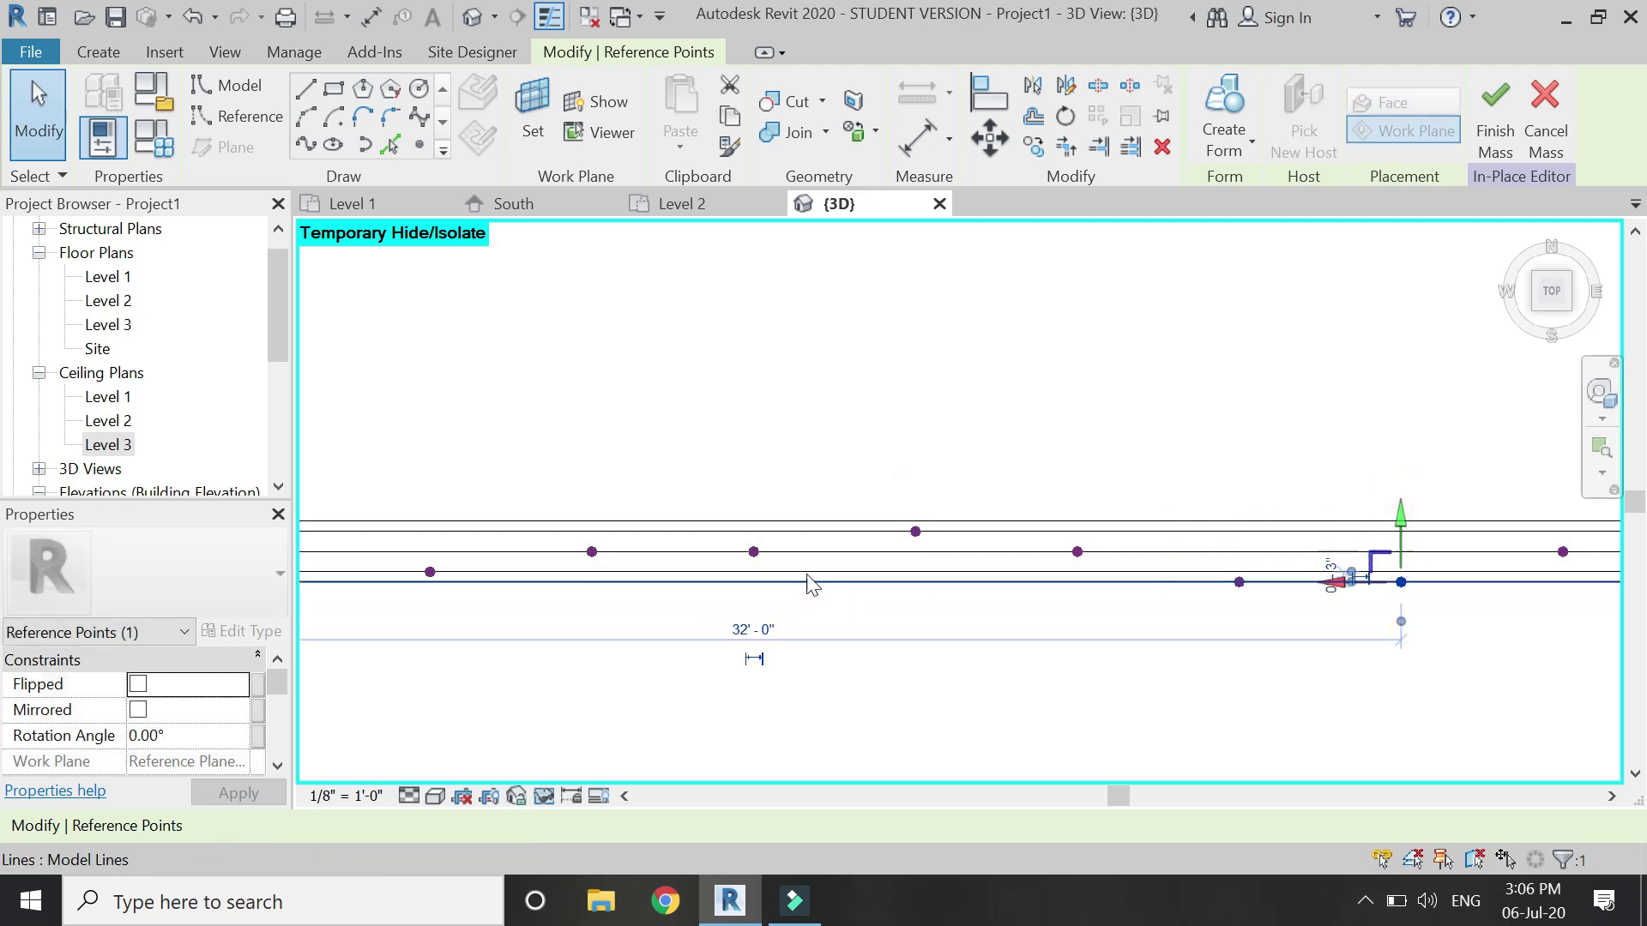
# - Select all eleven shifted reference points without the guide lines and temporarily hide them in the 3D view
pyautogui.scroll(-3, 809, 581)
pyautogui.scroll(4, 1269, 574)
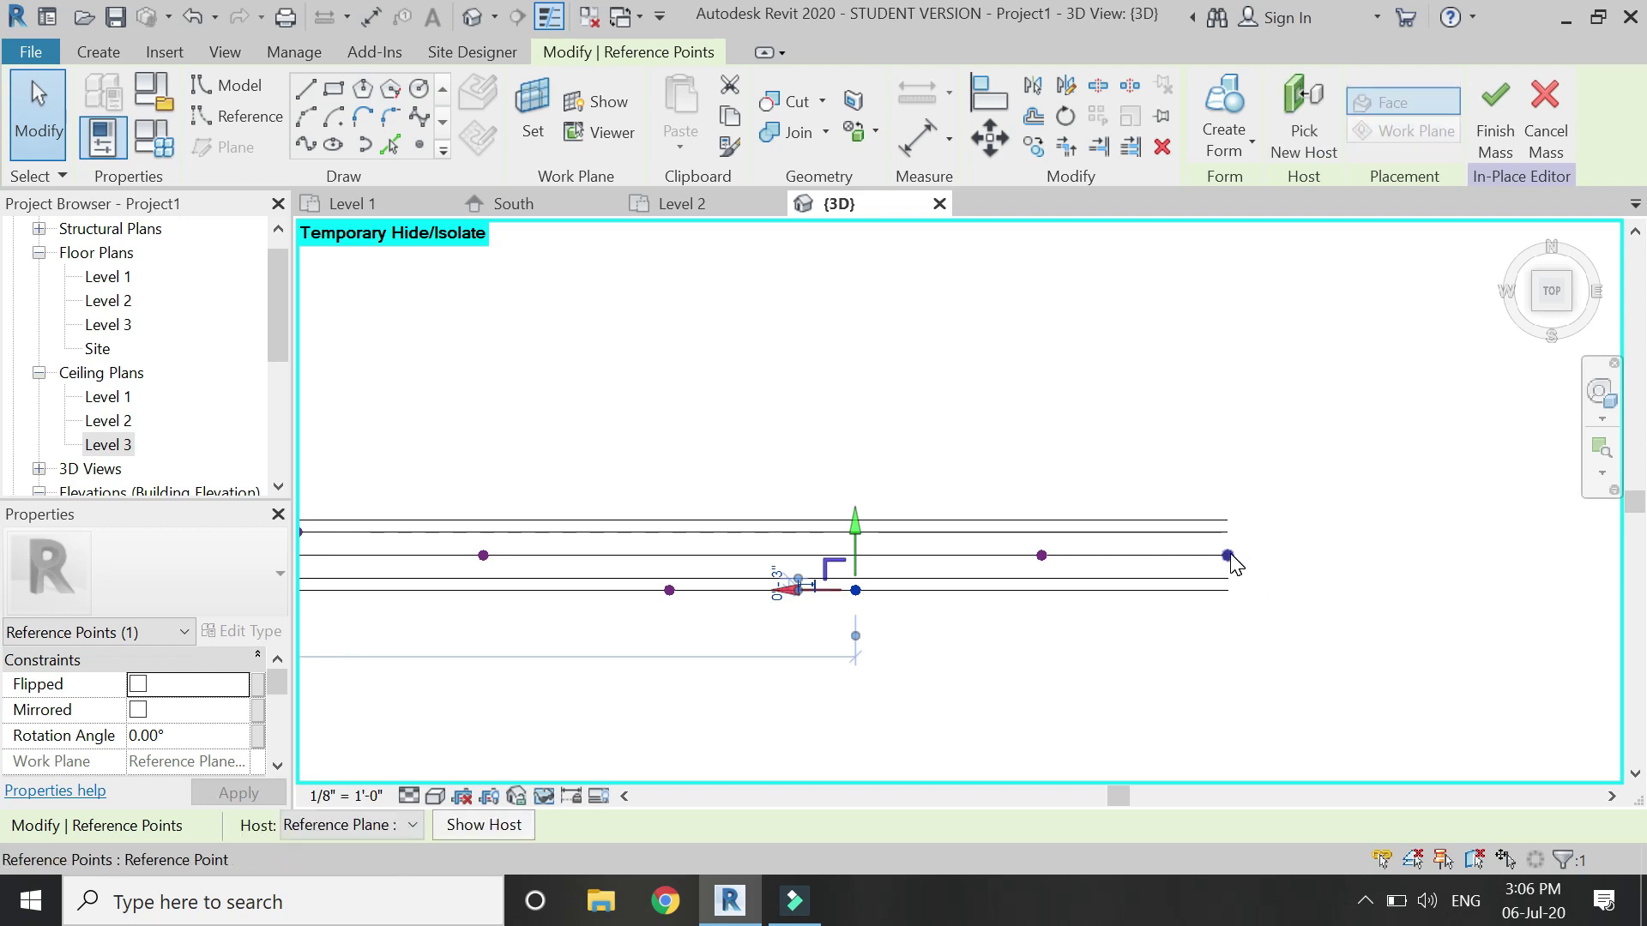
pyautogui.click(1004, 416)
pyautogui.scroll(-2, 1176, 559)
pyautogui.moveTo(1284, 464); pyautogui.dragTo(498, 604)
pyautogui.scroll(3, 1114, 562)
pyautogui.moveTo(1110, 448); pyautogui.dragTo(1143, 632)
pyautogui.scroll(-2, 1144, 632)
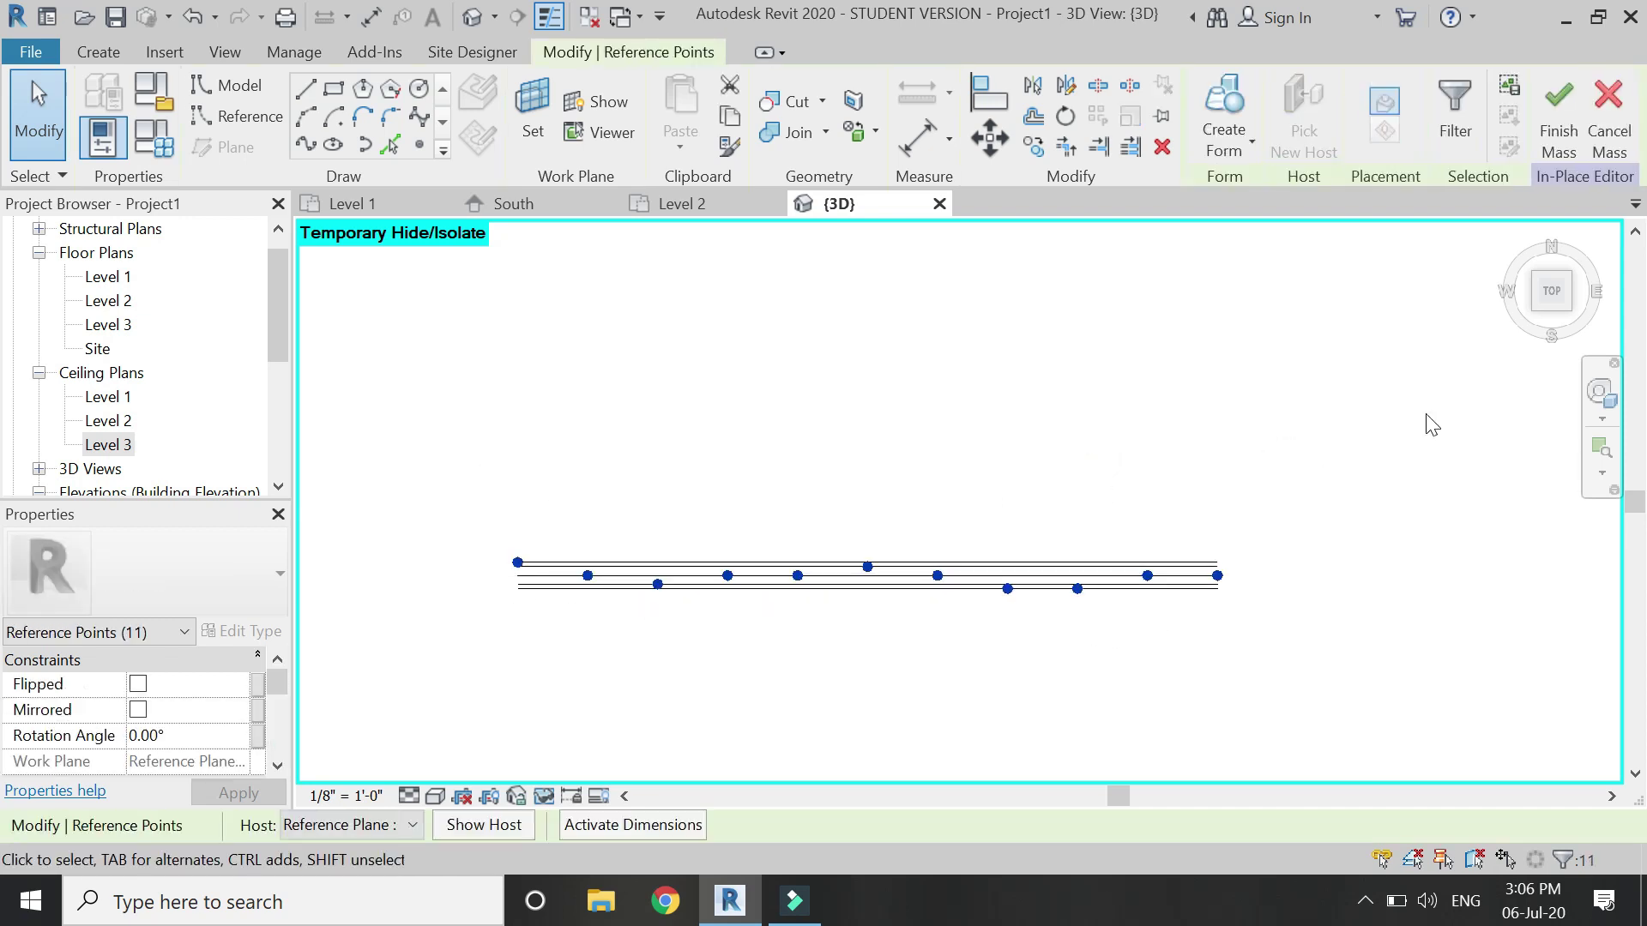
pyautogui.click(542, 796)
pyautogui.click(562, 729)
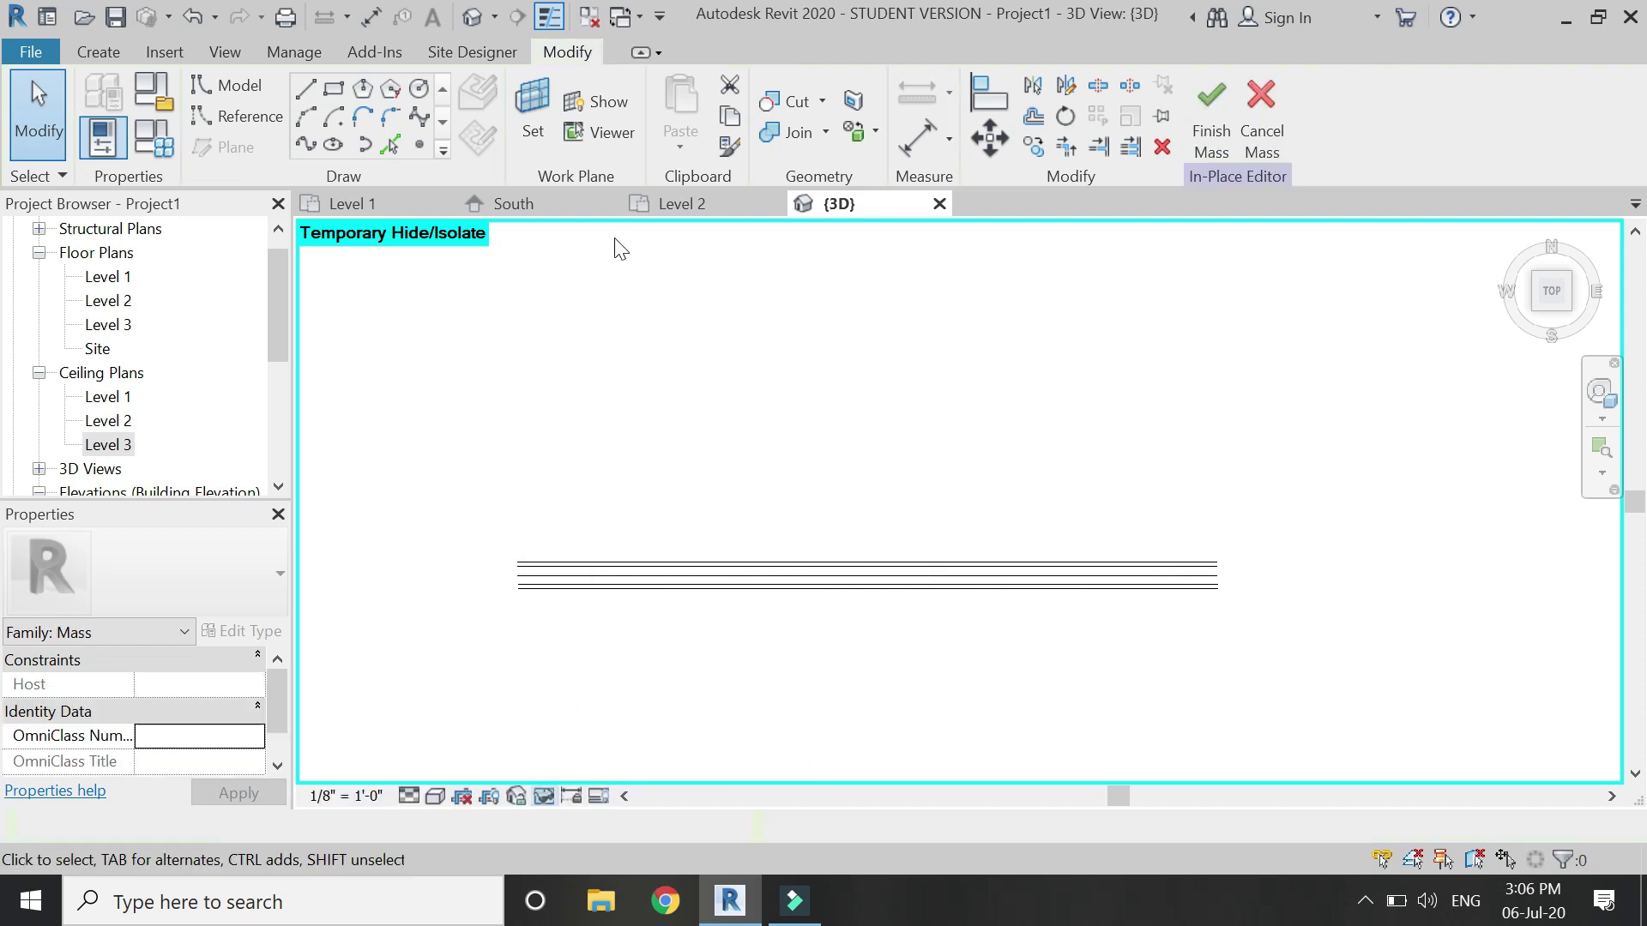
# - Switch to the South elevation and close the Level 1 and Level 2 views
pyautogui.click(587, 206)
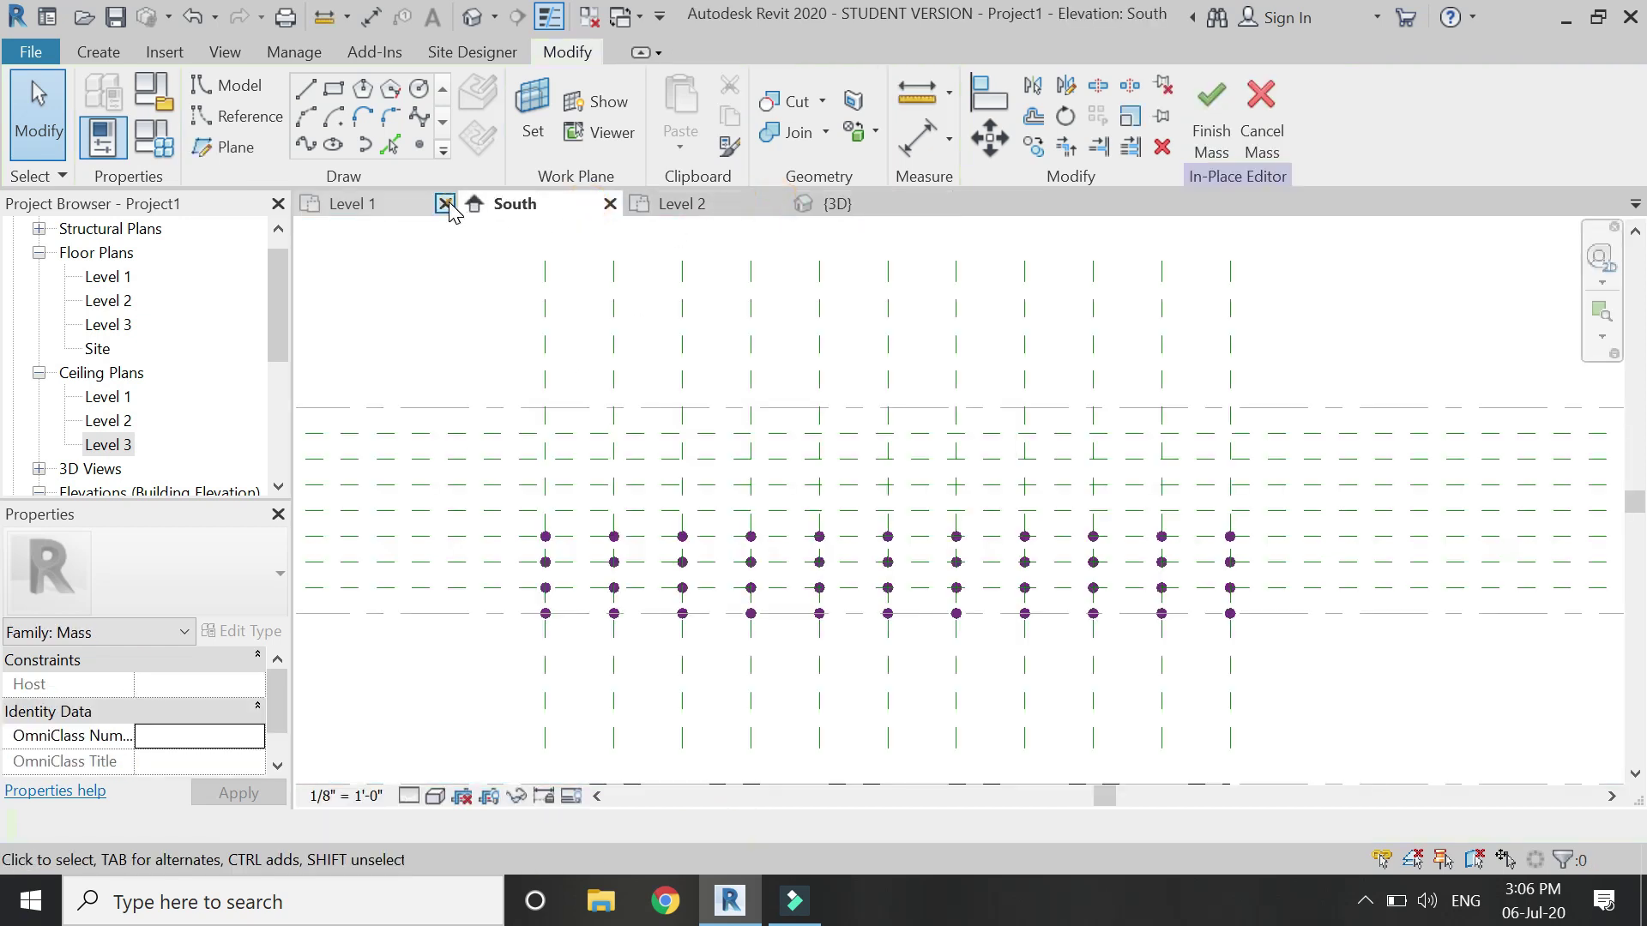
pyautogui.click(446, 203)
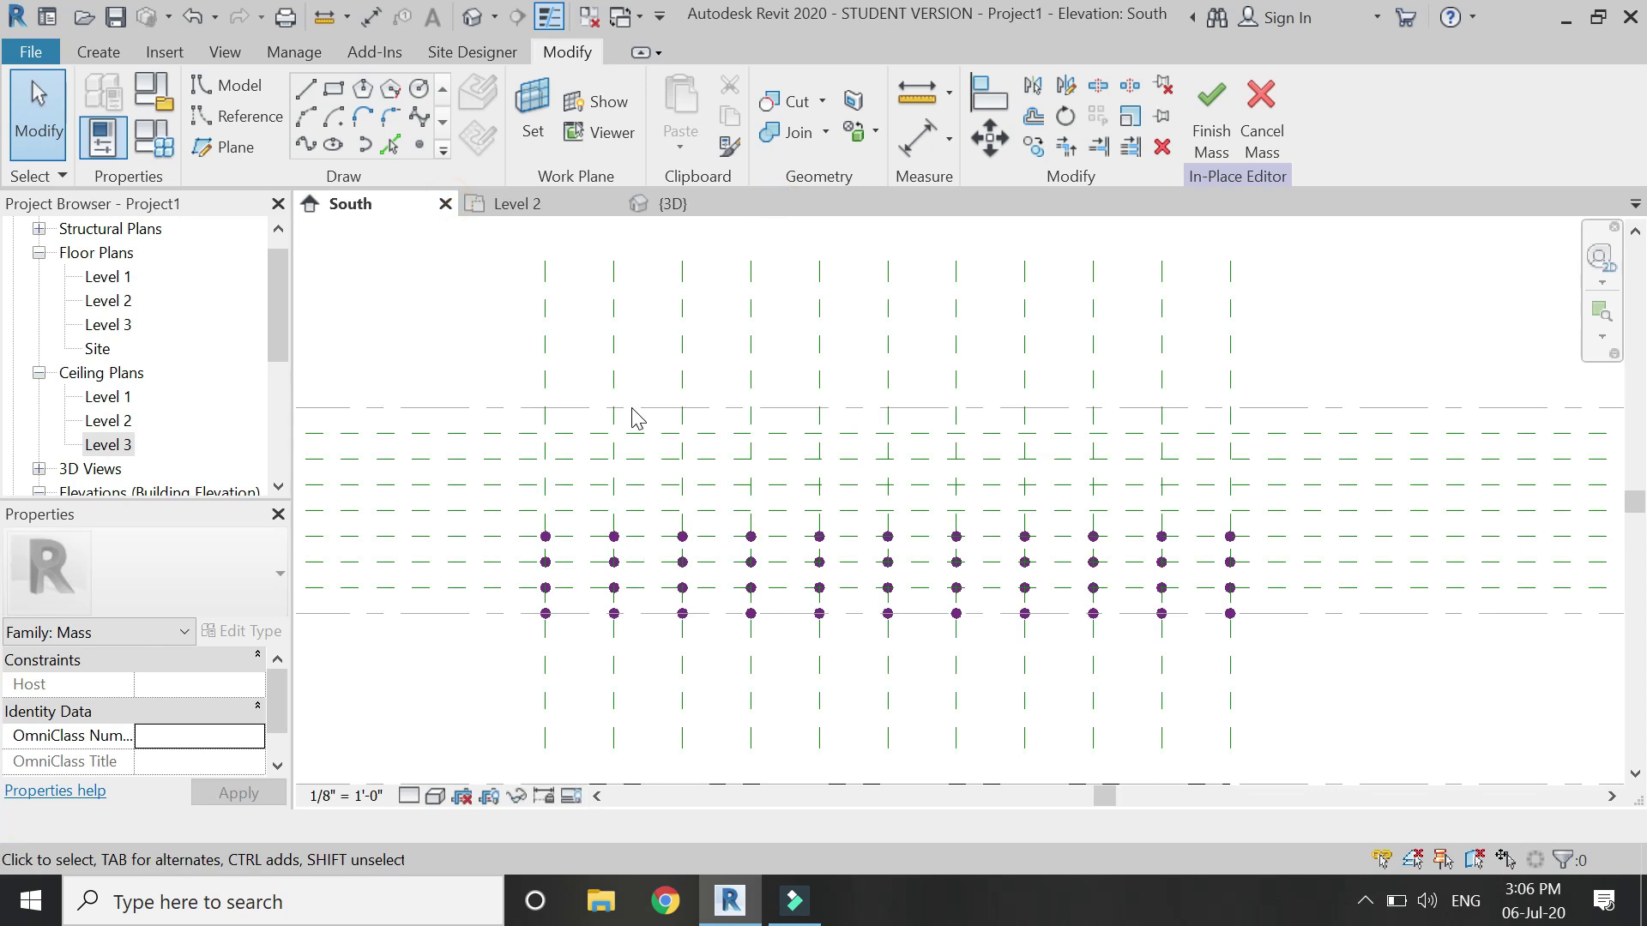
pyautogui.click(610, 204)
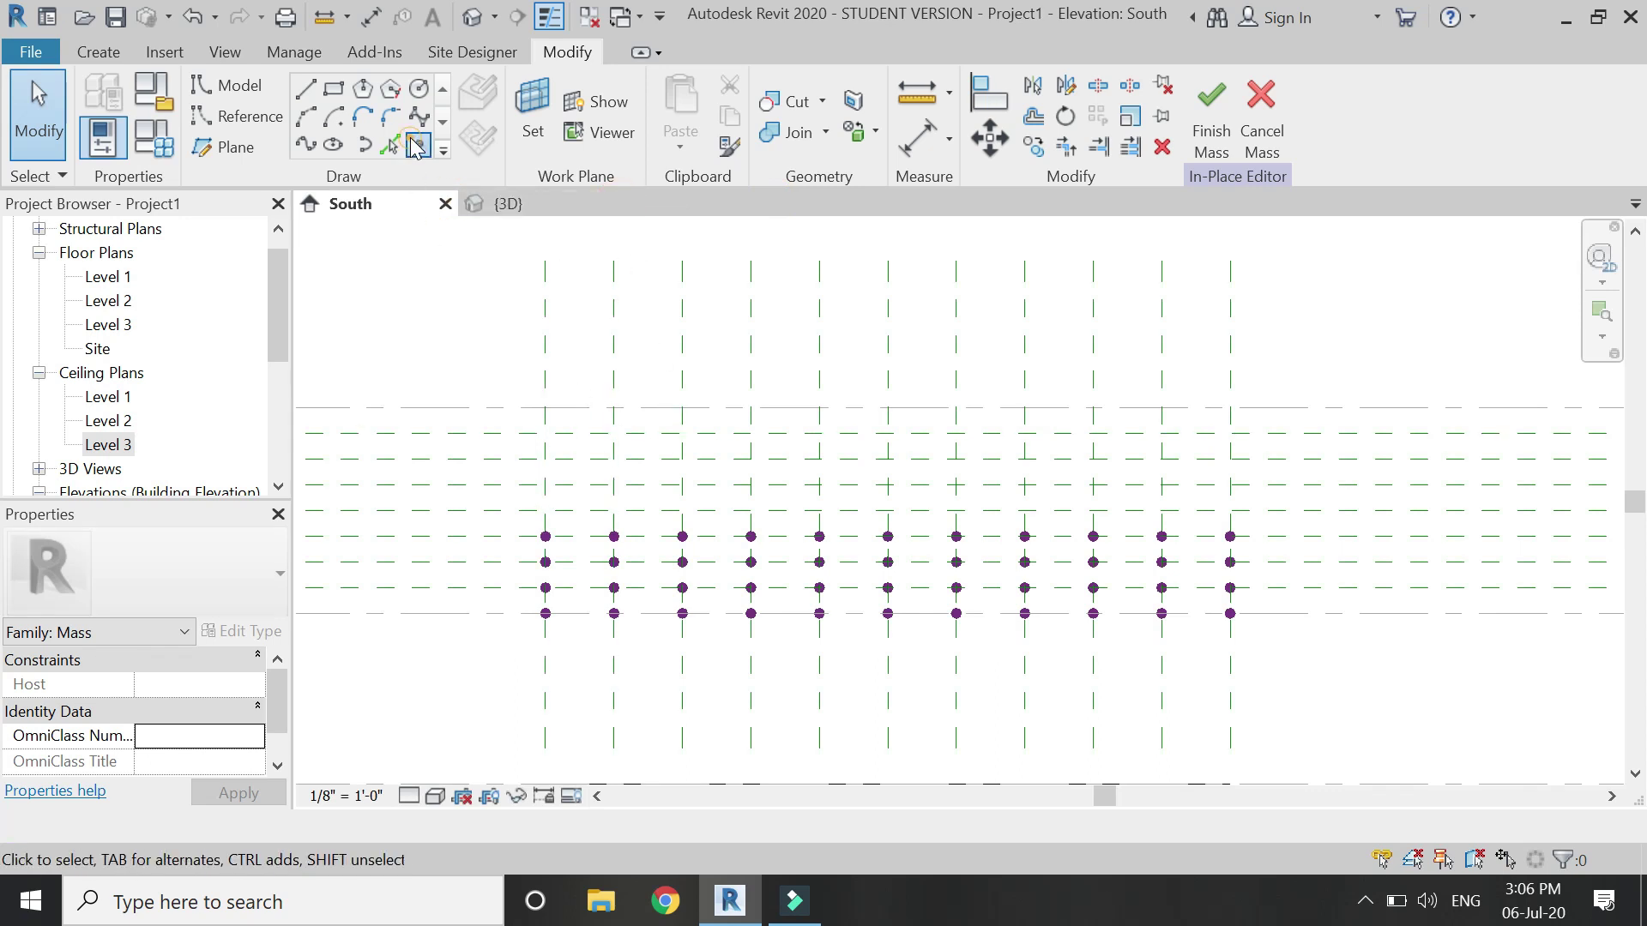
# - Place a row of eleven reference points in the South elevation on the fourth horizontal reference plane above Level 2
pyautogui.click(416, 146)
pyautogui.click(545, 510)
pyautogui.click(613, 510)
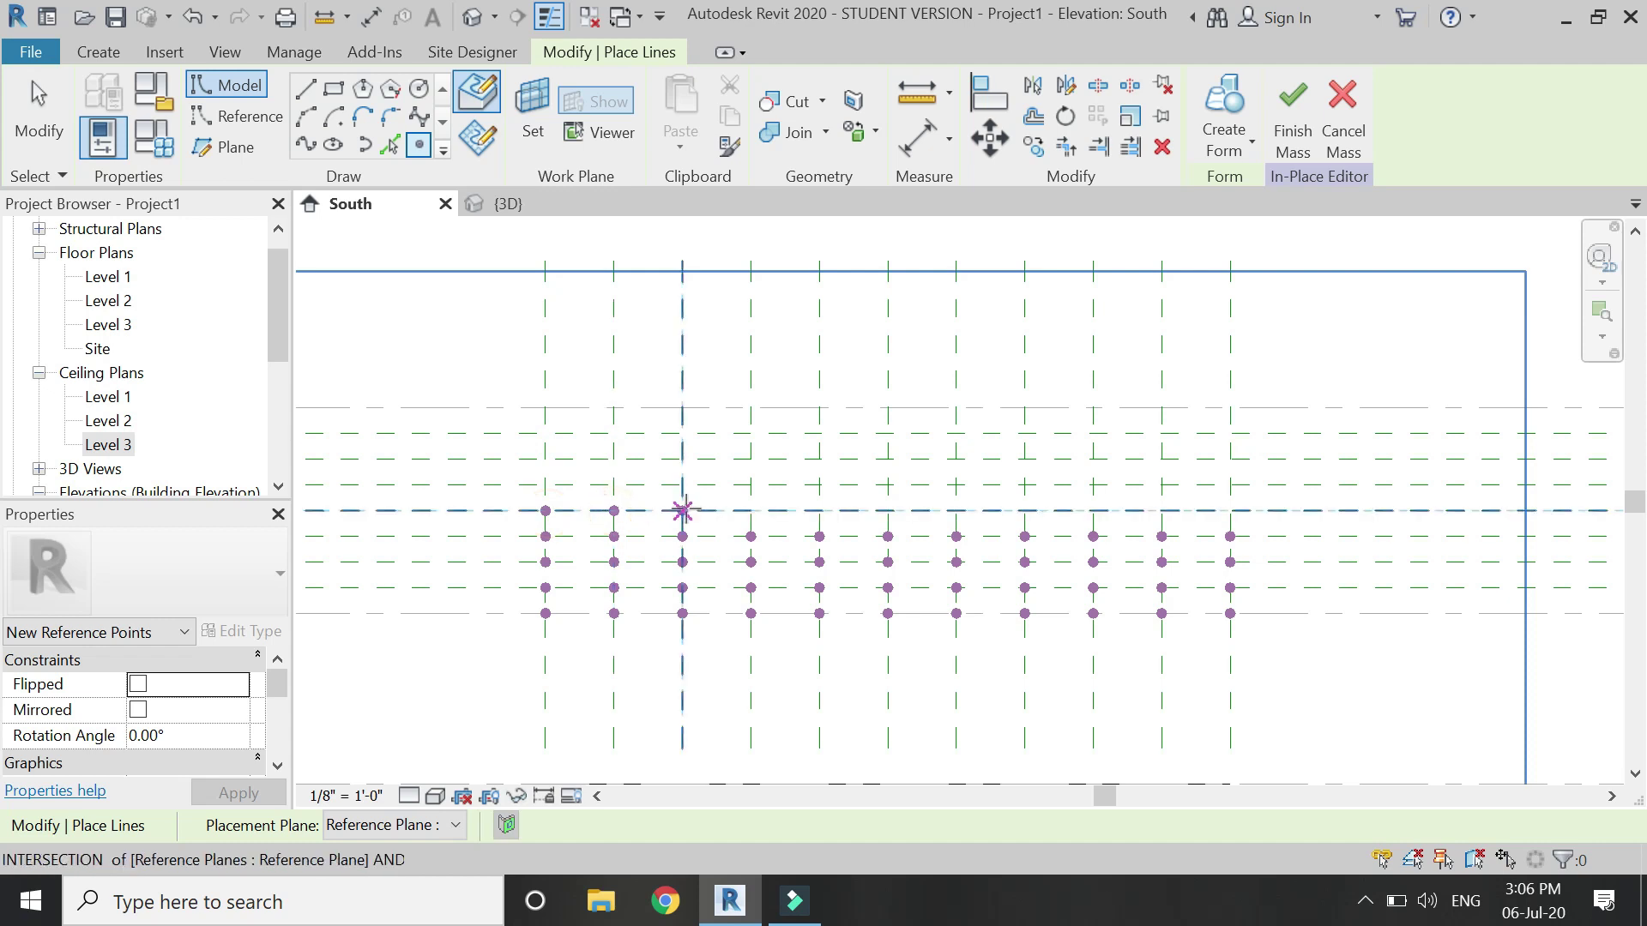
pyautogui.click(681, 511)
pyautogui.click(819, 511)
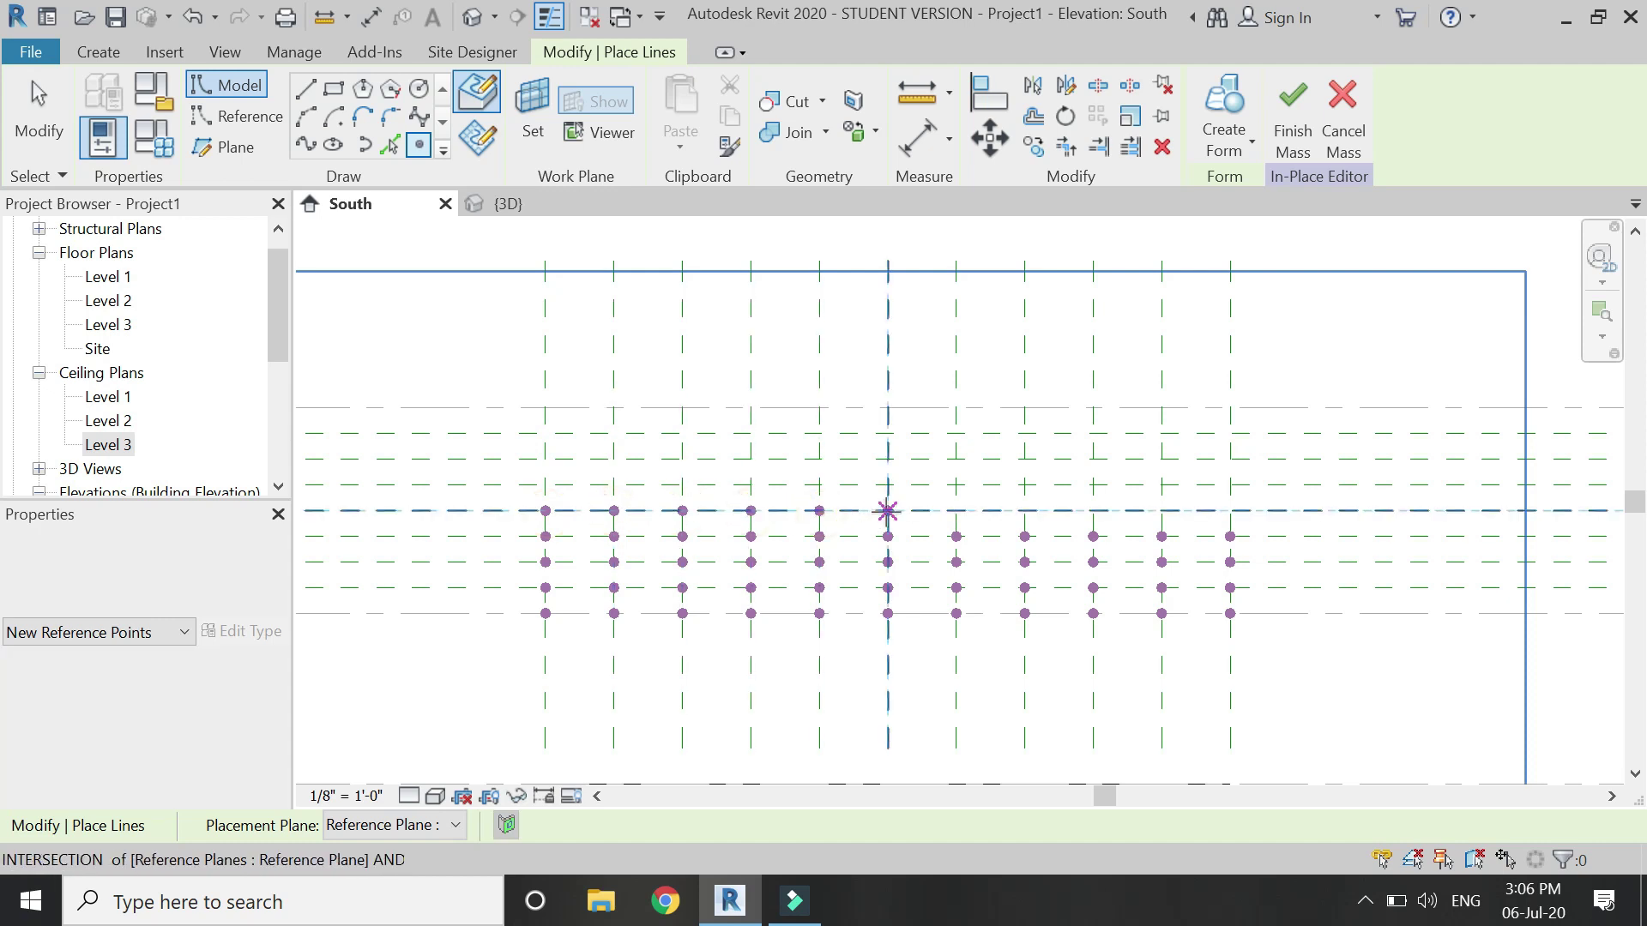
pyautogui.click(957, 510)
pyautogui.click(1094, 510)
pyautogui.click(1162, 511)
pyautogui.click(1230, 511)
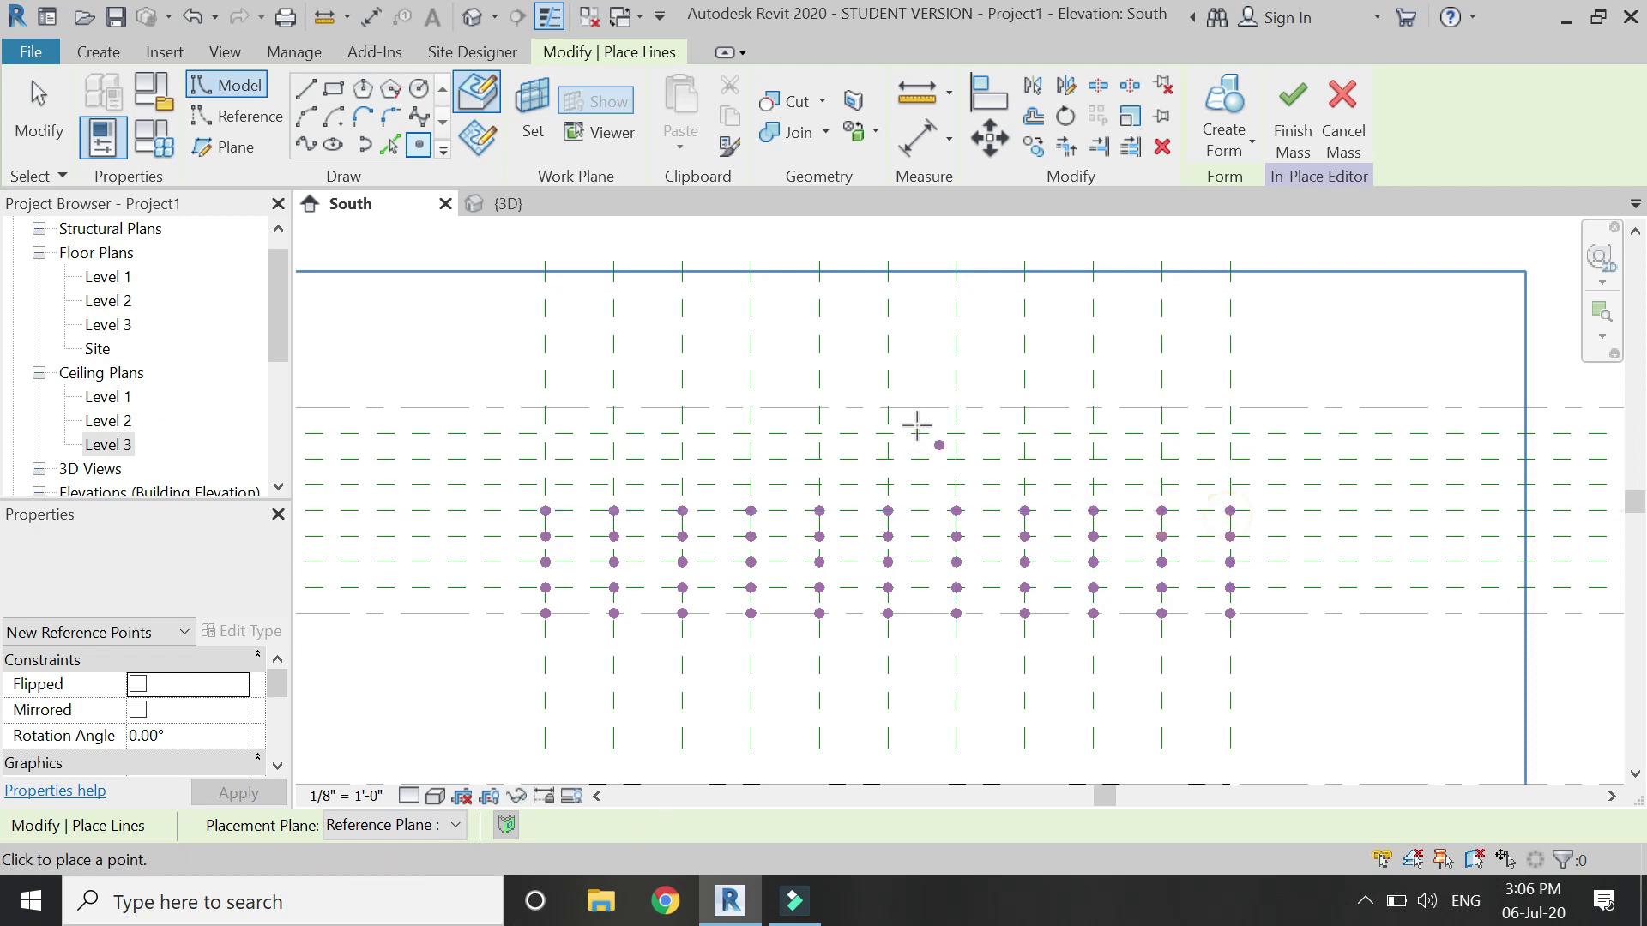
# - In the 3D top view, move the new row's first reference point to the upper outer line and the second and third to the lower outer line
pyautogui.click(553, 206)
pyautogui.scroll(4, 518, 579)
pyautogui.click(527, 567)
pyautogui.moveTo(528, 510); pyautogui.dragTo(527, 453)
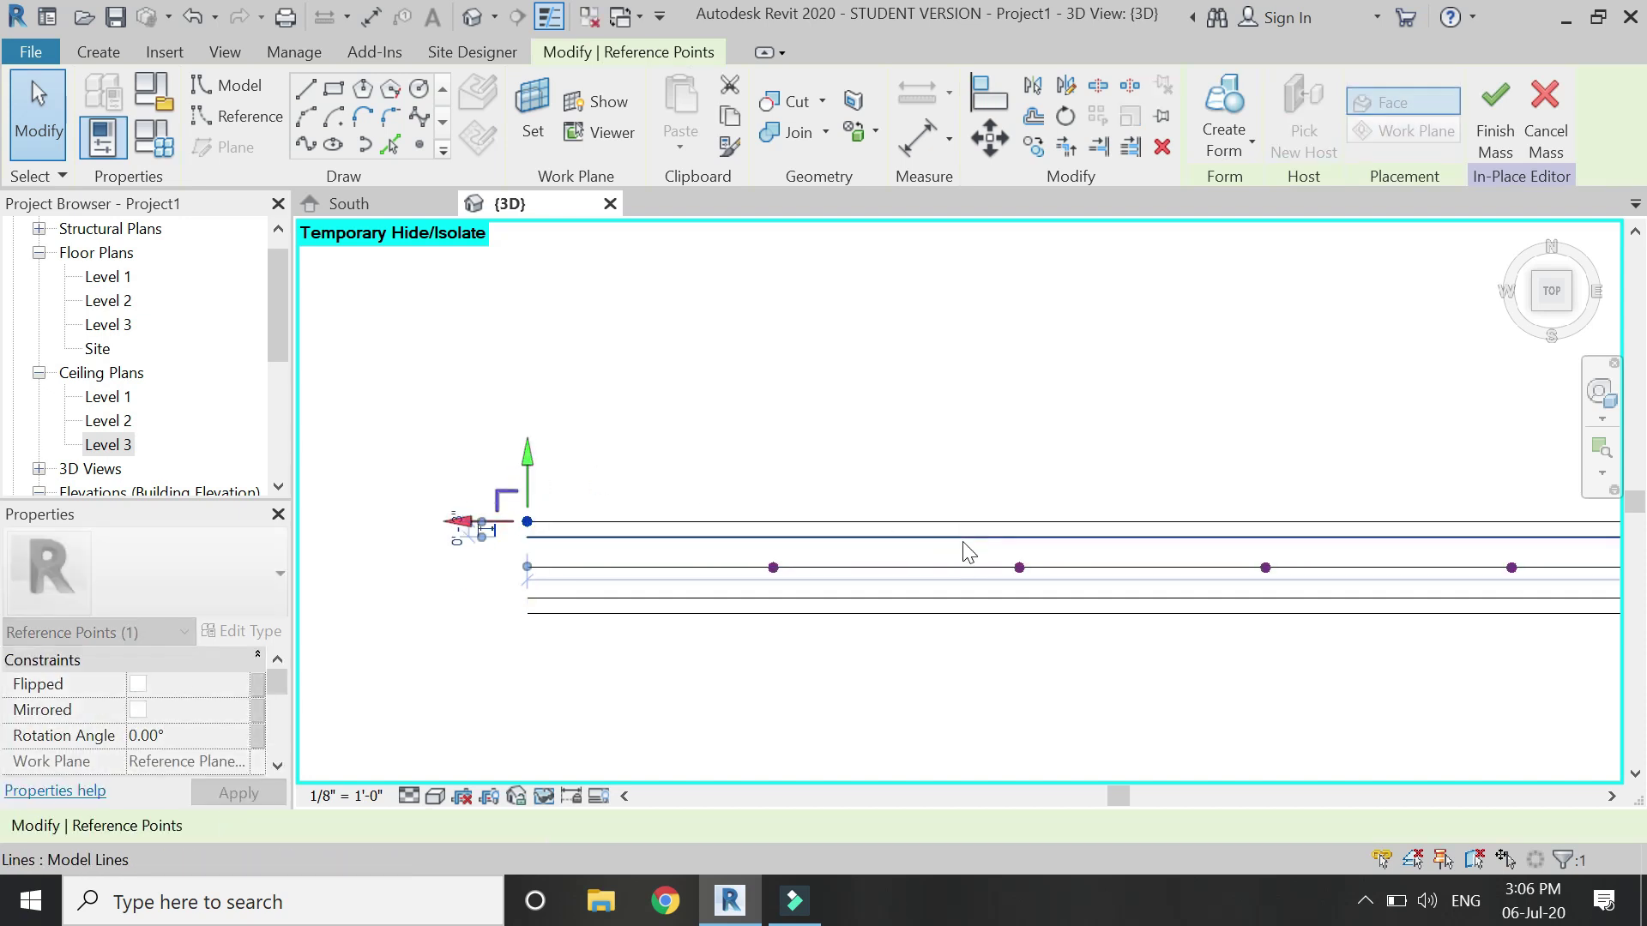
pyautogui.moveTo(773, 567); pyautogui.dragTo(918, 573)
pyautogui.click(1018, 568)
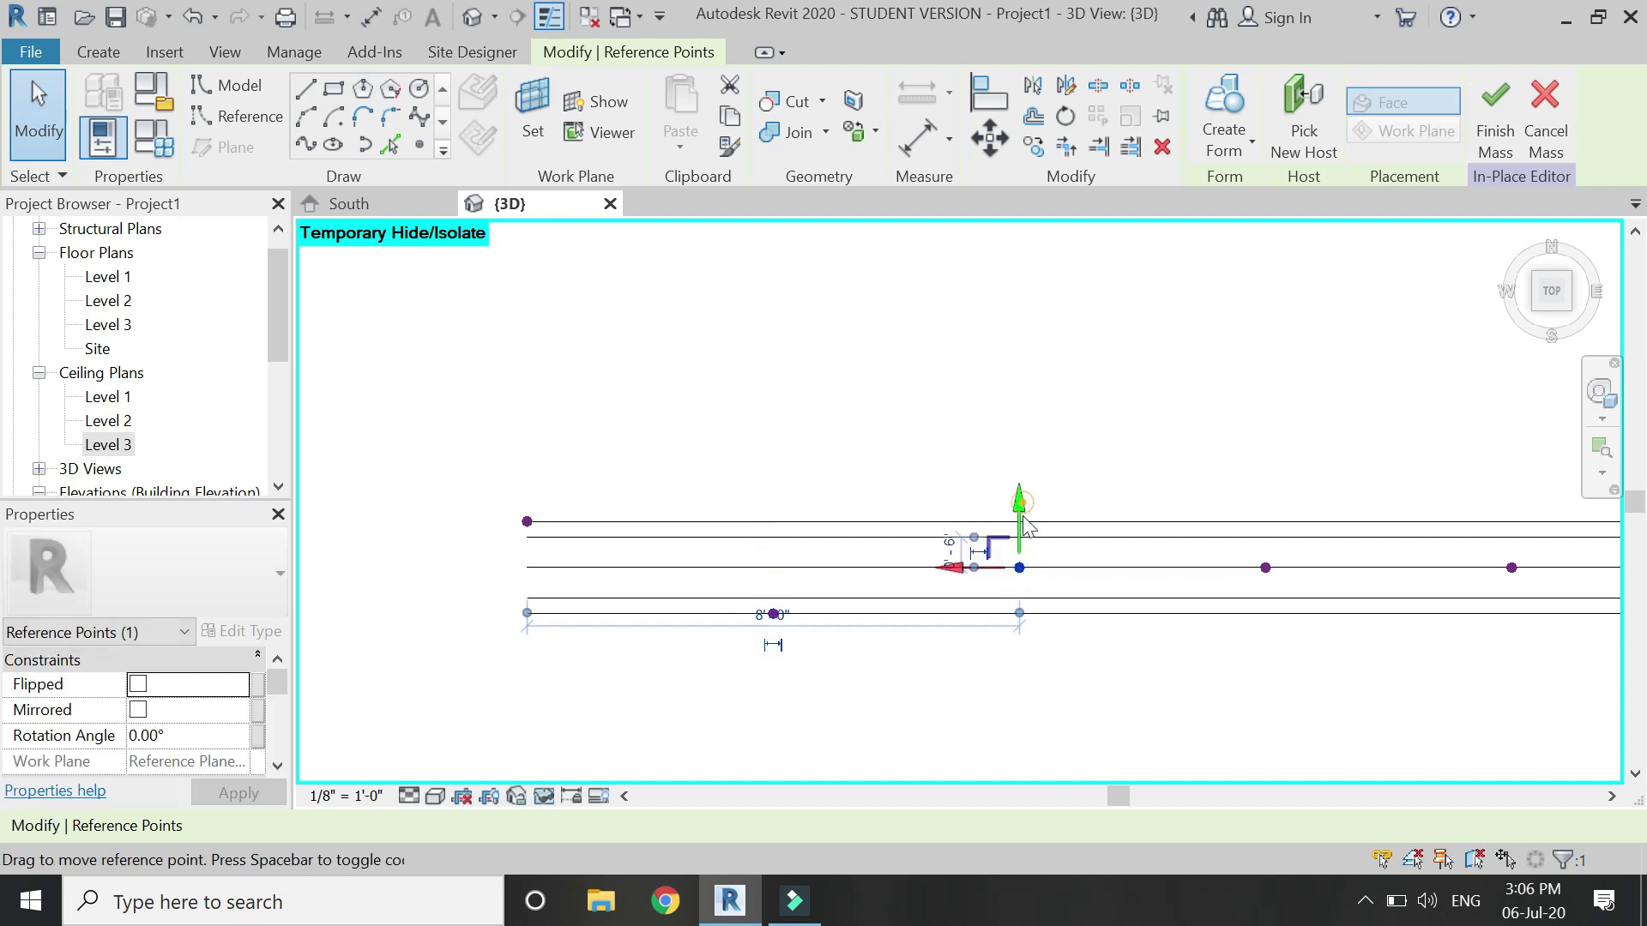
pyautogui.moveTo(1029, 568); pyautogui.dragTo(1019, 613)
pyautogui.moveTo(1267, 567); pyautogui.dragTo(1056, 562, button='middle')
pyautogui.click(1054, 561)
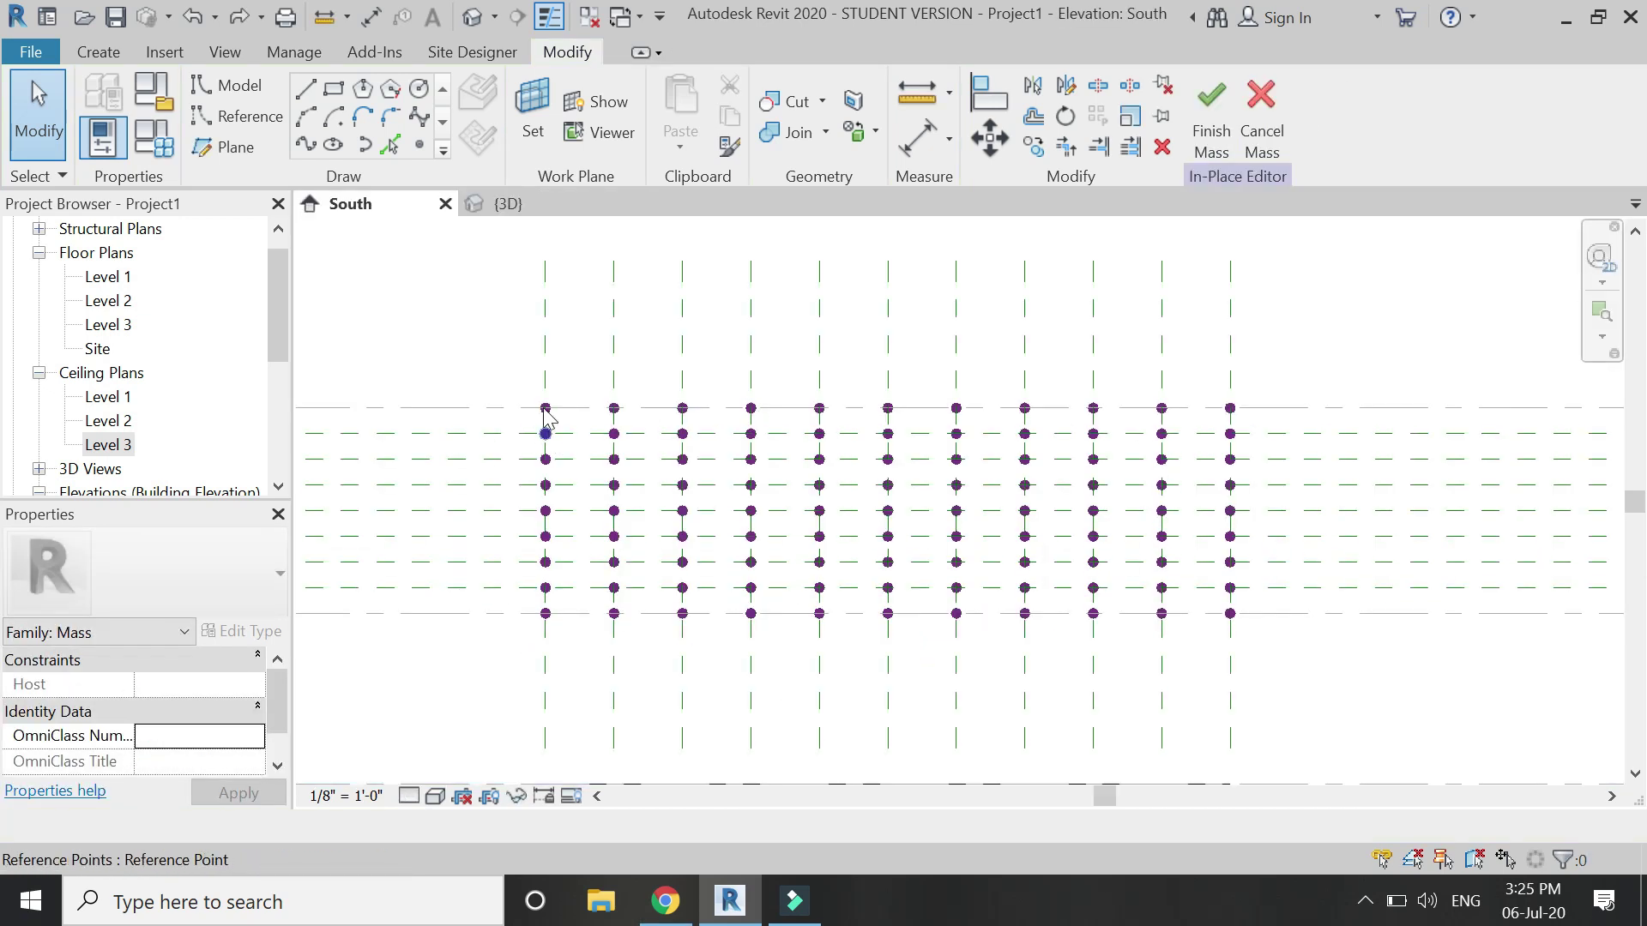
# - Delete the five guide model lines in the 3D view and reset the temporary hide so all reference points are restored
pyautogui.click(522, 206)
pyautogui.scroll(2, 1449, 498)
pyautogui.moveTo(1441, 436); pyautogui.dragTo(1407, 562)
pyautogui.press('Delete')
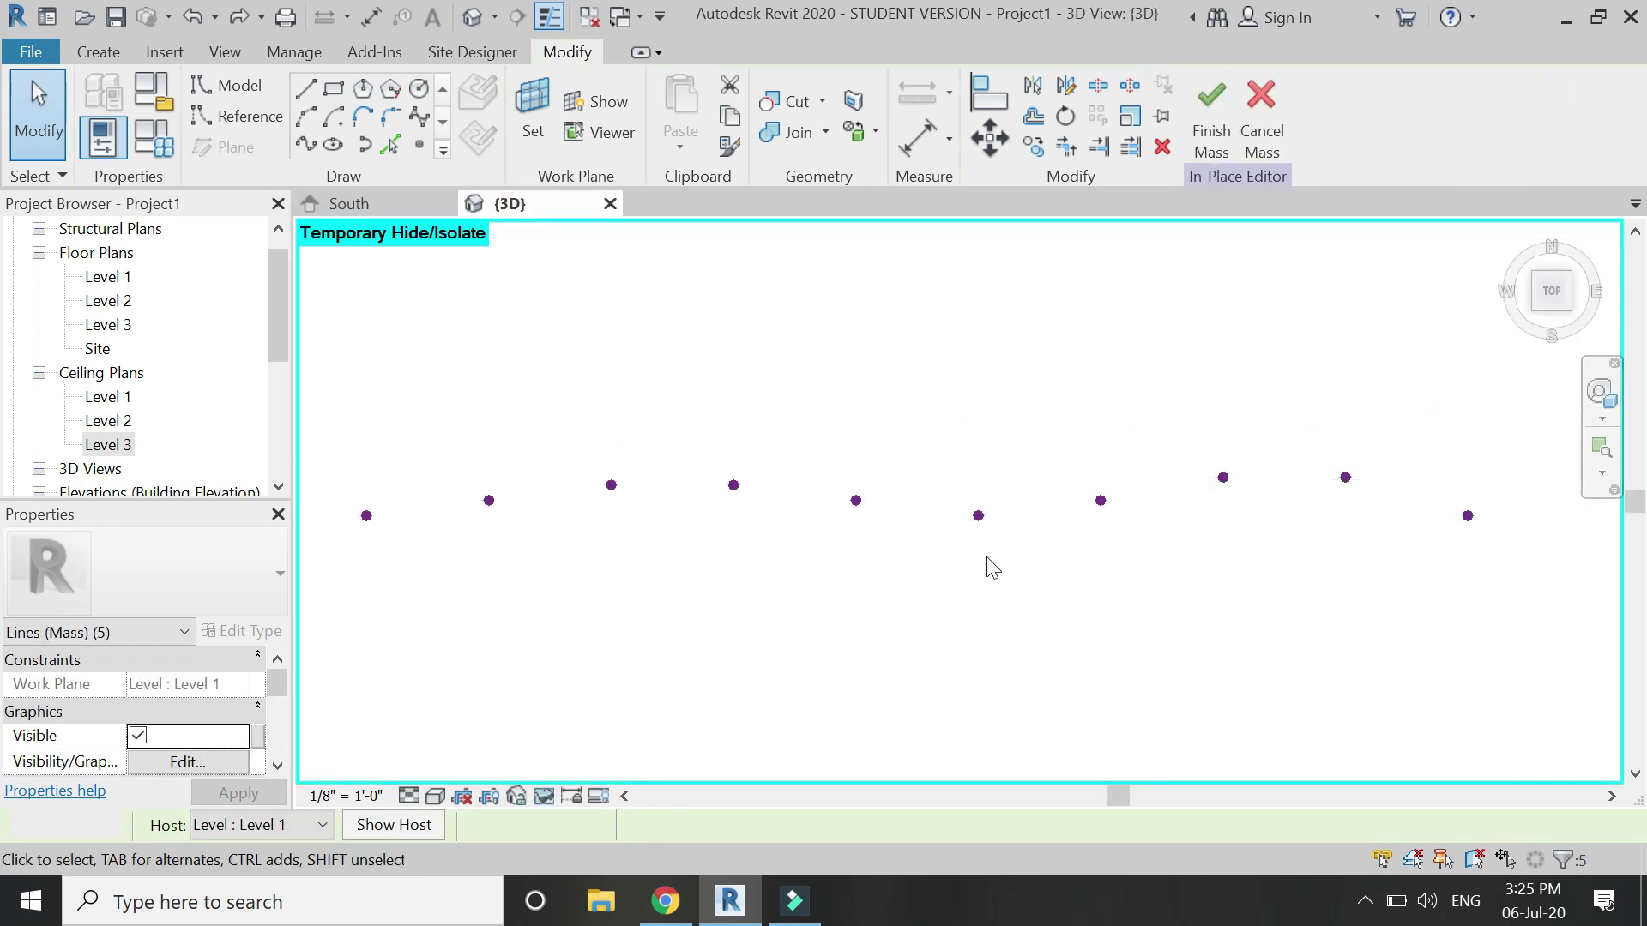
pyautogui.click(544, 796)
pyautogui.click(566, 769)
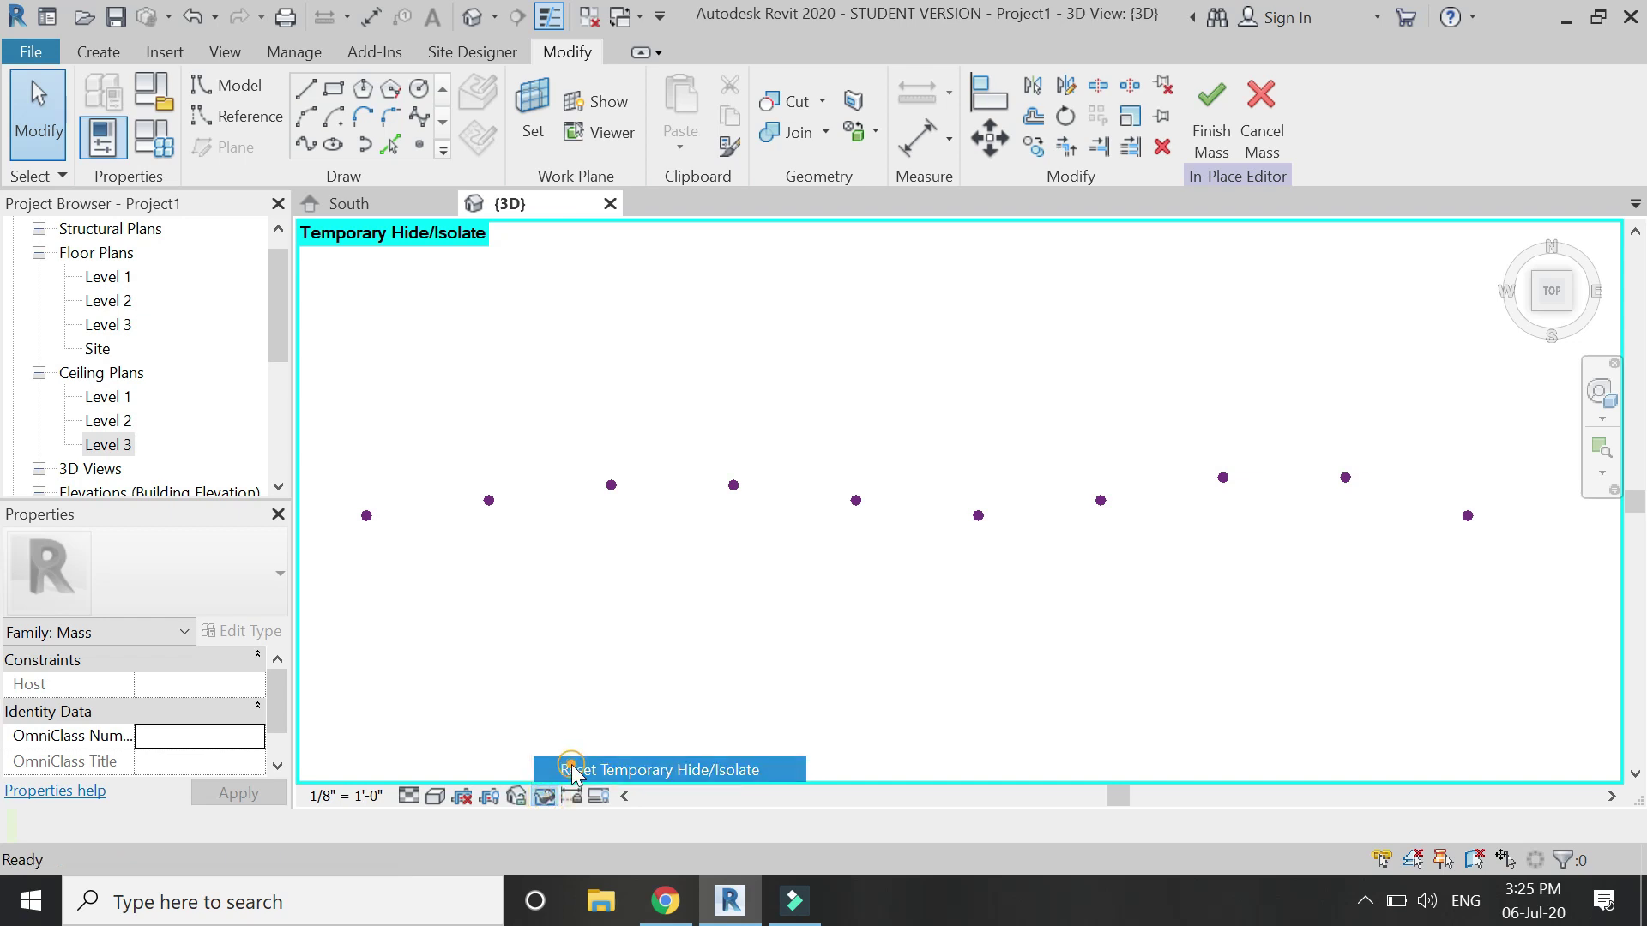
# - Examine the full grid of shifted reference points in 3D from an isometric view and other angles, and return to the South elevation
pyautogui.scroll(-2, 1442, 561)
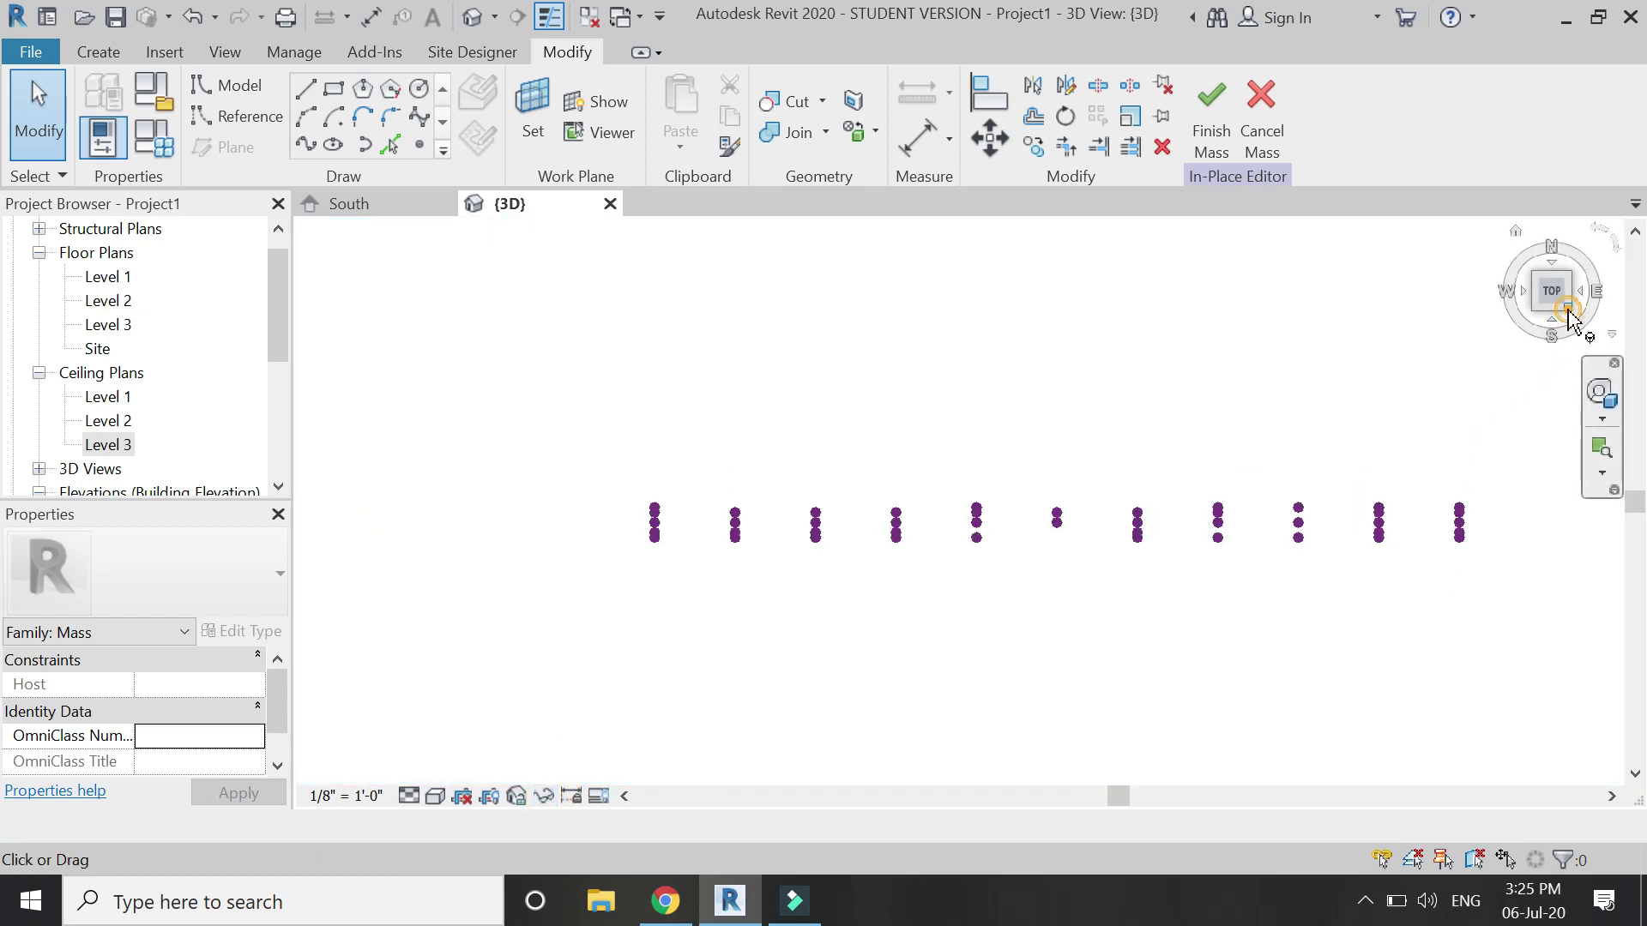
pyautogui.click(1569, 317)
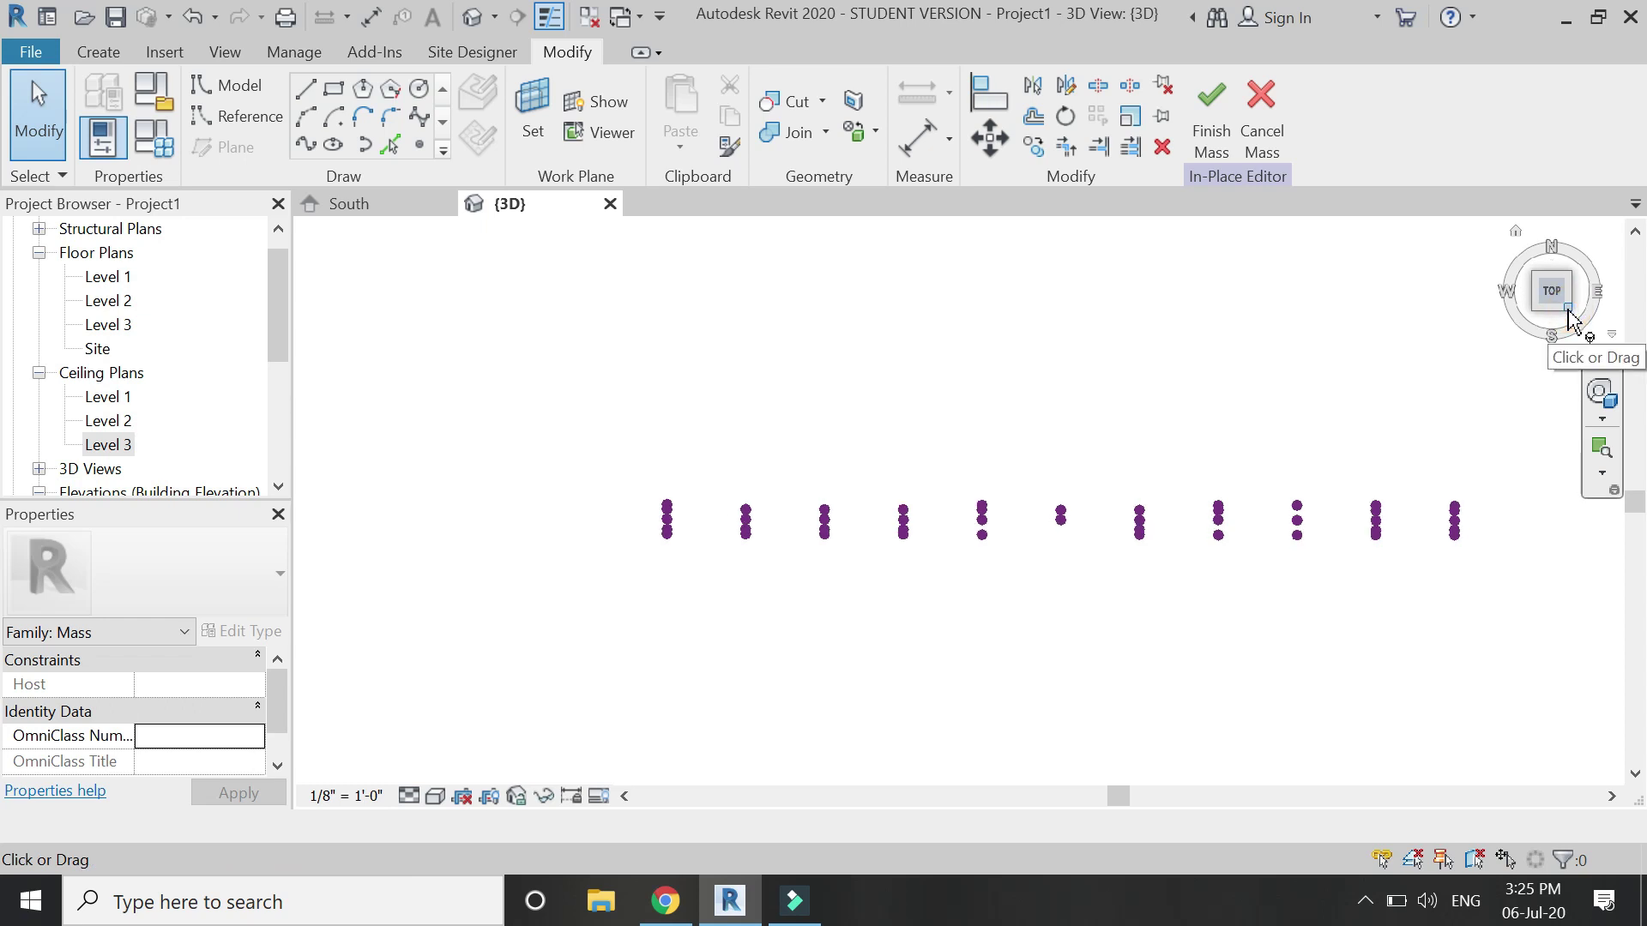
pyautogui.click(1569, 319)
pyautogui.scroll(3, 978, 540)
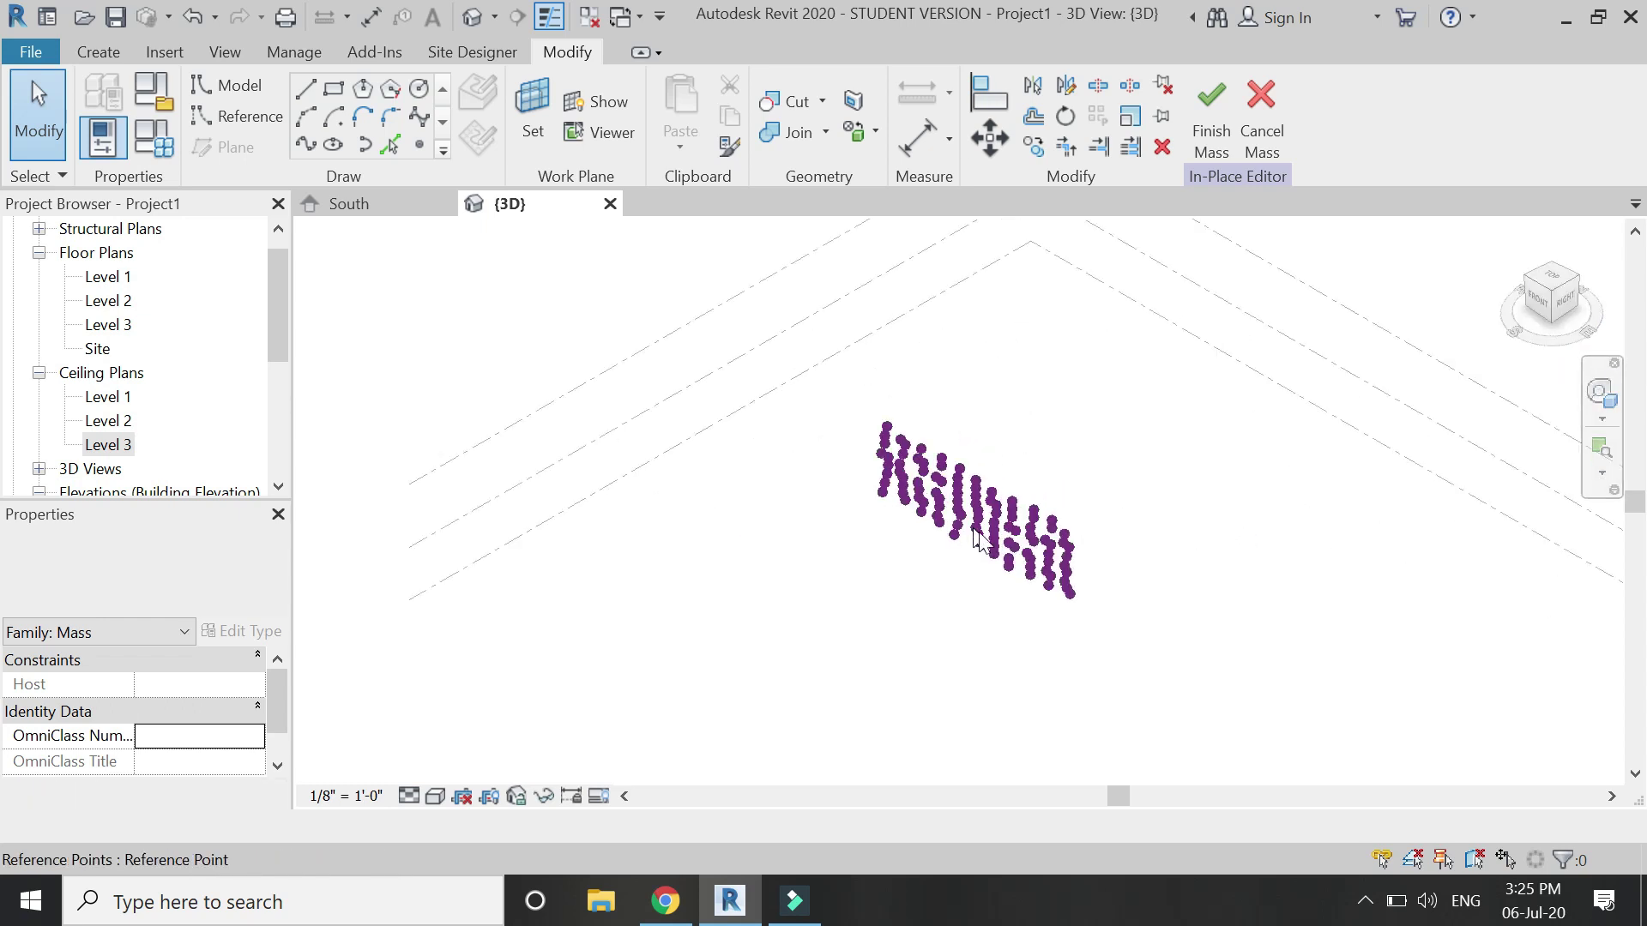
pyautogui.scroll(2, 978, 539)
pyautogui.scroll(1, 1000, 626)
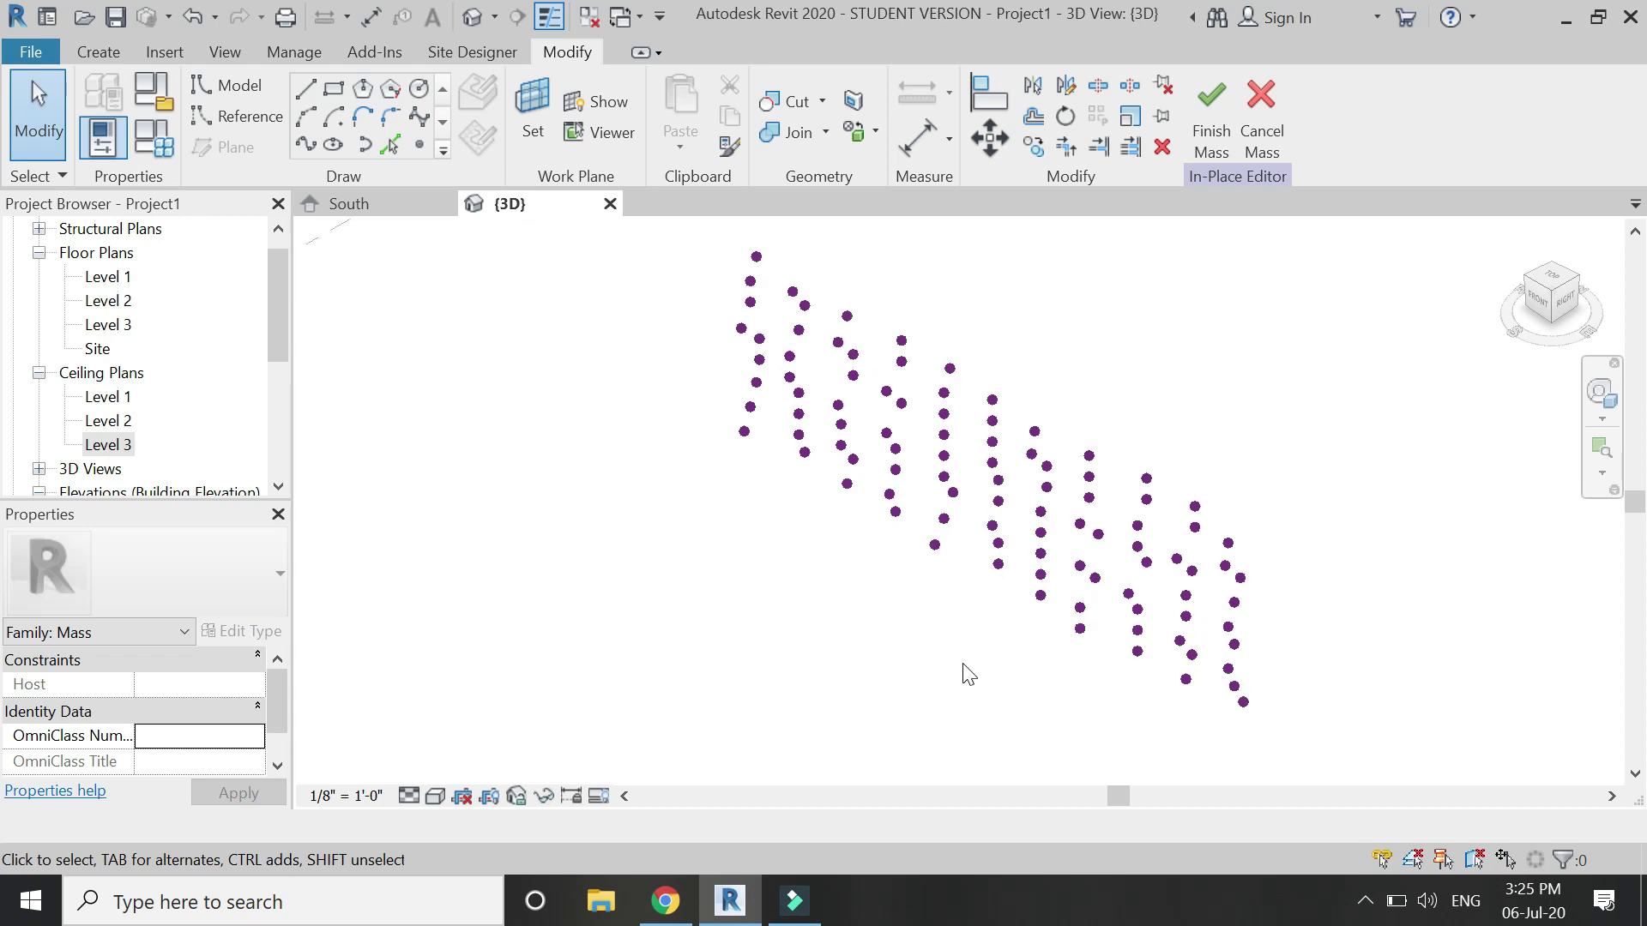
pyautogui.click(1600, 394)
pyautogui.moveTo(1297, 383); pyautogui.dragTo(945, 453)
pyautogui.moveTo(962, 571); pyautogui.dragTo(809, 522)
pyautogui.click(367, 206)
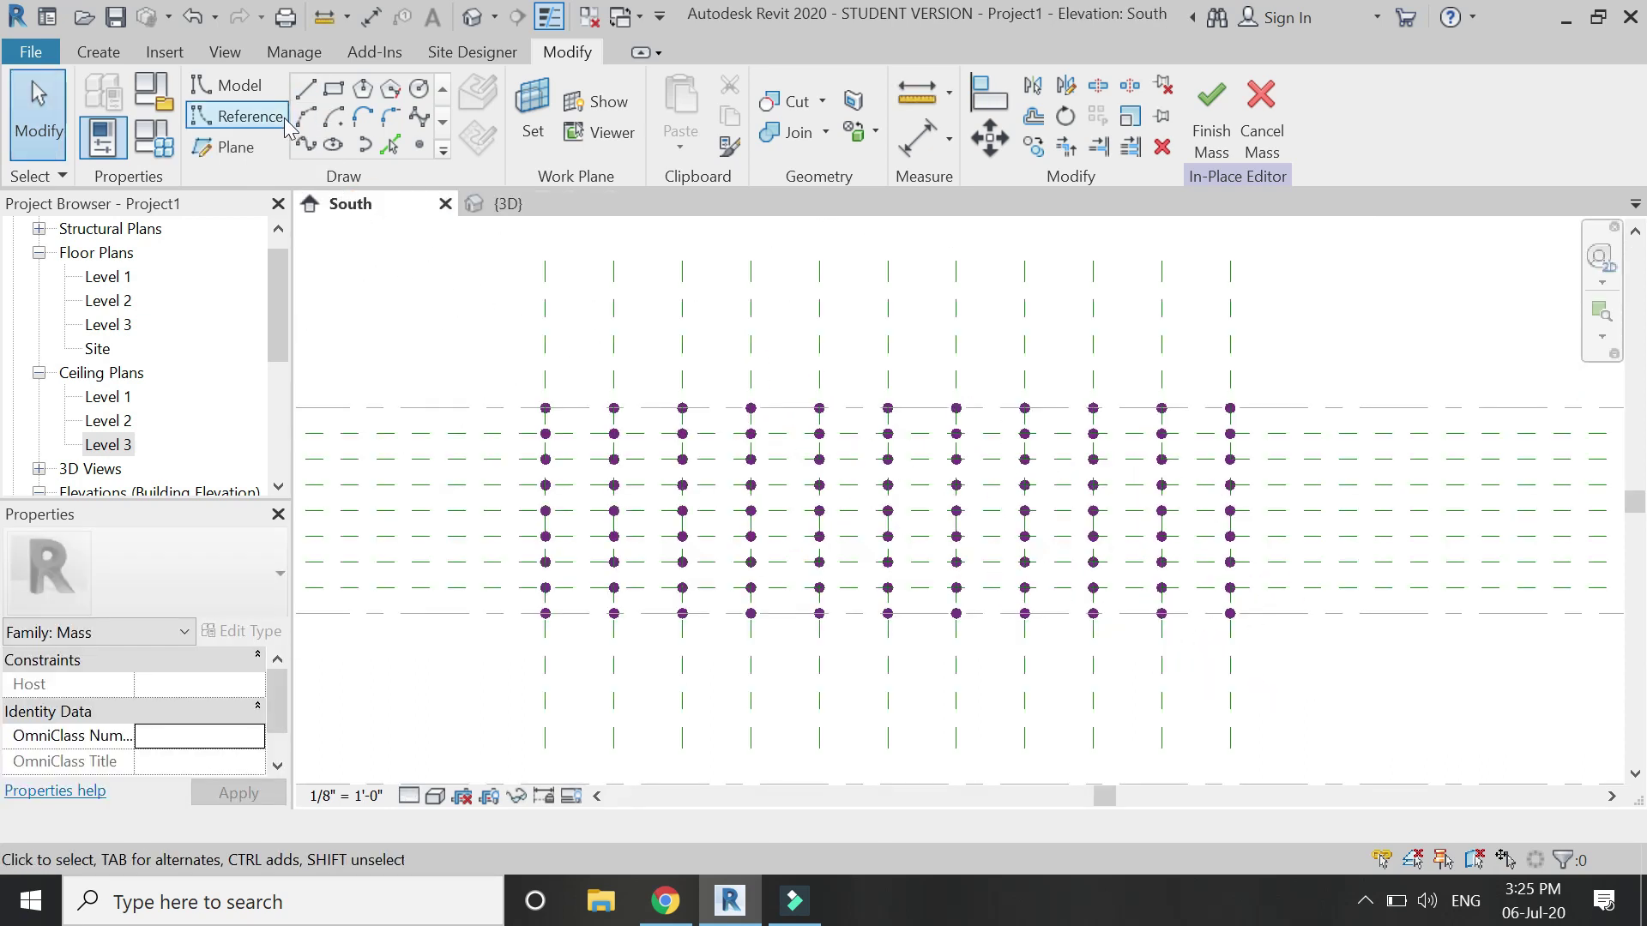
# - Draw reference lines with 3D snapping enabled, joining the first two Level 2 points and running diagonally to the first-column point above
pyautogui.click(249, 116)
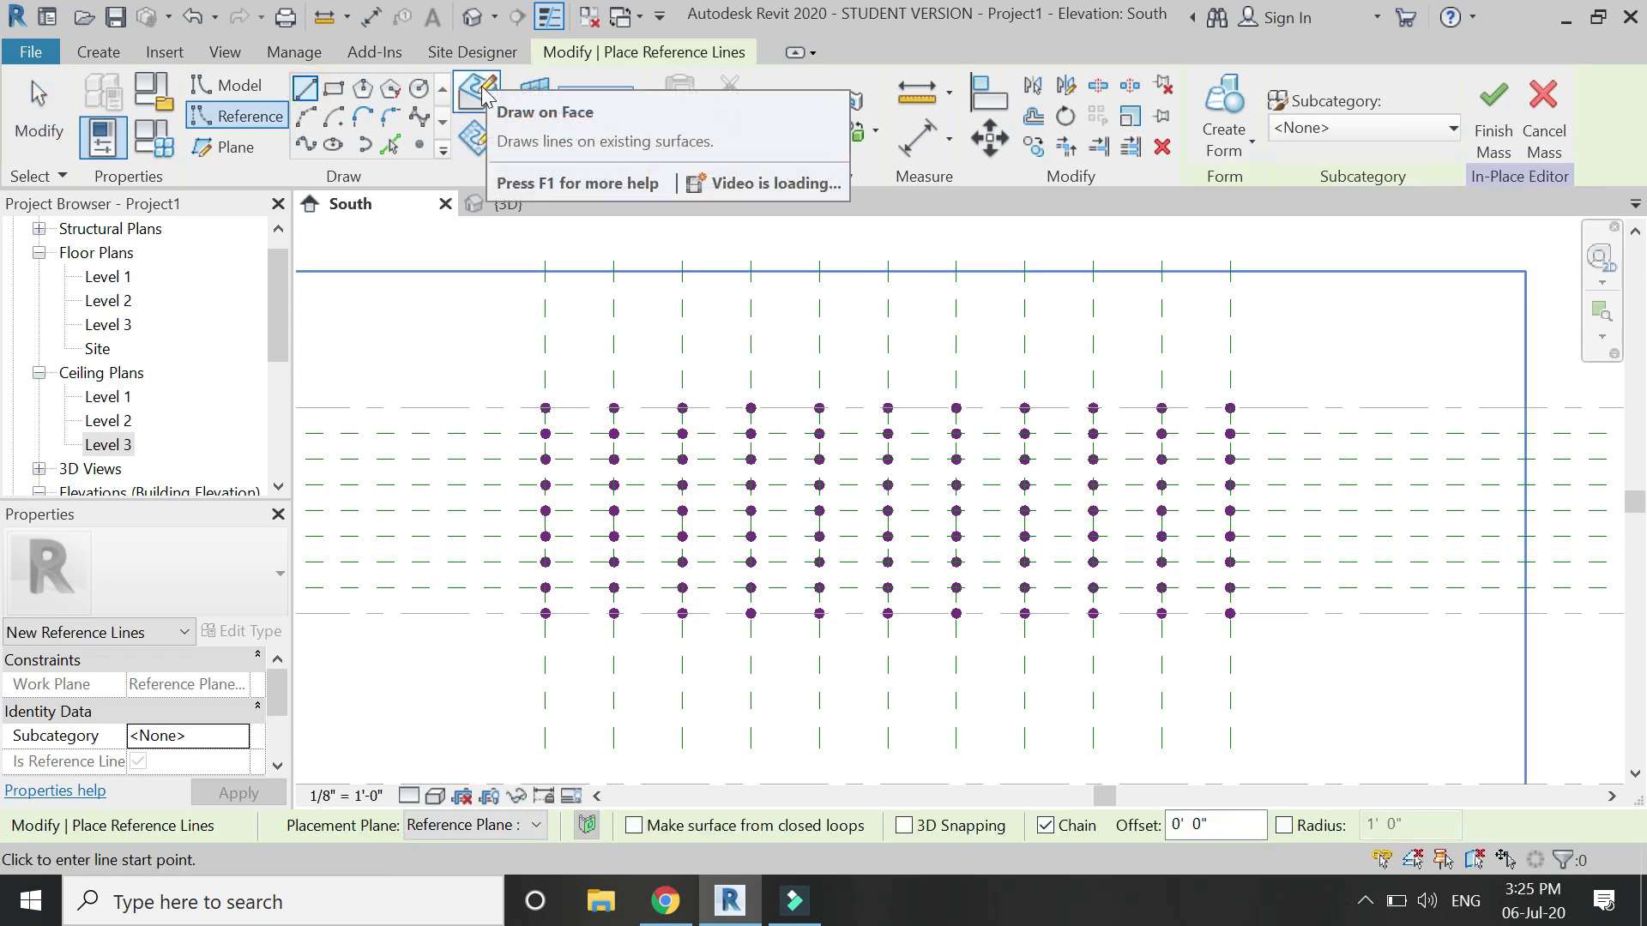
pyautogui.click(905, 825)
pyautogui.scroll(3, 589, 525)
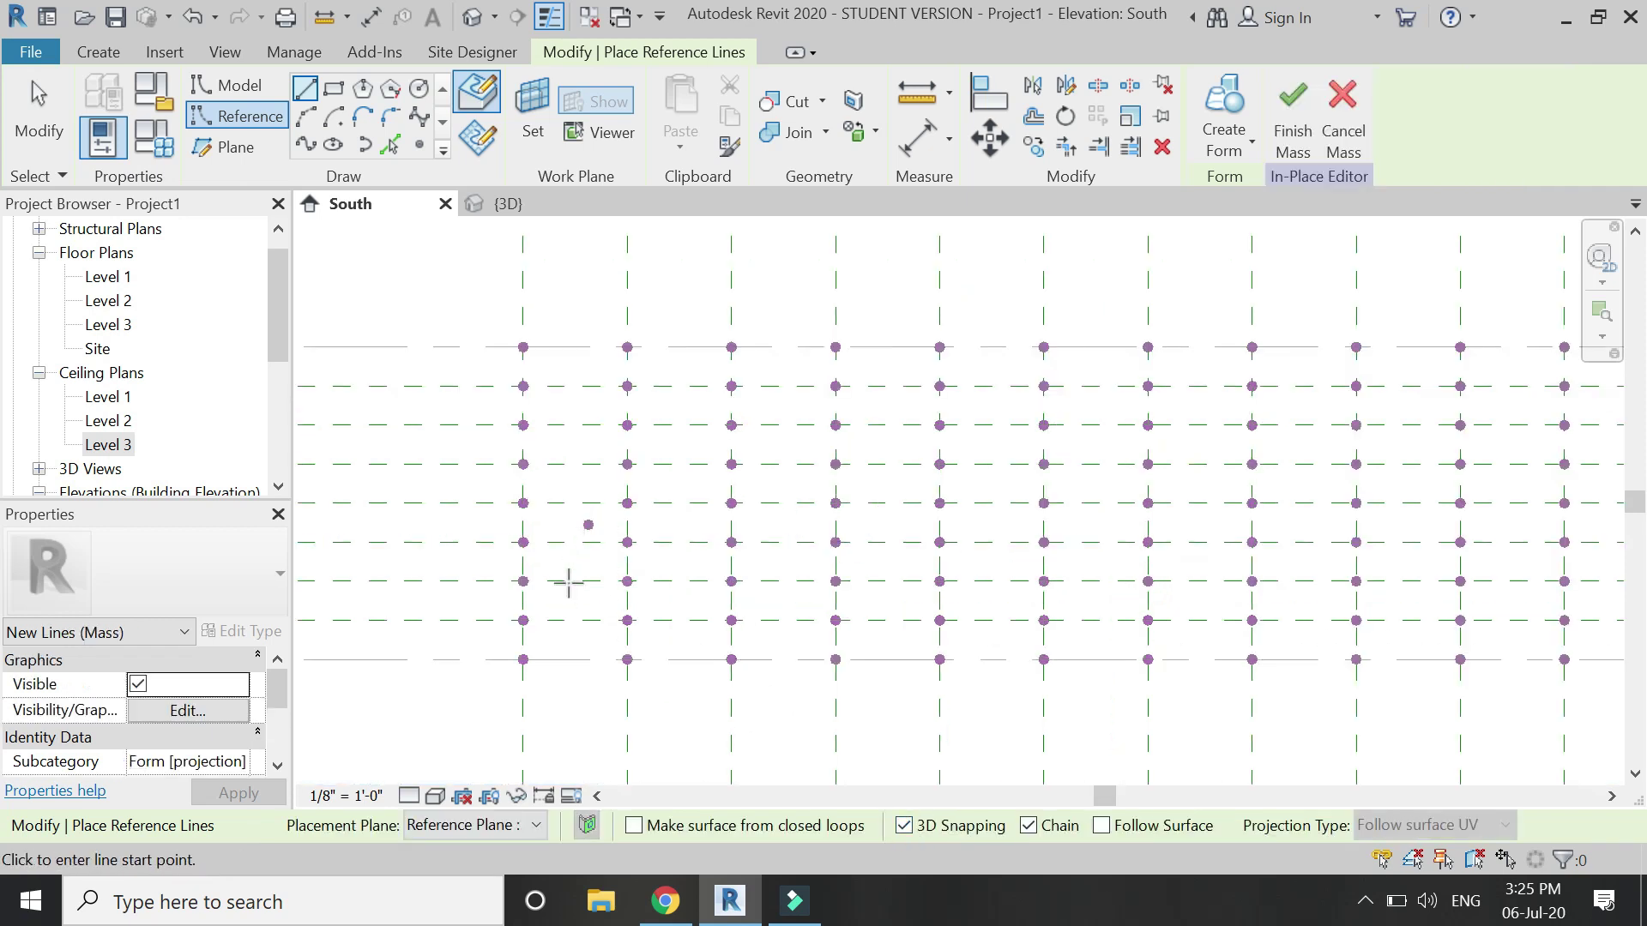
pyautogui.click(523, 659)
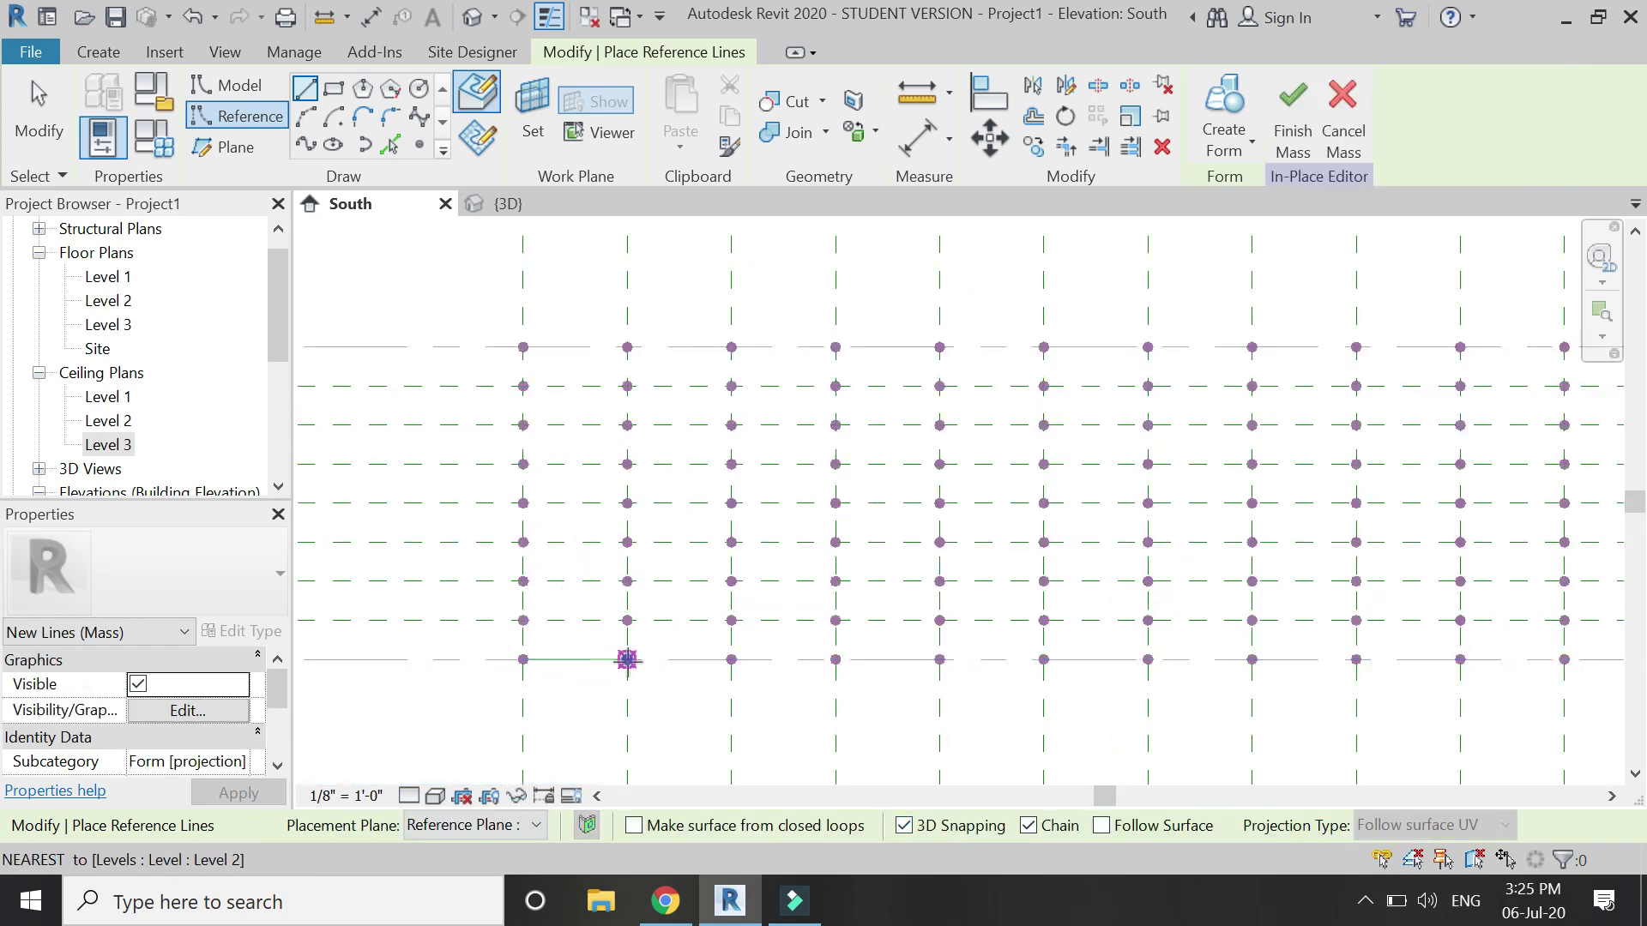
pyautogui.click(627, 659)
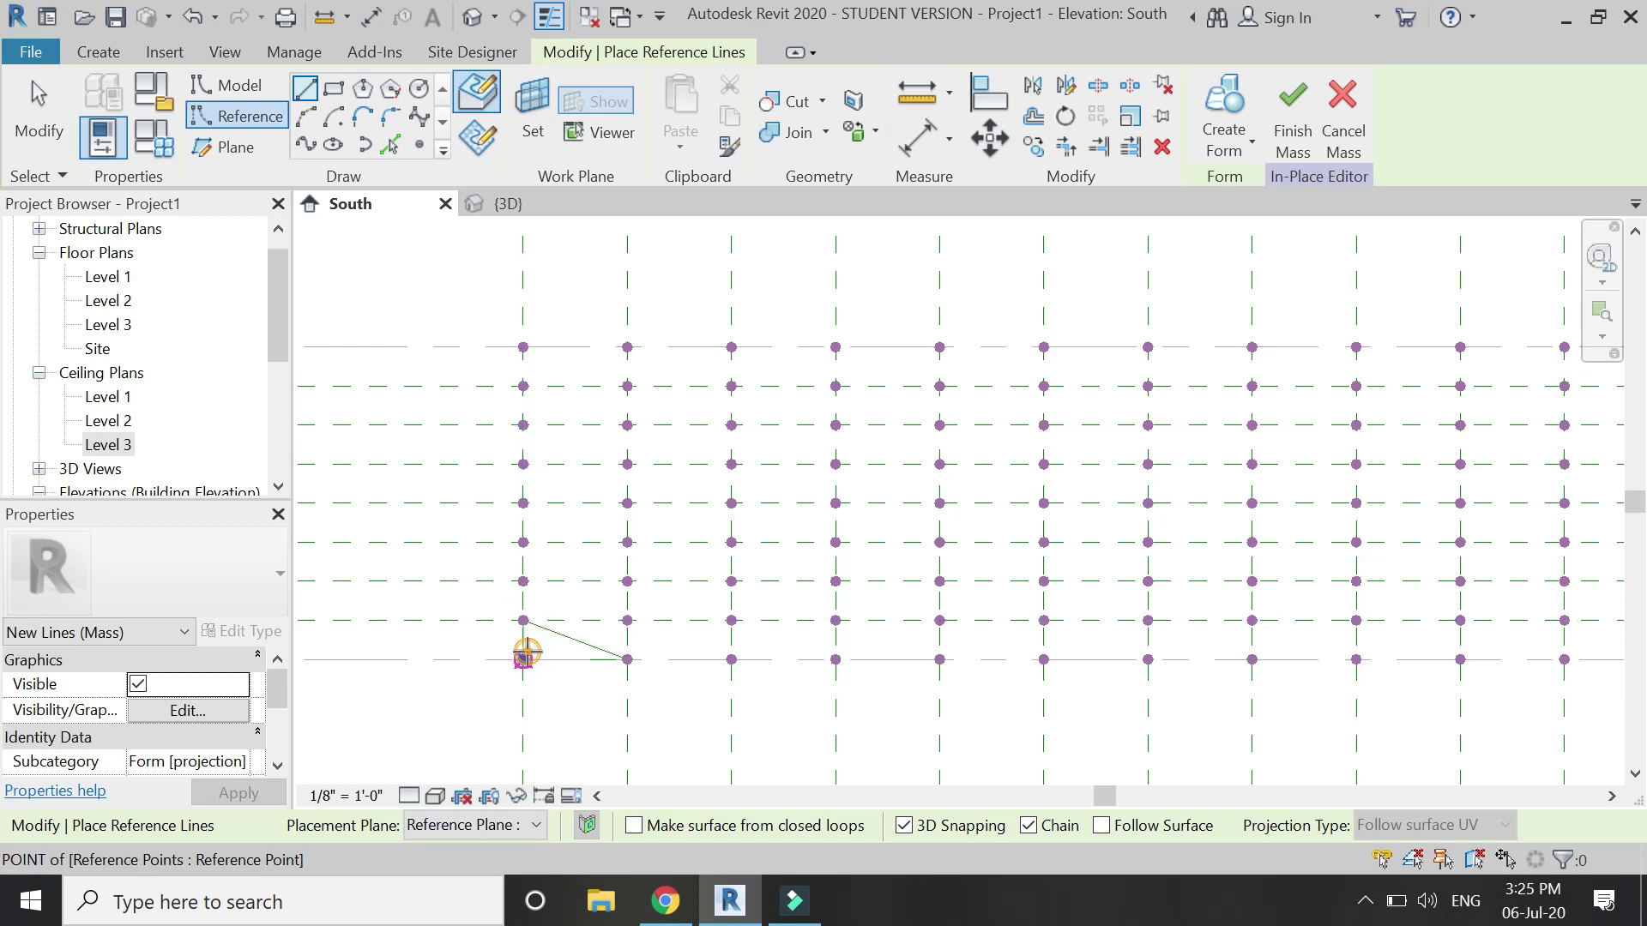
pyautogui.press('Escape')
# - Connect the remaining reference points along Level 2 with reference lines, from the second column to the last
pyautogui.click(627, 660)
pyautogui.click(834, 660)
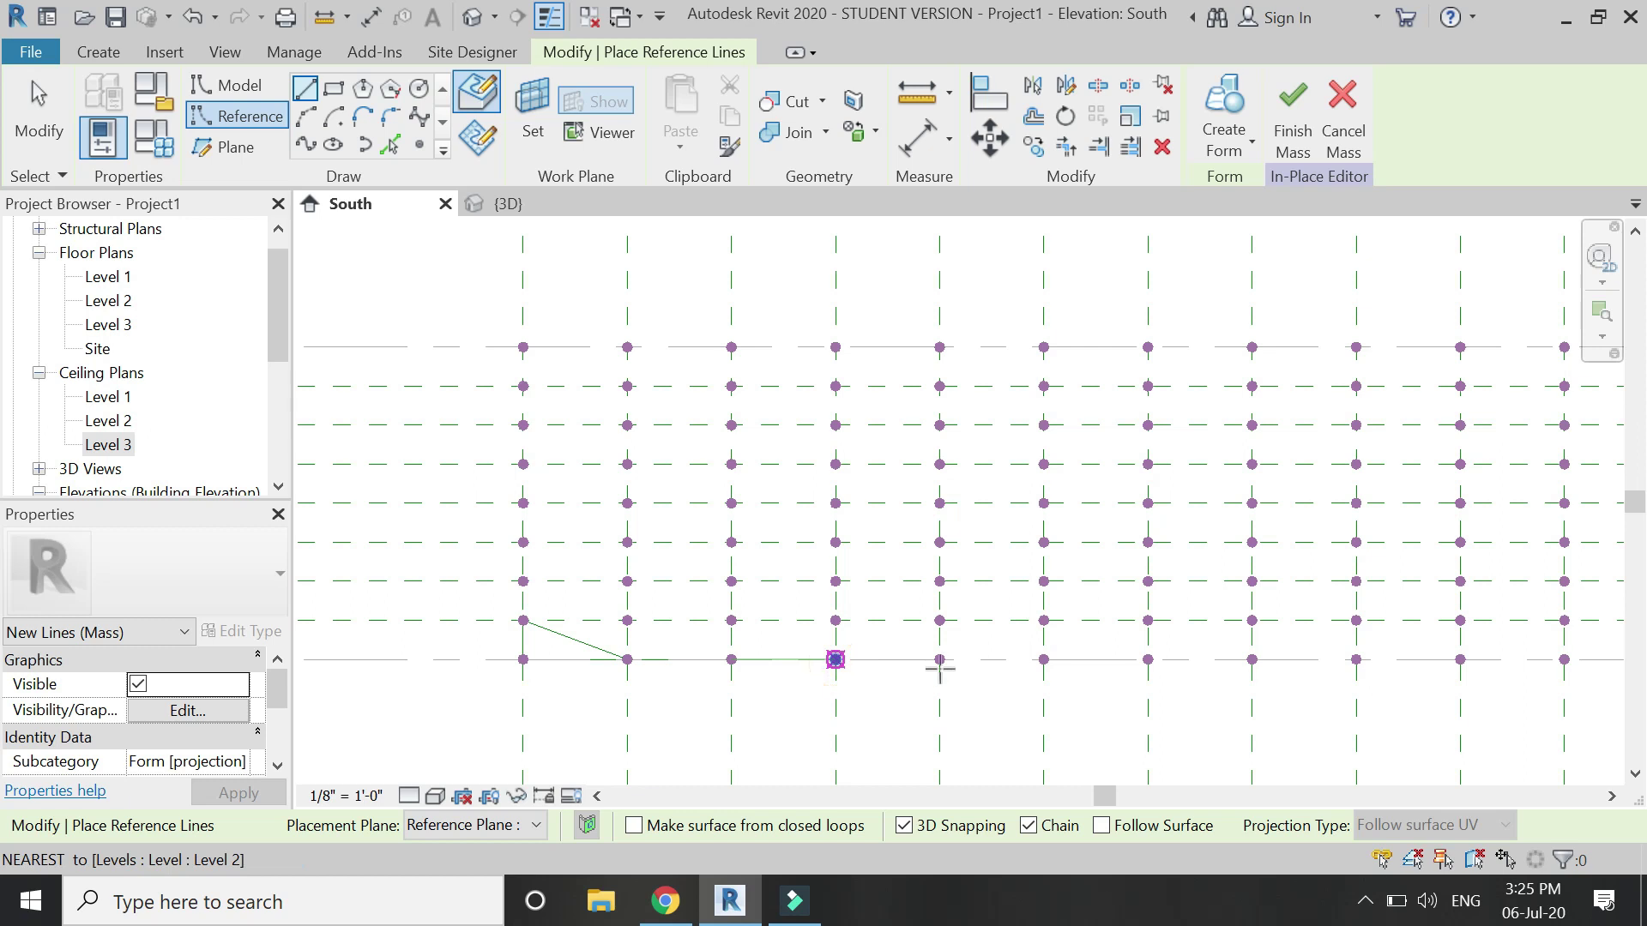
pyautogui.click(1148, 659)
pyautogui.scroll(-2, 573, 644)
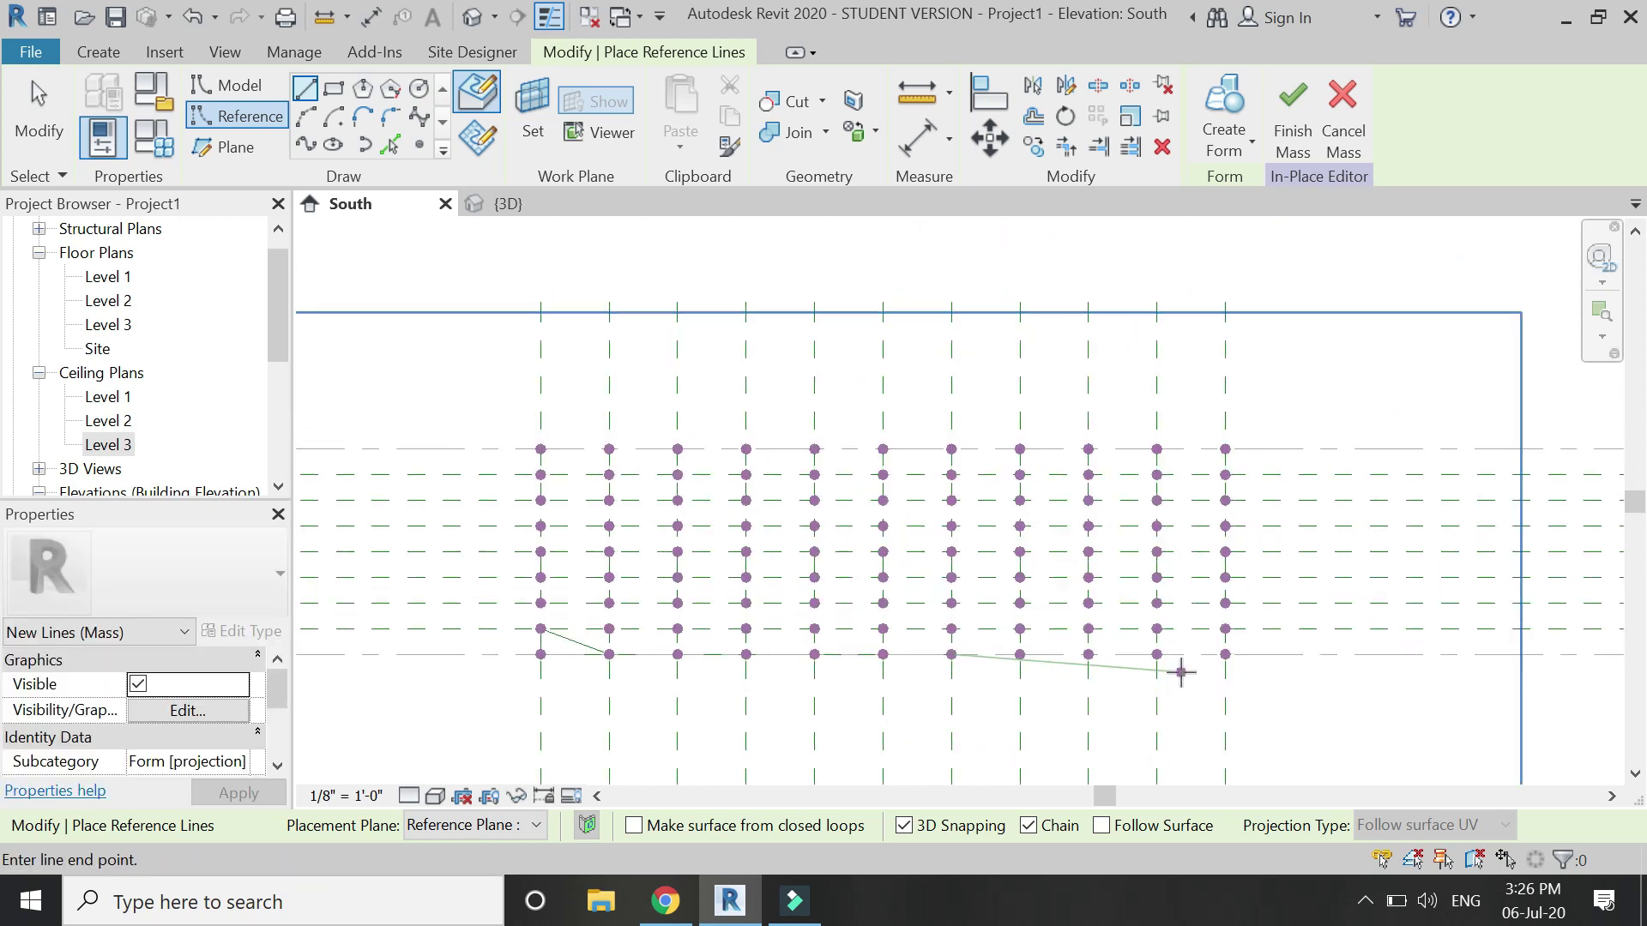
pyautogui.scroll(1, 1134, 654)
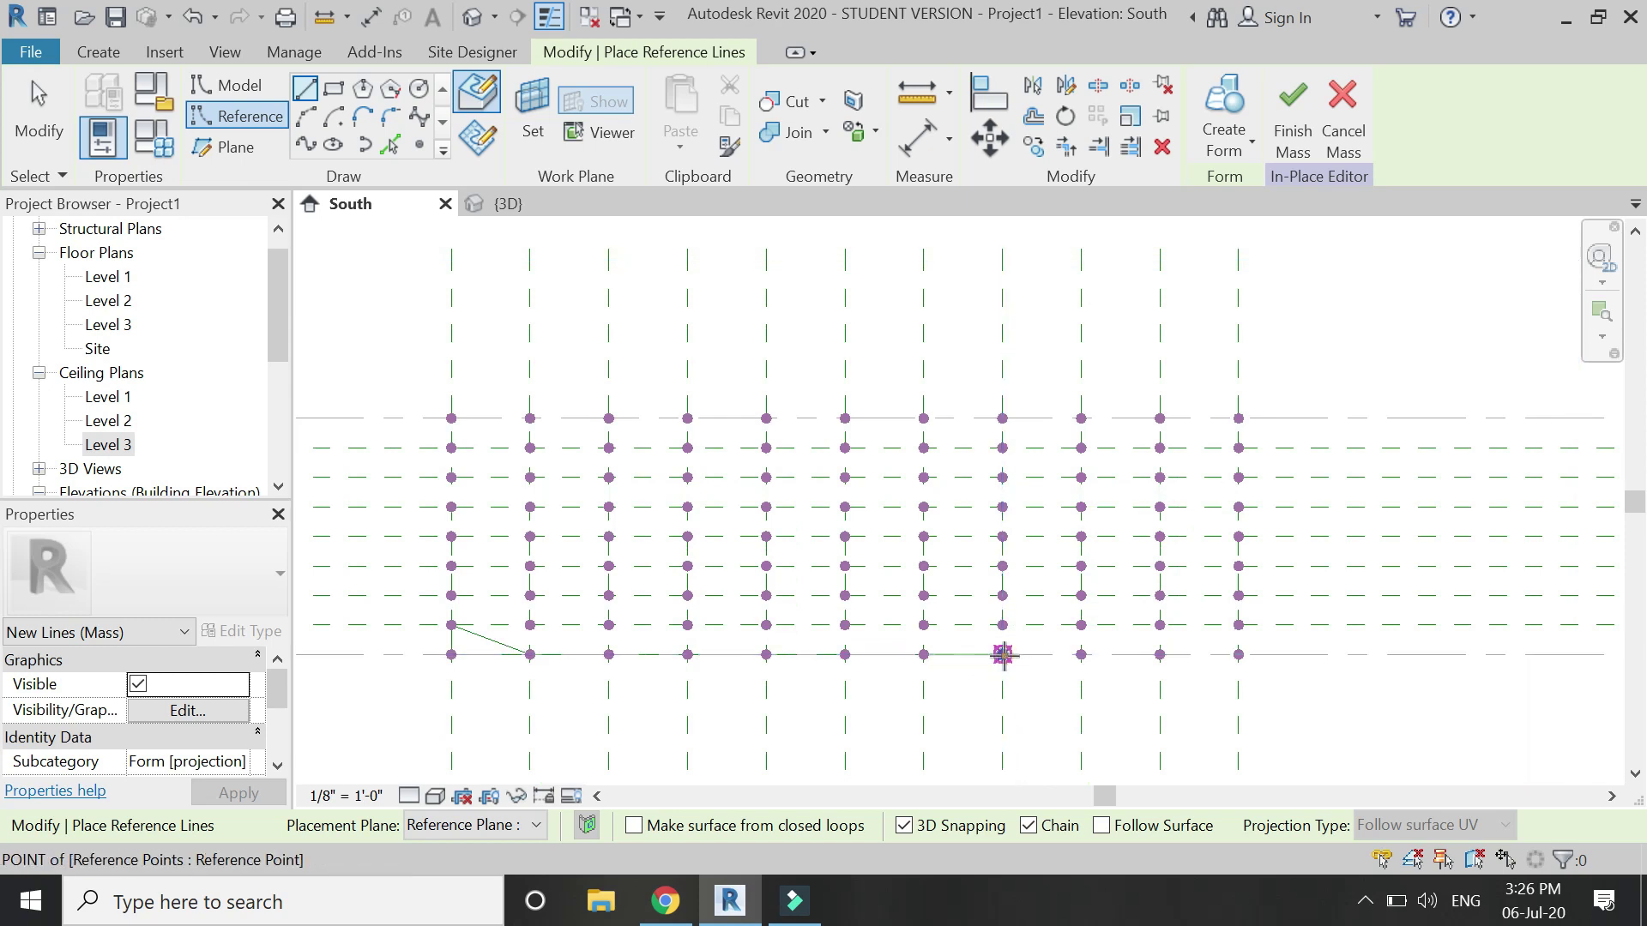
pyautogui.click(1080, 654)
pyautogui.click(1202, 659)
pyautogui.click(1239, 655)
# - Continue the reference lines up the last column and back along the Level 3 points to the first column
pyautogui.click(1238, 595)
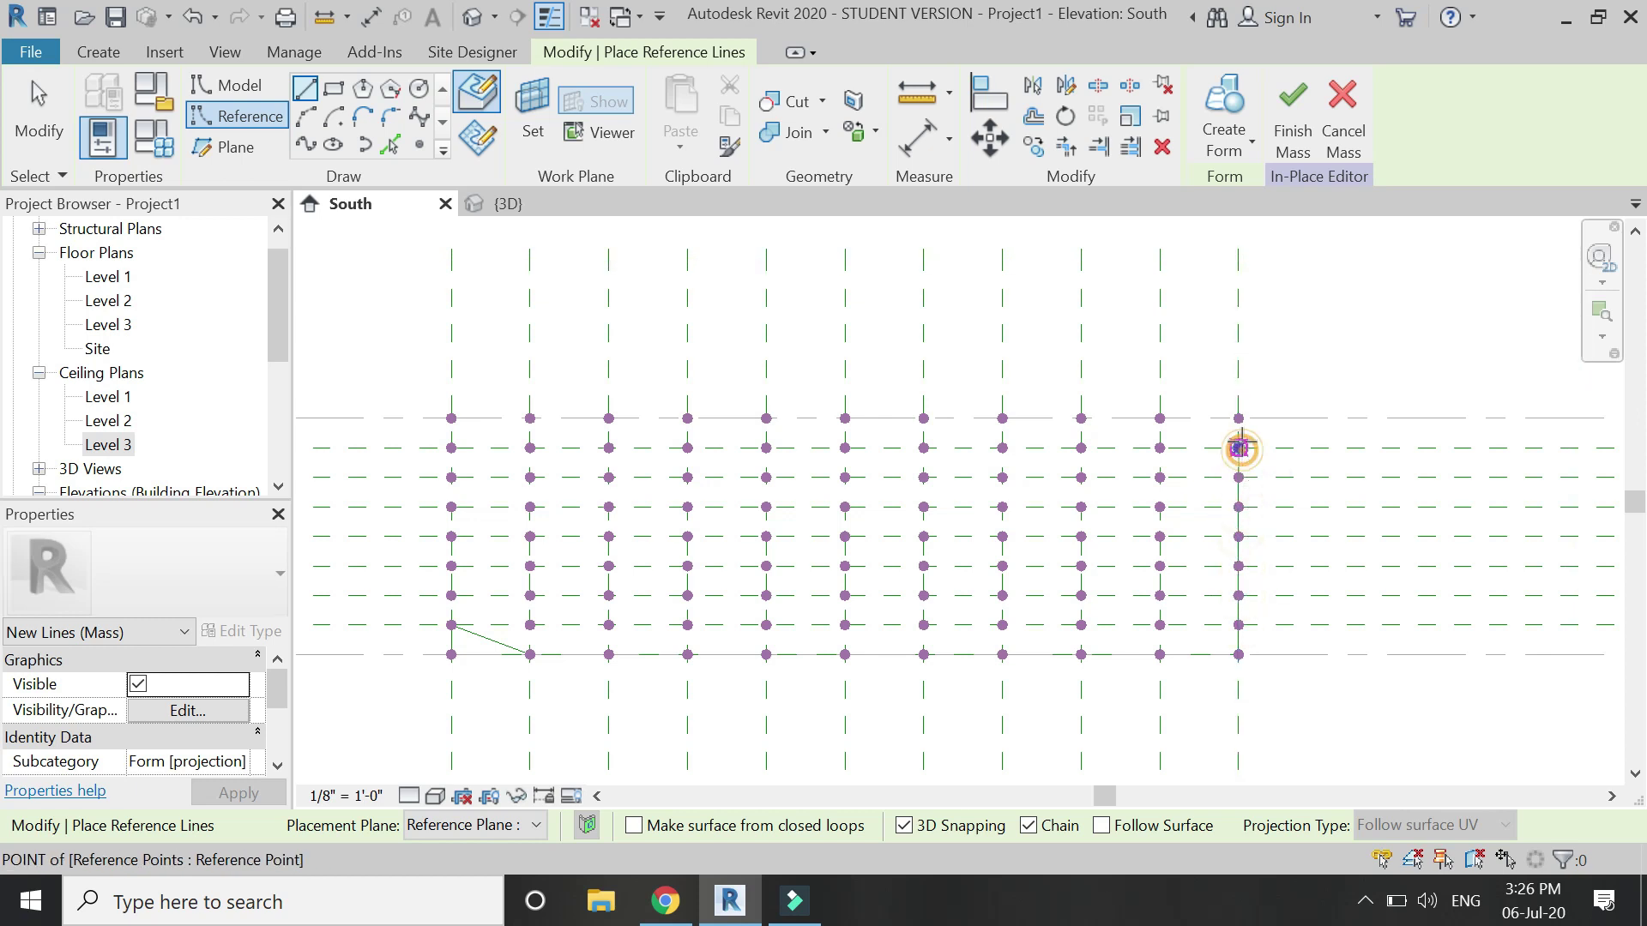
pyautogui.click(1208, 420)
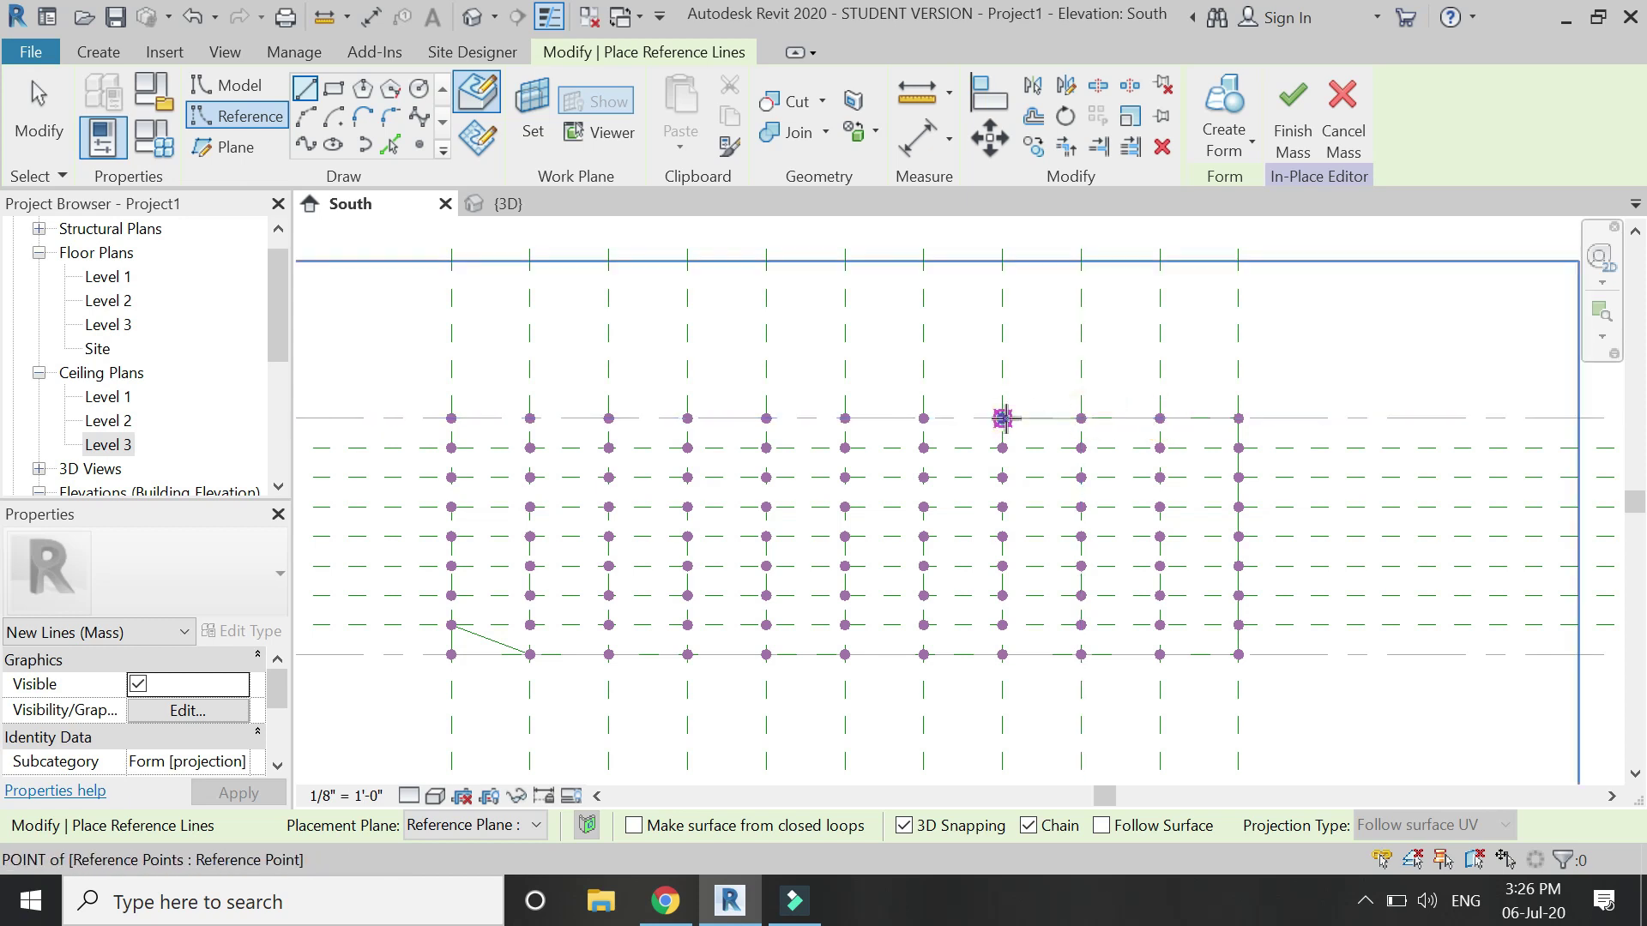
pyautogui.click(845, 418)
pyautogui.click(766, 417)
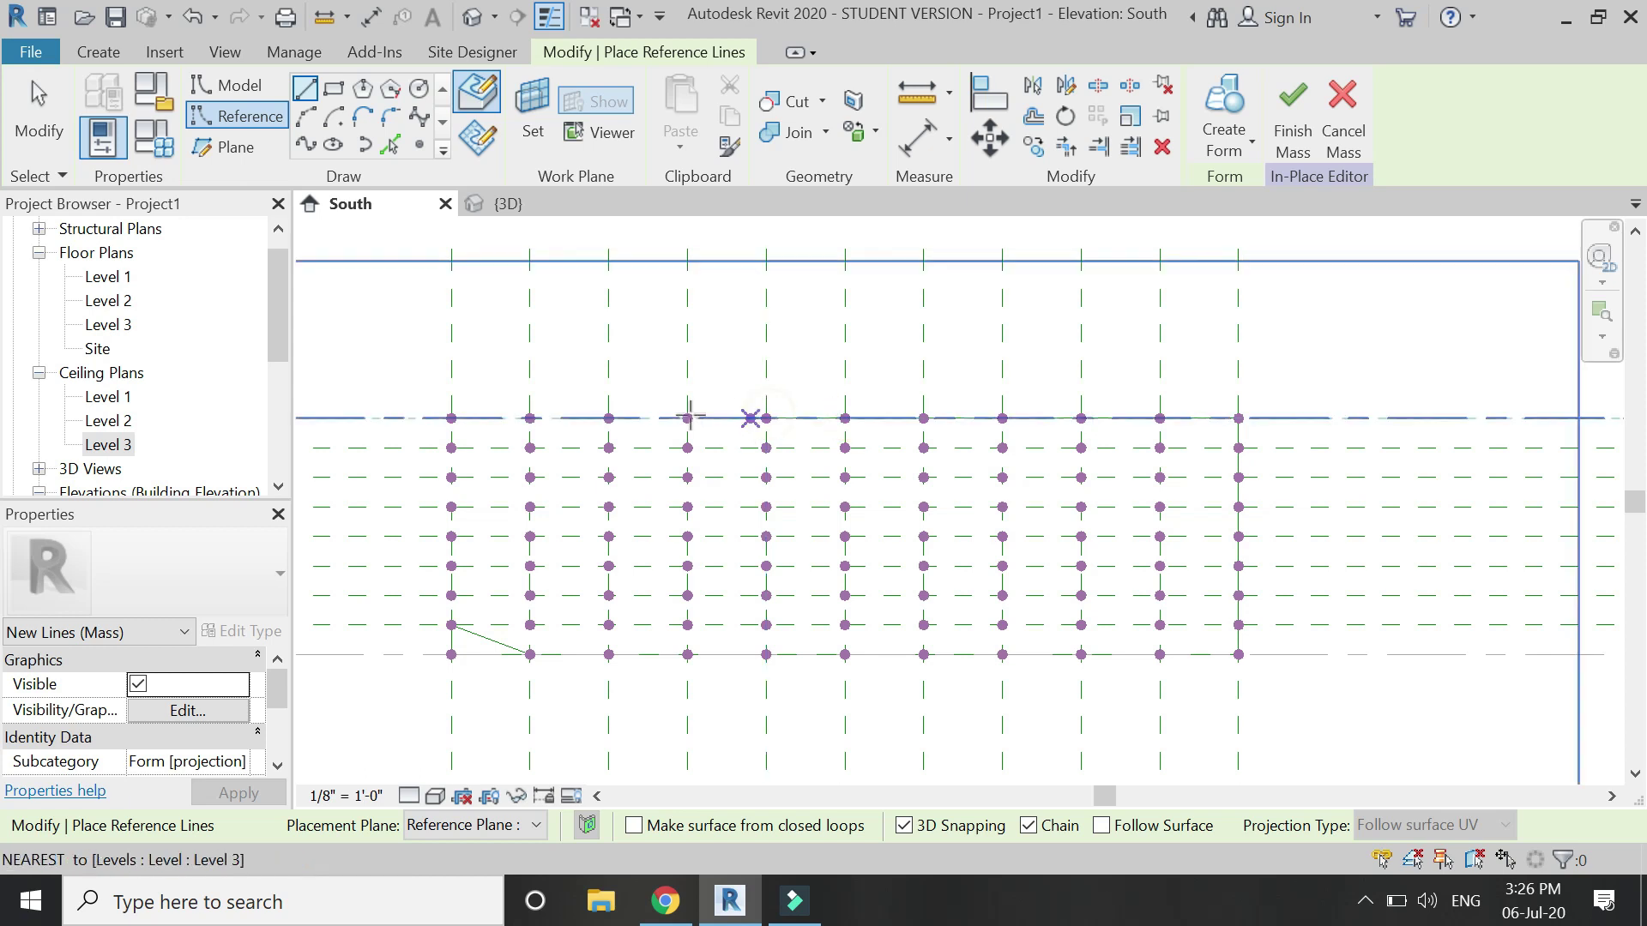
pyautogui.click(687, 418)
pyautogui.click(609, 418)
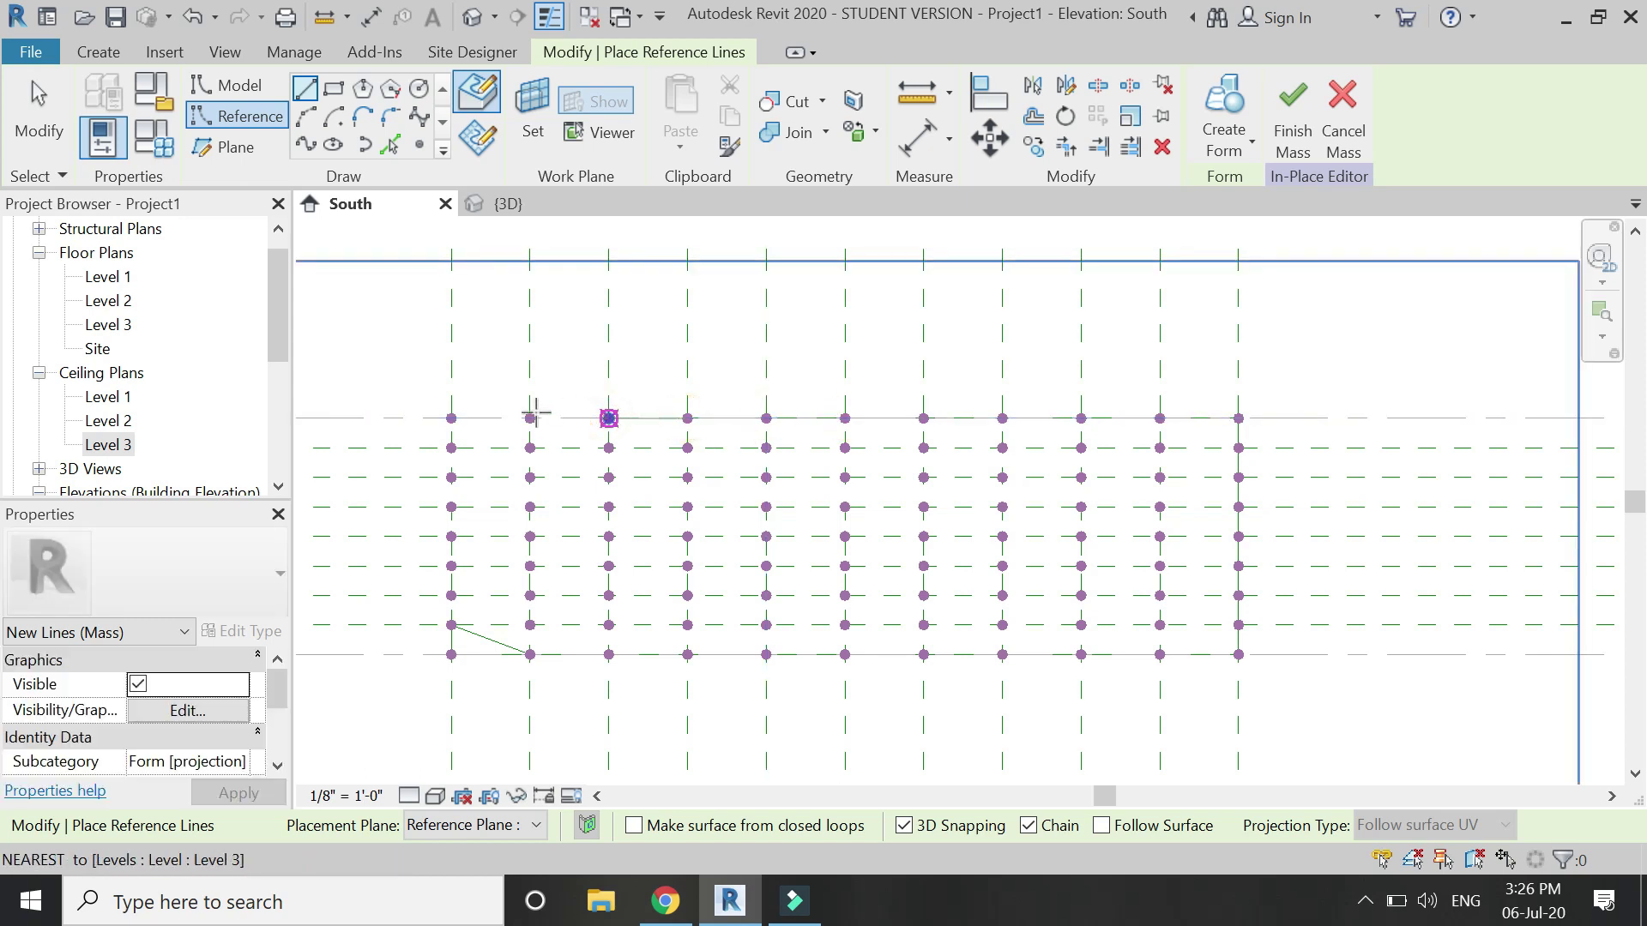
pyautogui.click(530, 418)
pyautogui.click(451, 418)
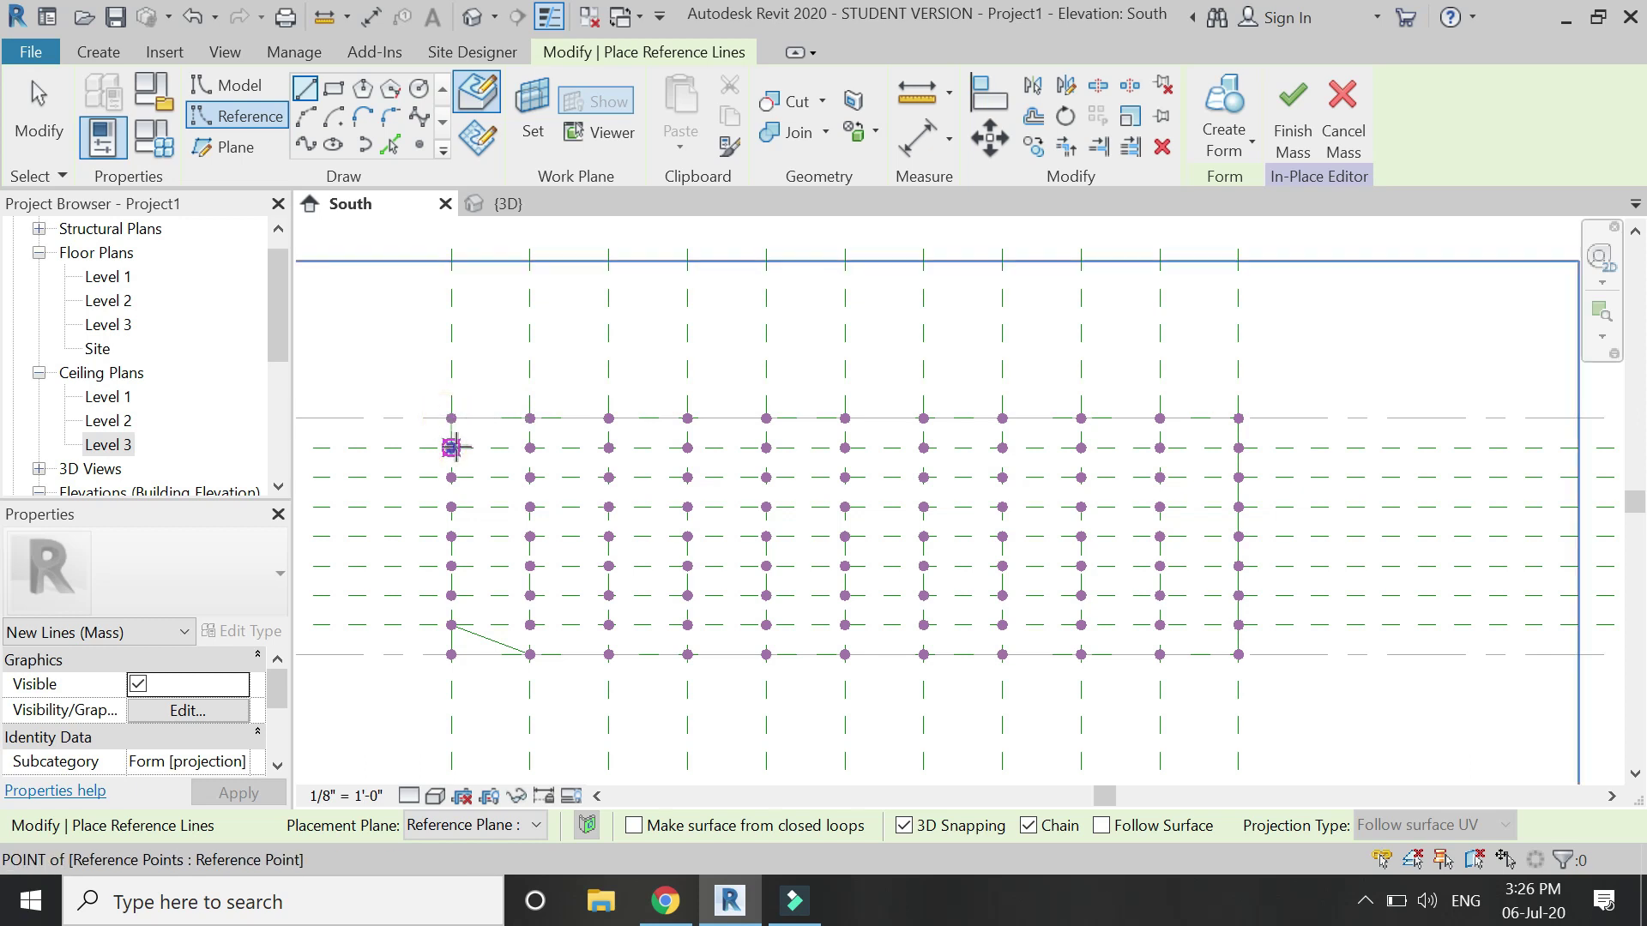
# - Run reference lines down the first column and connect the remaining points with horizontal, vertical and diagonal lines into a triangulated mesh
pyautogui.click(451, 506)
pyautogui.click(451, 565)
pyautogui.click(451, 624)
pyautogui.click(529, 625)
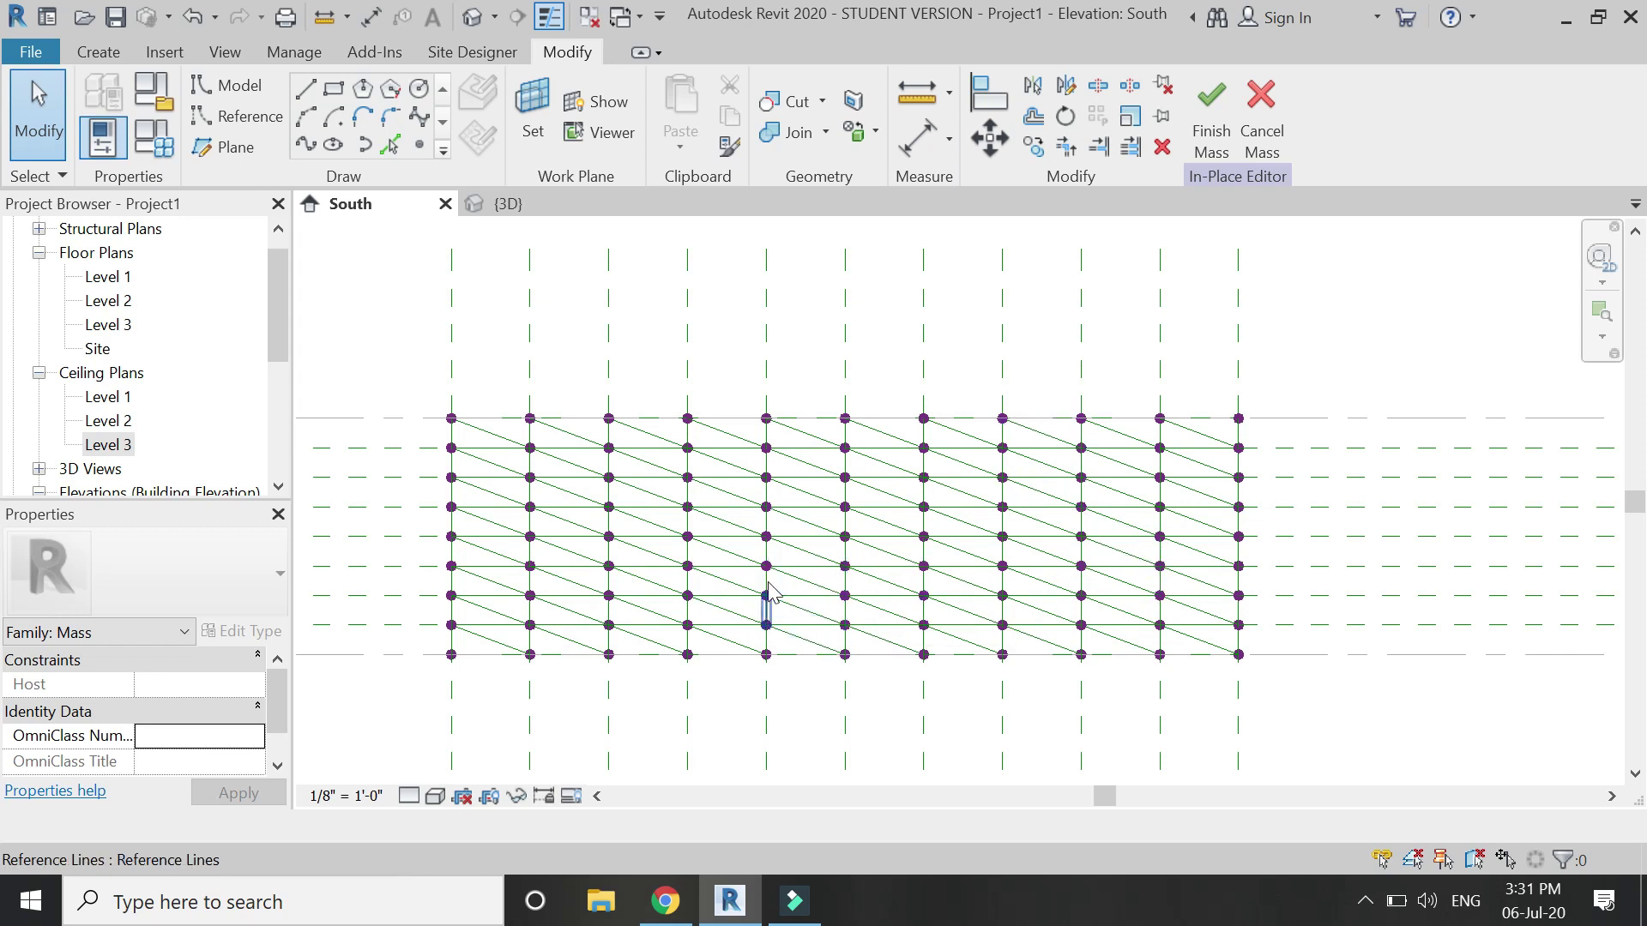
# - Examine the triangulated reference-line mesh in the 3D view, orbiting around its center toward the front
pyautogui.click(511, 205)
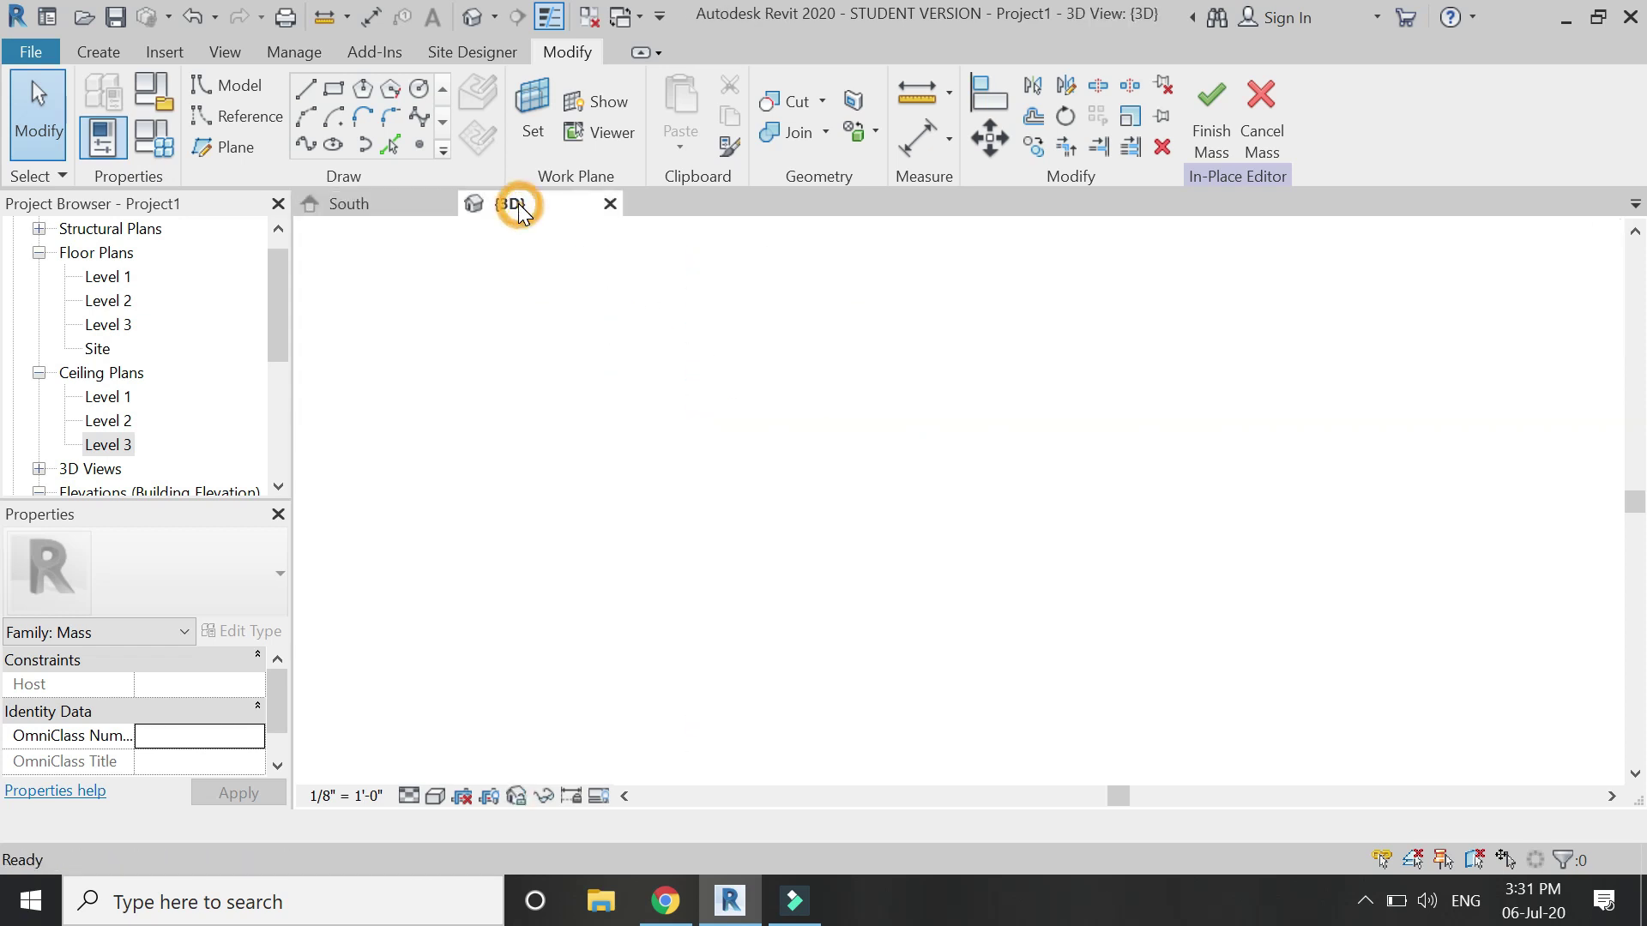
pyautogui.scroll(3, 761, 415)
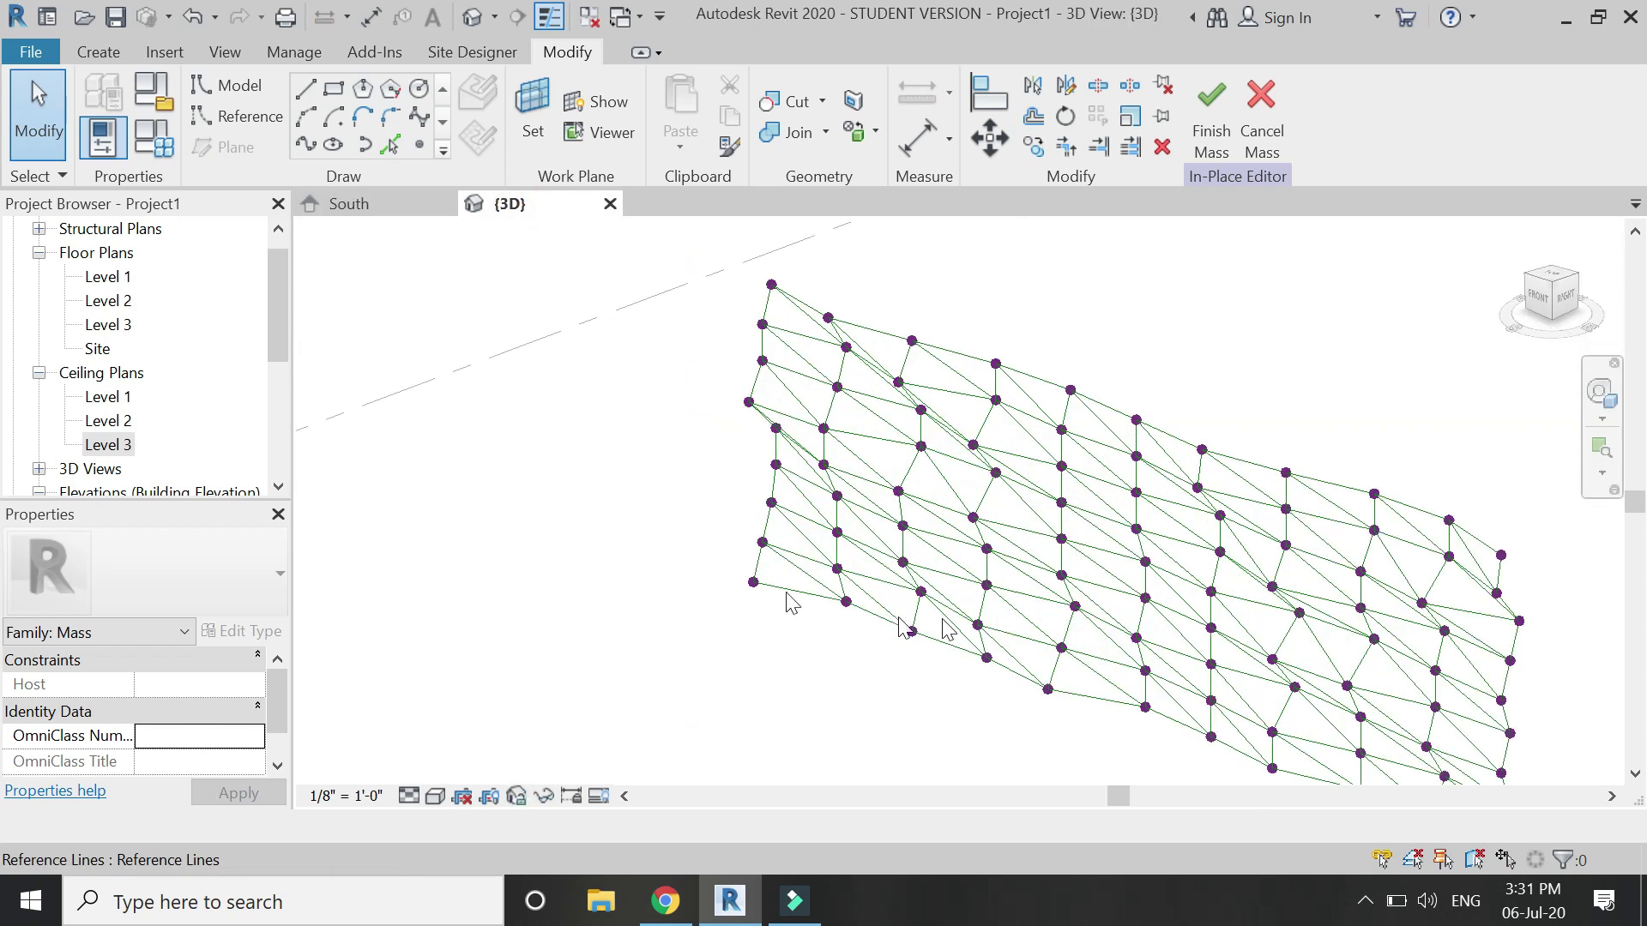
pyautogui.scroll(-1, 565, 453)
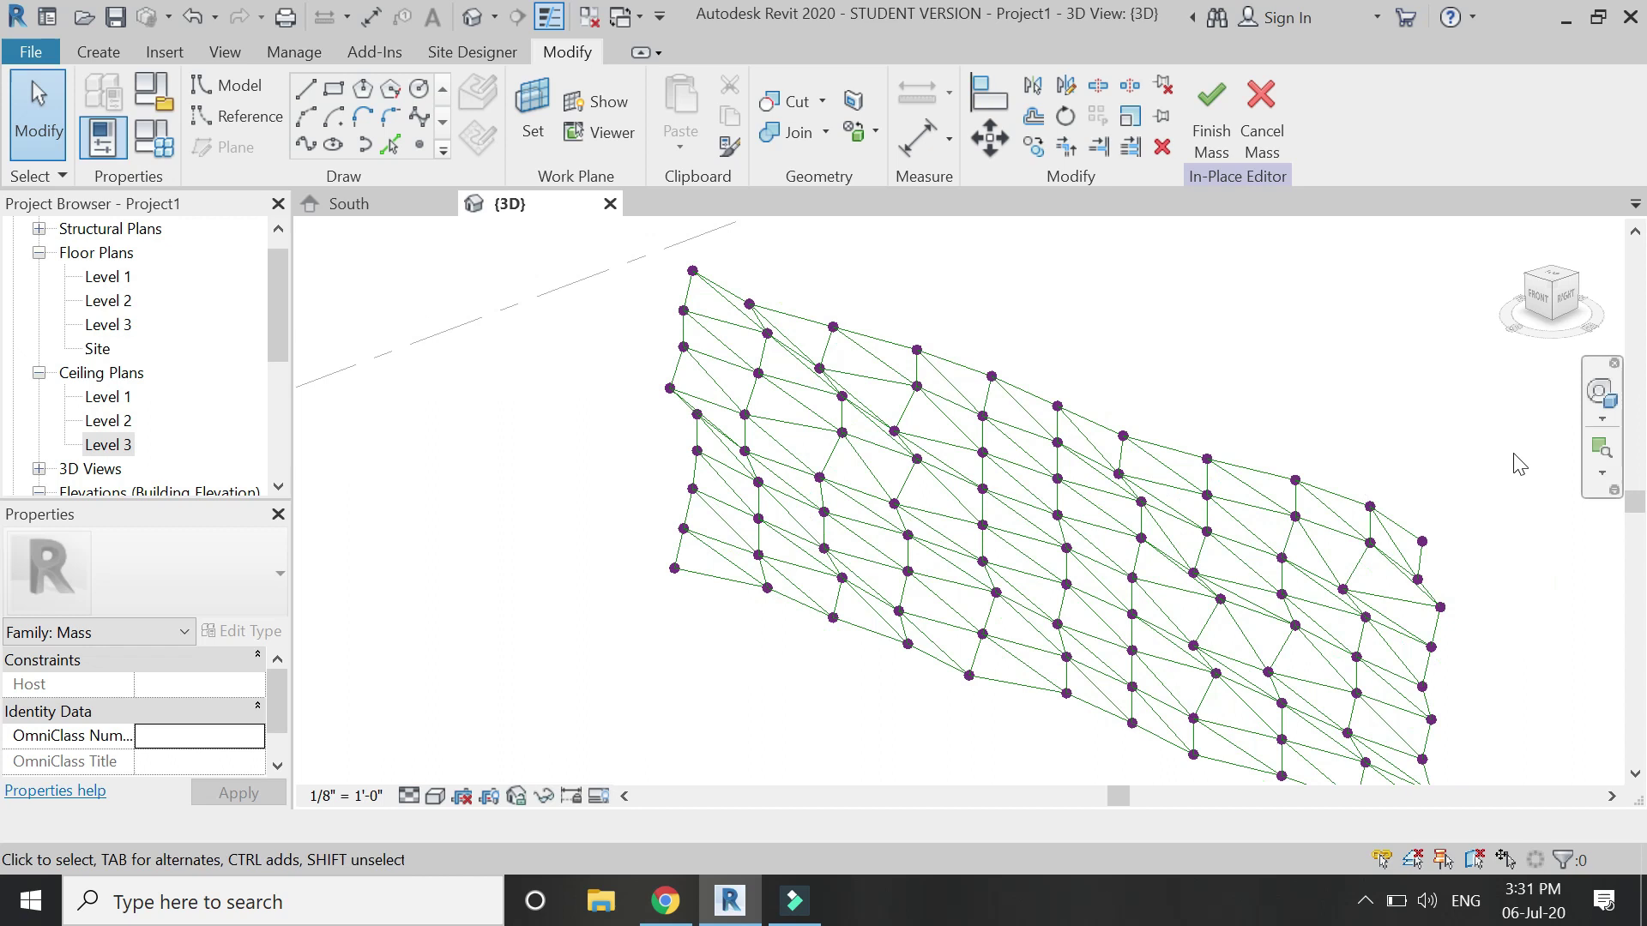
pyautogui.click(1597, 417)
pyautogui.moveTo(1380, 373); pyautogui.dragTo(969, 425)
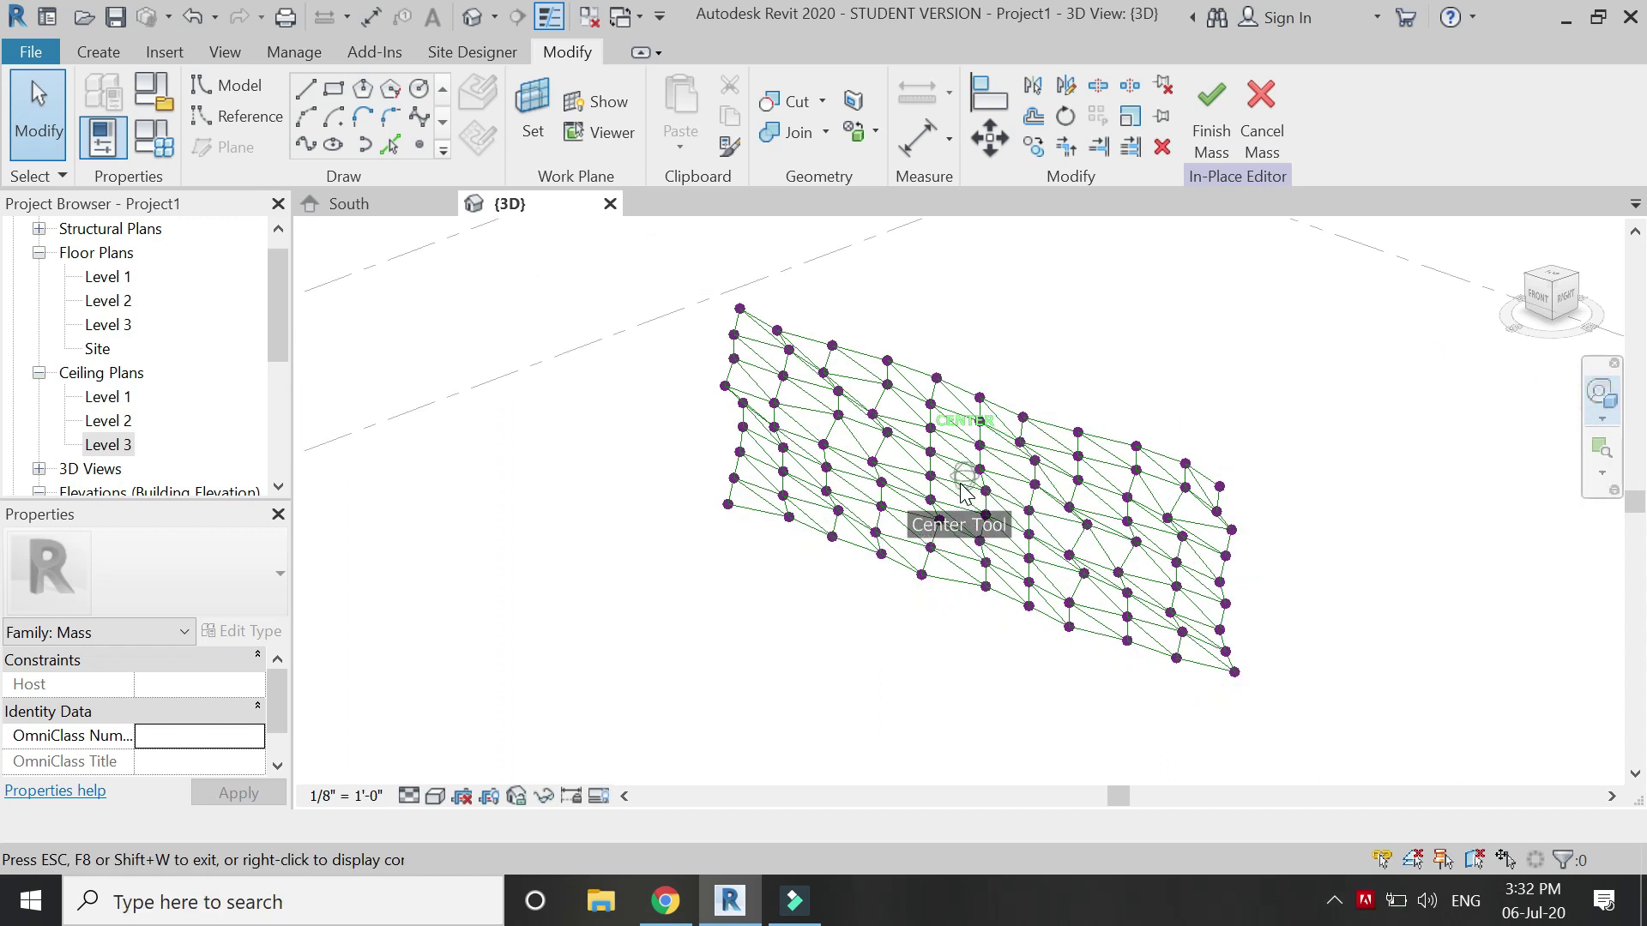
pyautogui.moveTo(1061, 592); pyautogui.dragTo(1378, 608)
pyautogui.press('Escape')
# - Create a flat triangular surface form from the three reference lines below the diagonal in the first column's lowest cell
pyautogui.scroll(5, 665, 661)
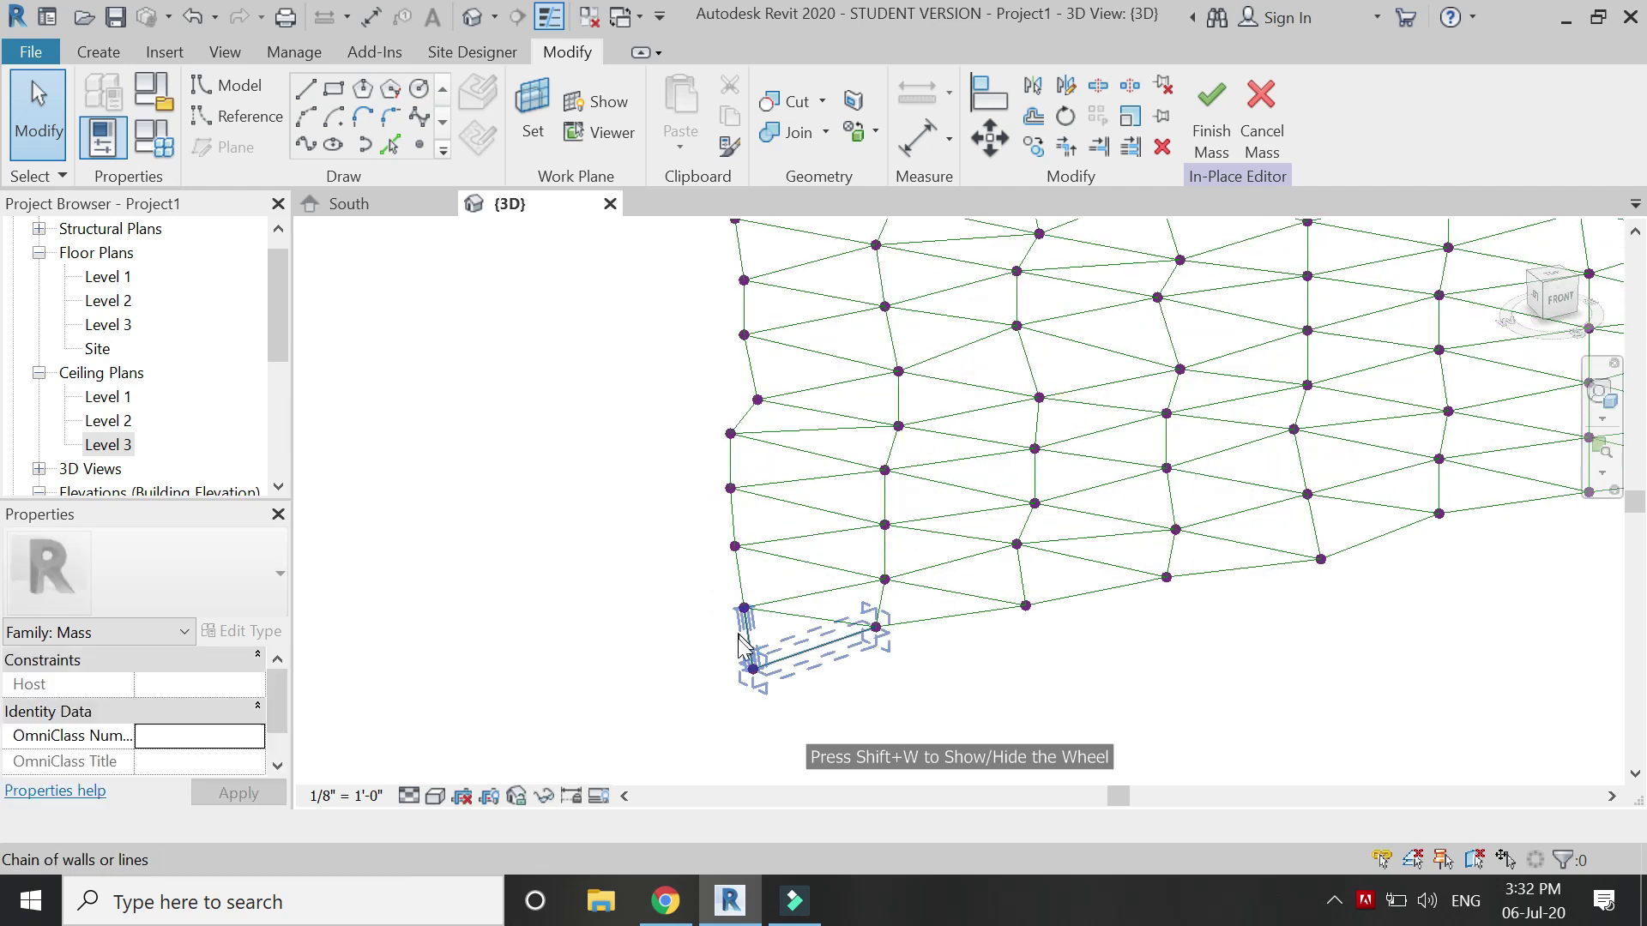
pyautogui.scroll(2, 739, 640)
pyautogui.click(827, 629)
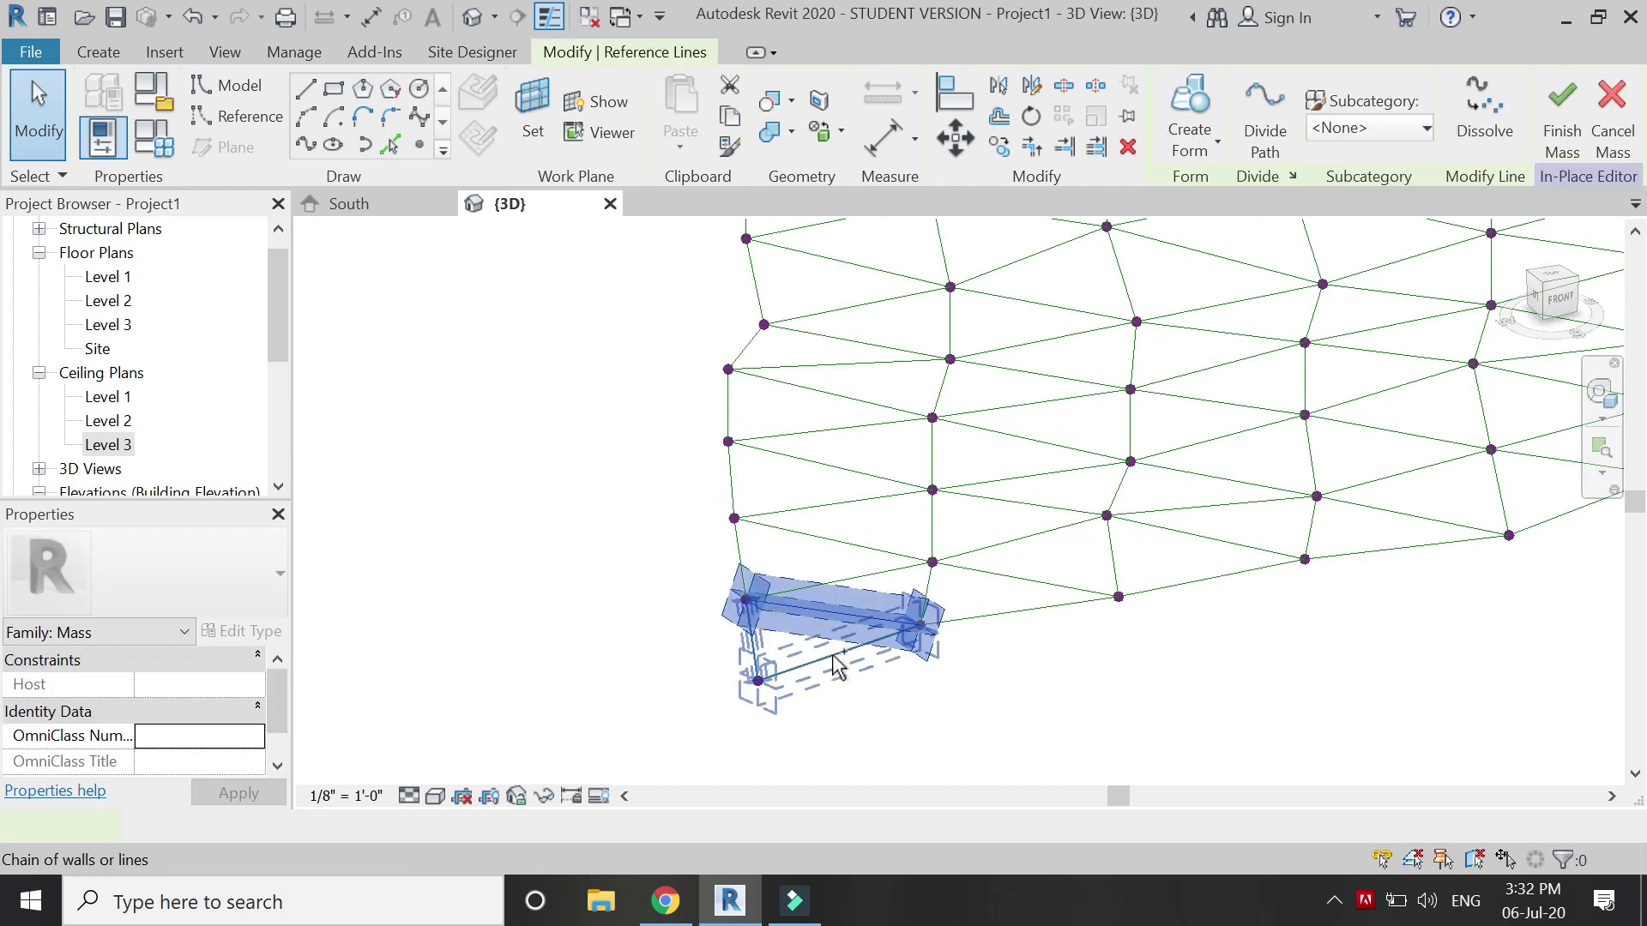
pyautogui.click(836, 665)
pyautogui.click(1064, 107)
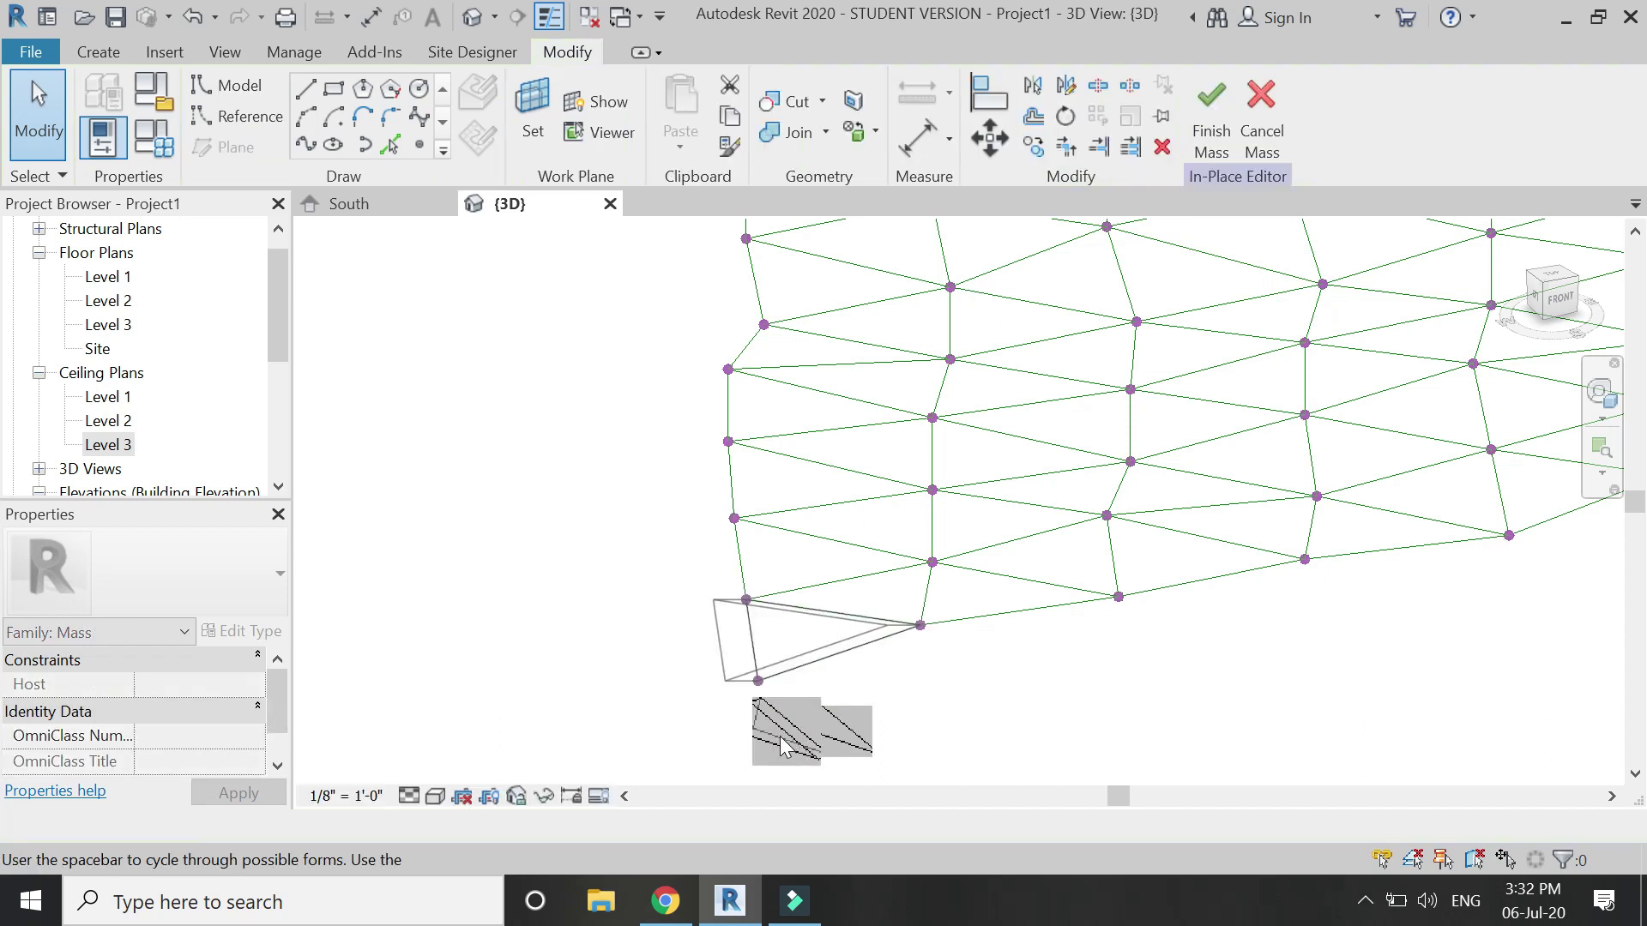
pyautogui.click(843, 736)
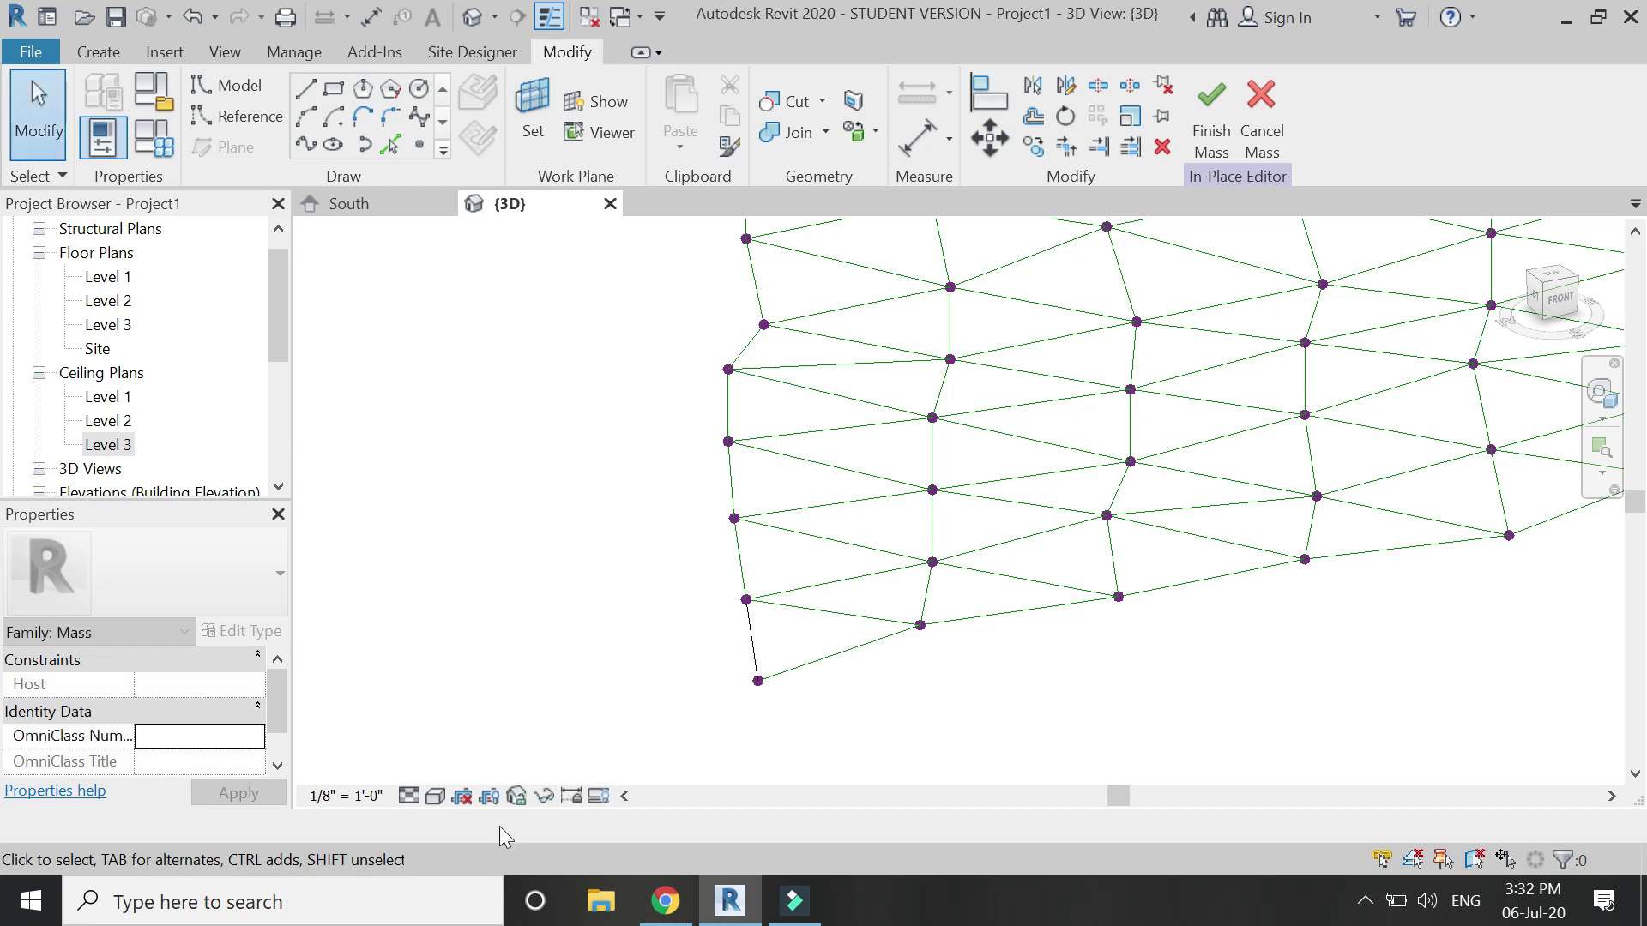
# - Set the visual style to Shaded in both the 3D view and the South elevation
pyautogui.click(435, 796)
pyautogui.click(447, 744)
pyautogui.click(802, 652)
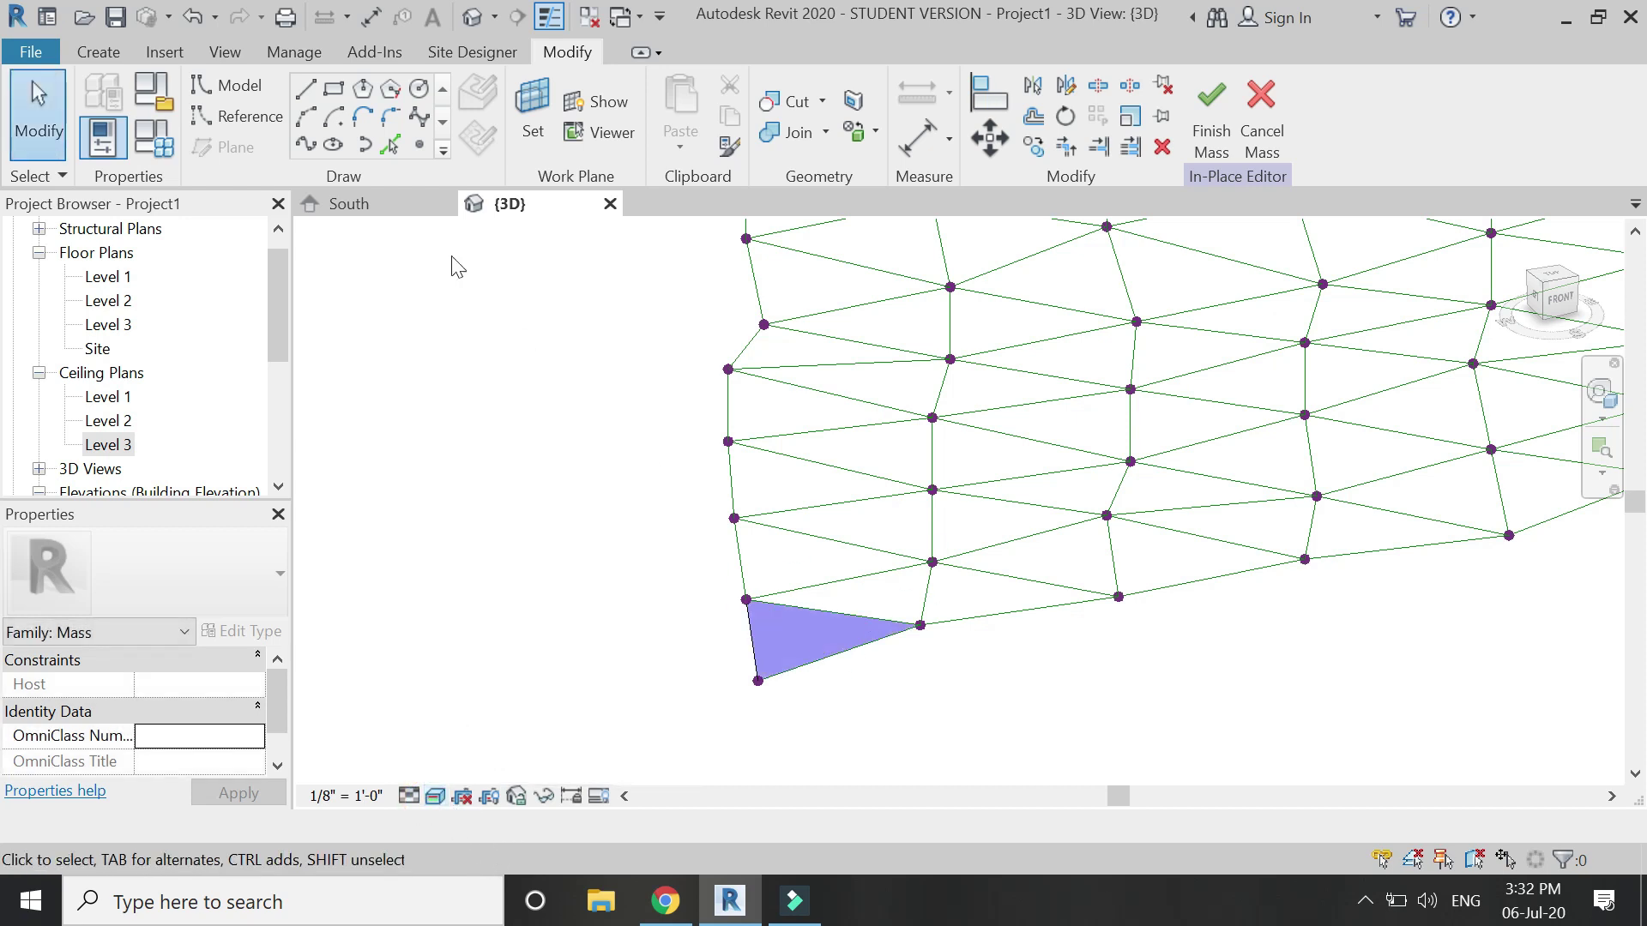
pyautogui.click(393, 206)
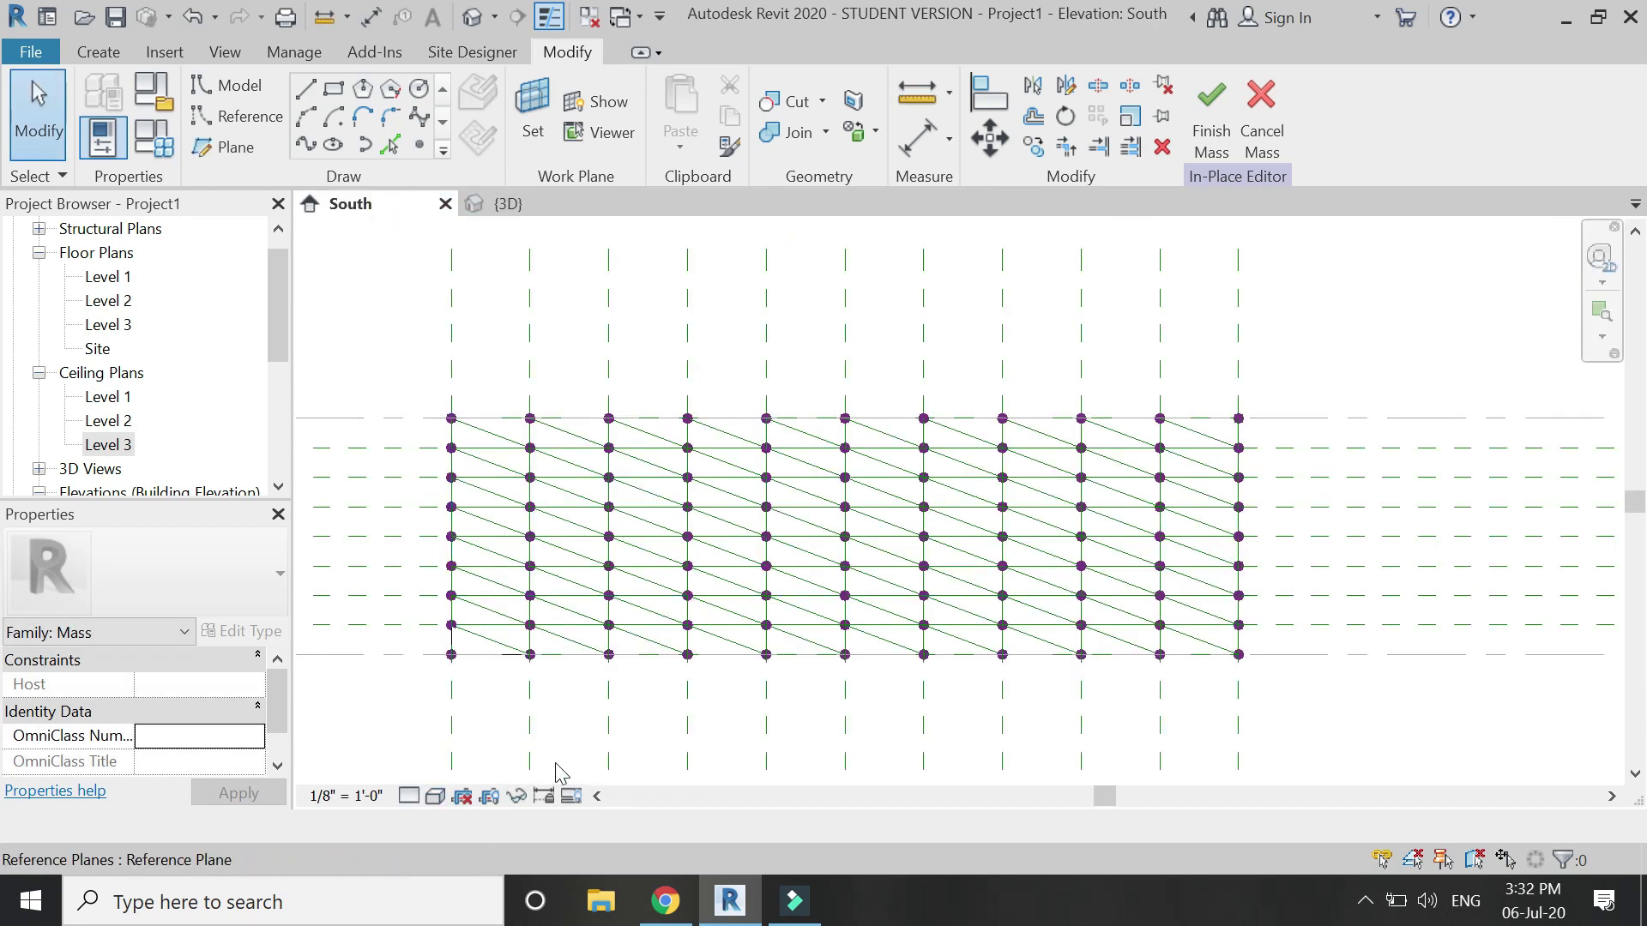
pyautogui.click(435, 796)
pyautogui.click(448, 745)
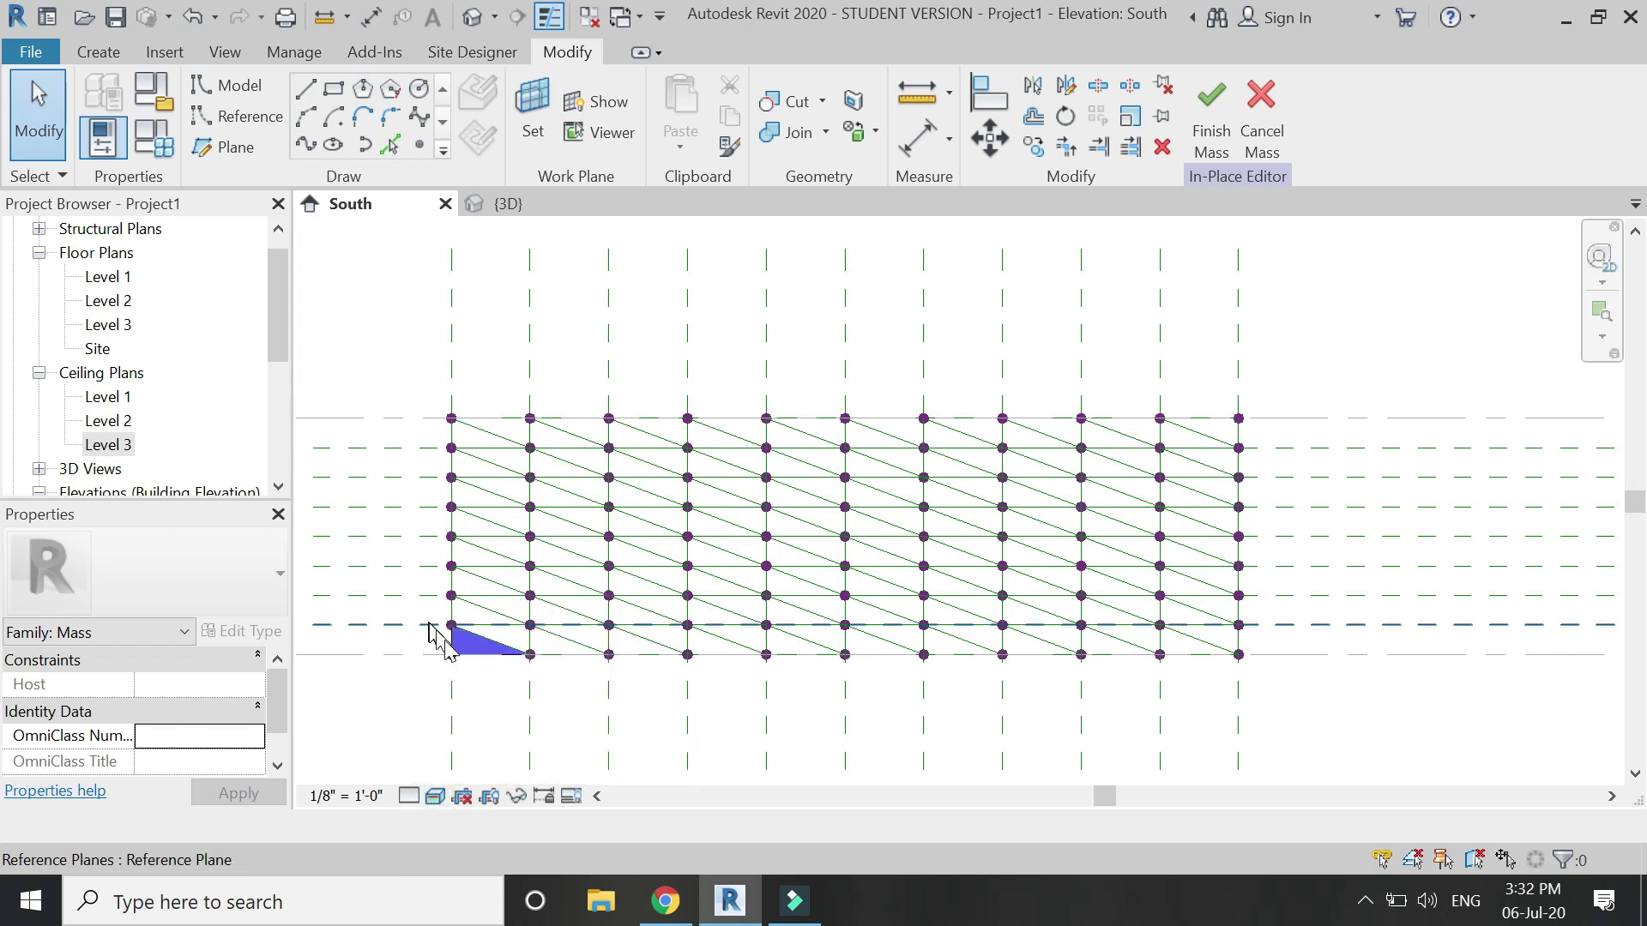
# - Create a flat triangular surface form above the diagonal in the first column's lowest cell in the South elevation
pyautogui.scroll(5, 445, 630)
pyautogui.click(576, 614)
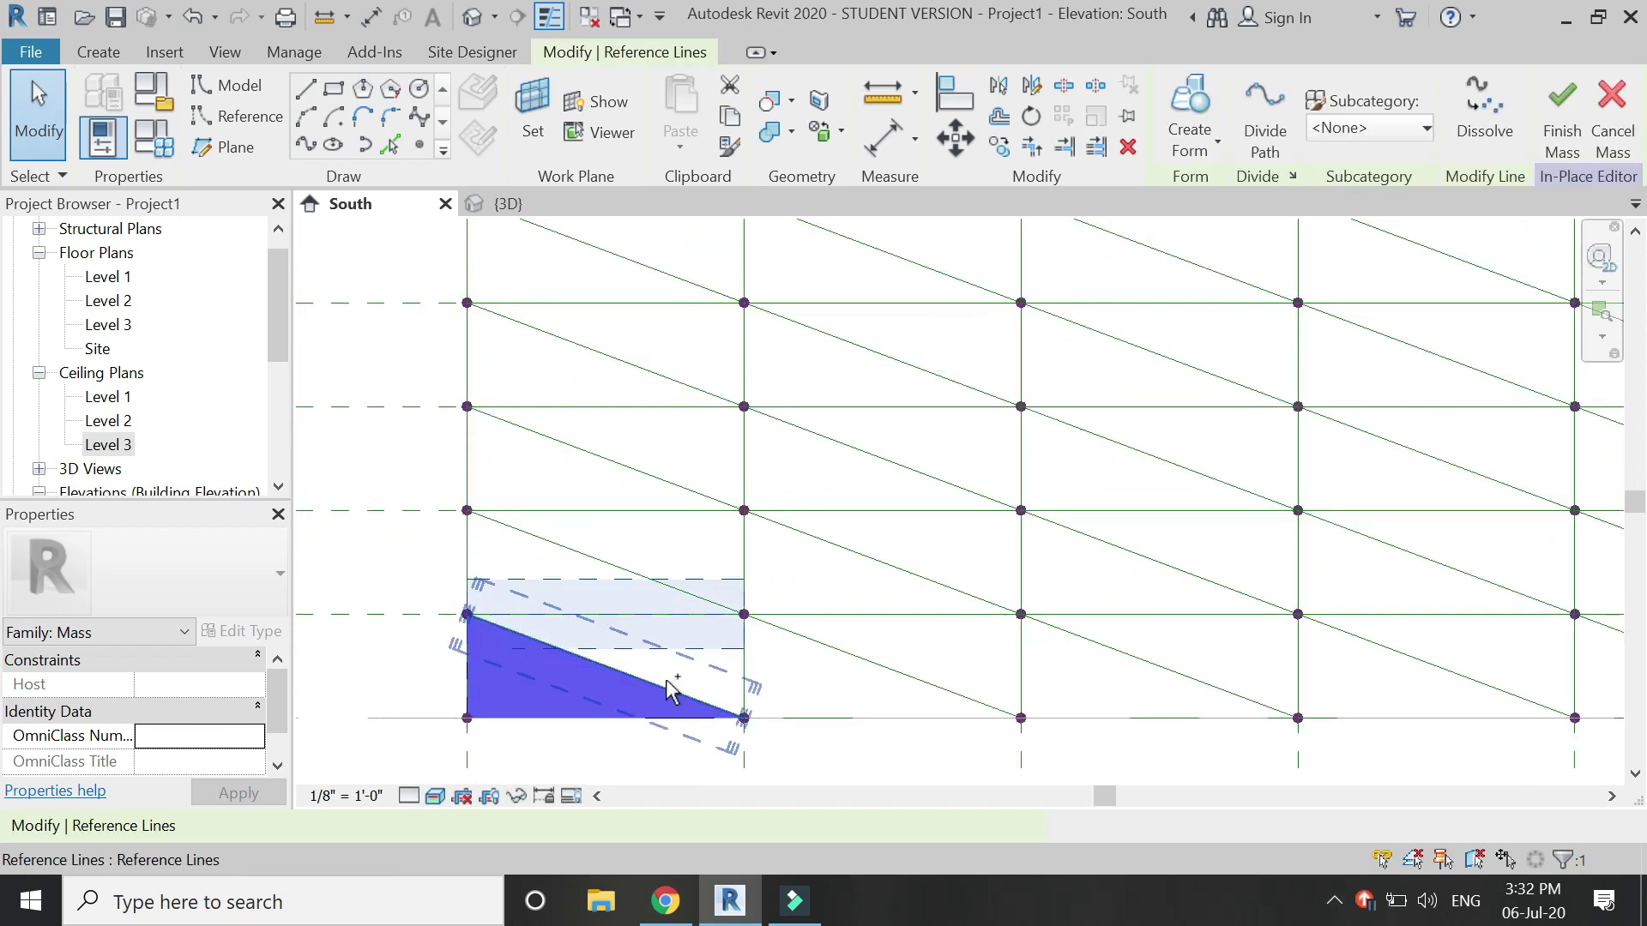
pyautogui.keyDown('ctrl'); pyautogui.click(746, 652); pyautogui.keyUp('ctrl')
pyautogui.keyDown('ctrl'); pyautogui.click(749, 659); pyautogui.keyUp('ctrl')
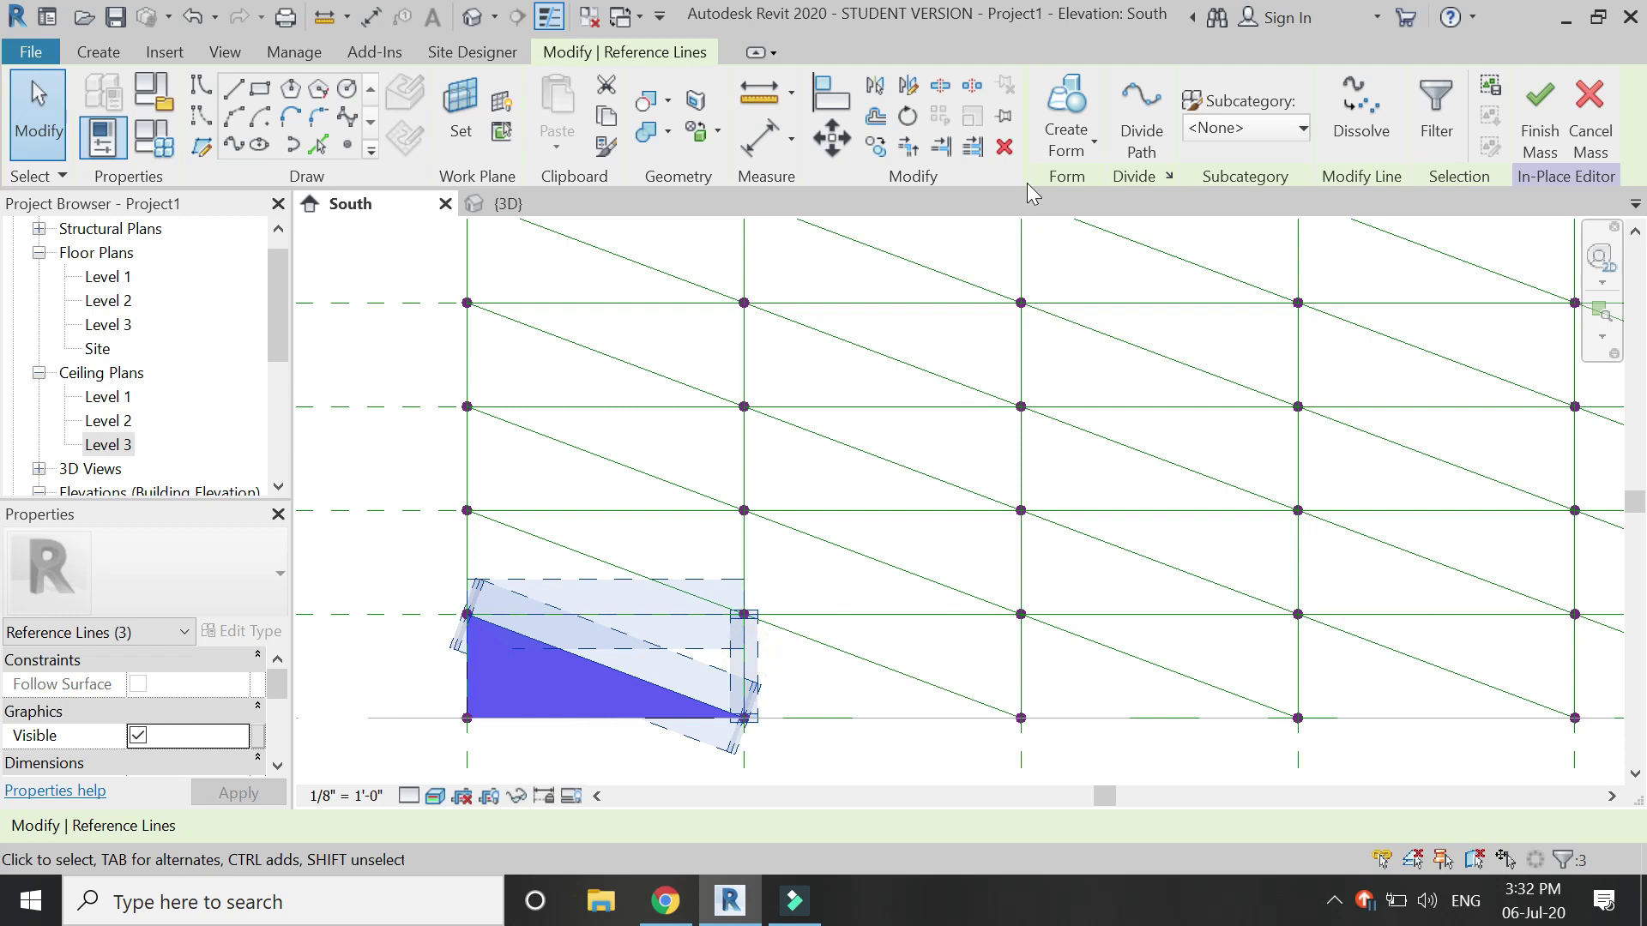
pyautogui.click(1066, 110)
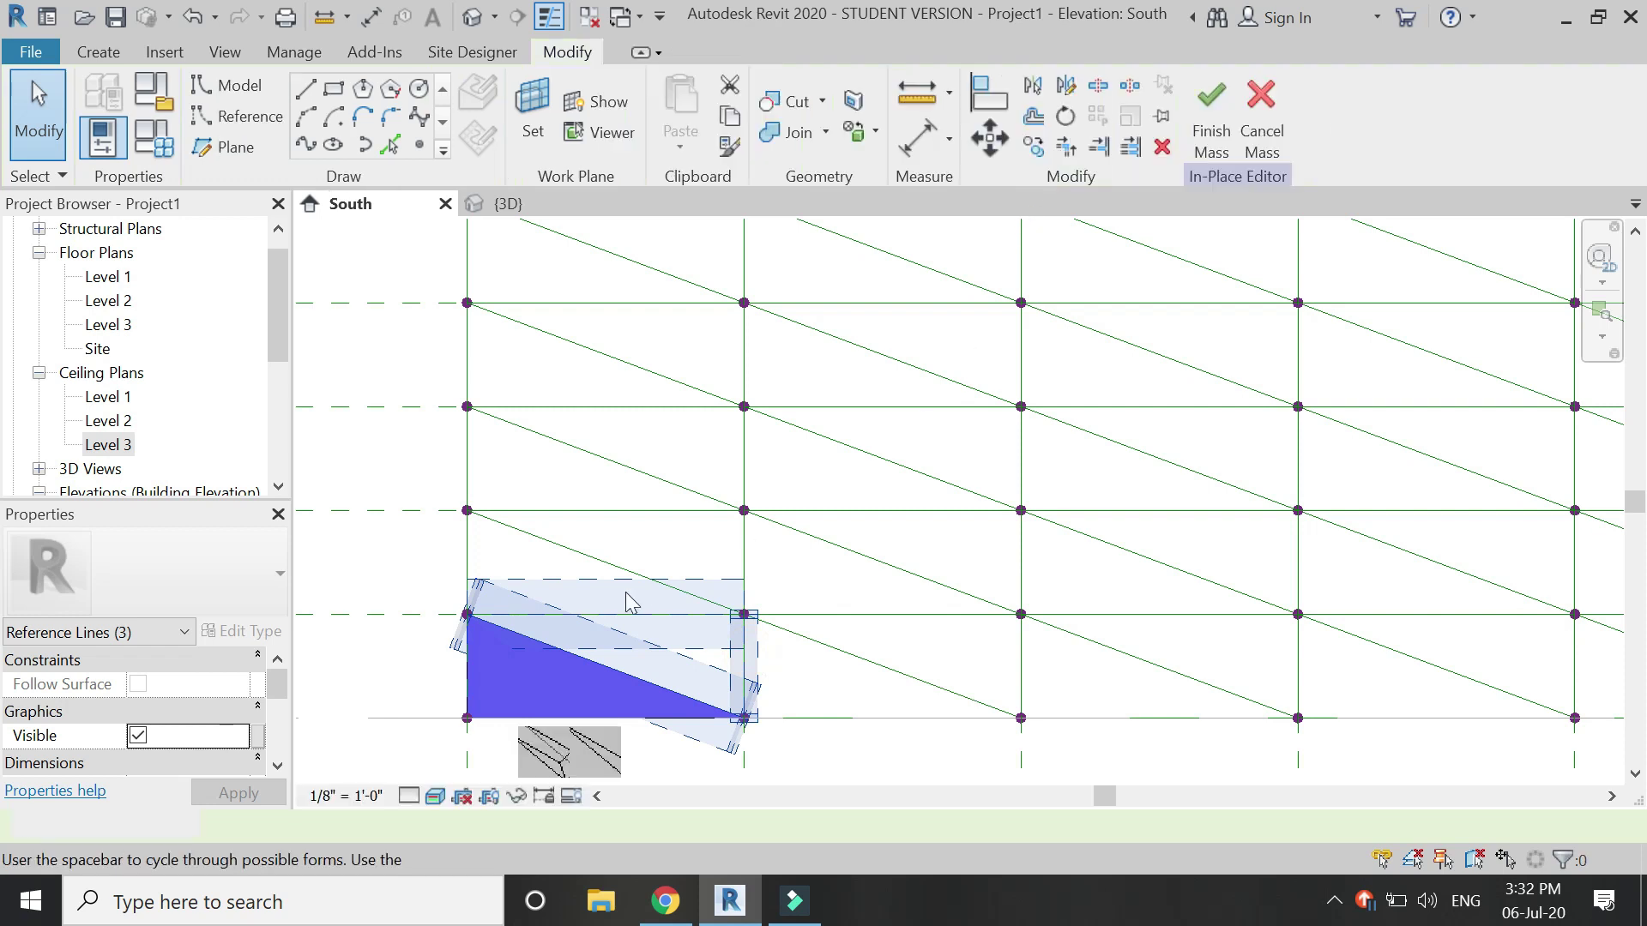
pyautogui.click(612, 738)
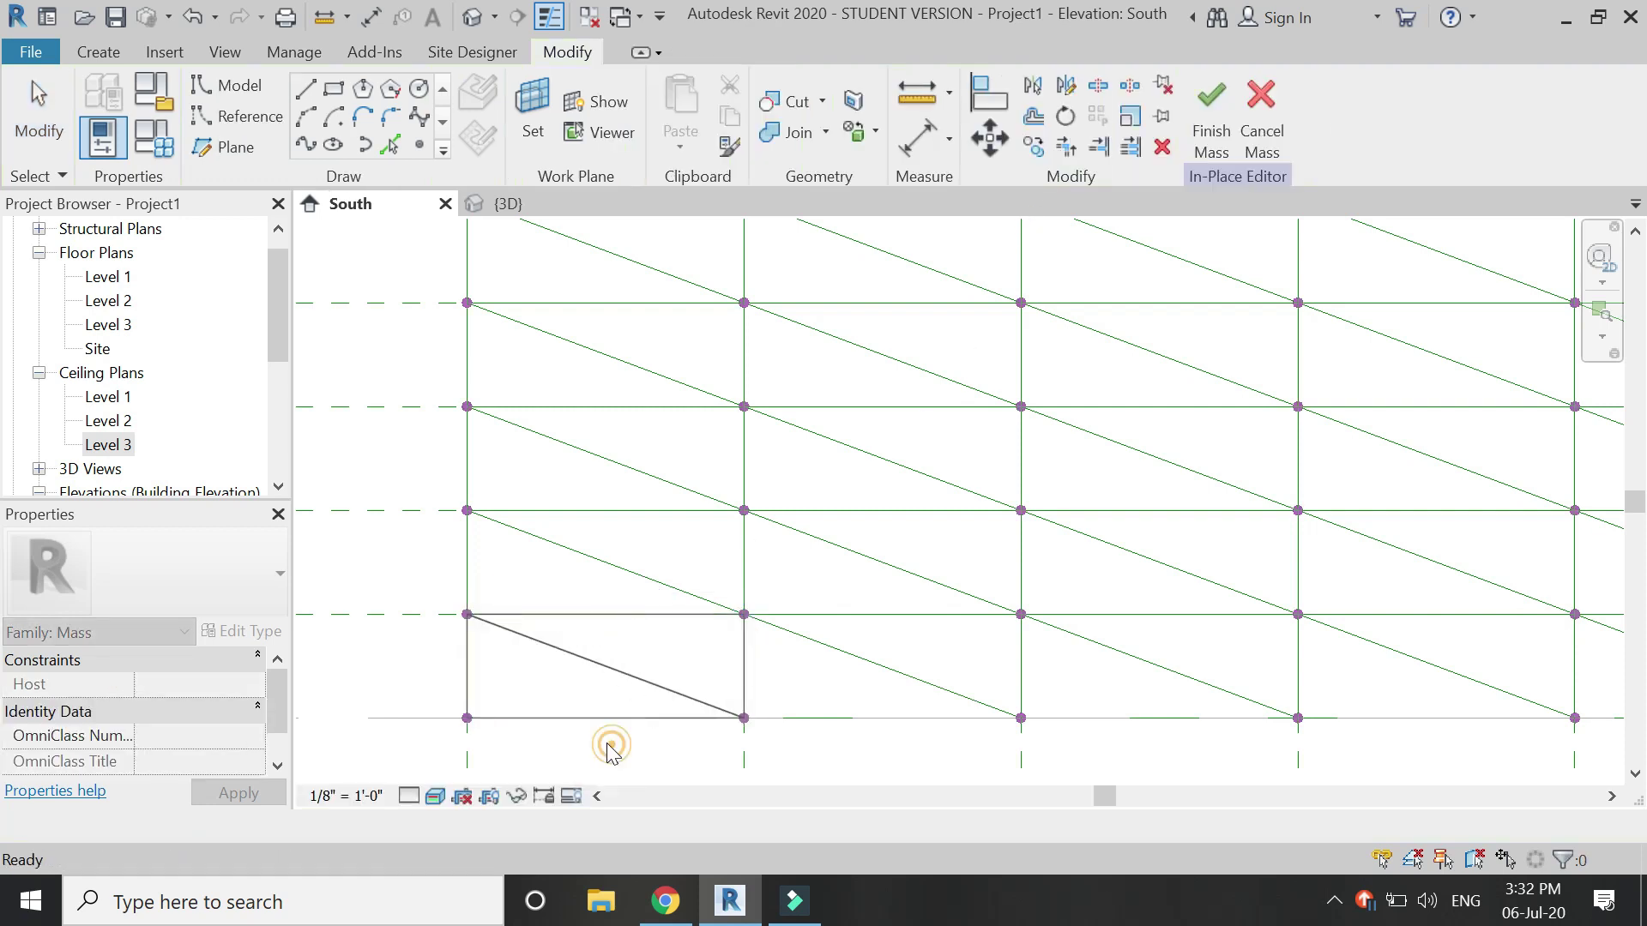
# - Create a flat triangular surface form below the diagonal in the first column's second cell from Level 2
pyautogui.click(558, 543)
pyautogui.click(474, 575)
pyautogui.keyDown('ctrl'); pyautogui.click(552, 614); pyautogui.keyUp('ctrl')
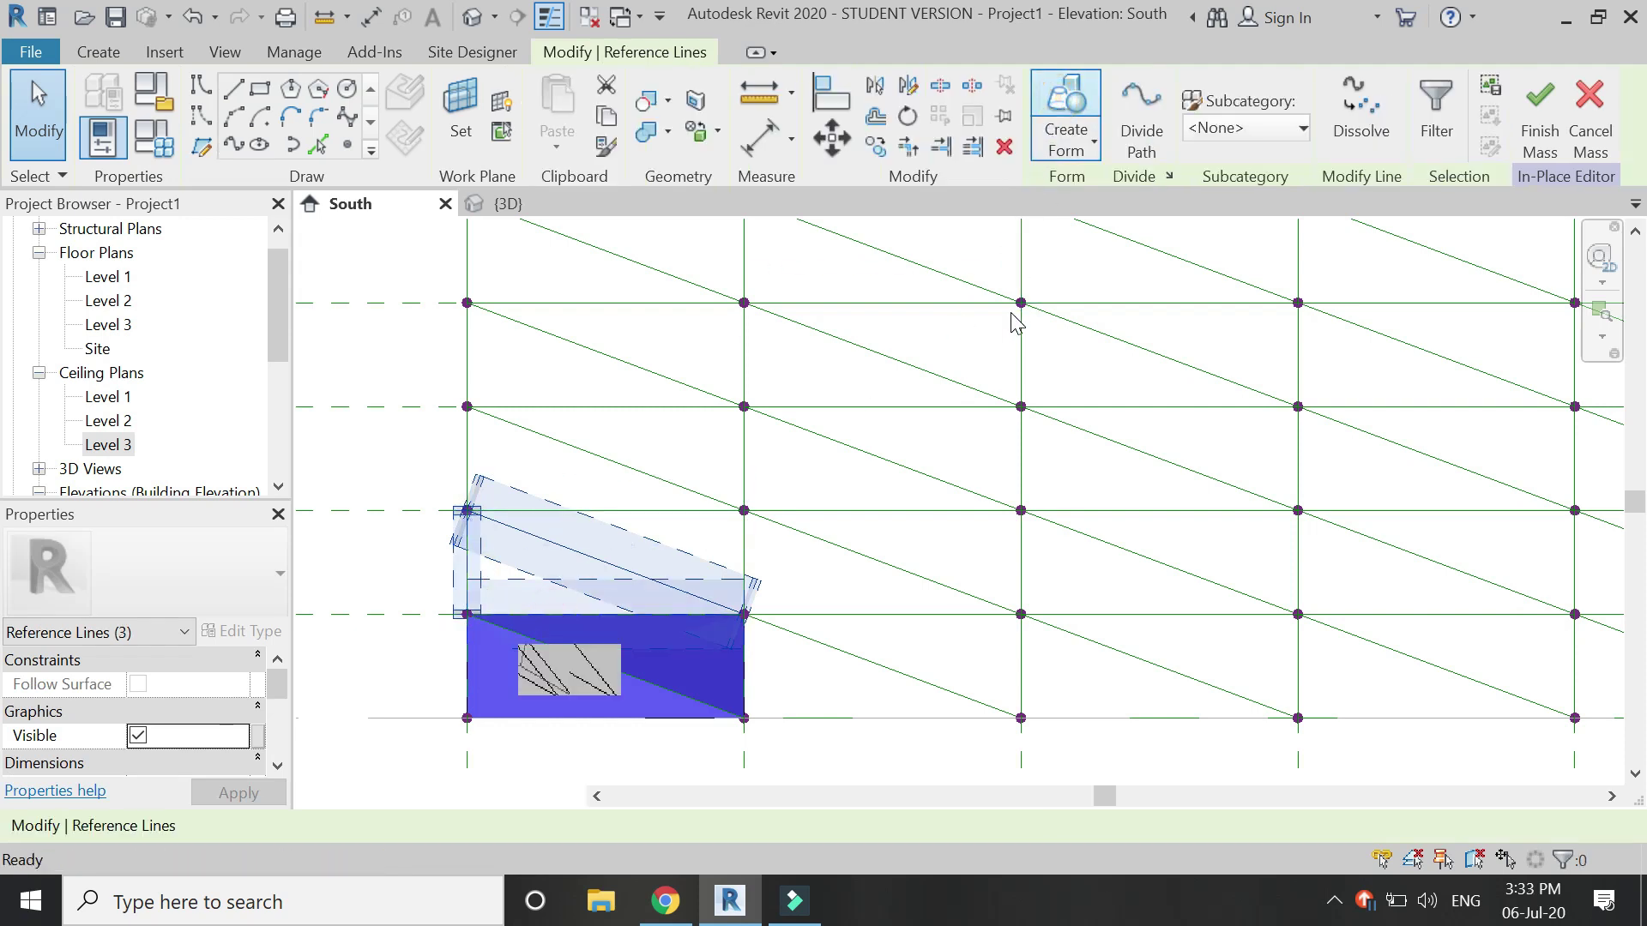
pyautogui.click(601, 673)
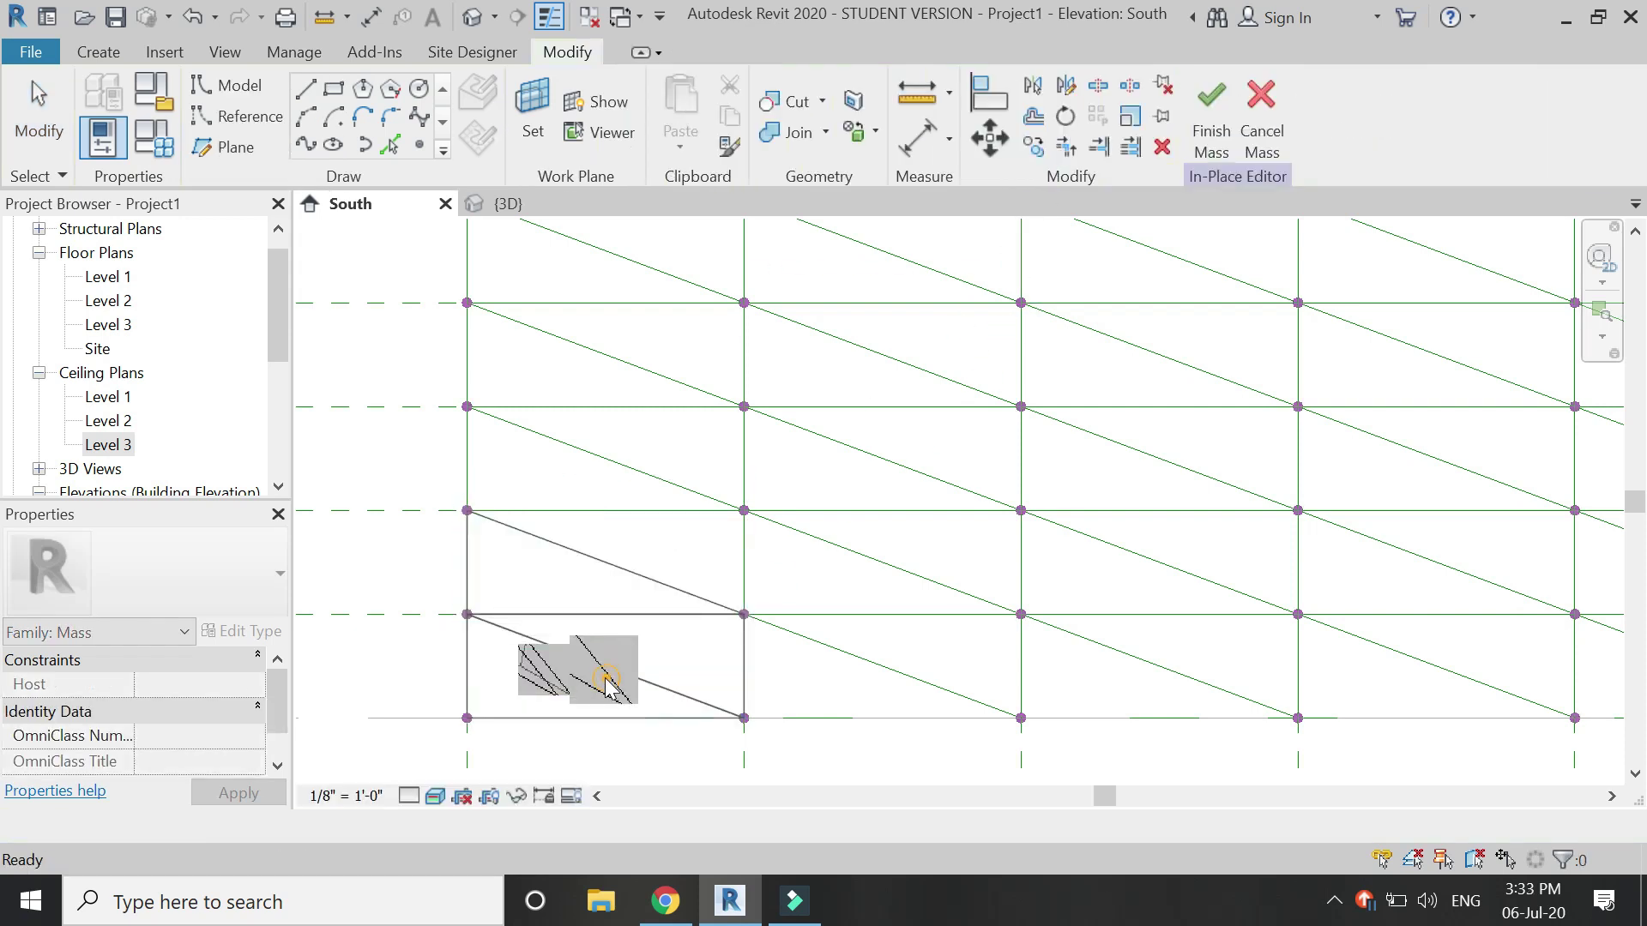
# - Create a flat triangular surface form below the diagonal in the first column's third cell from Level 2
pyautogui.click(703, 512)
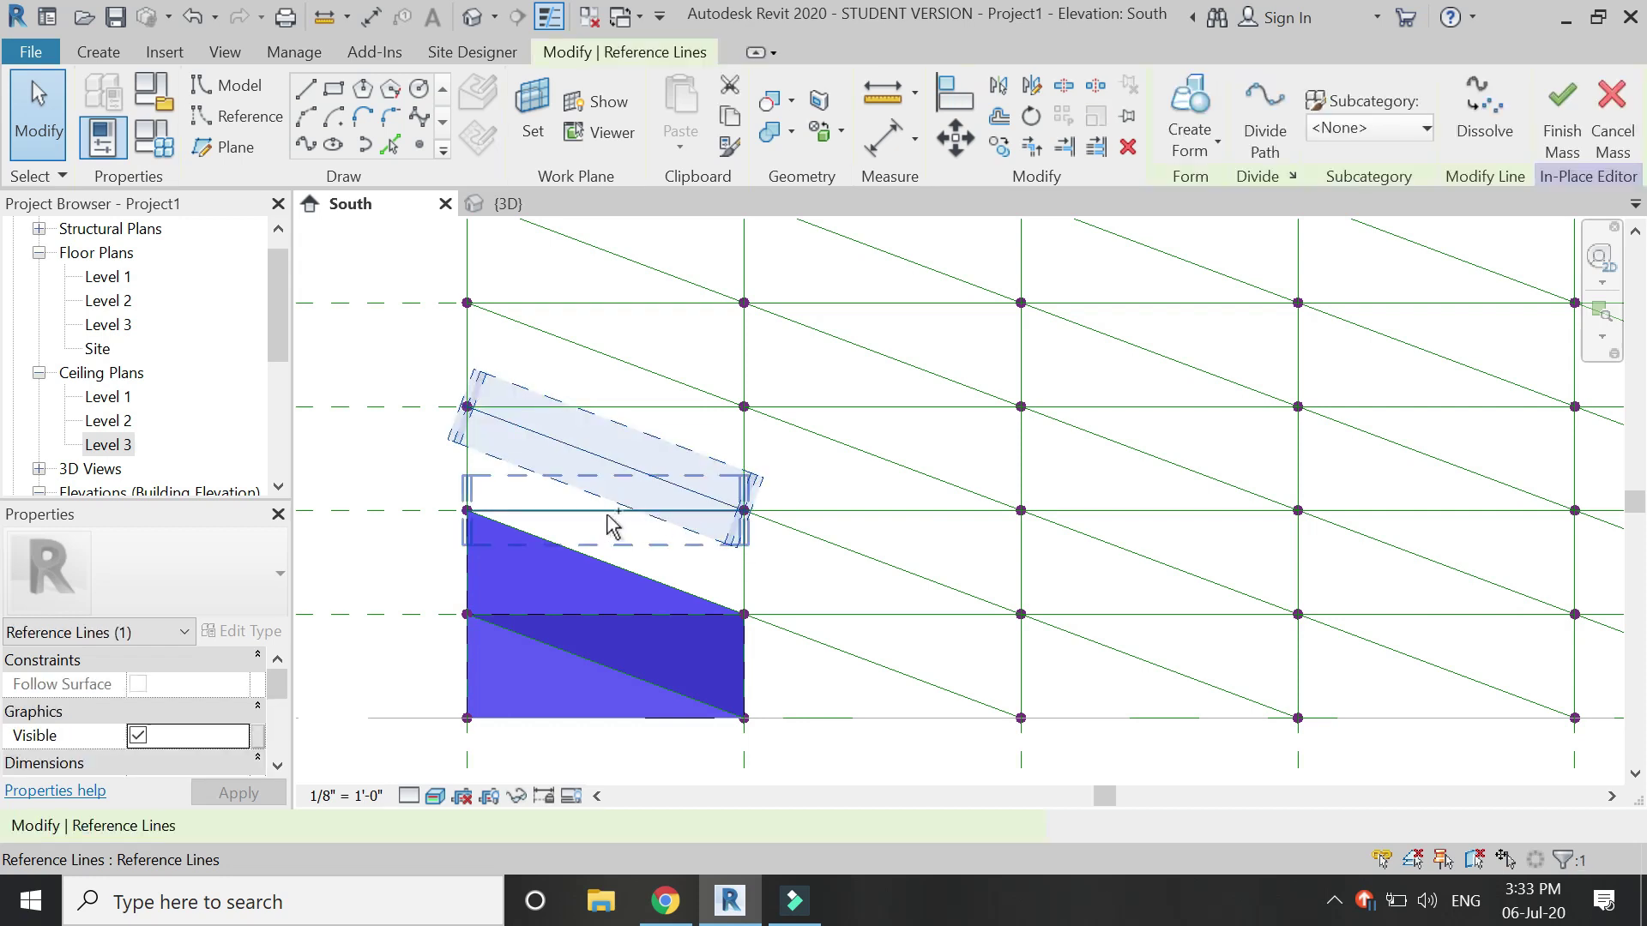
pyautogui.keyDown('ctrl'); pyautogui.click(464, 475); pyautogui.keyUp('ctrl')
pyautogui.keyDown('ctrl'); pyautogui.click(461, 463); pyautogui.keyUp('ctrl')
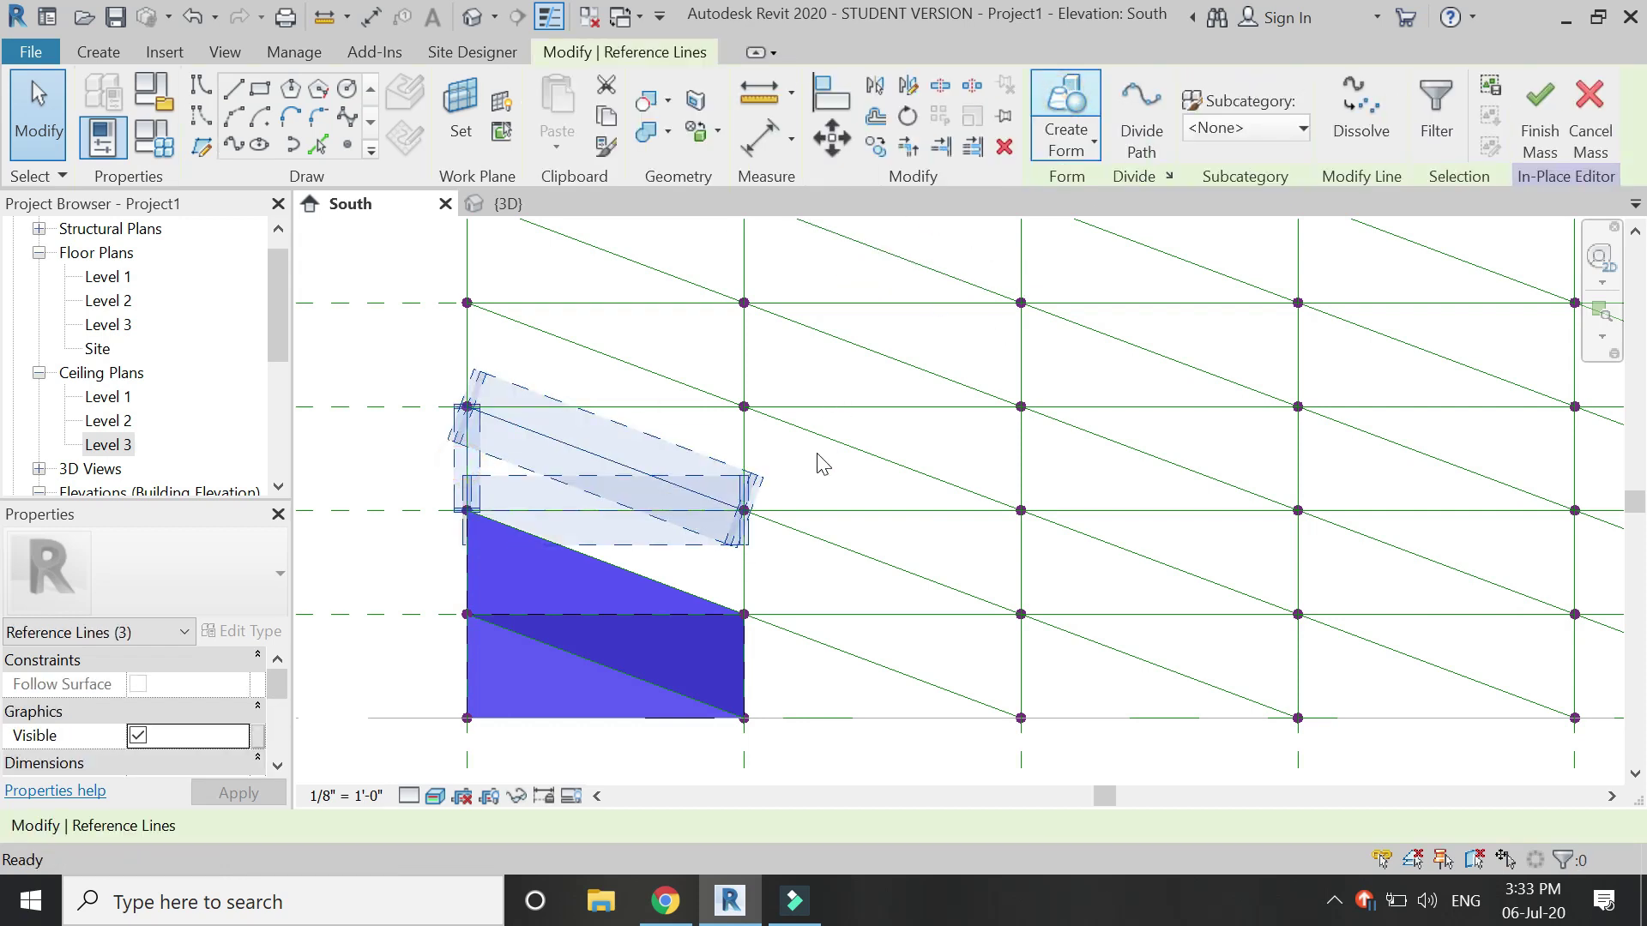
pyautogui.click(570, 551)
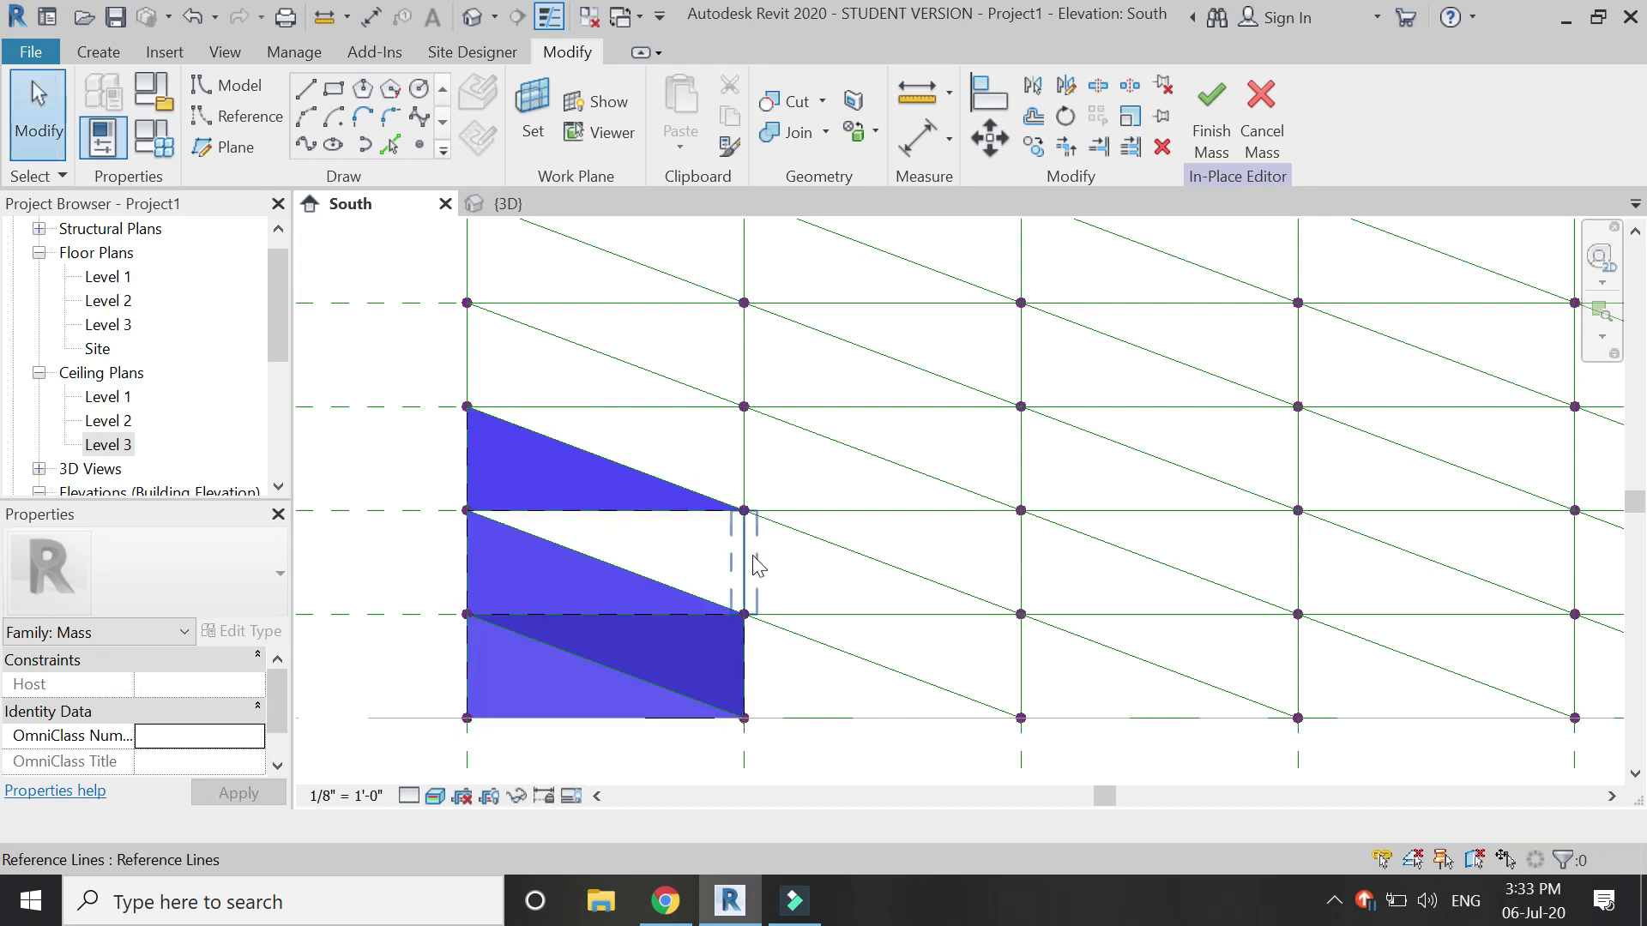
# - Create a flat triangular surface form above the diagonal in the first column's second cell from Level 2
pyautogui.click(667, 513)
pyautogui.keyDown('ctrl'); pyautogui.click(684, 586); pyautogui.keyUp('ctrl')
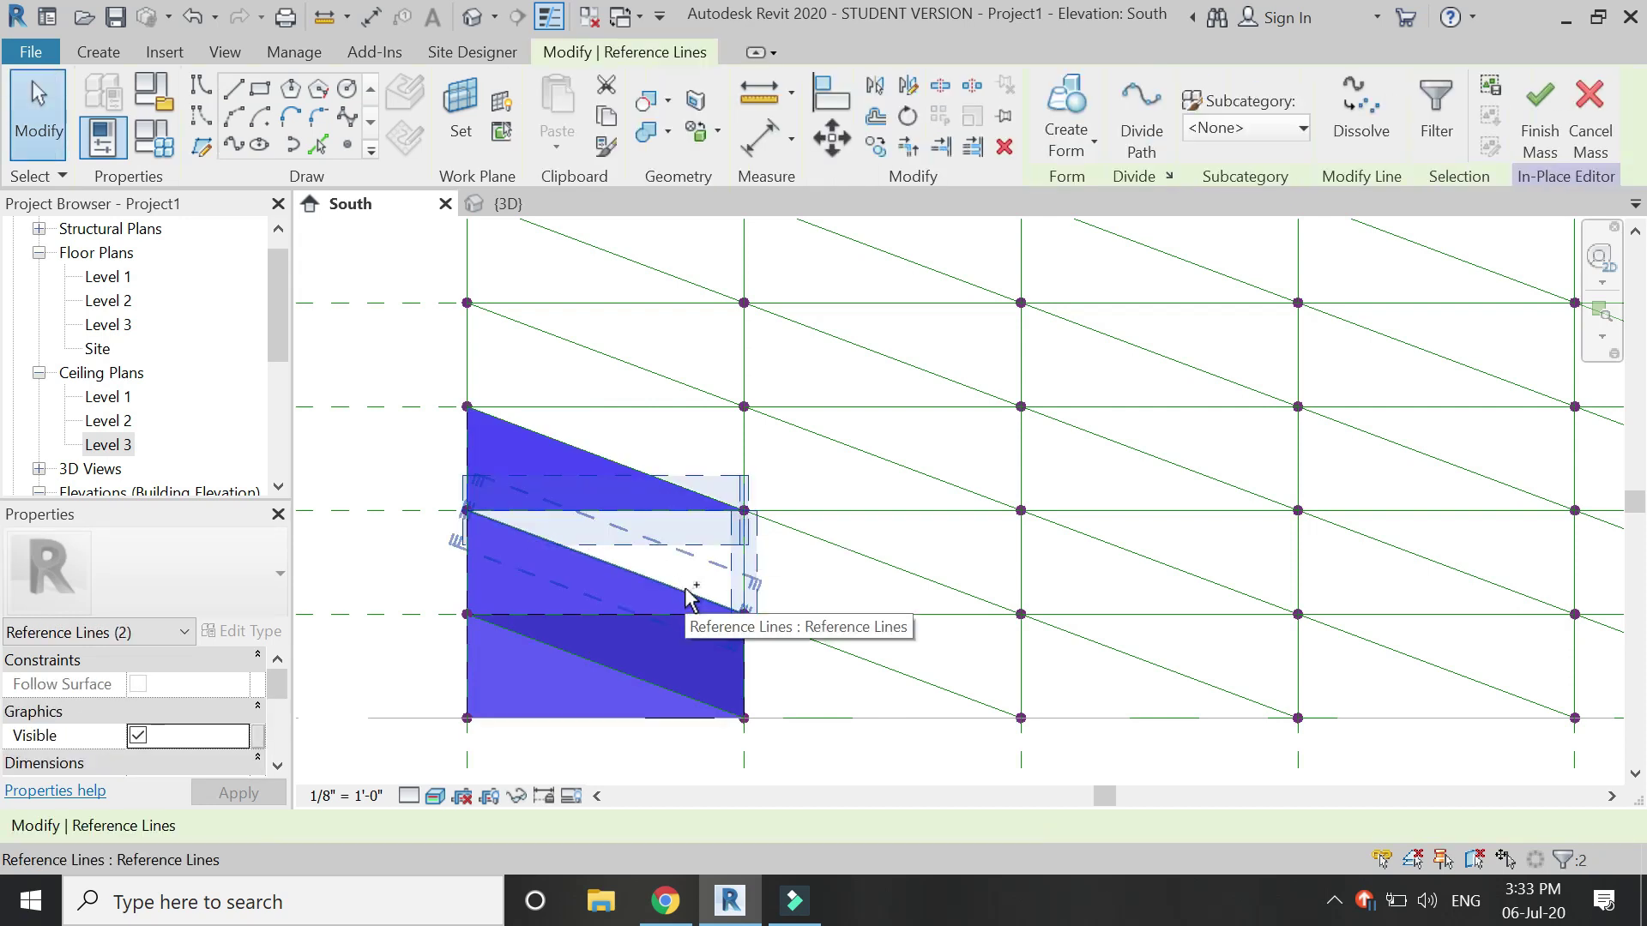
pyautogui.click(1067, 108)
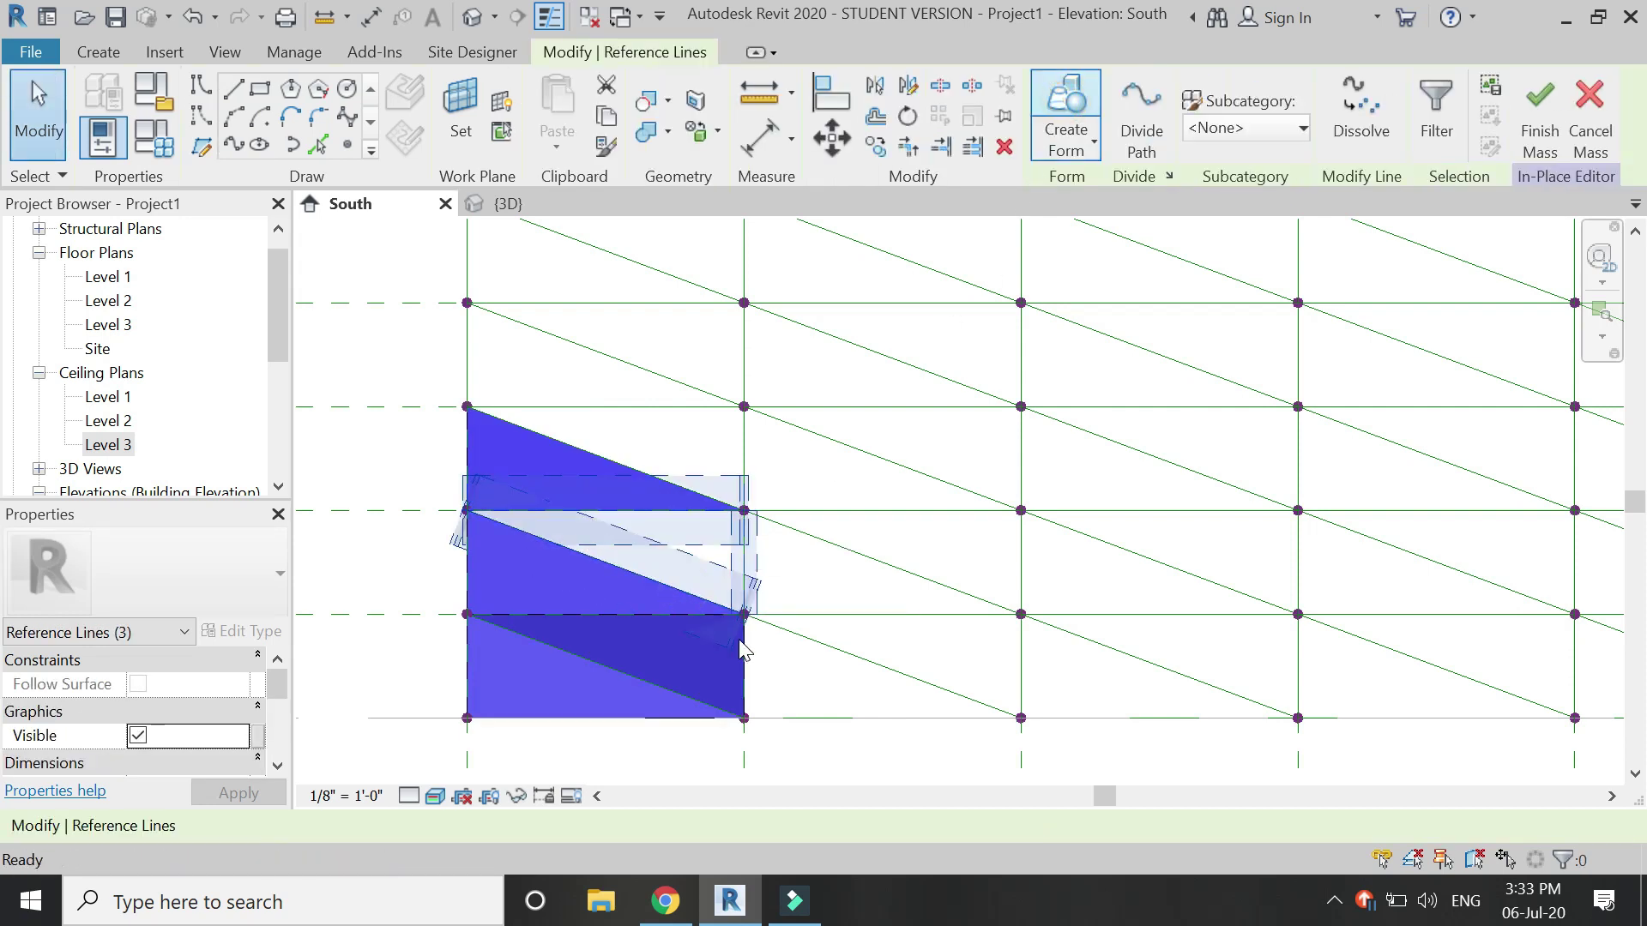
pyautogui.click(654, 687)
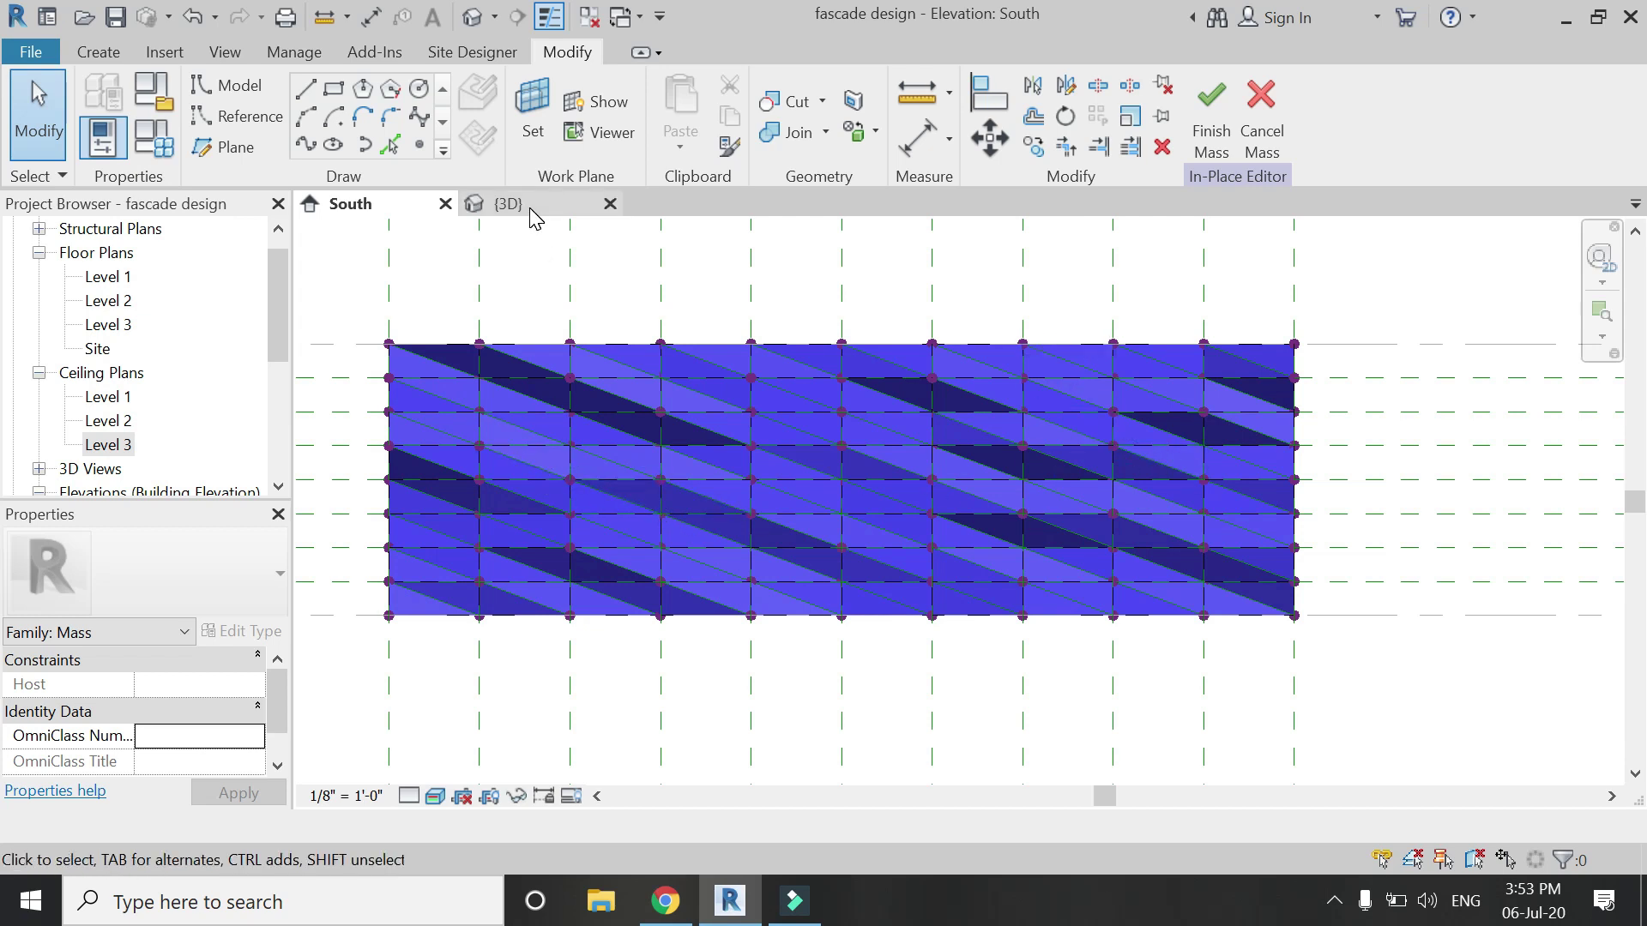
# - Associate the material of all form elements in the facade with a new family type parameter named metal
pyautogui.moveTo(1379, 290); pyautogui.dragTo(367, 723)
pyautogui.moveTo(330, 753); pyautogui.dragTo(329, 755)
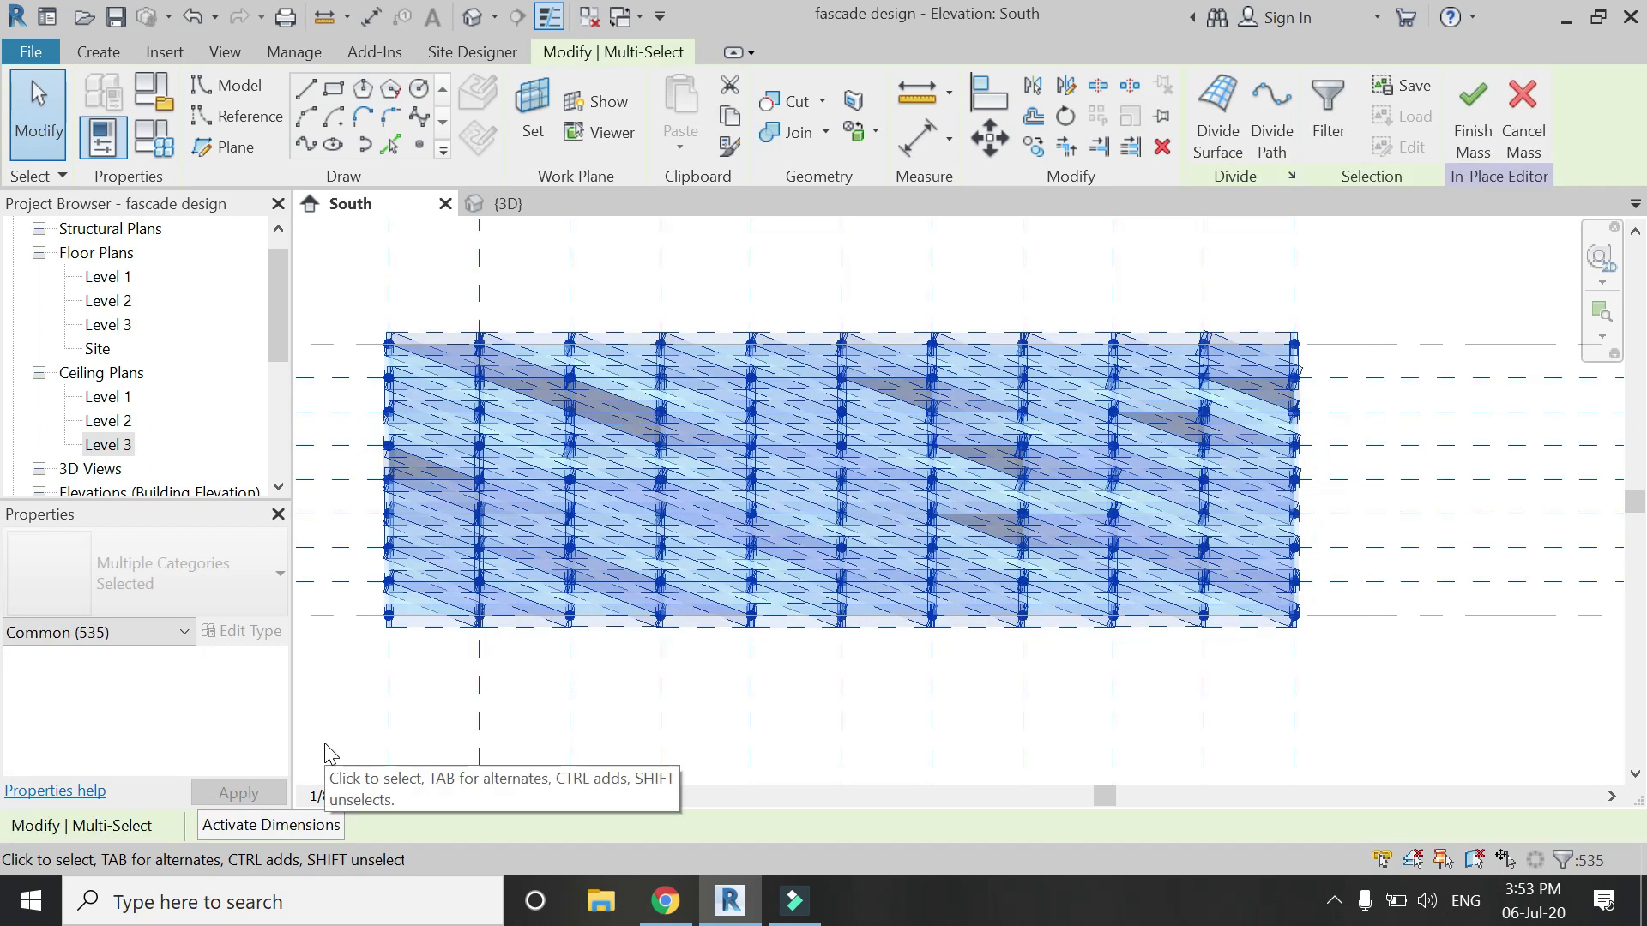
pyautogui.click(172, 635)
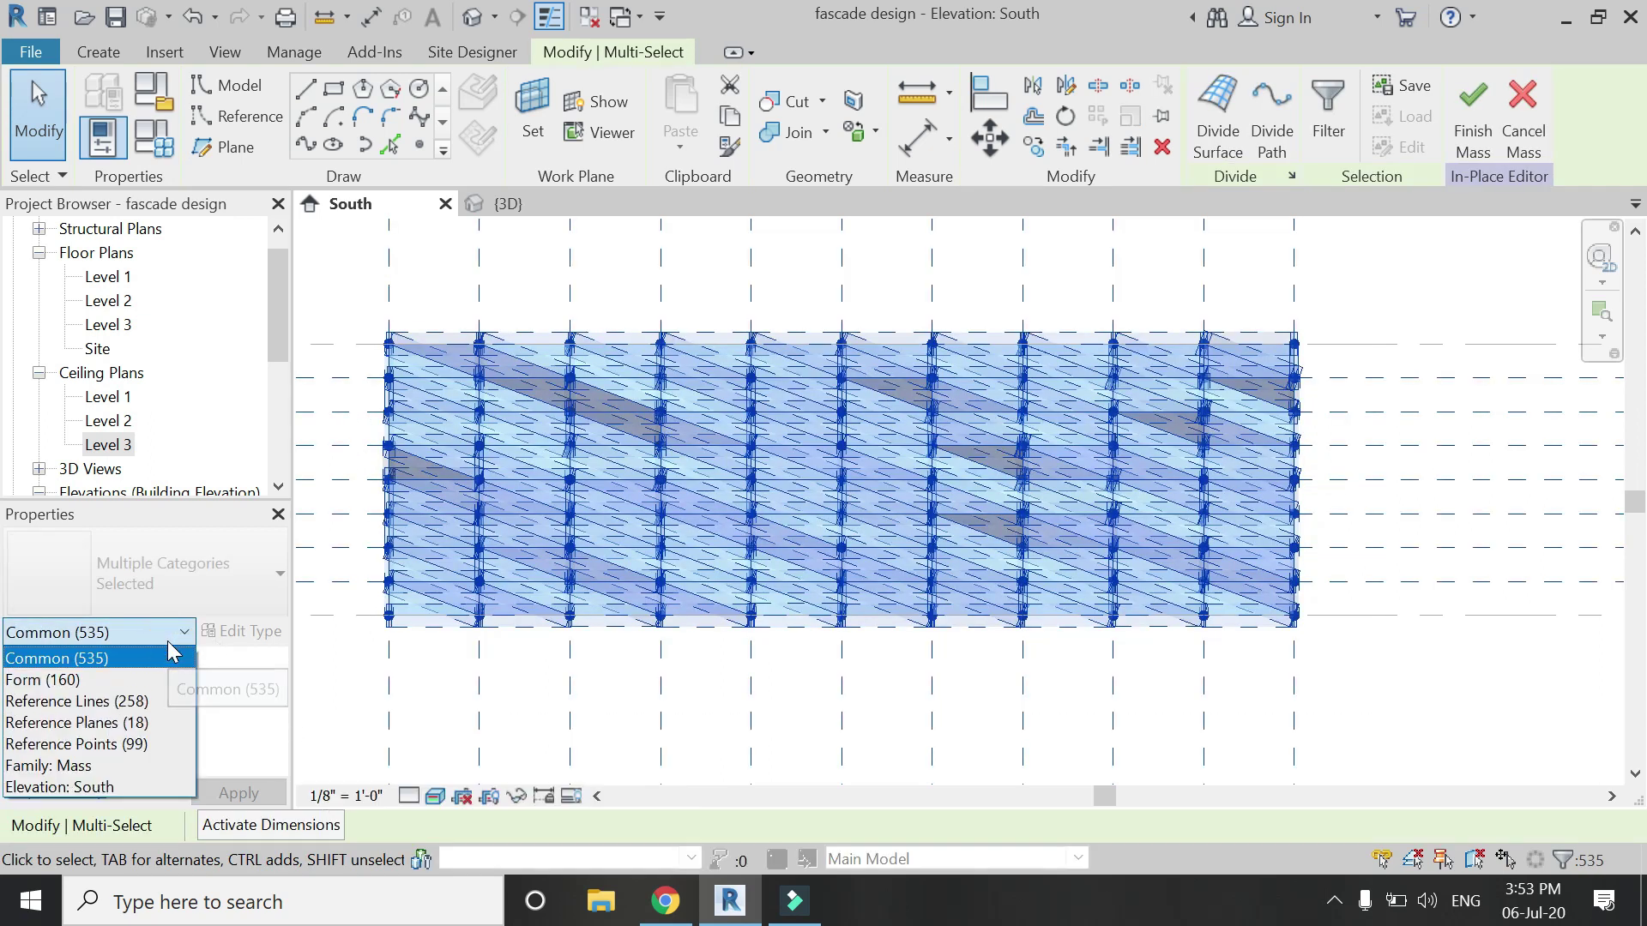
pyautogui.click(155, 679)
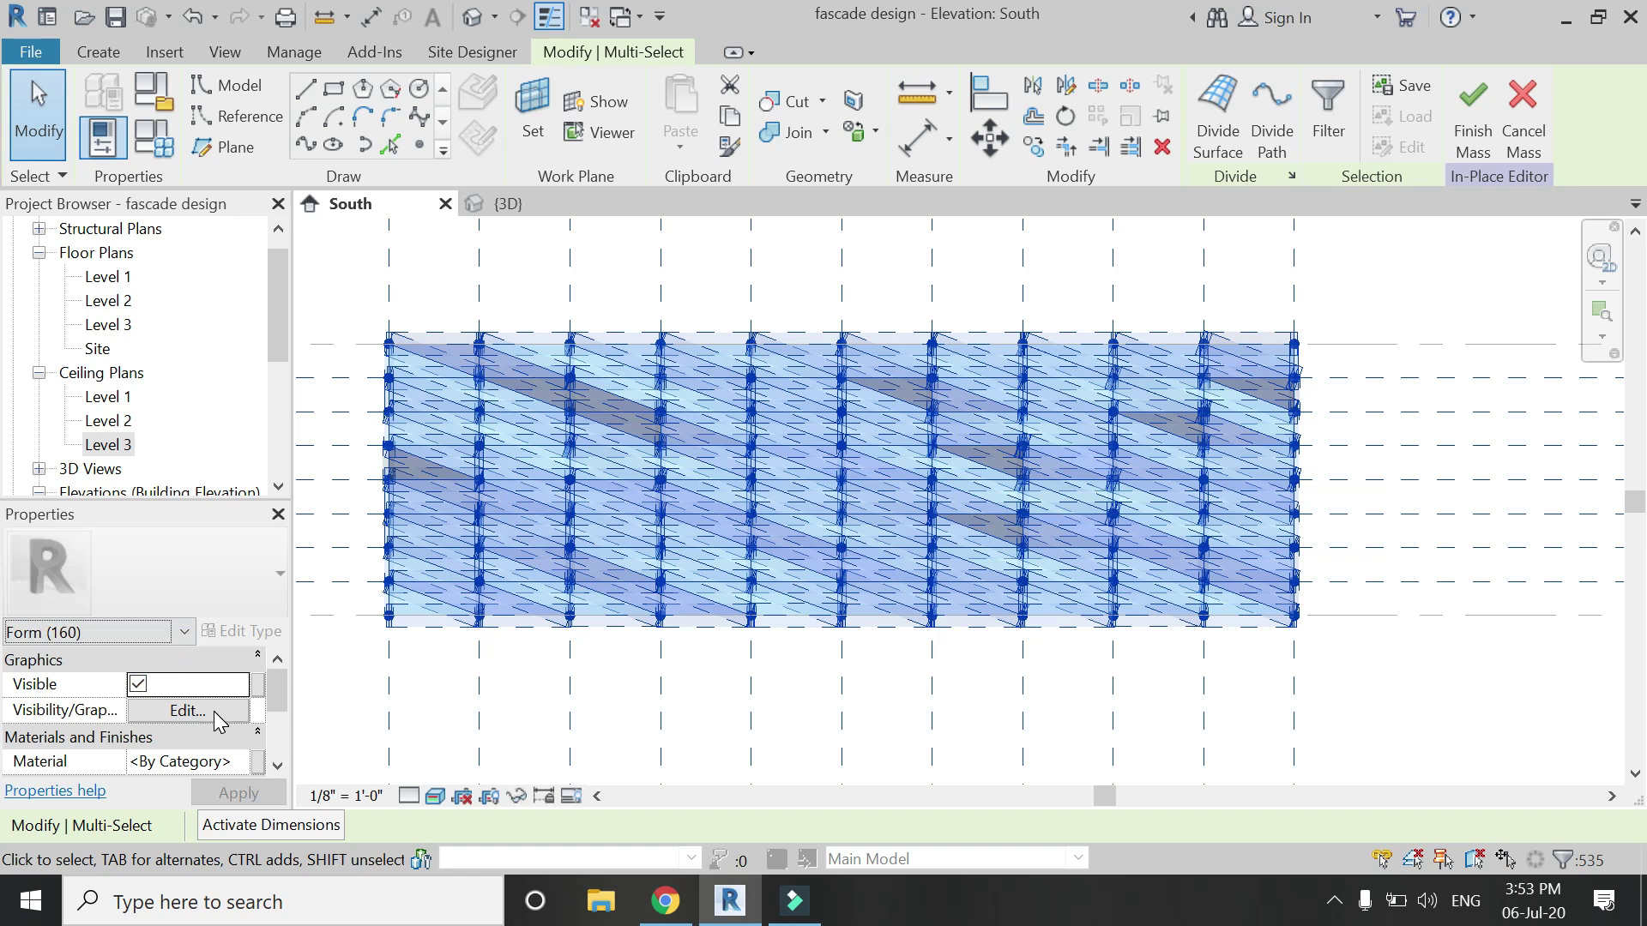
pyautogui.scroll(-2, 219, 721)
pyautogui.click(257, 712)
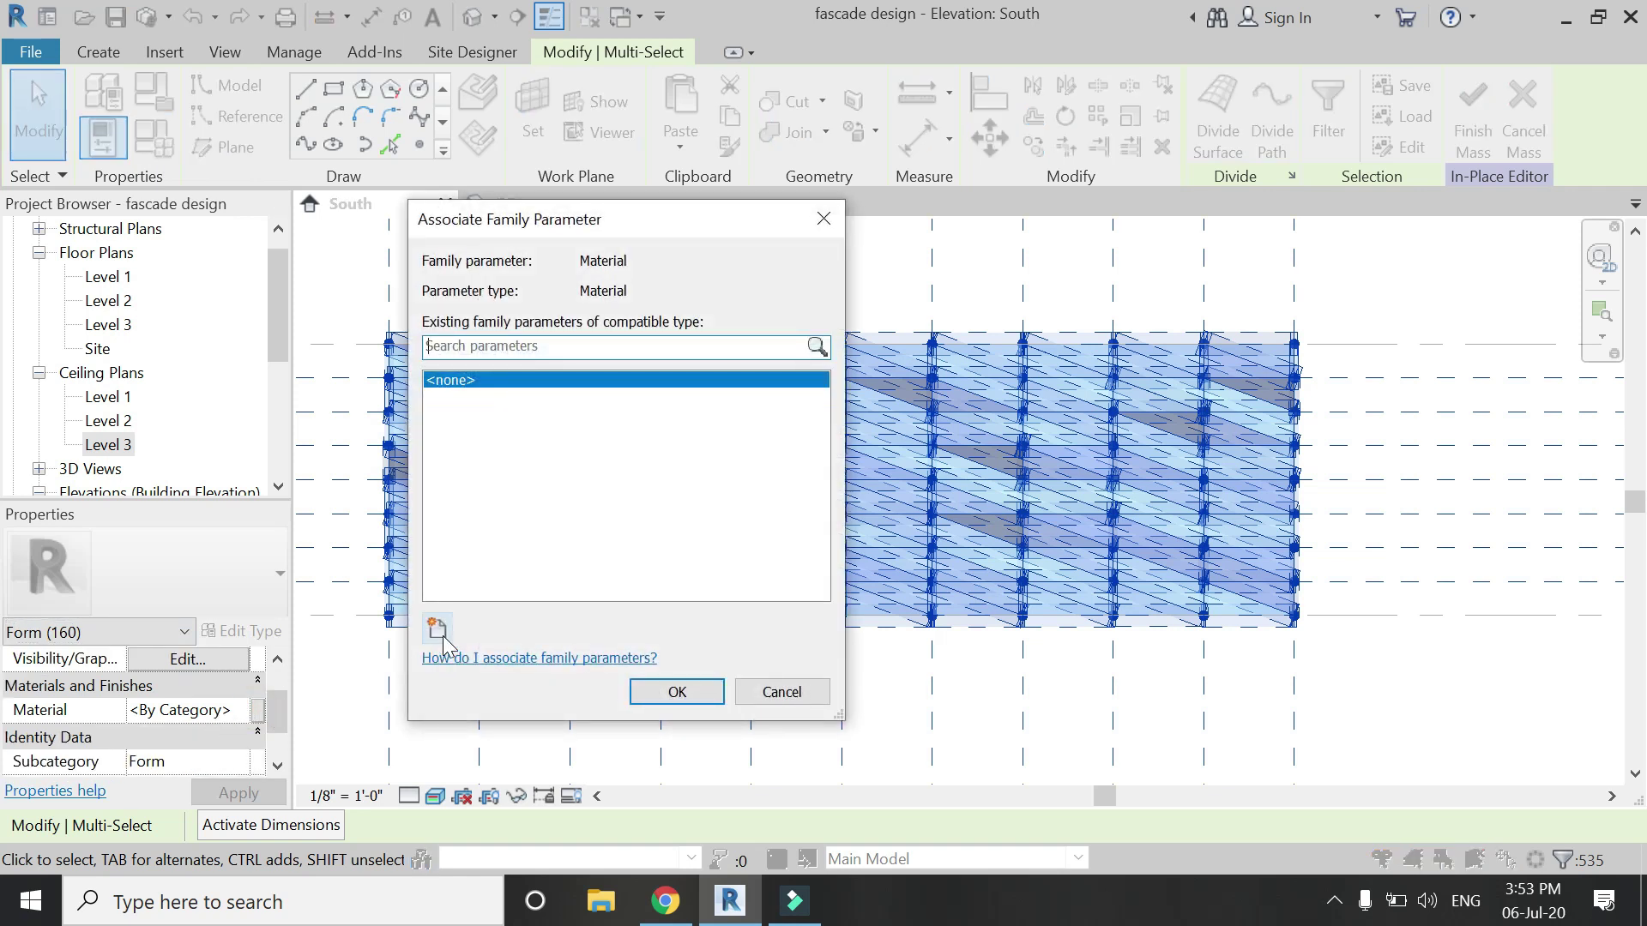
pyautogui.click(442, 620)
pyautogui.write('met')
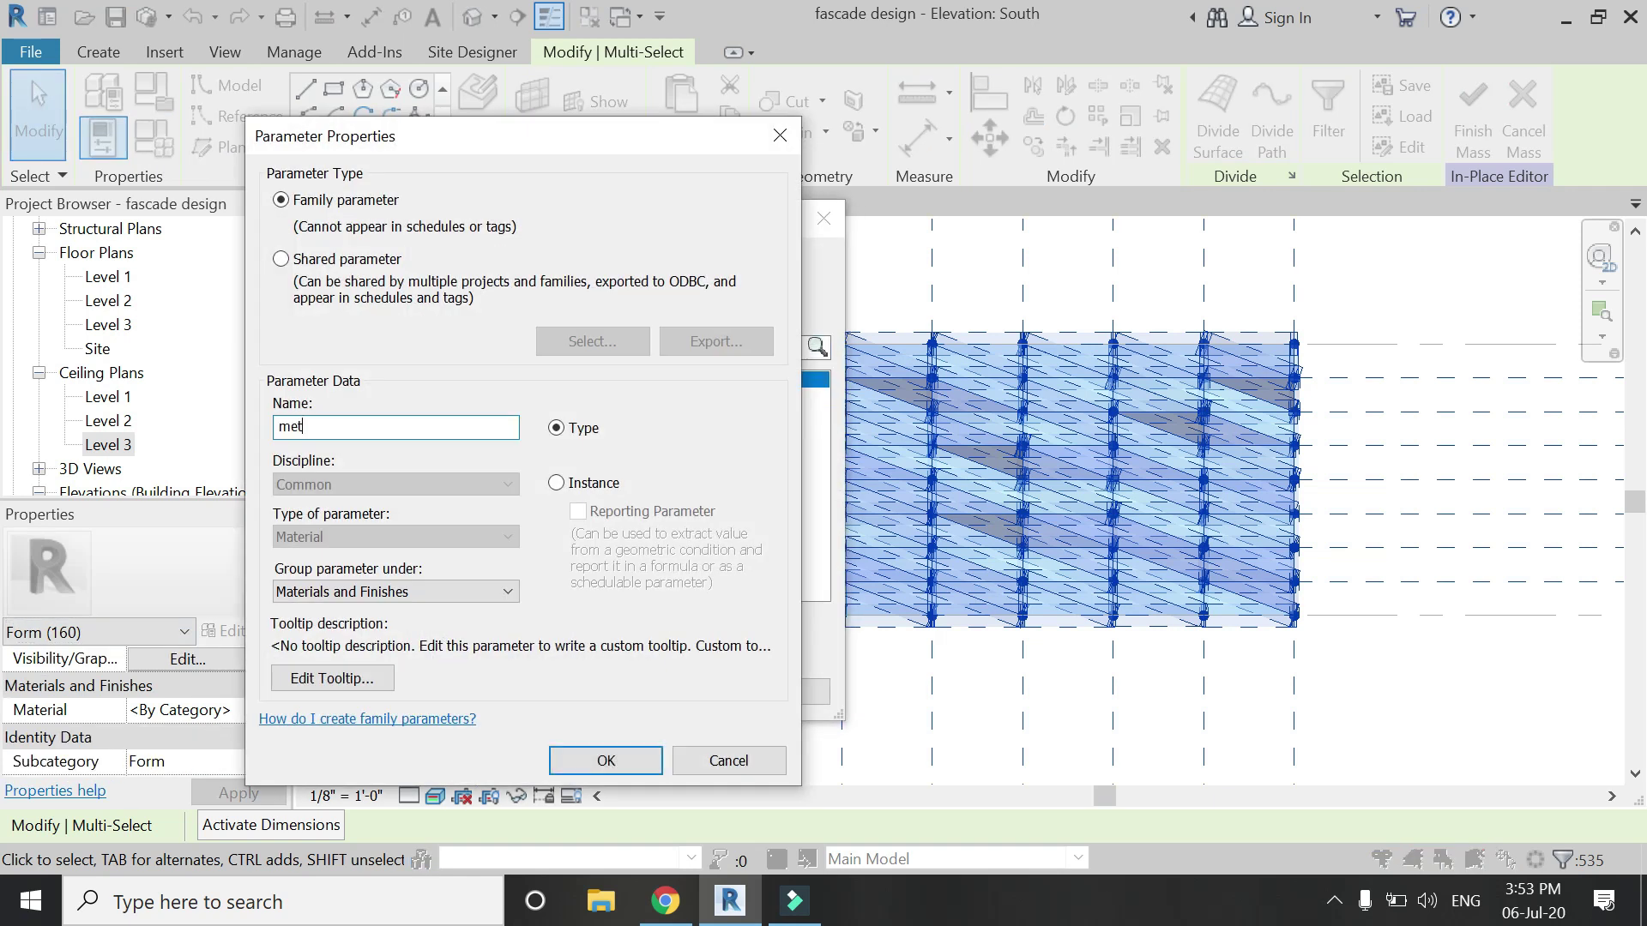
pyautogui.press('Return')
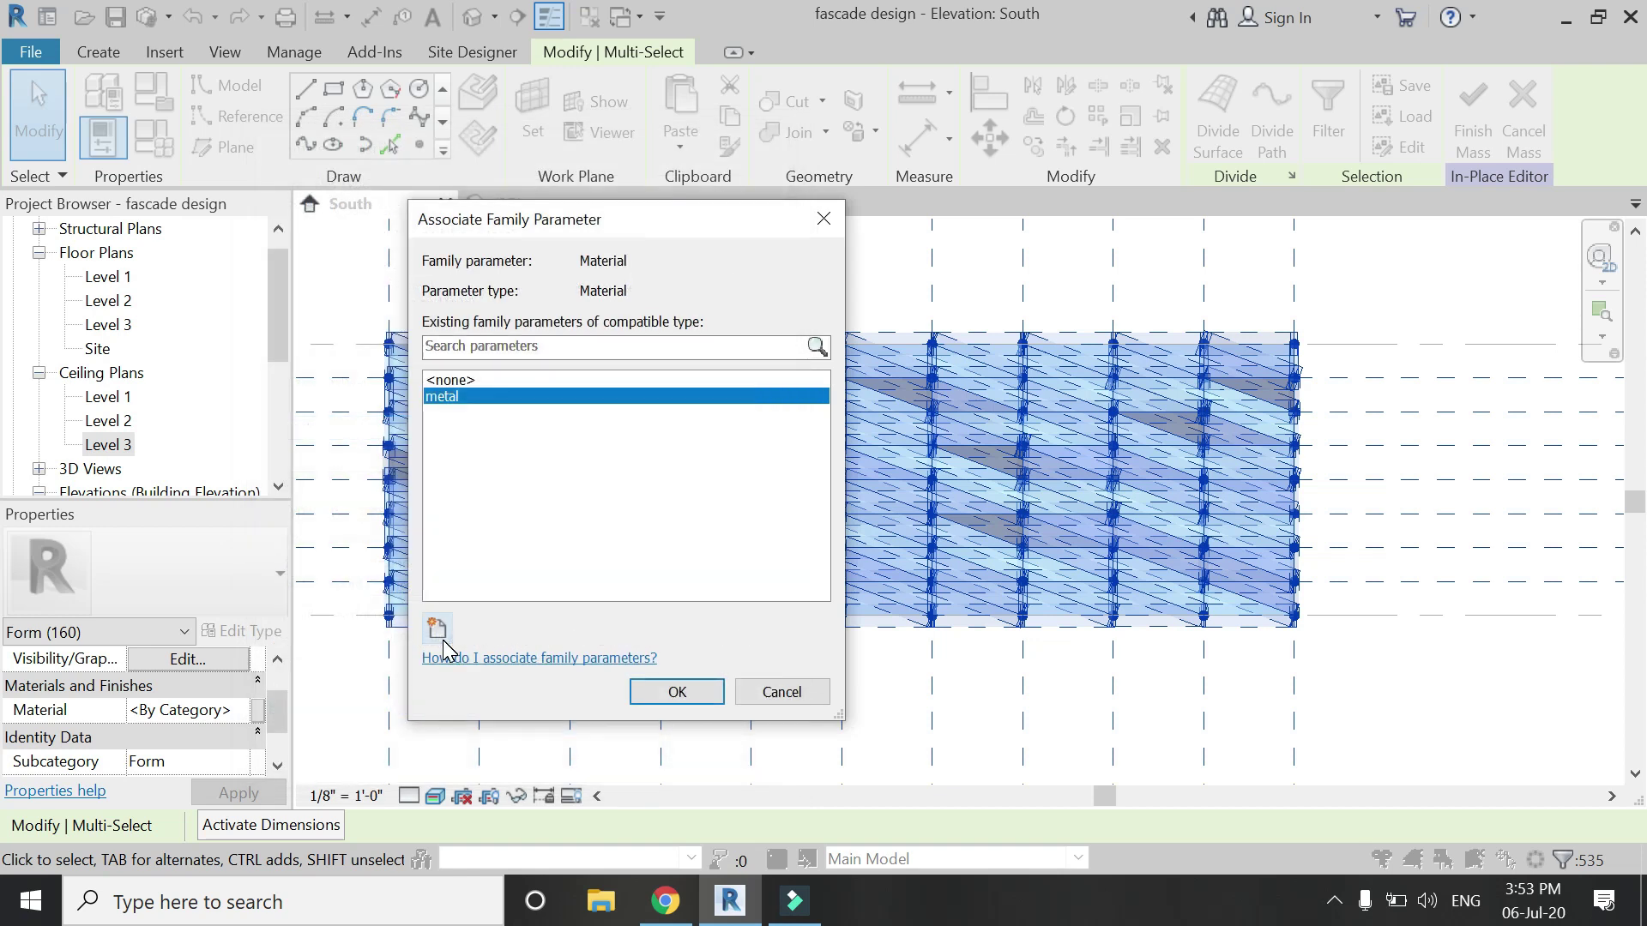
pyautogui.press('Return')
pyautogui.click(433, 672)
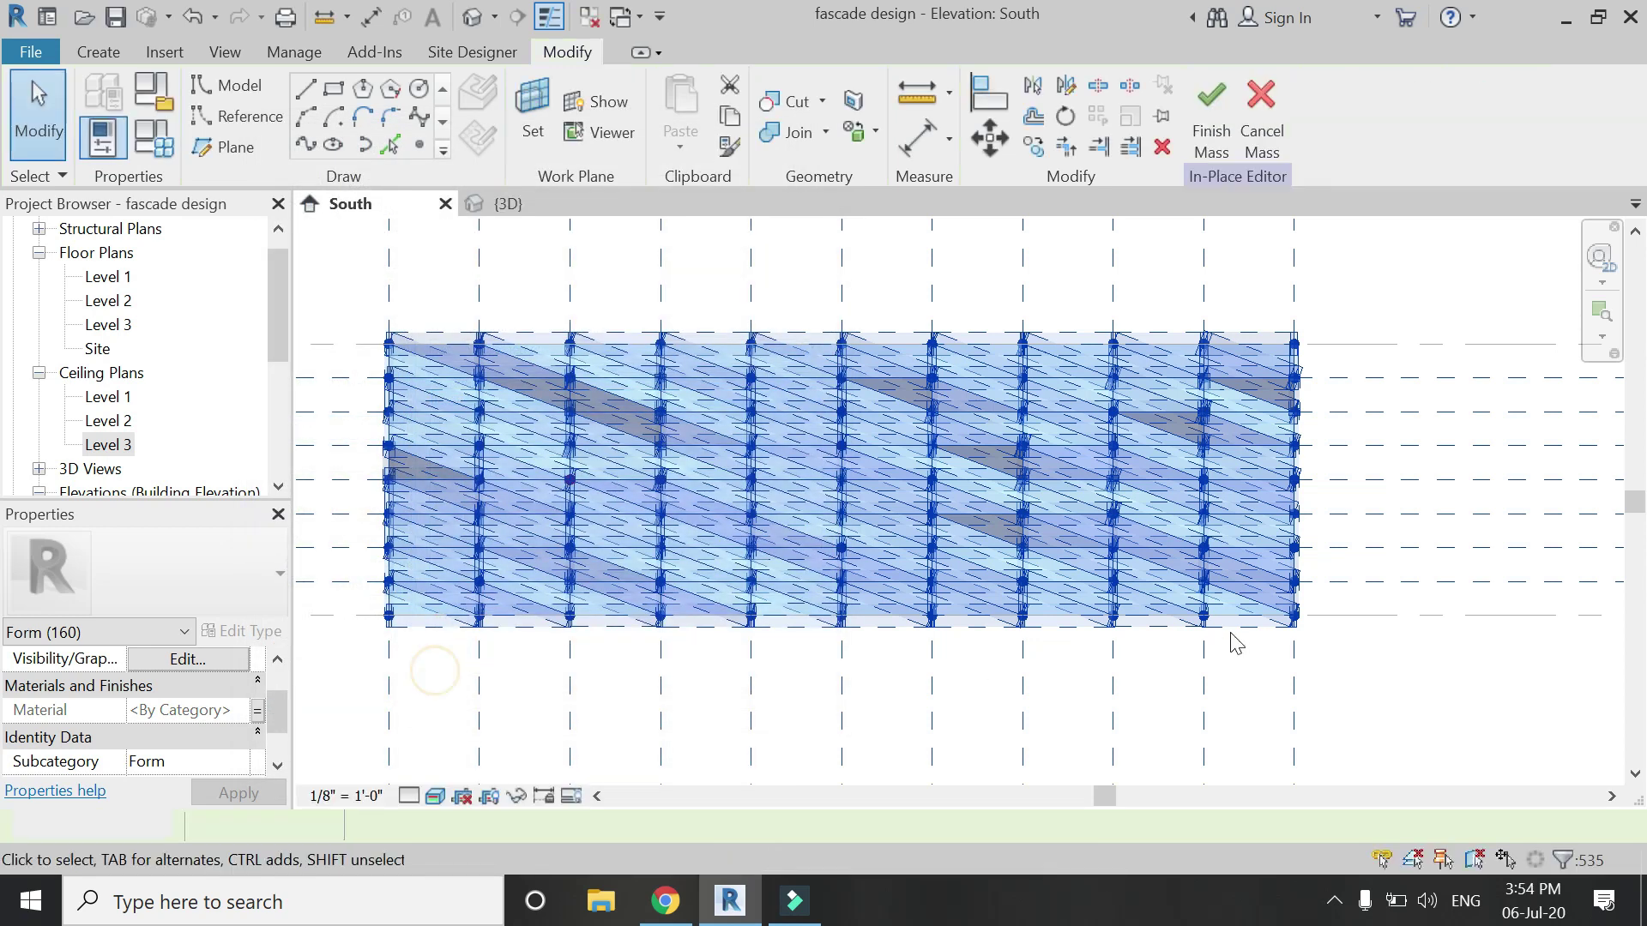
# - Associate the material of the forms in the facade's three lowest rows with a new family parameter named perforated metal
pyautogui.moveTo(1468, 731); pyautogui.dragTo(374, 536)
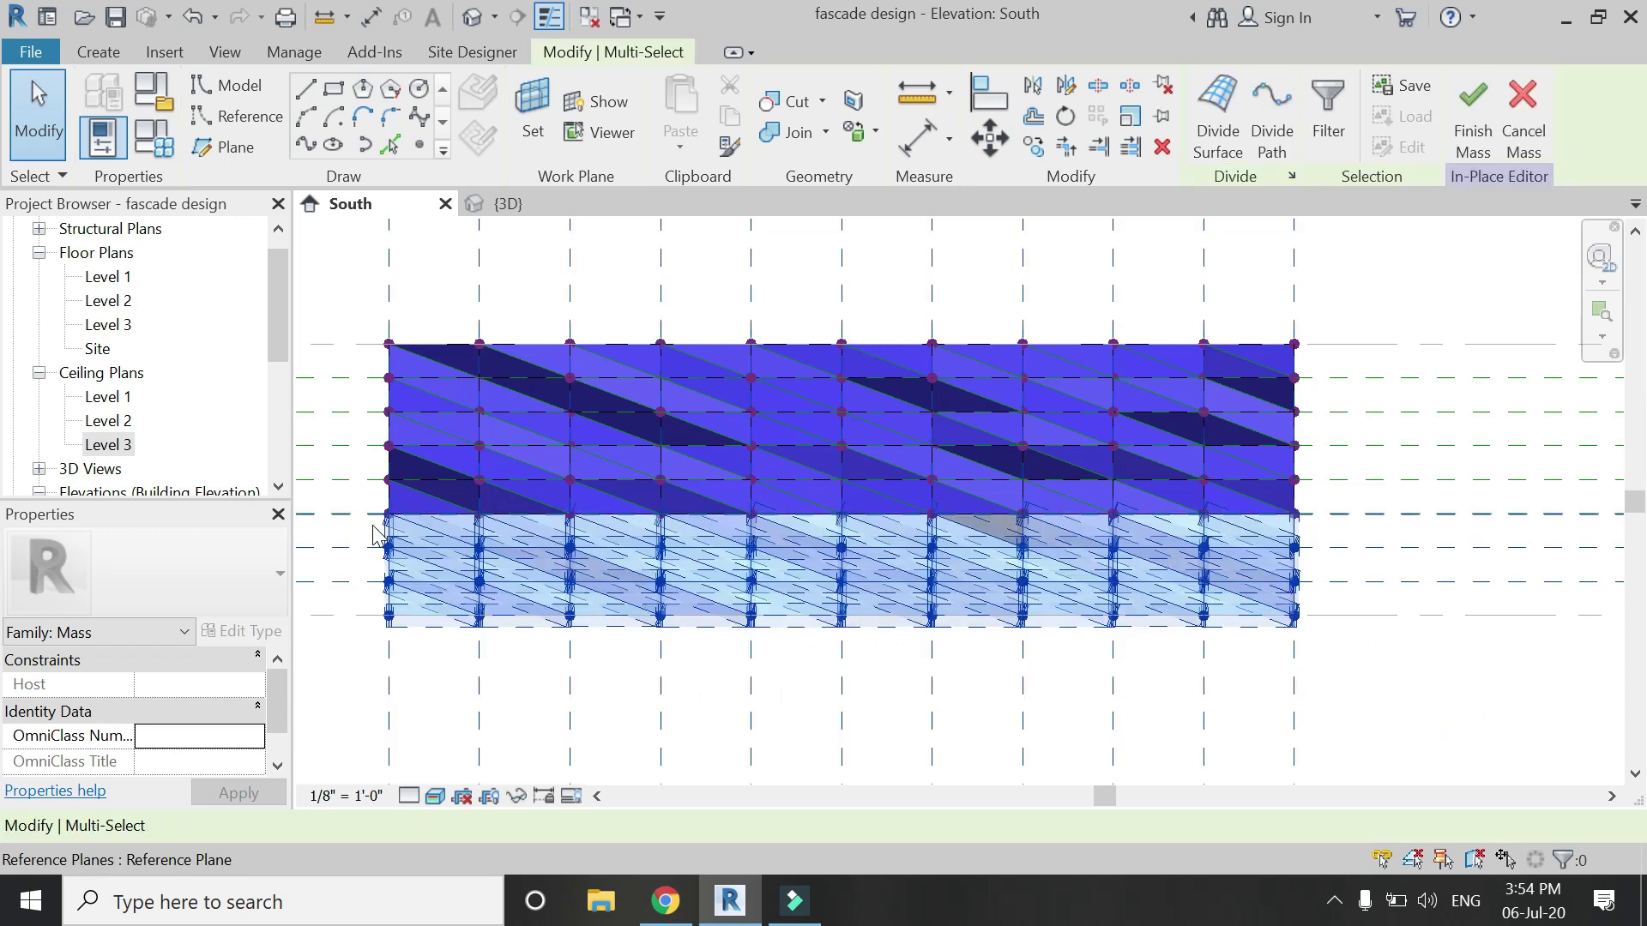
pyautogui.click(186, 632)
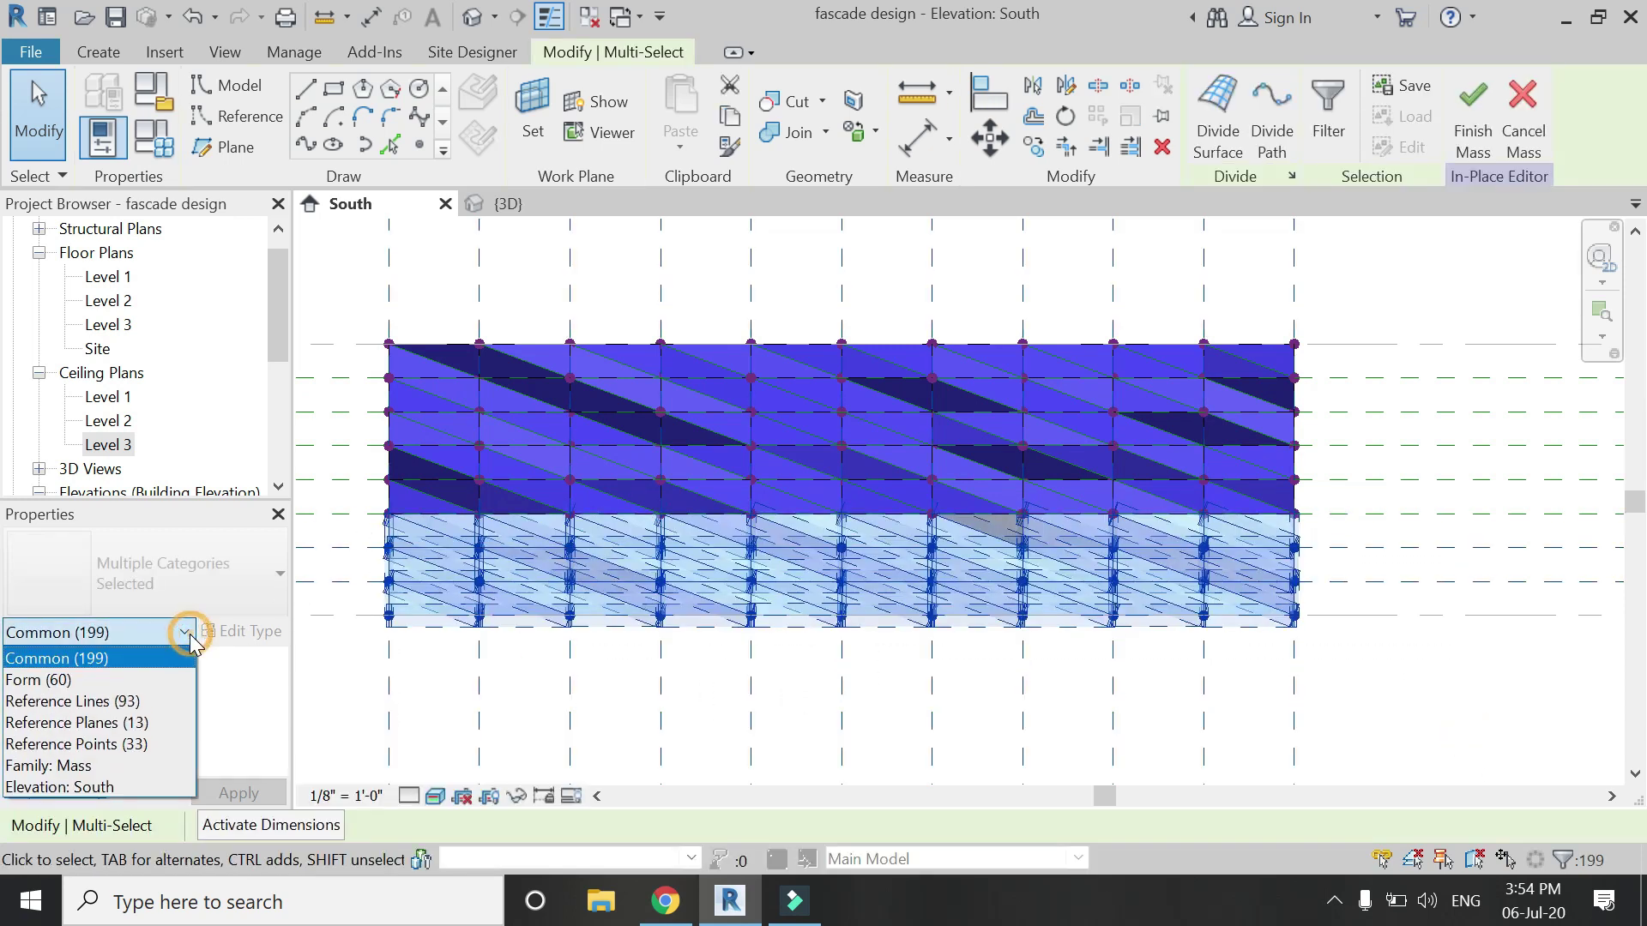
pyautogui.click(148, 681)
pyautogui.scroll(-2, 169, 705)
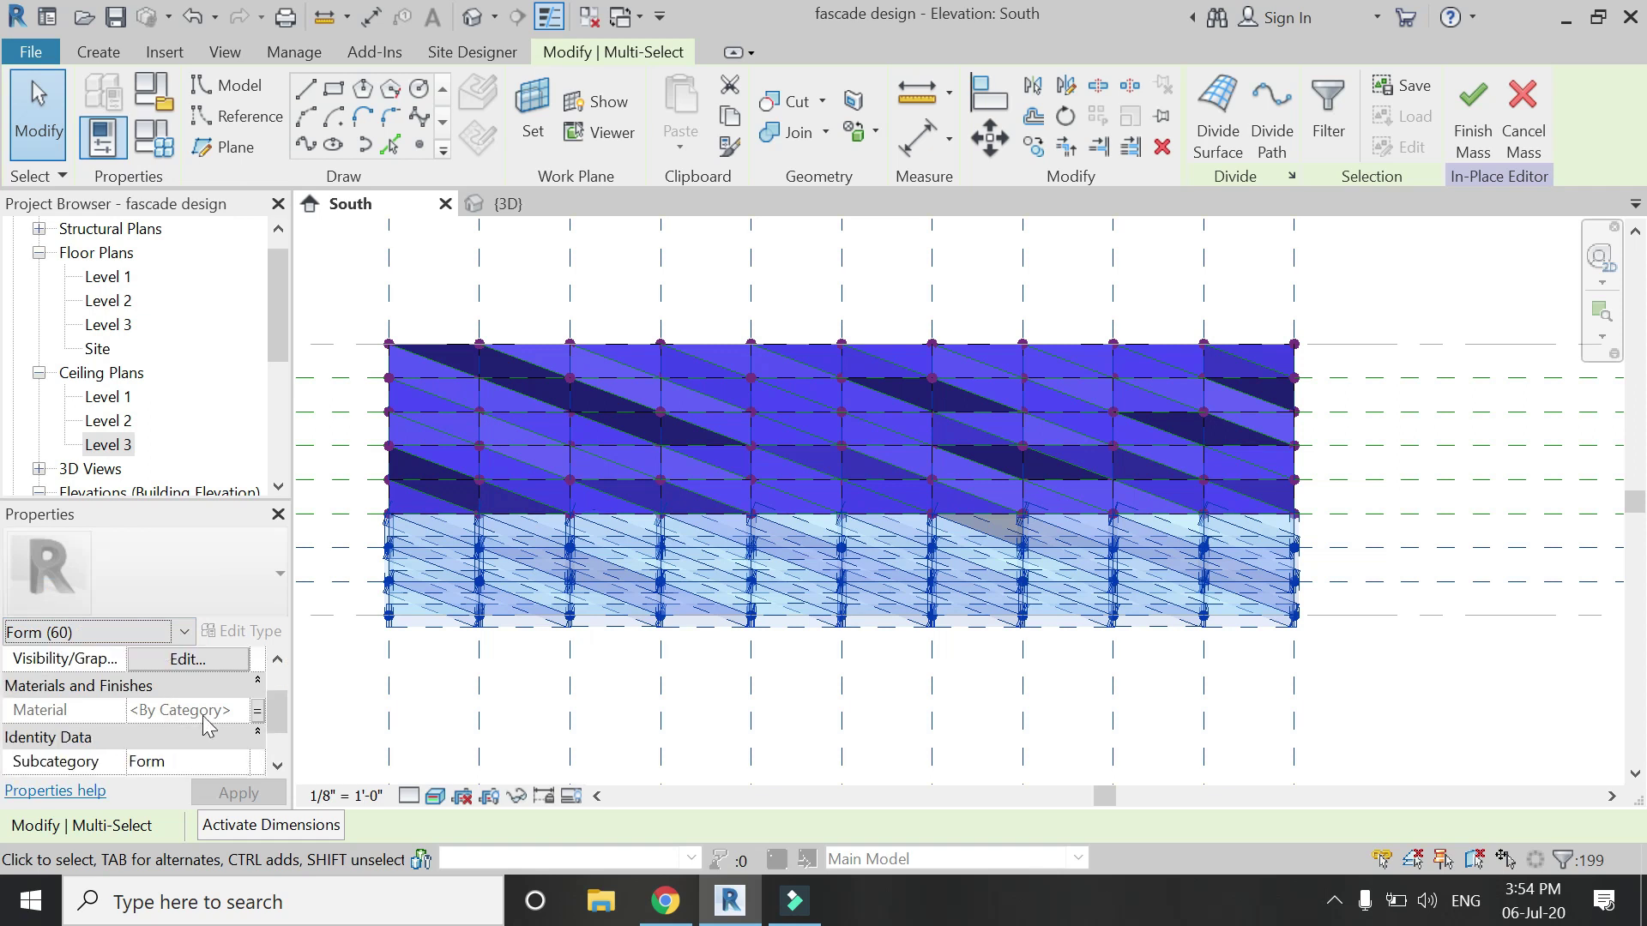
pyautogui.click(258, 711)
pyautogui.click(438, 626)
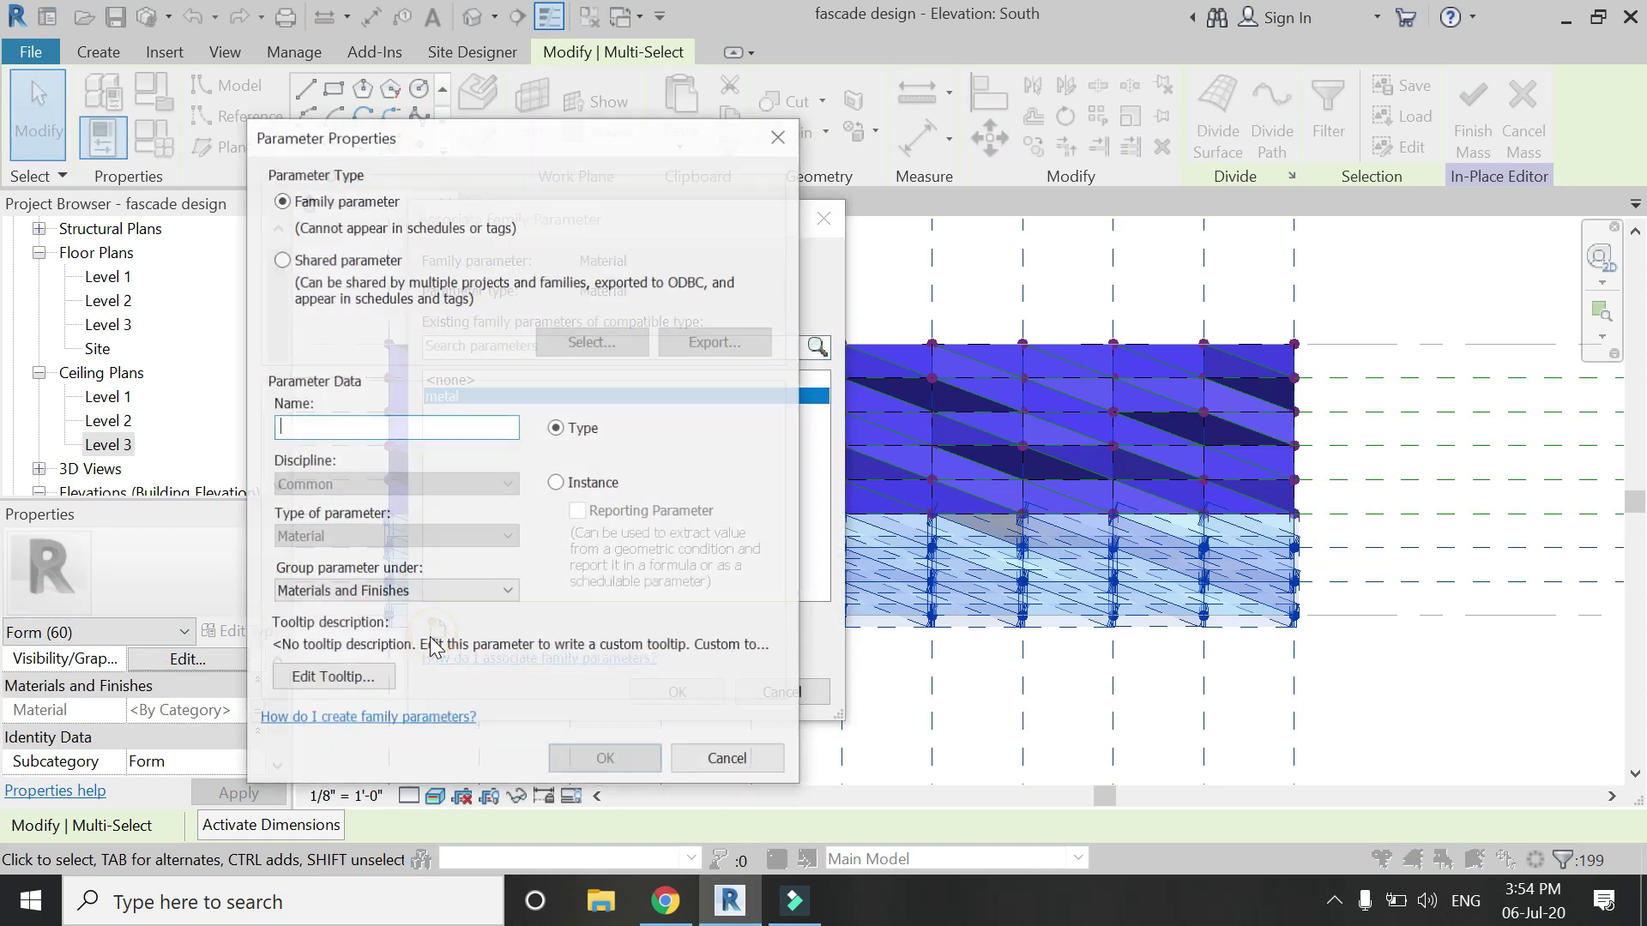
pyautogui.write('perforated metal')
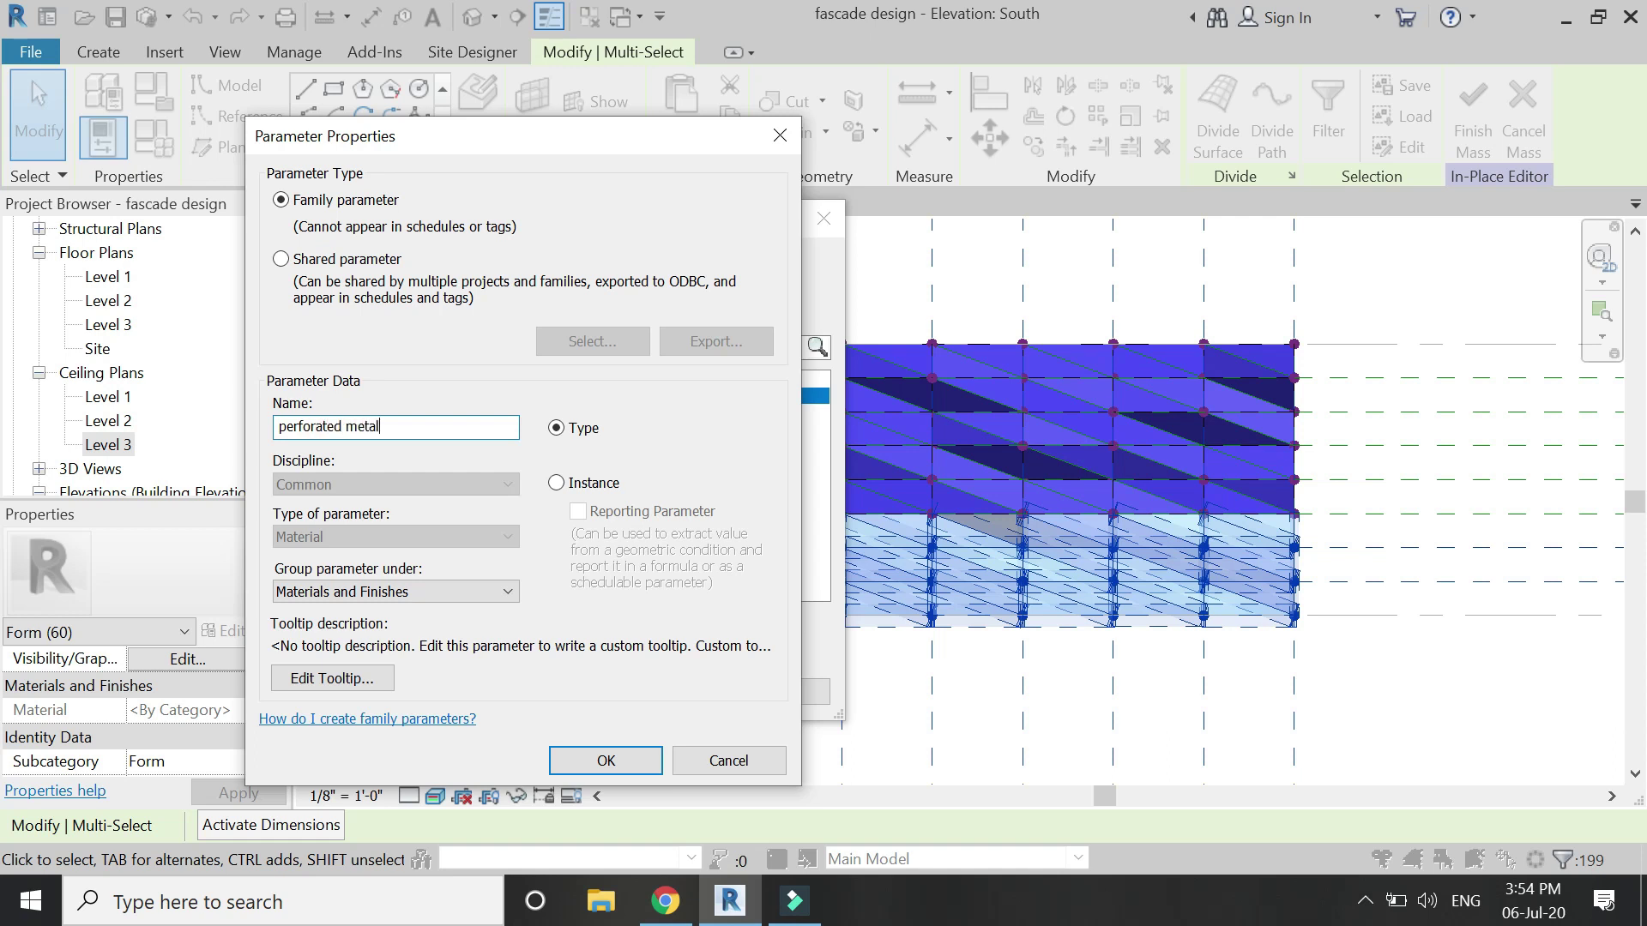
pyautogui.press('Return')
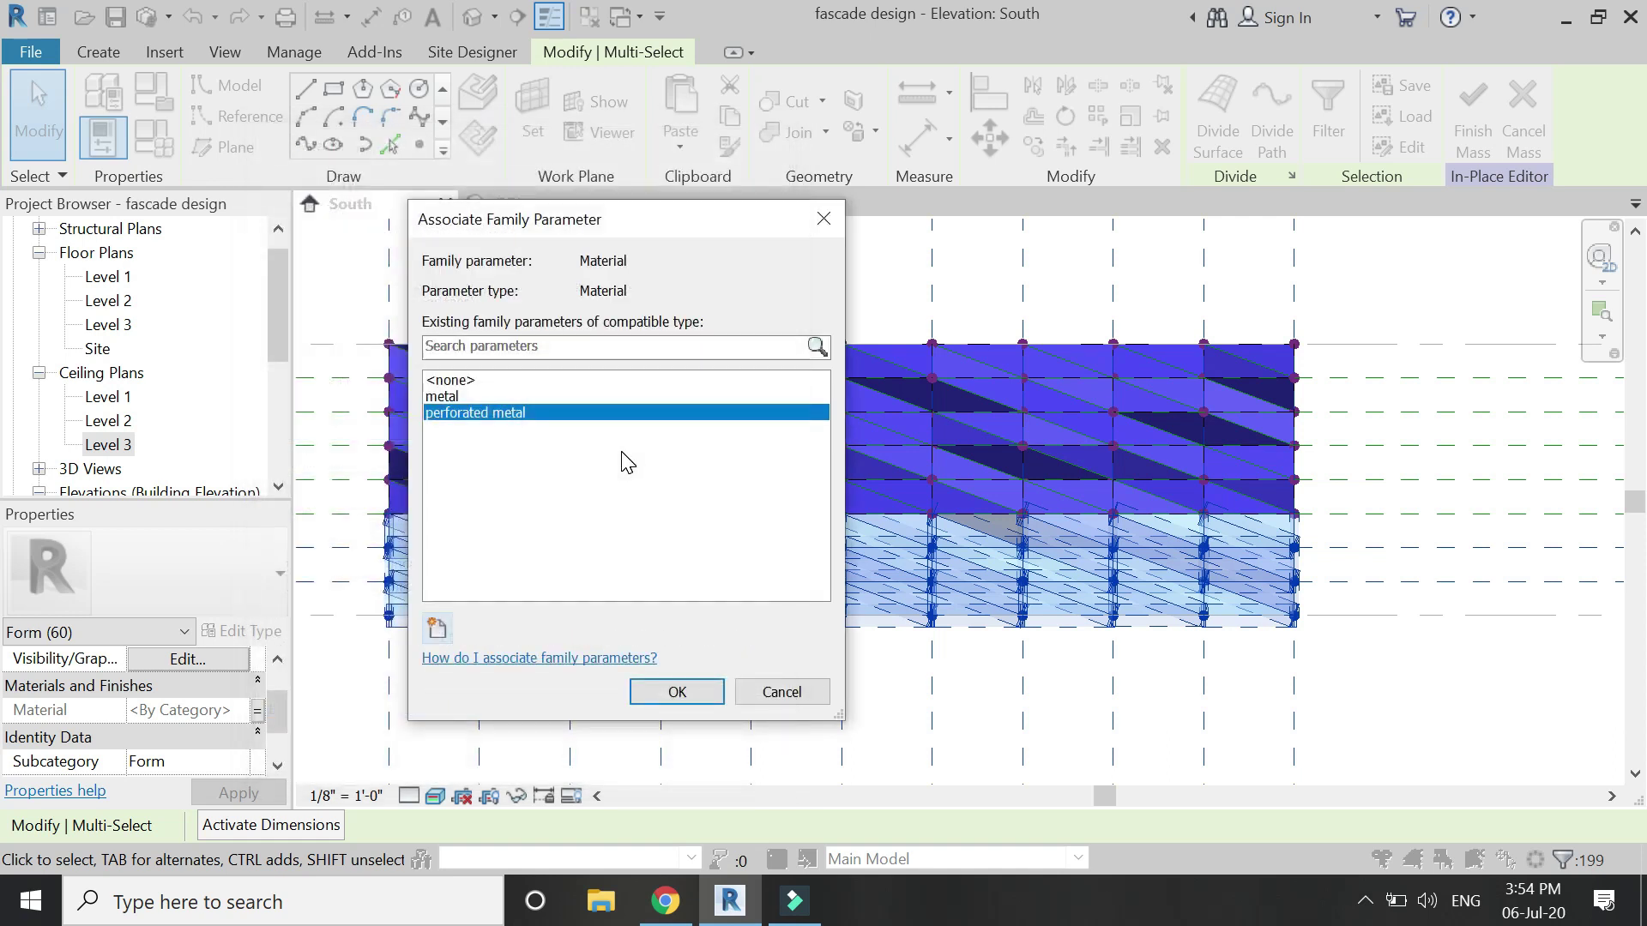
pyautogui.press('Return')
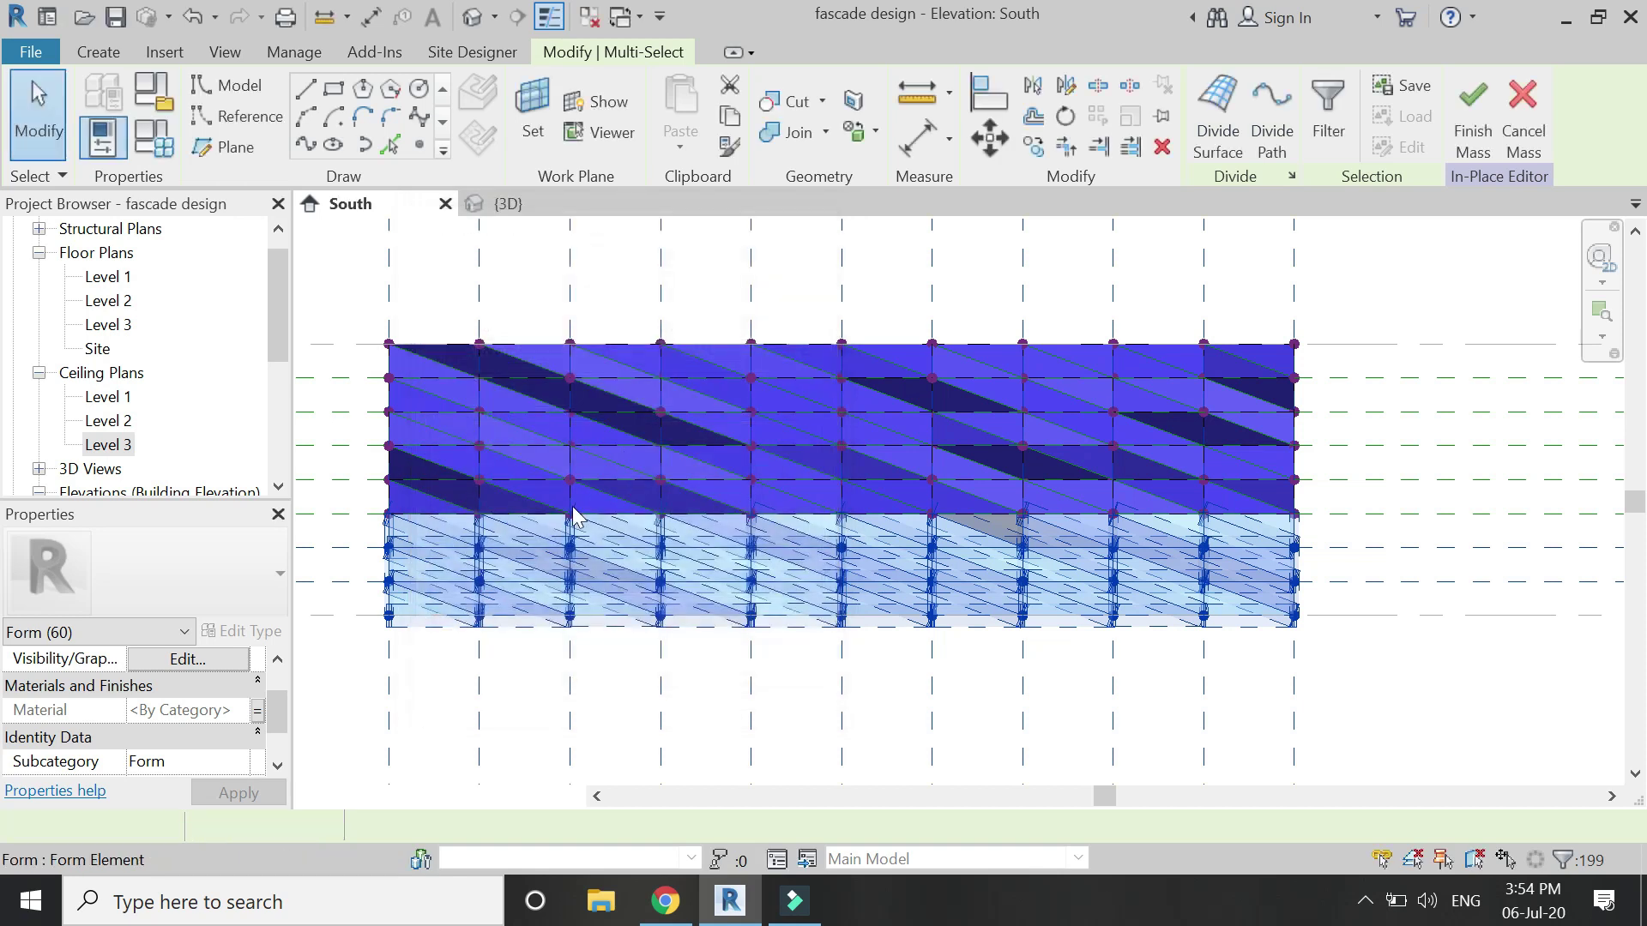
pyautogui.click(452, 287)
# - Assign Steel ASTM A572 to the perforated metal parameter, with staggered-circle cutouts of 0.5 diameter and 0.6875 center spacing
pyautogui.click(103, 137)
pyautogui.click(438, 300)
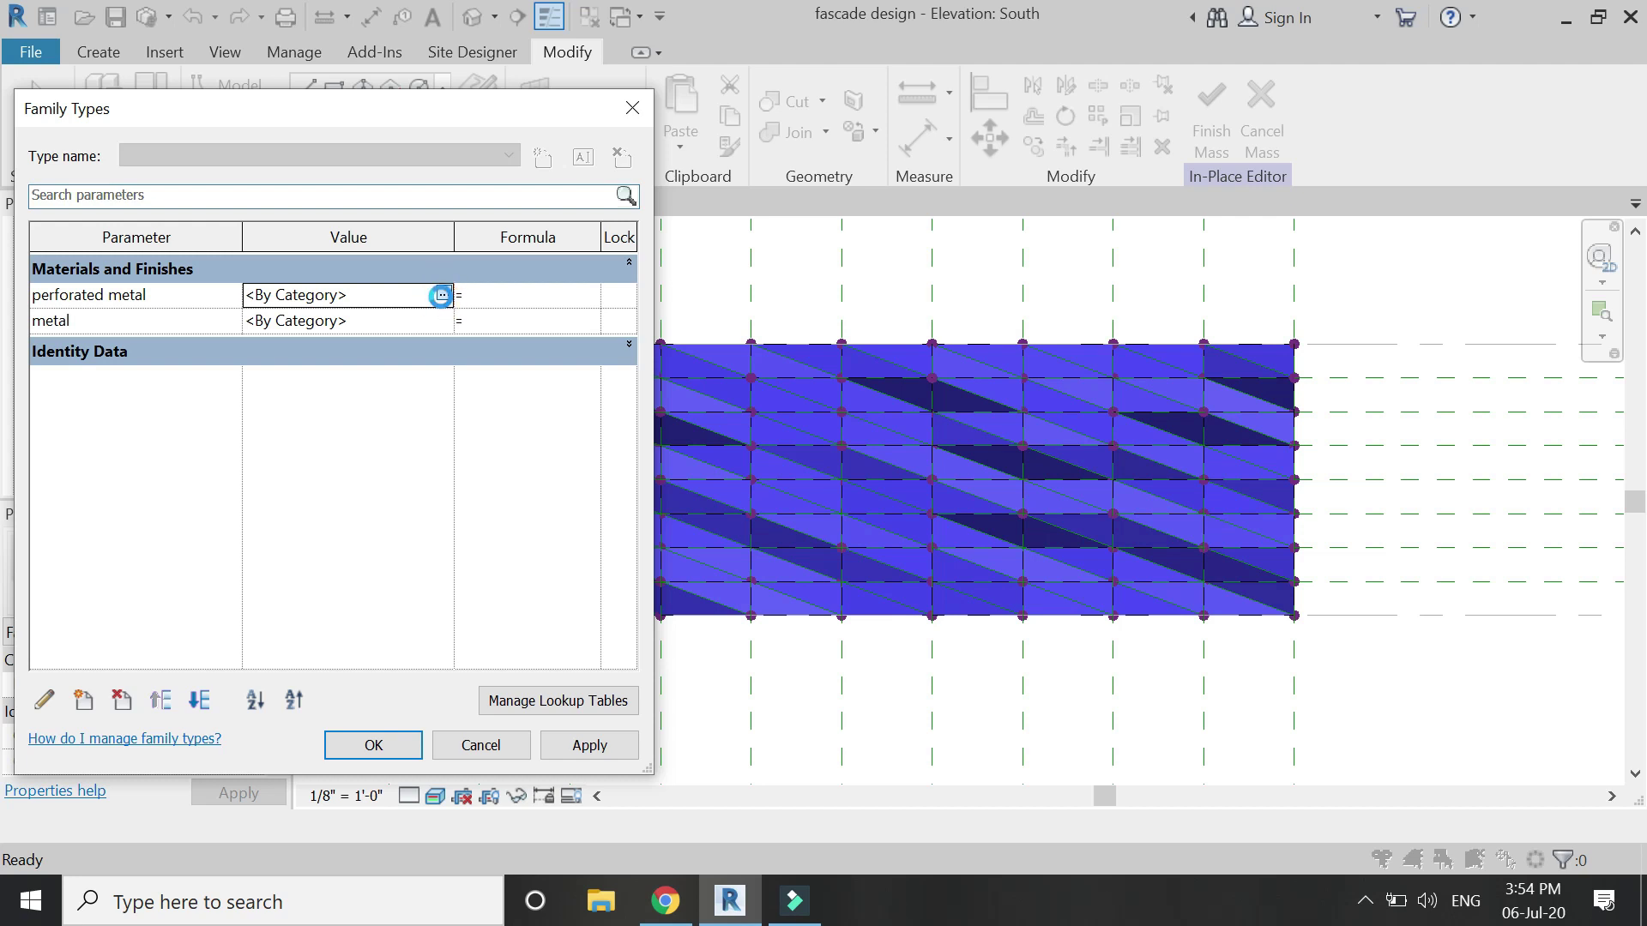
pyautogui.click(441, 295)
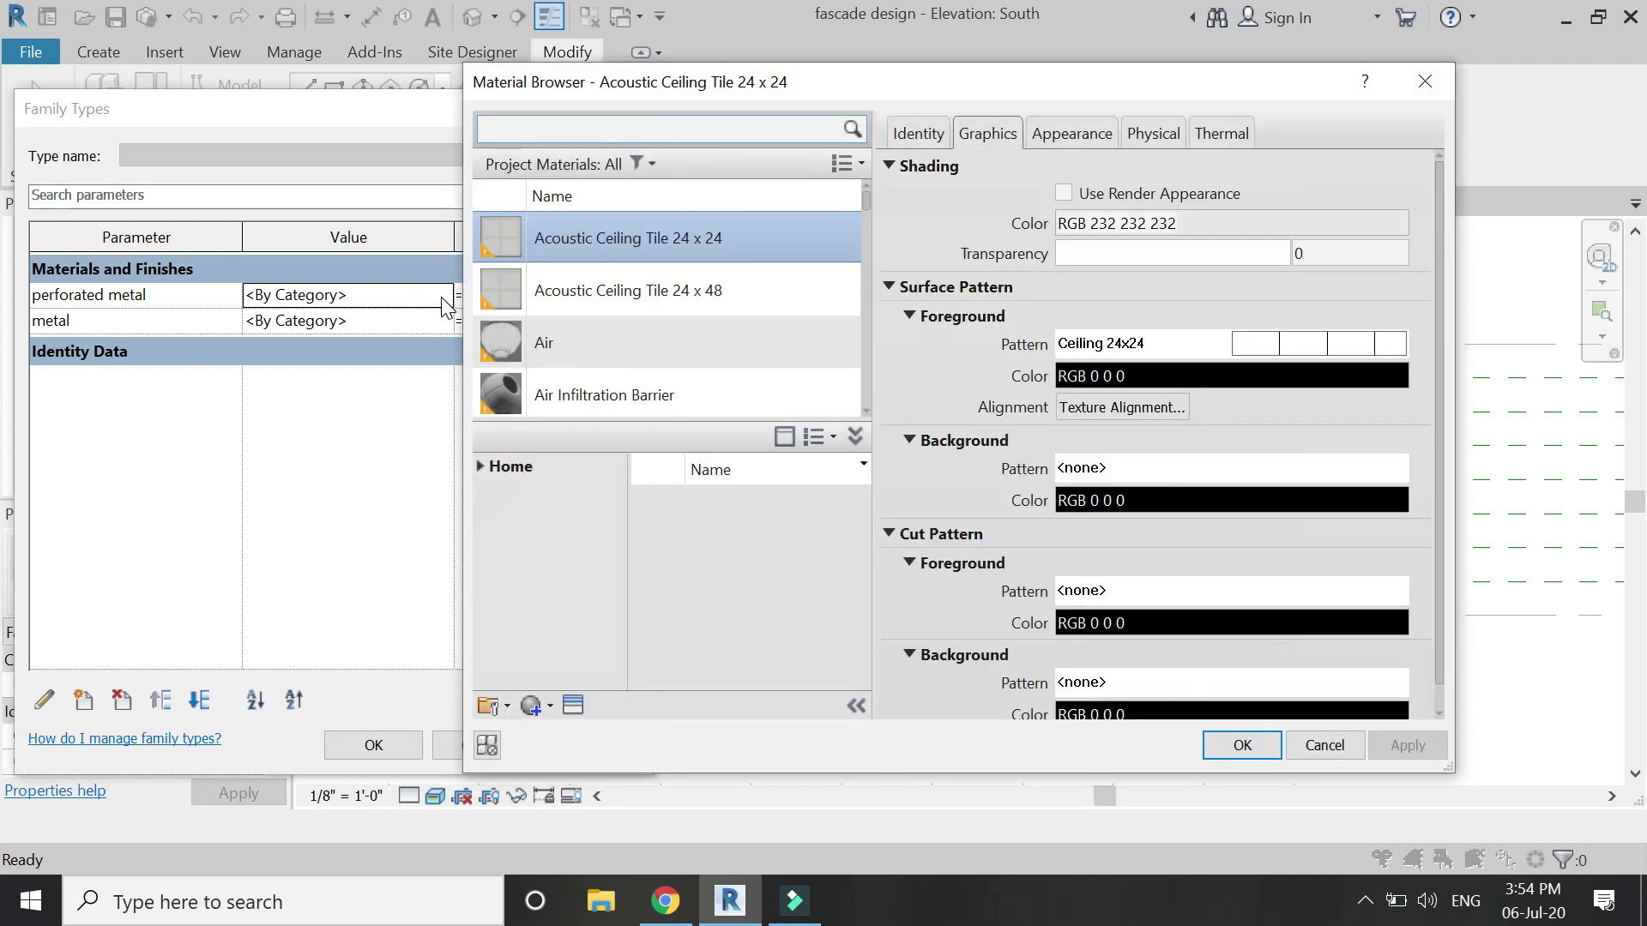
pyautogui.click(571, 128)
pyautogui.write('metal')
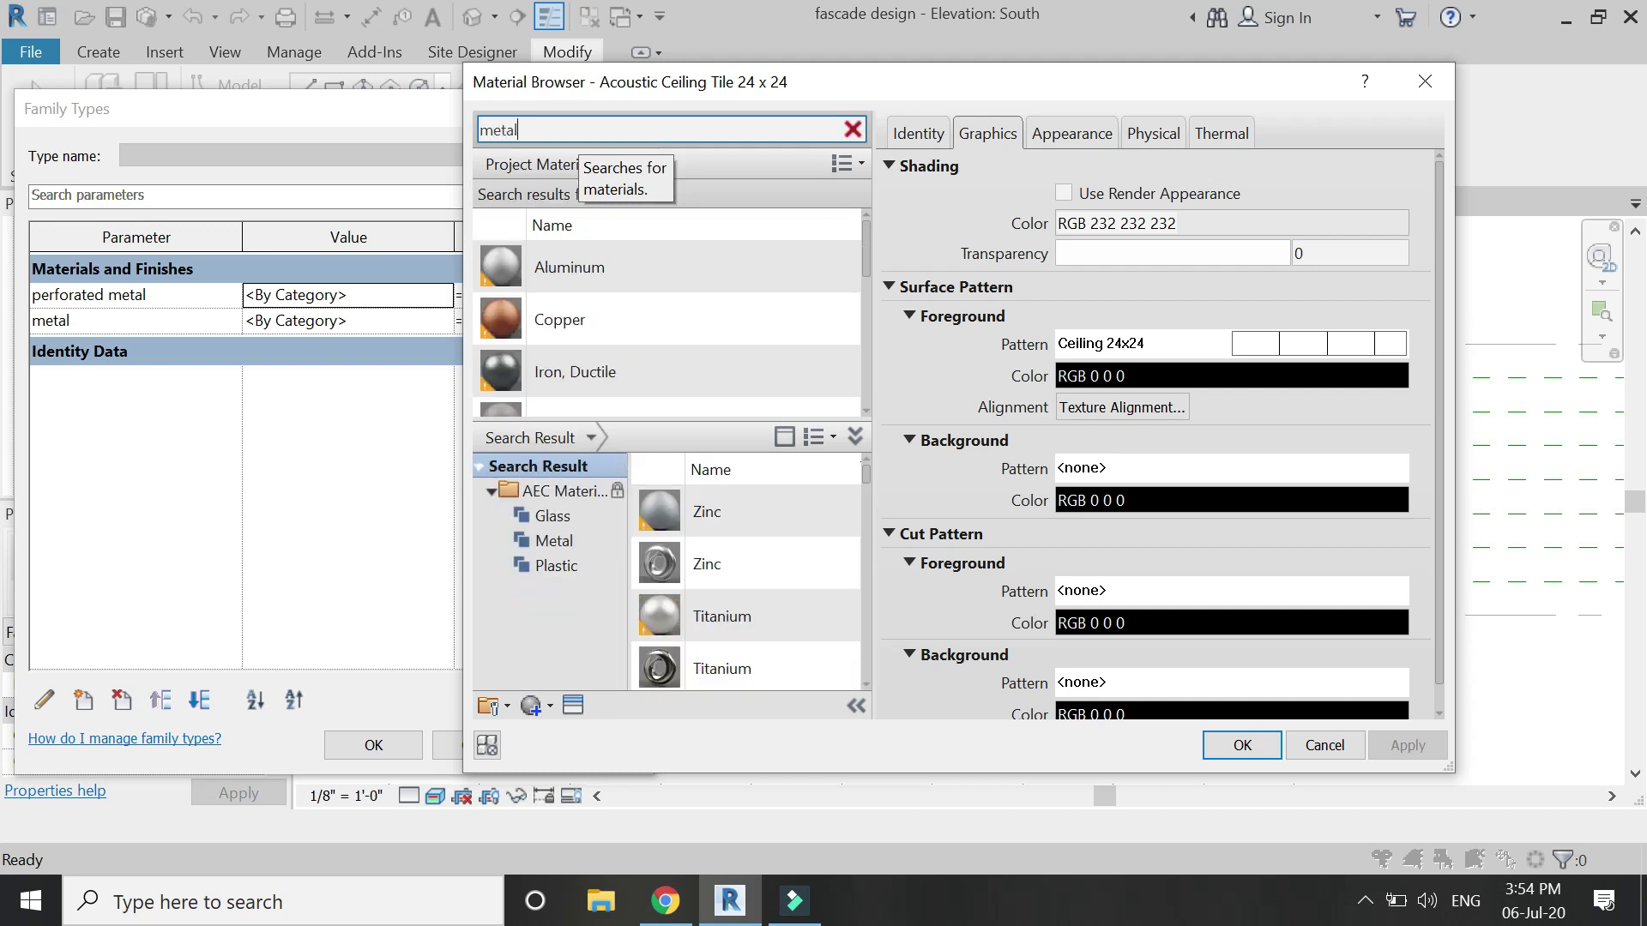
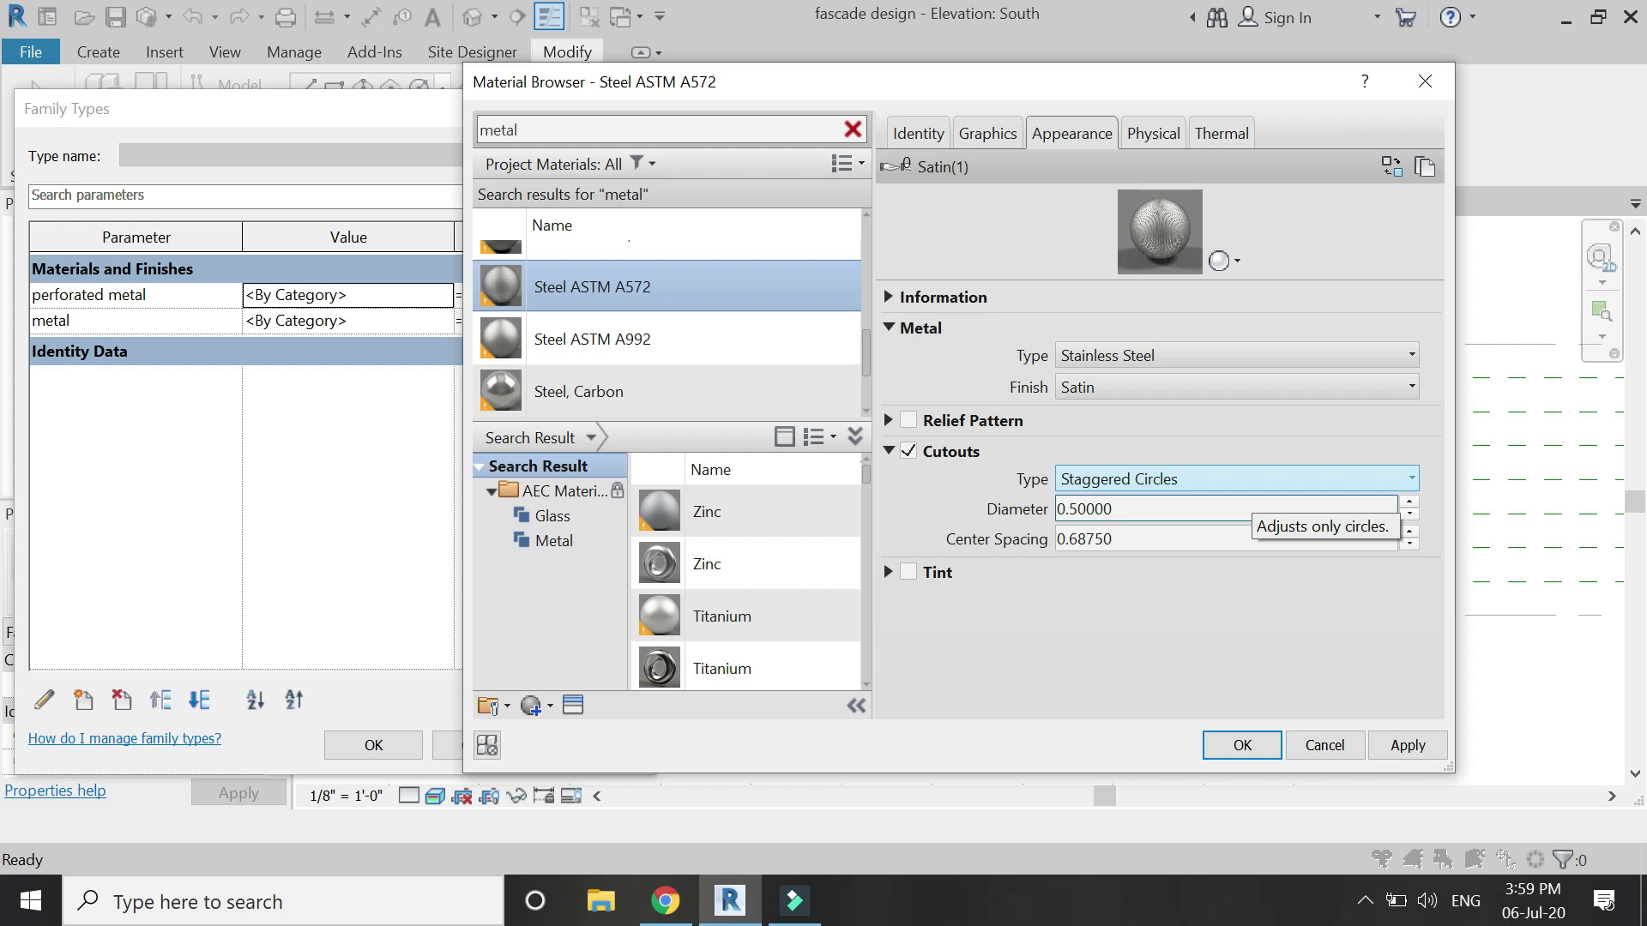
pyautogui.click(1242, 745)
# - For the metal parameter, duplicate the Steel ASTM A572 material and name the copy Steel ASTM A572 (without perforations)
pyautogui.click(436, 320)
pyautogui.click(444, 320)
pyautogui.scroll(1, 513, 271)
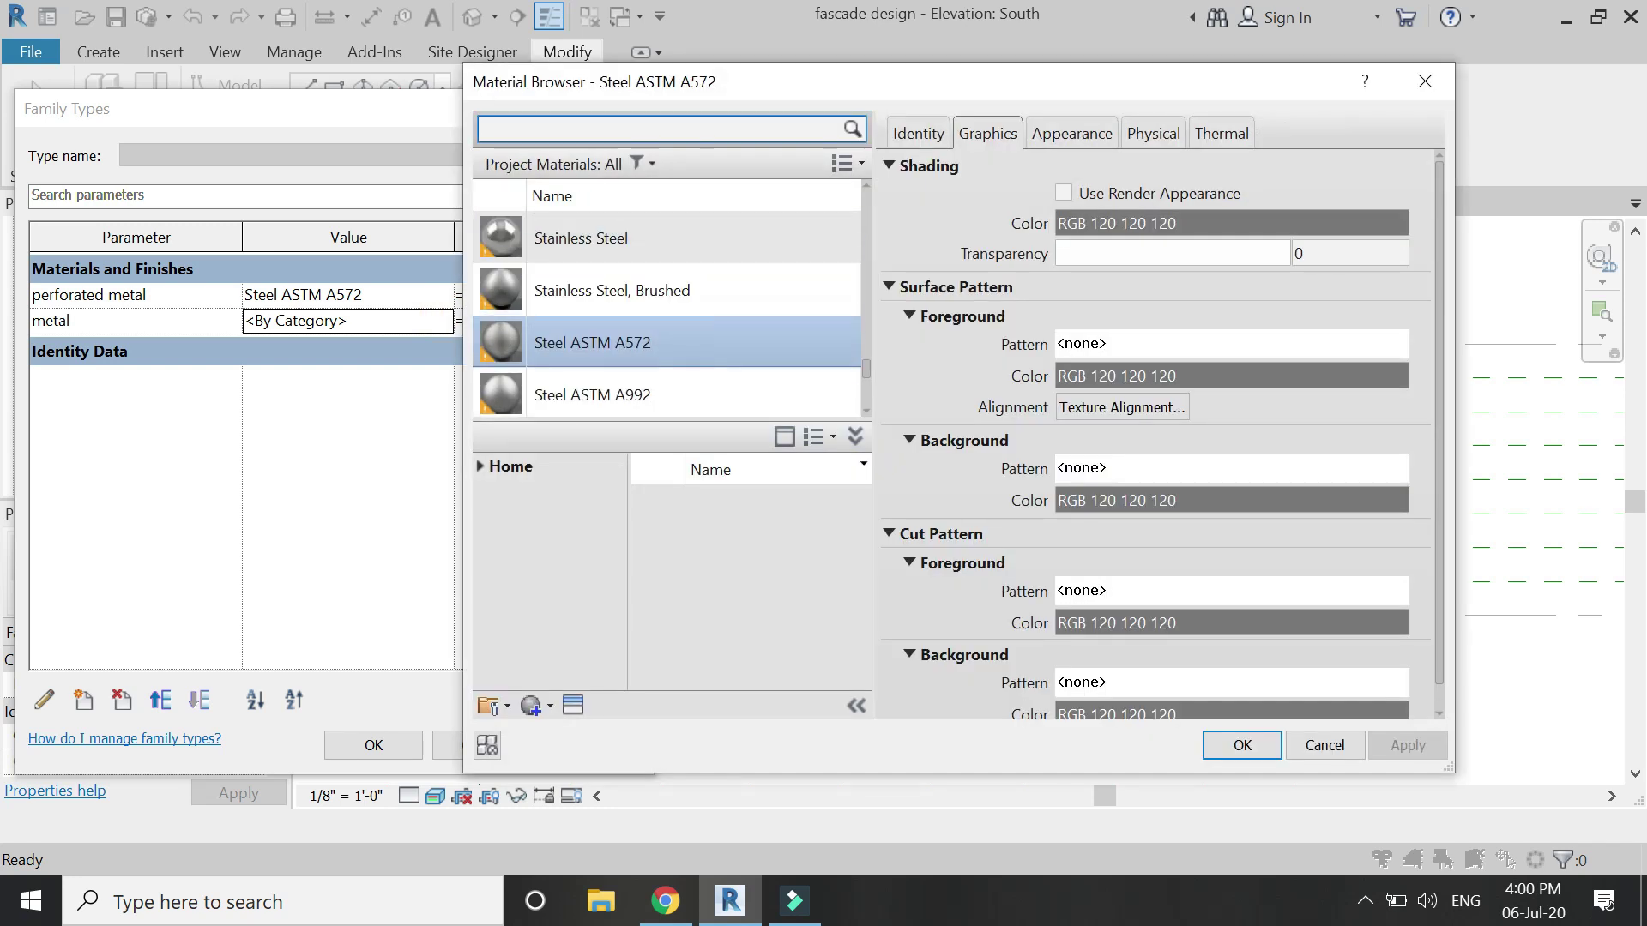
pyautogui.rightClick(810, 334)
pyautogui.click(841, 374)
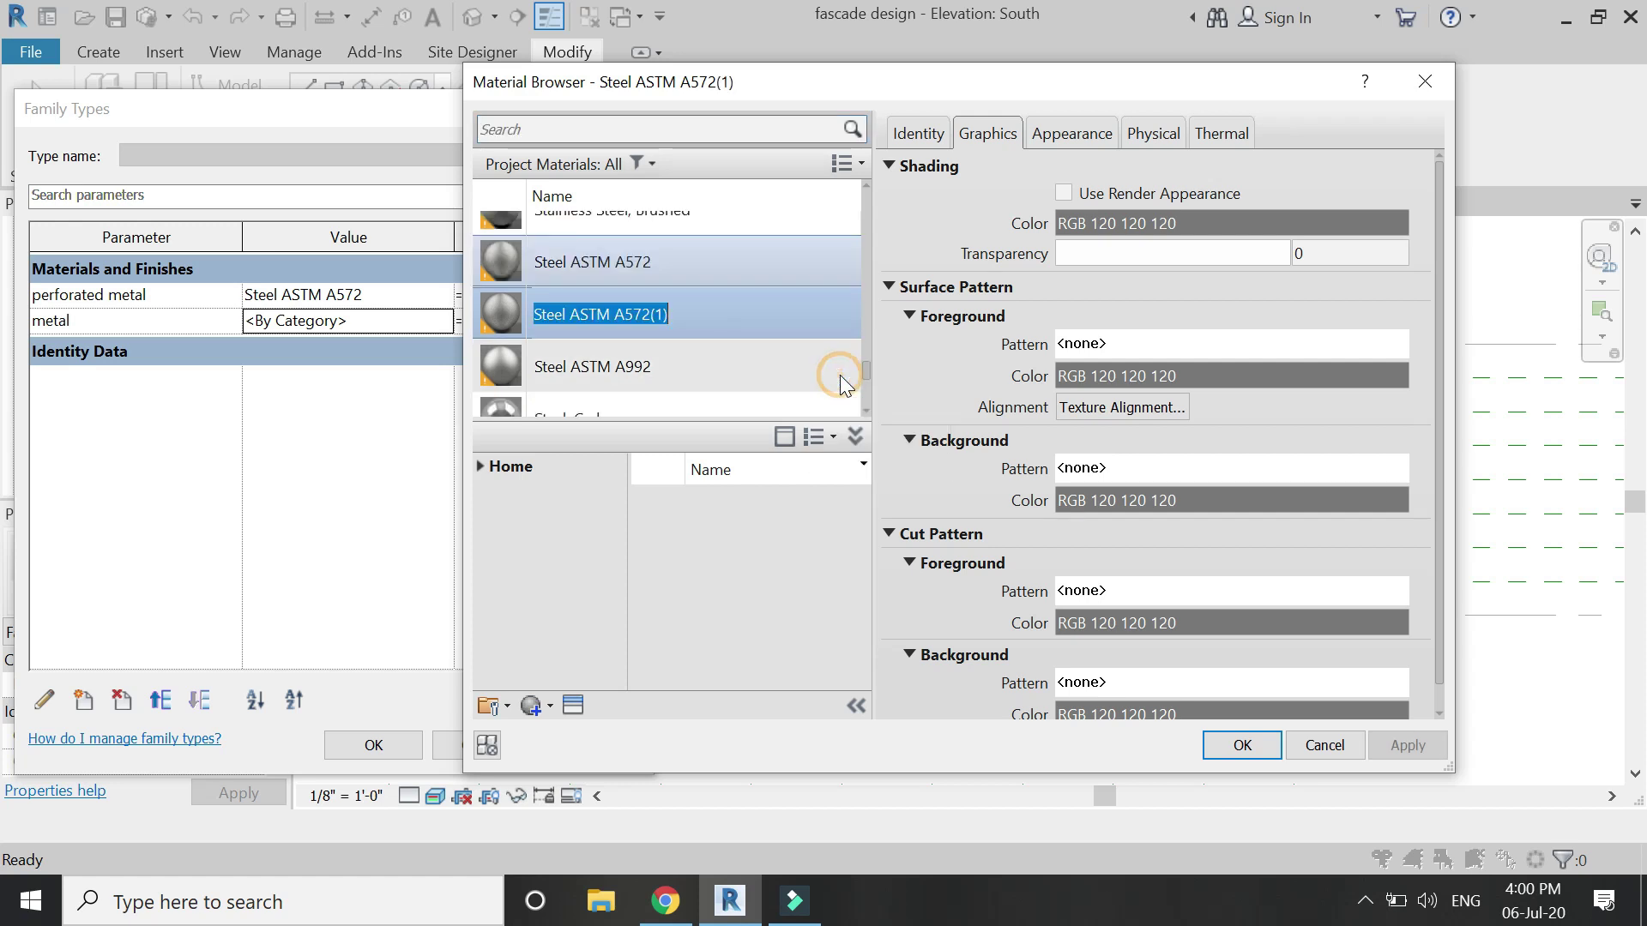
pyautogui.click(755, 309)
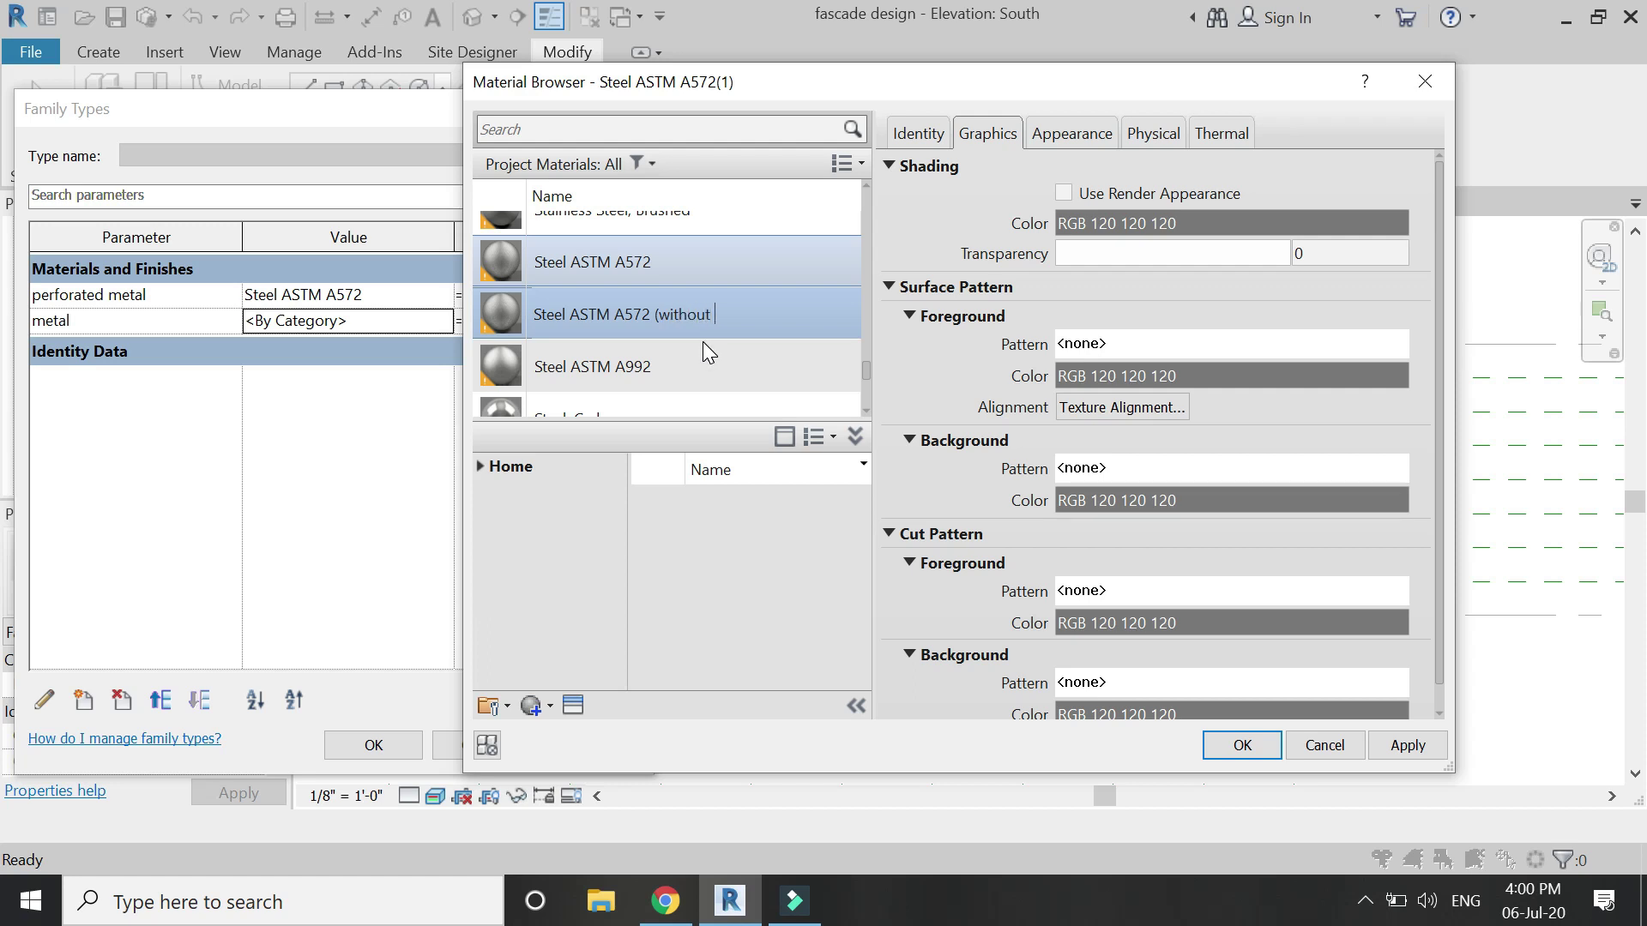
pyautogui.write('ations)')
pyautogui.press('Return')
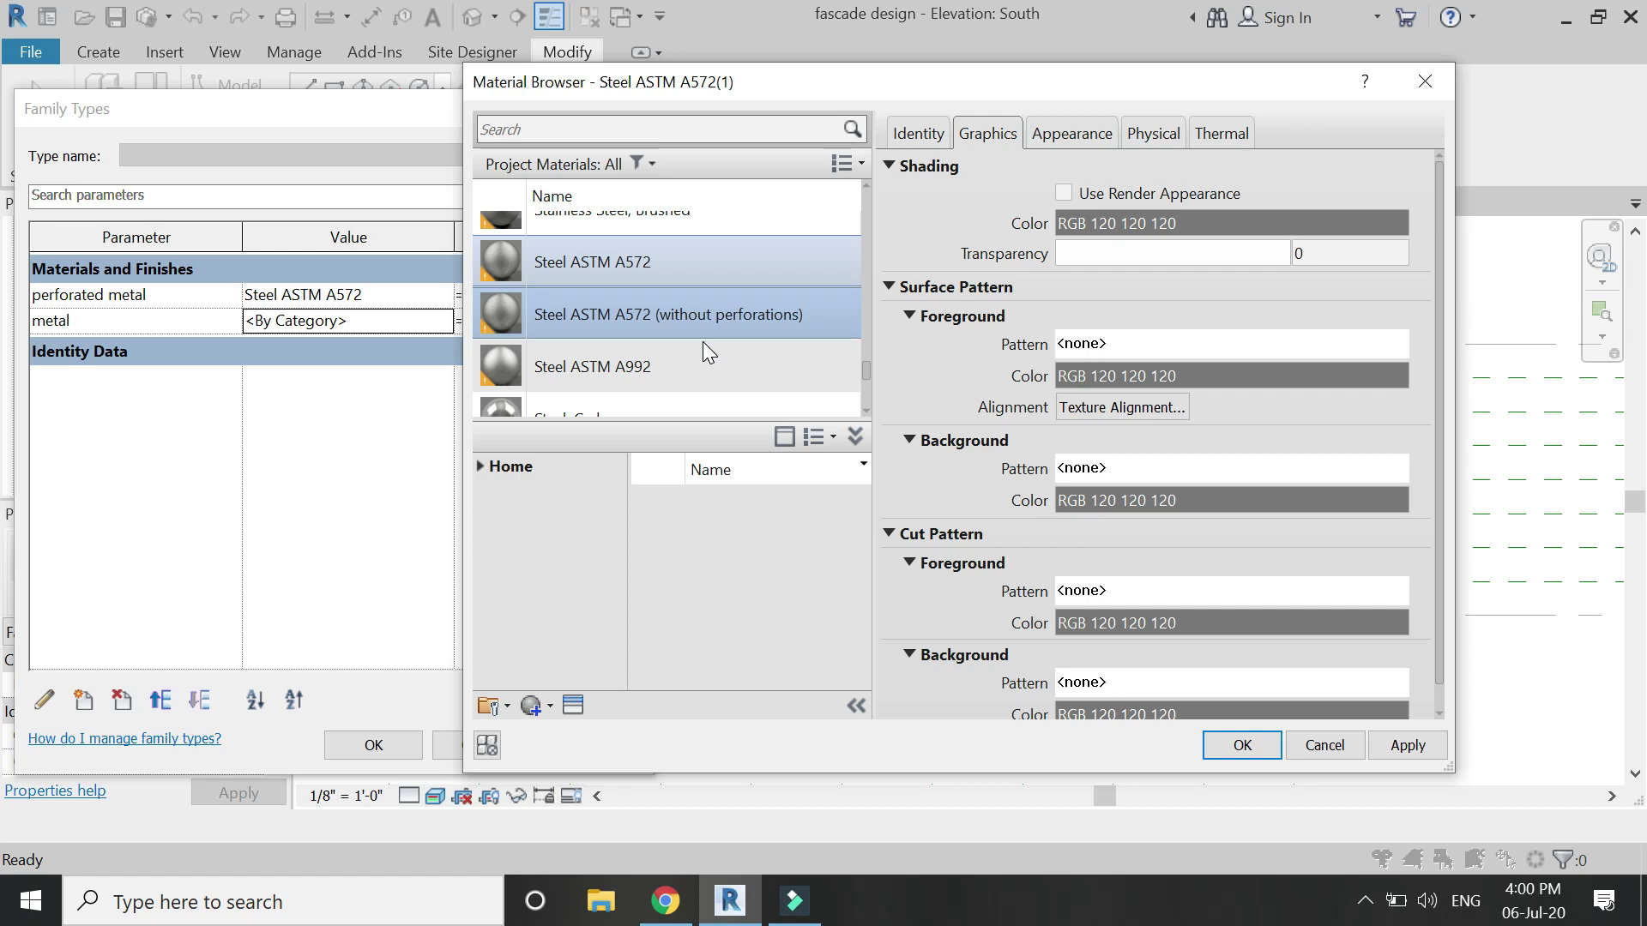
# - Duplicate the new material's appearance asset, disable its cutouts, and apply the material to the metal parameter
pyautogui.click(1072, 133)
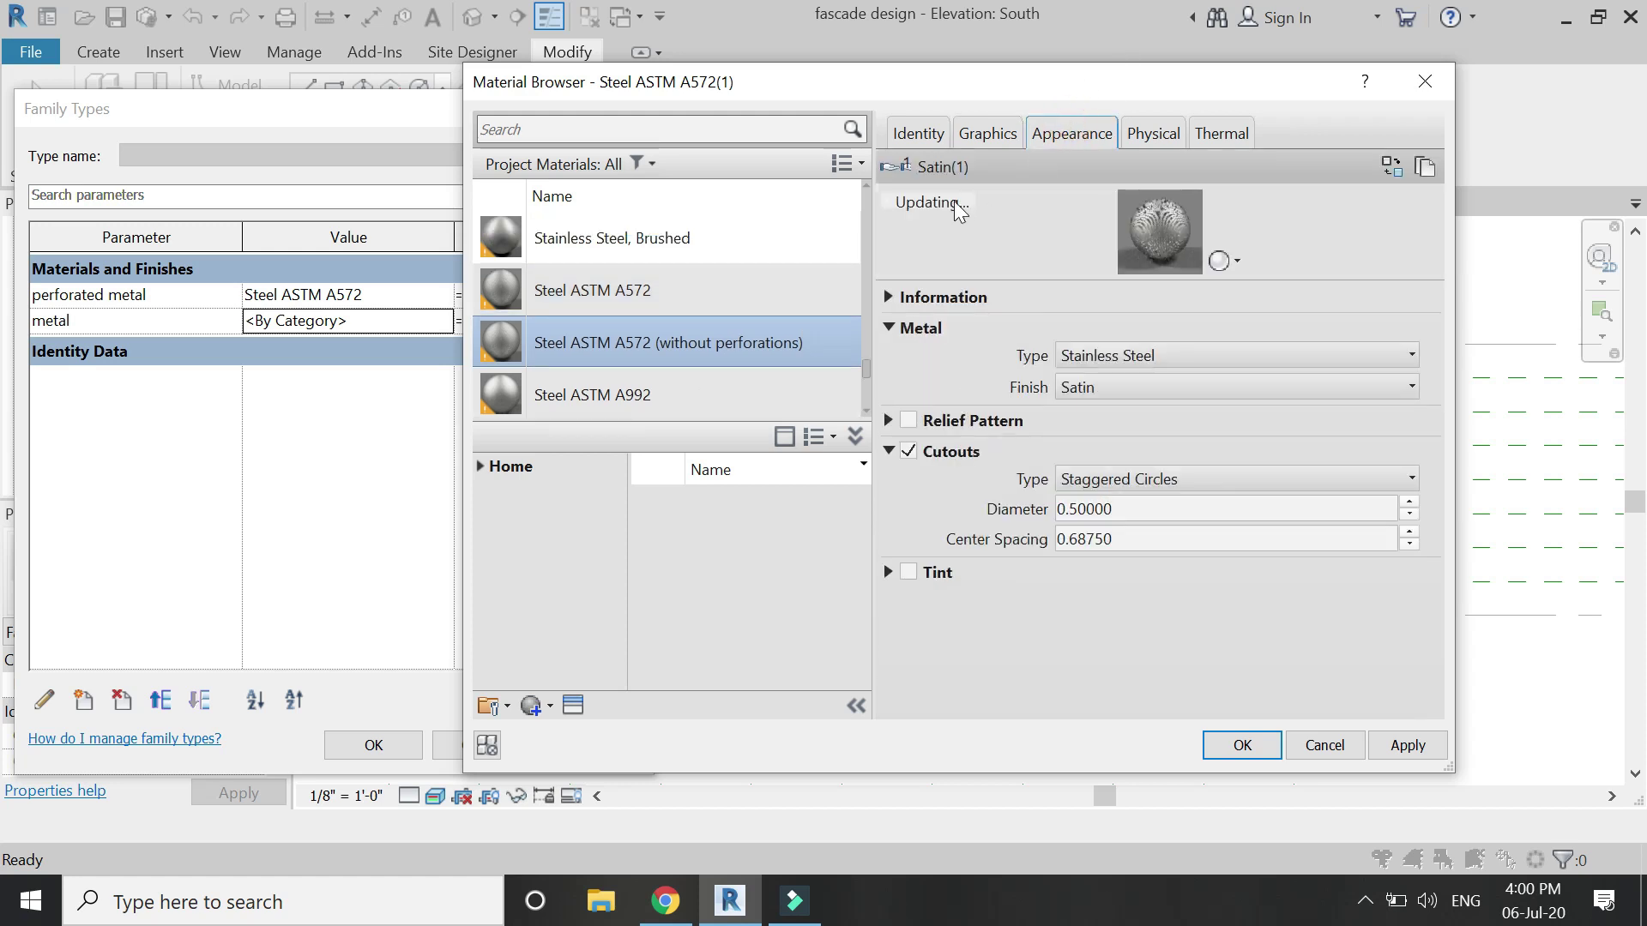
pyautogui.click(1422, 169)
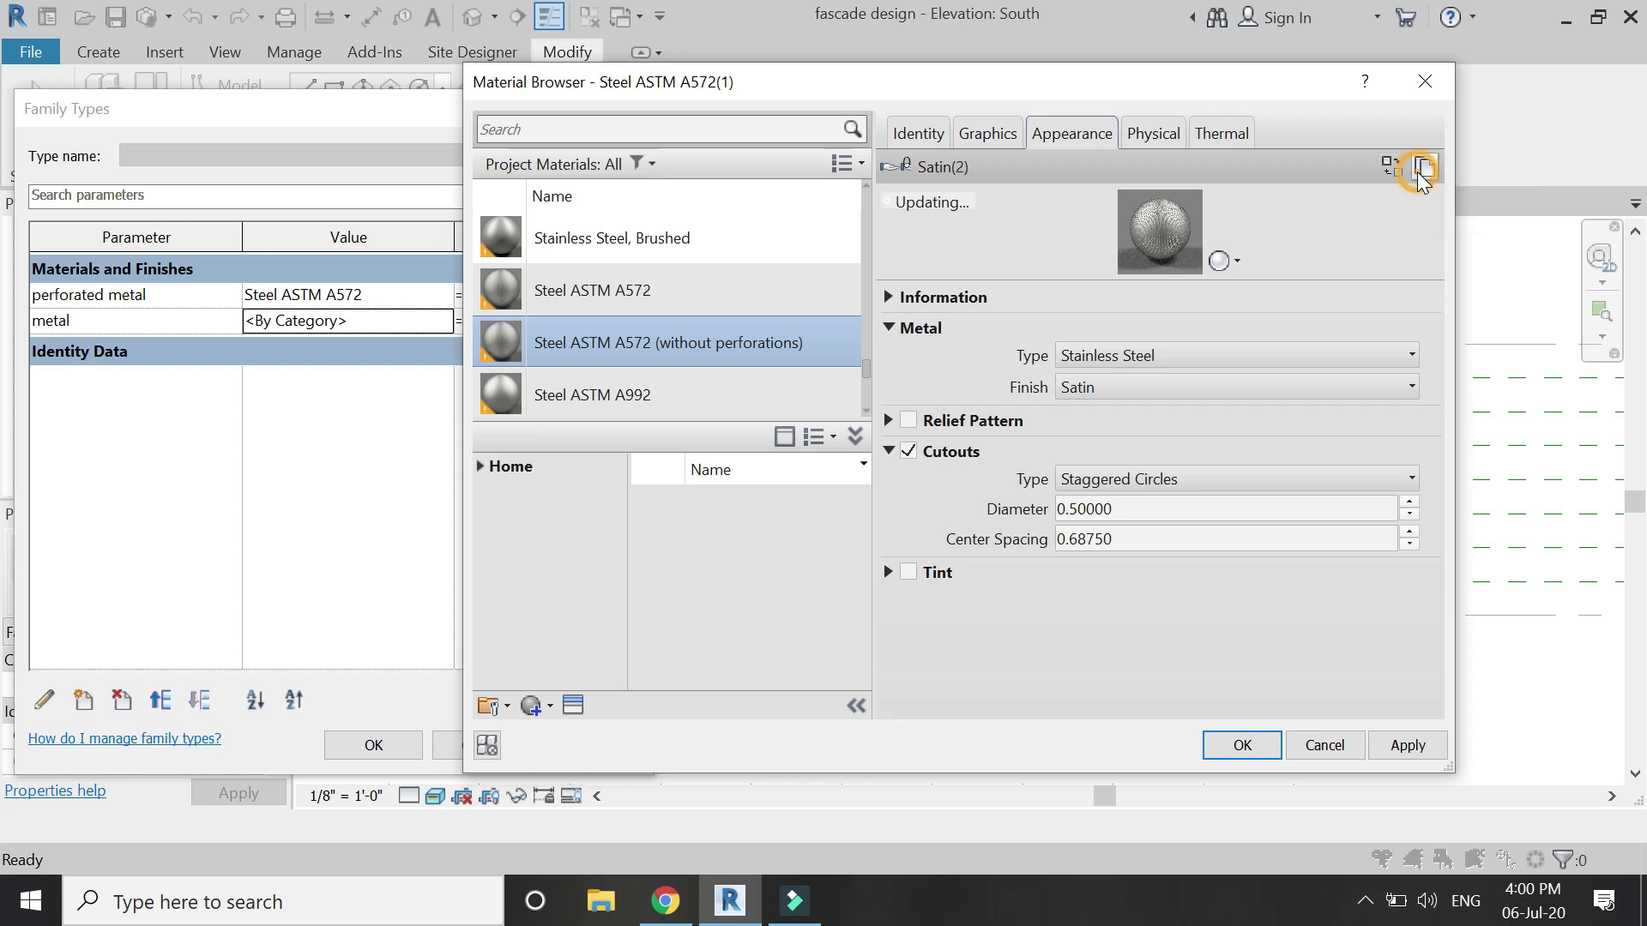
pyautogui.click(908, 451)
pyautogui.click(1242, 744)
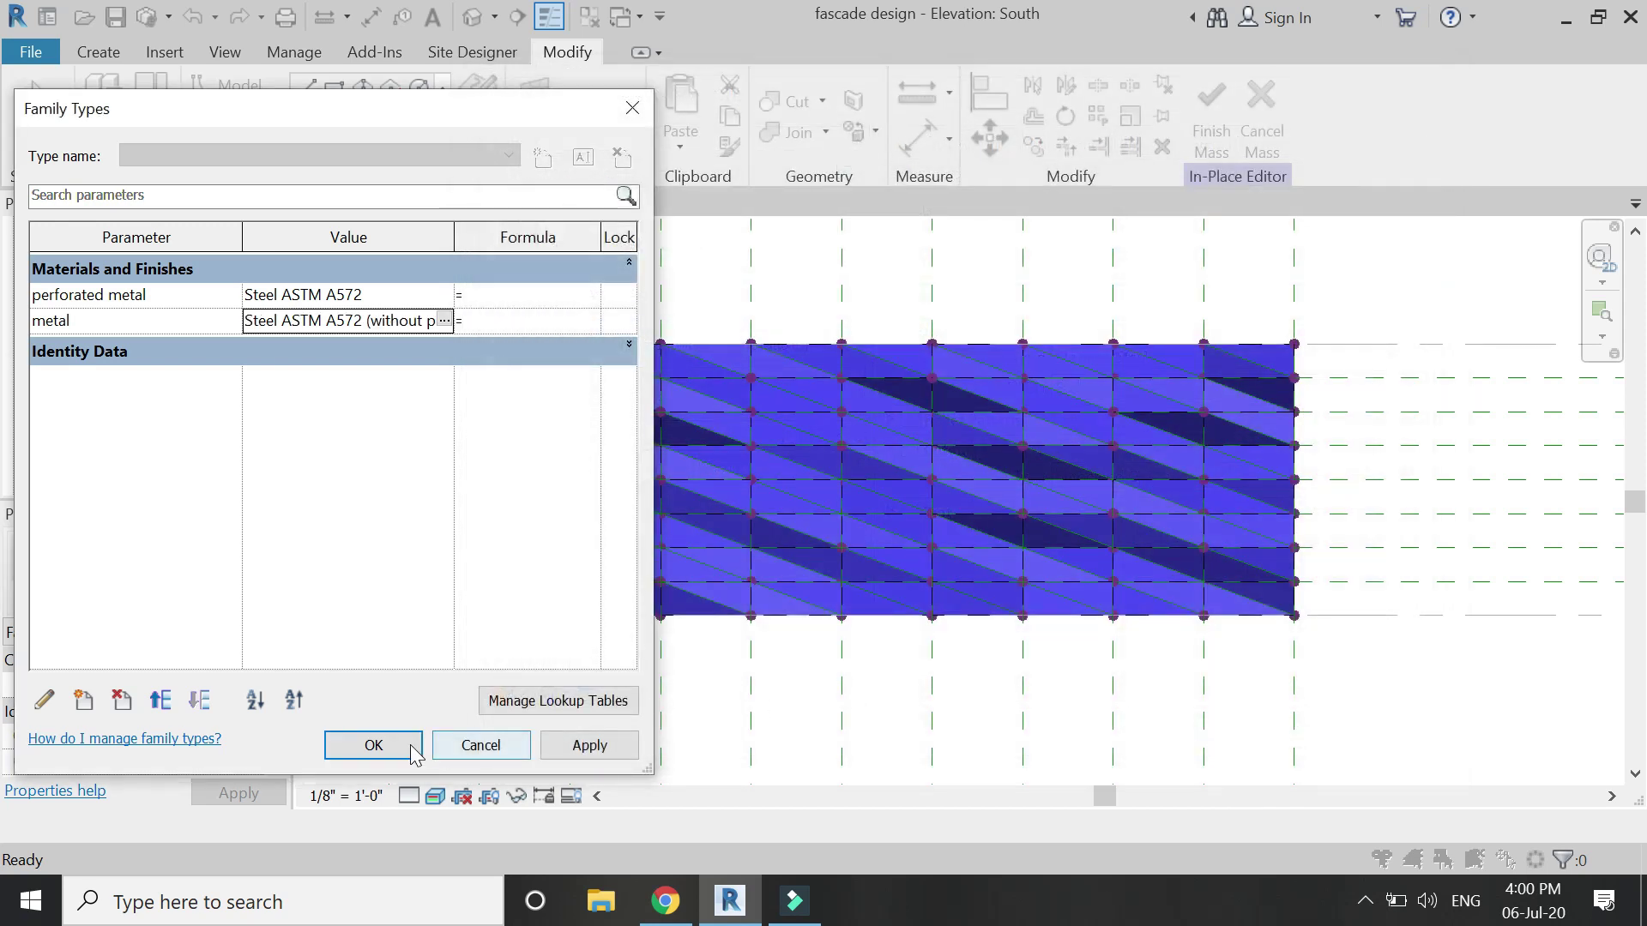
pyautogui.click(410, 753)
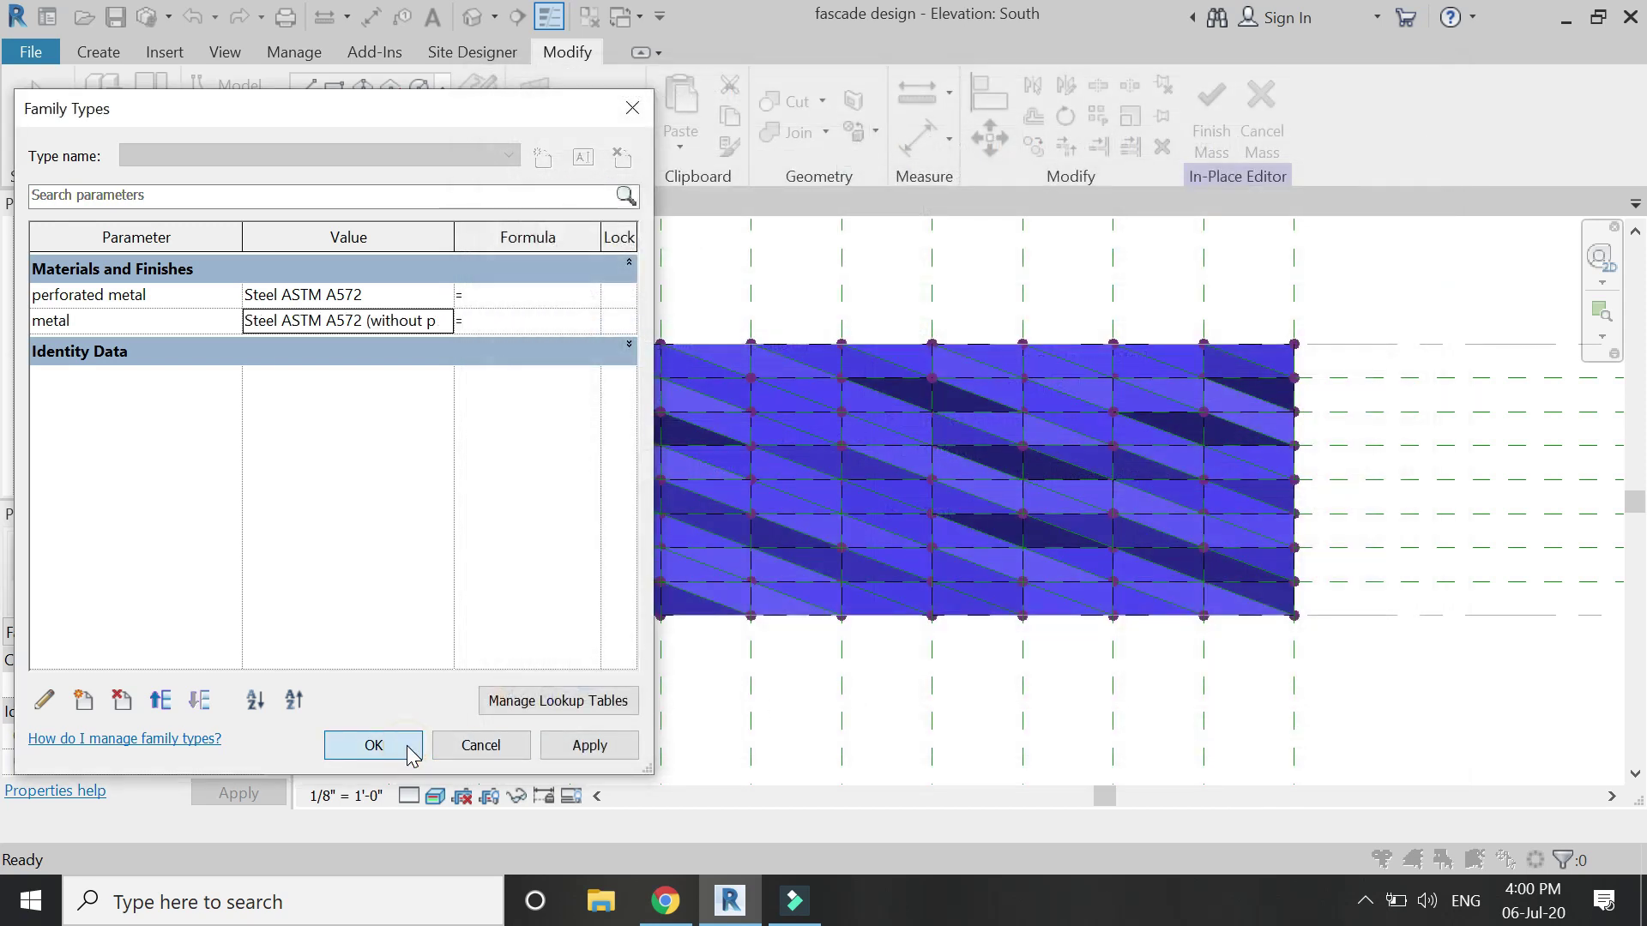
pyautogui.click(431, 735)
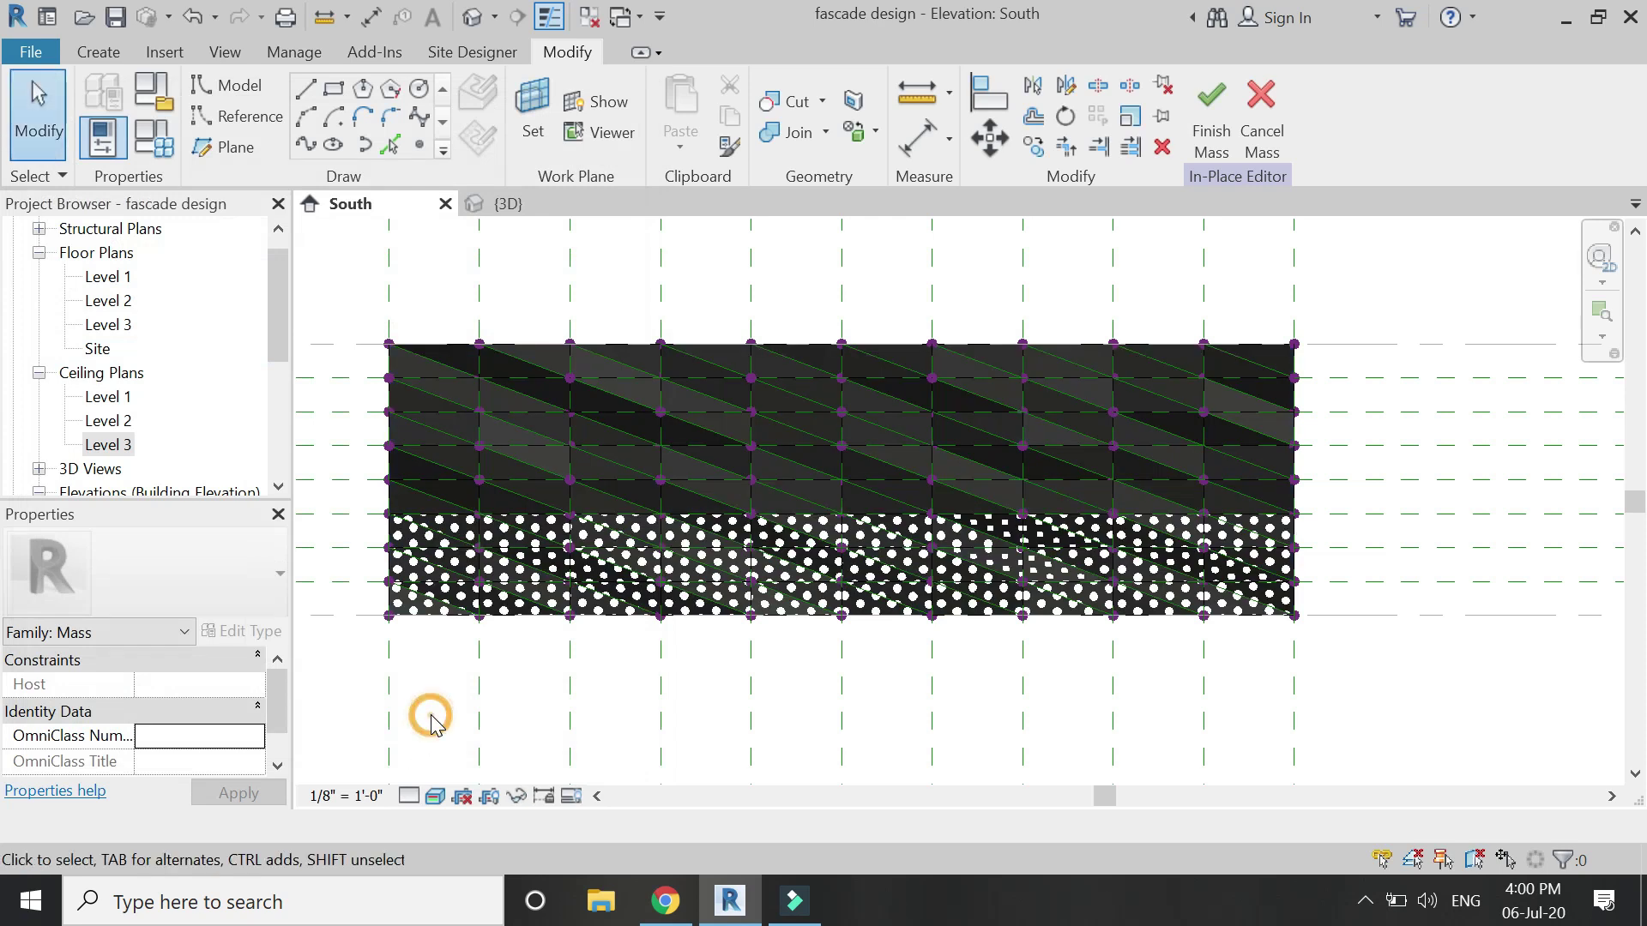
# - Reduce the cutout diameter of the perforated metal parameter's Steel ASTM A572 appearance to 0.01
pyautogui.scroll(3, 455, 531)
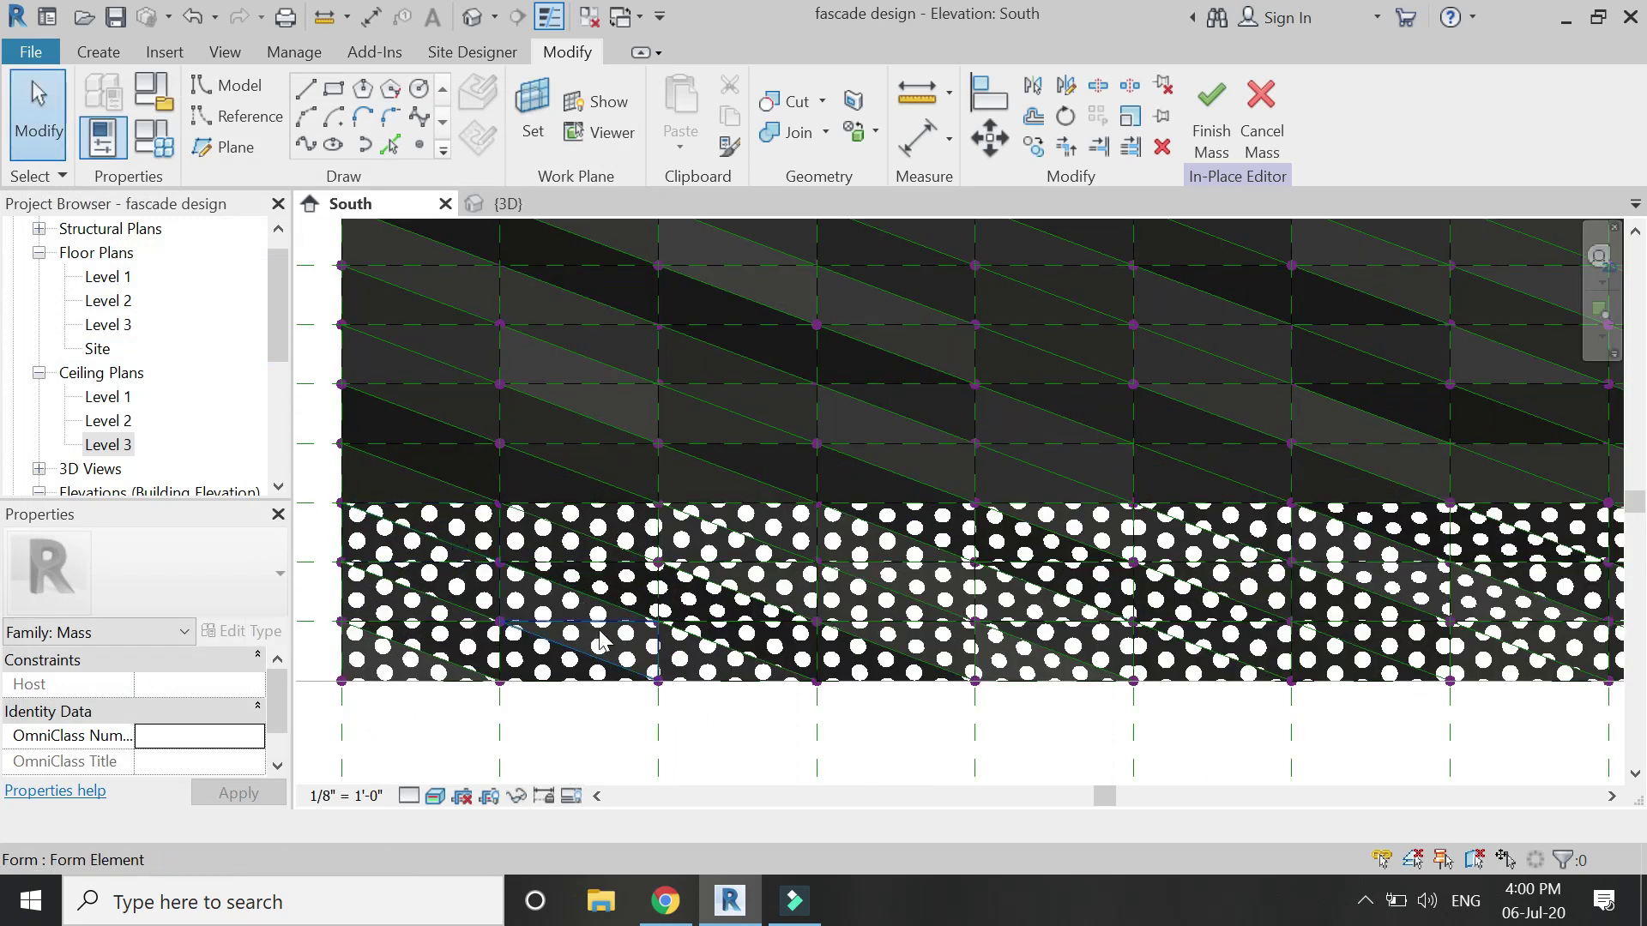
pyautogui.scroll(-2, 938, 594)
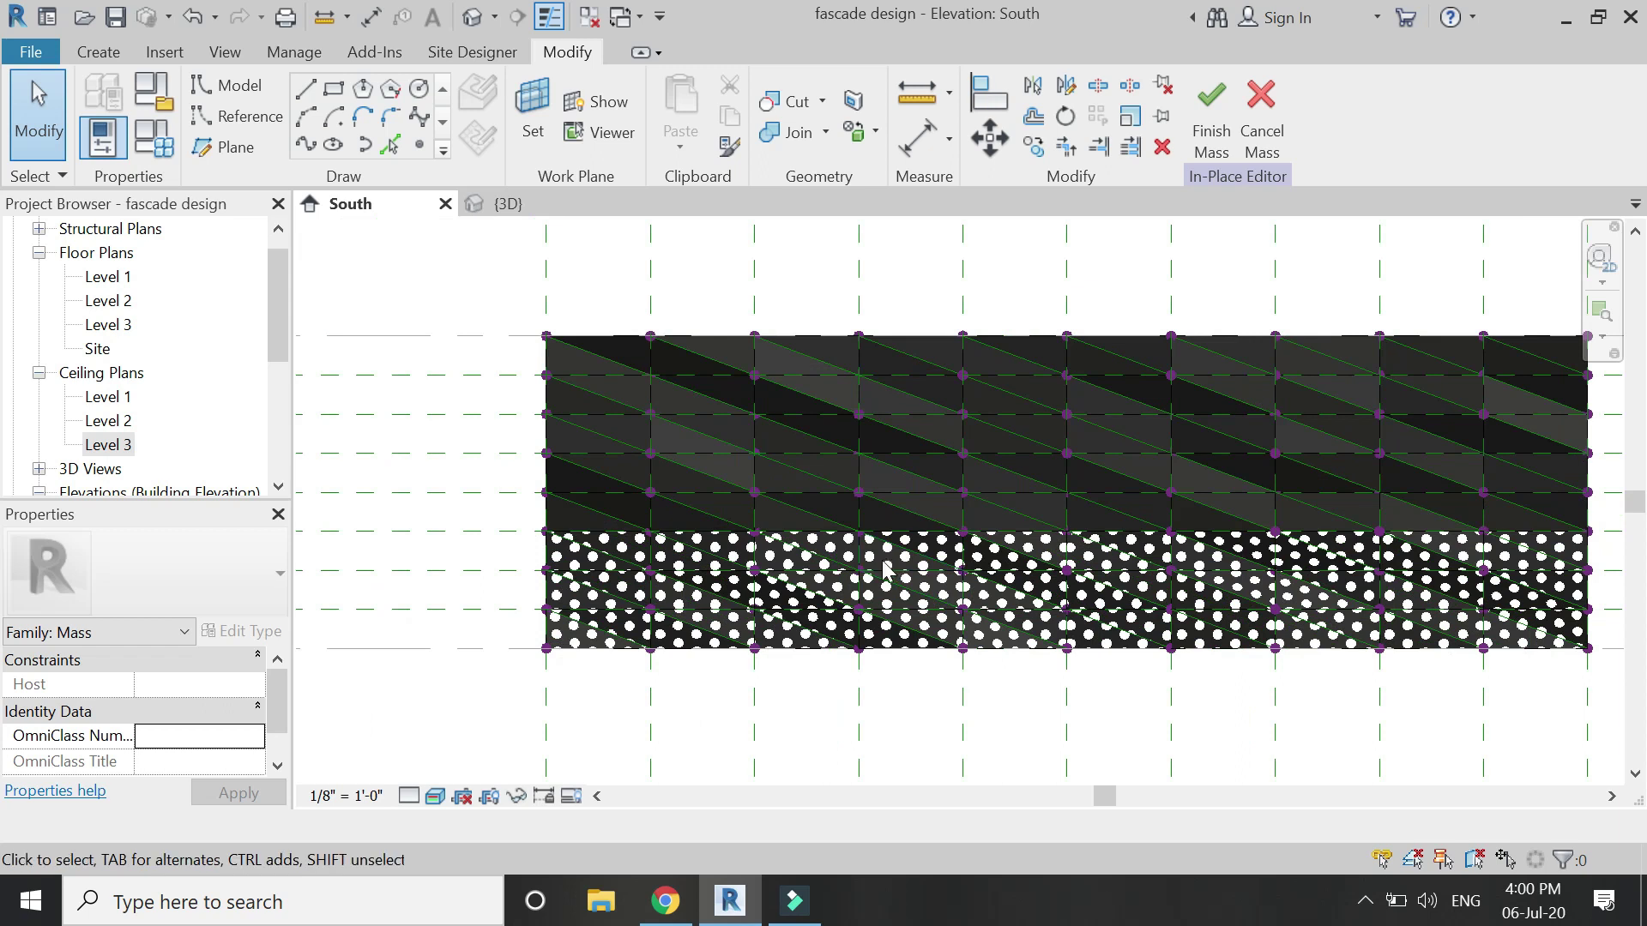
pyautogui.click(162, 137)
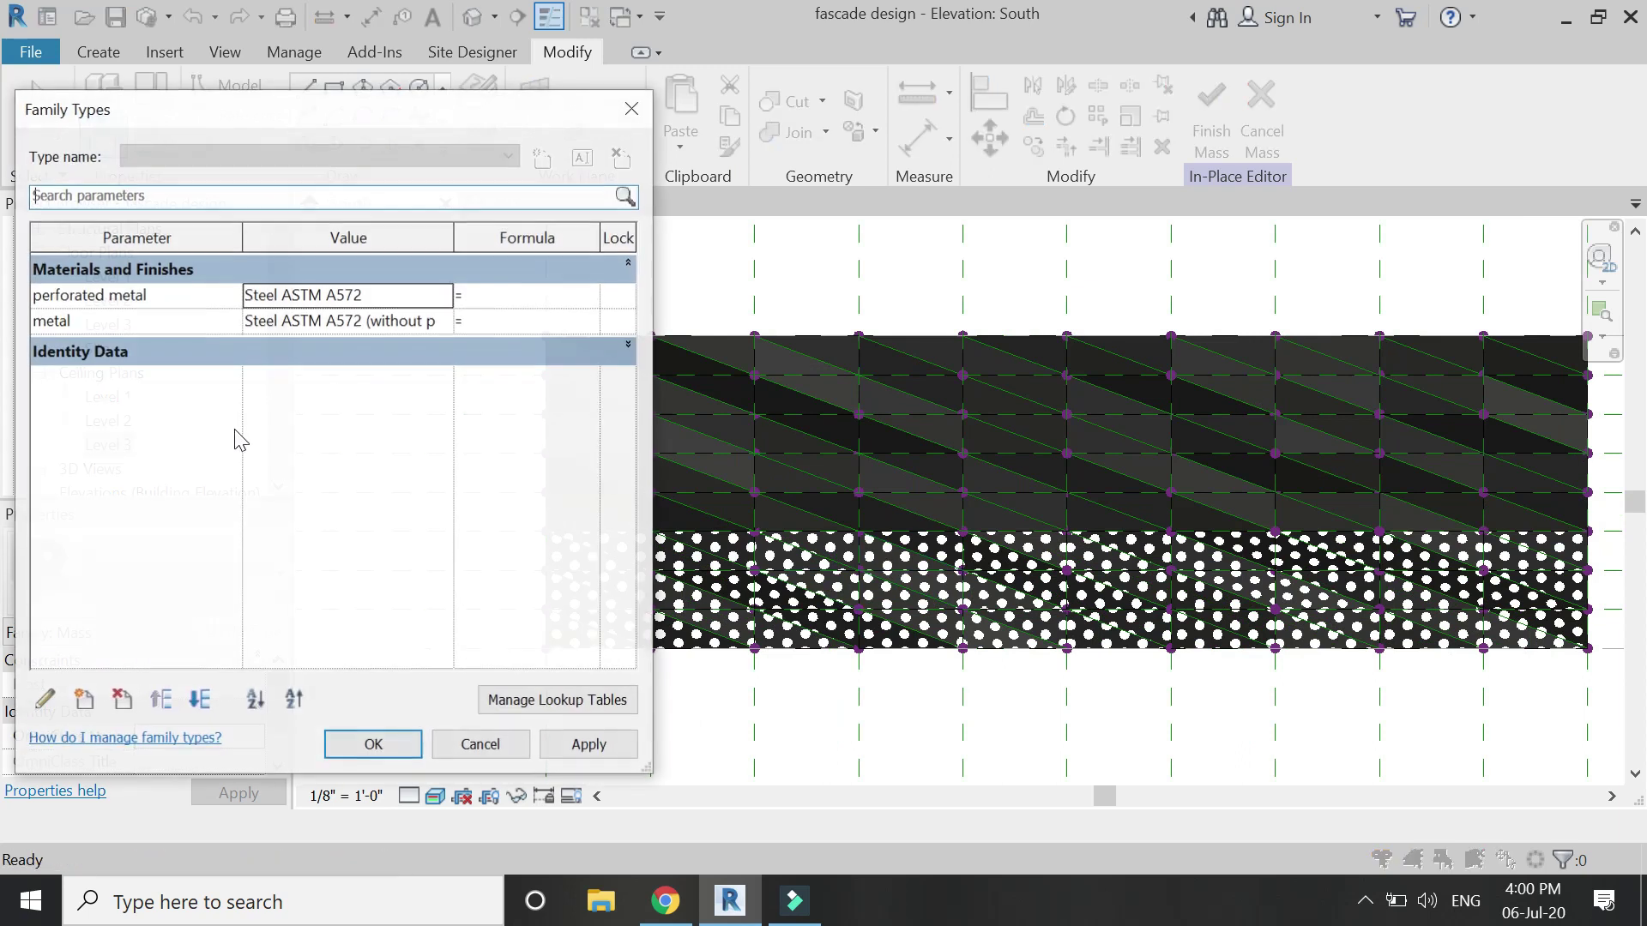
pyautogui.click(447, 295)
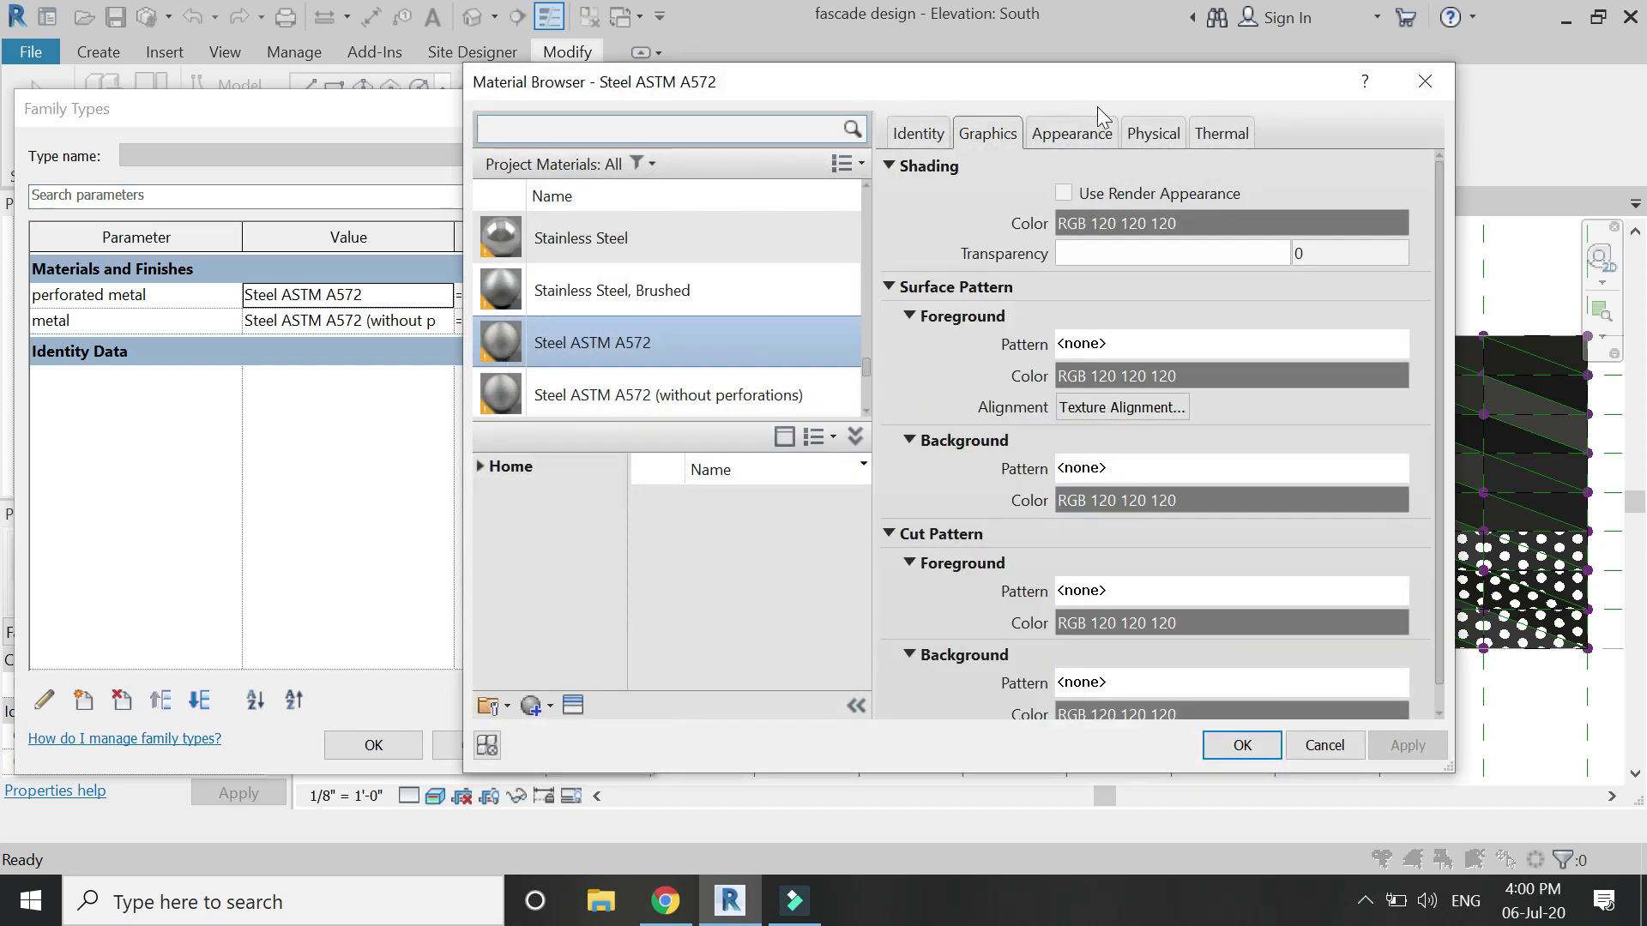
pyautogui.click(1094, 132)
pyautogui.click(1141, 513)
pyautogui.hotkey('ctrl', 'a')
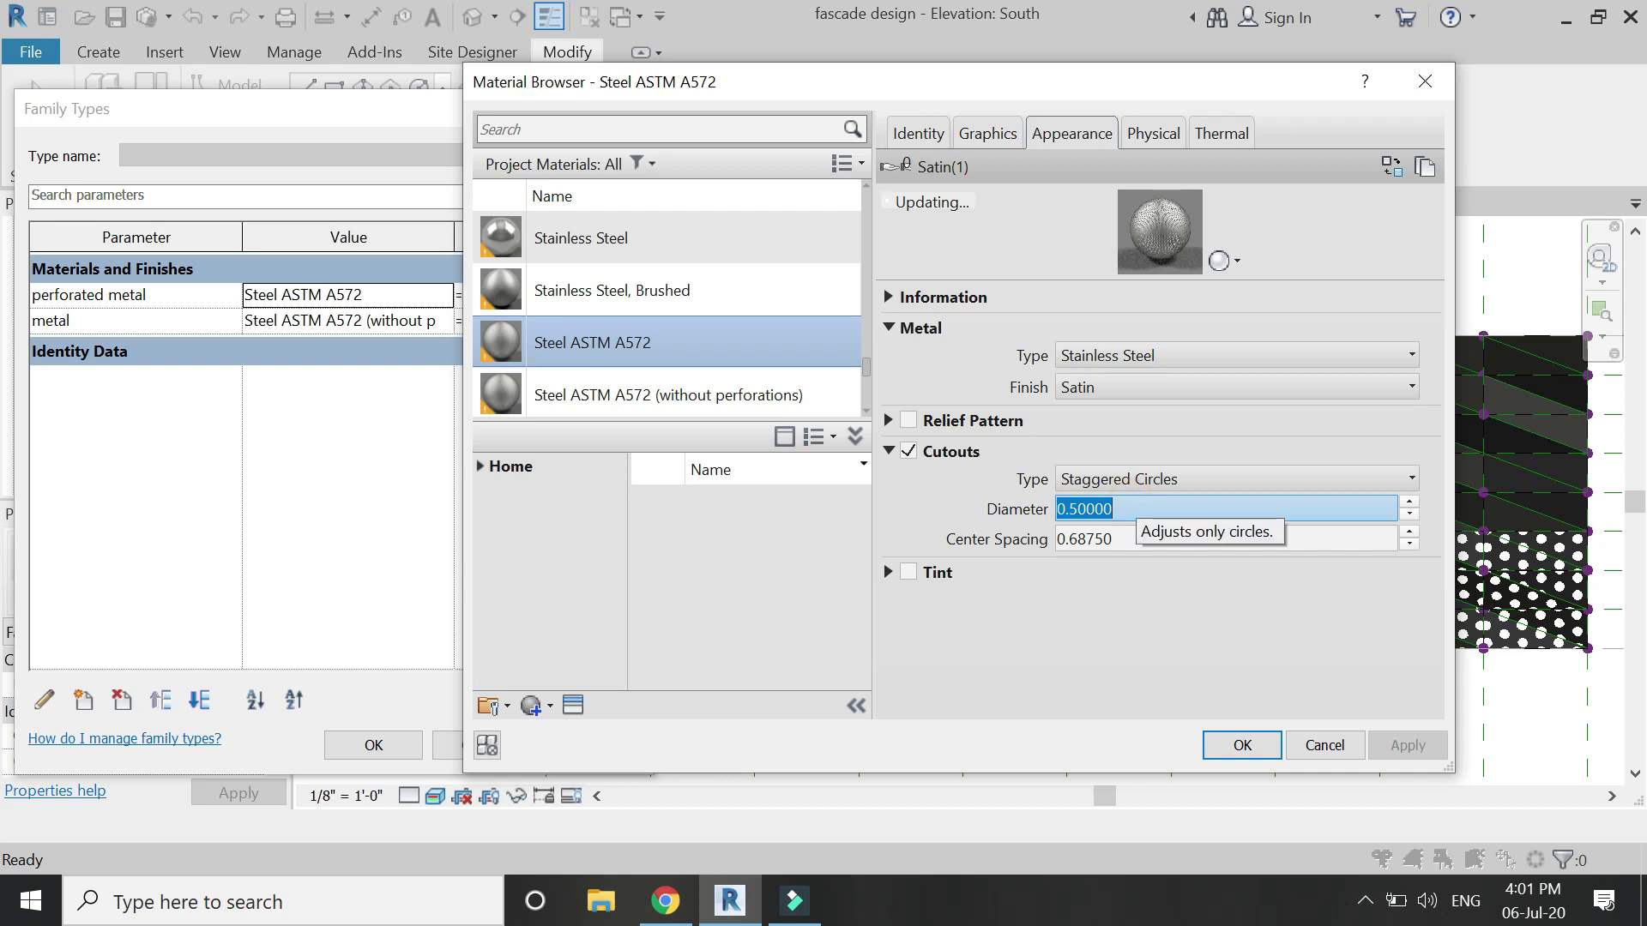
pyautogui.write('0')
pyautogui.press('Return')
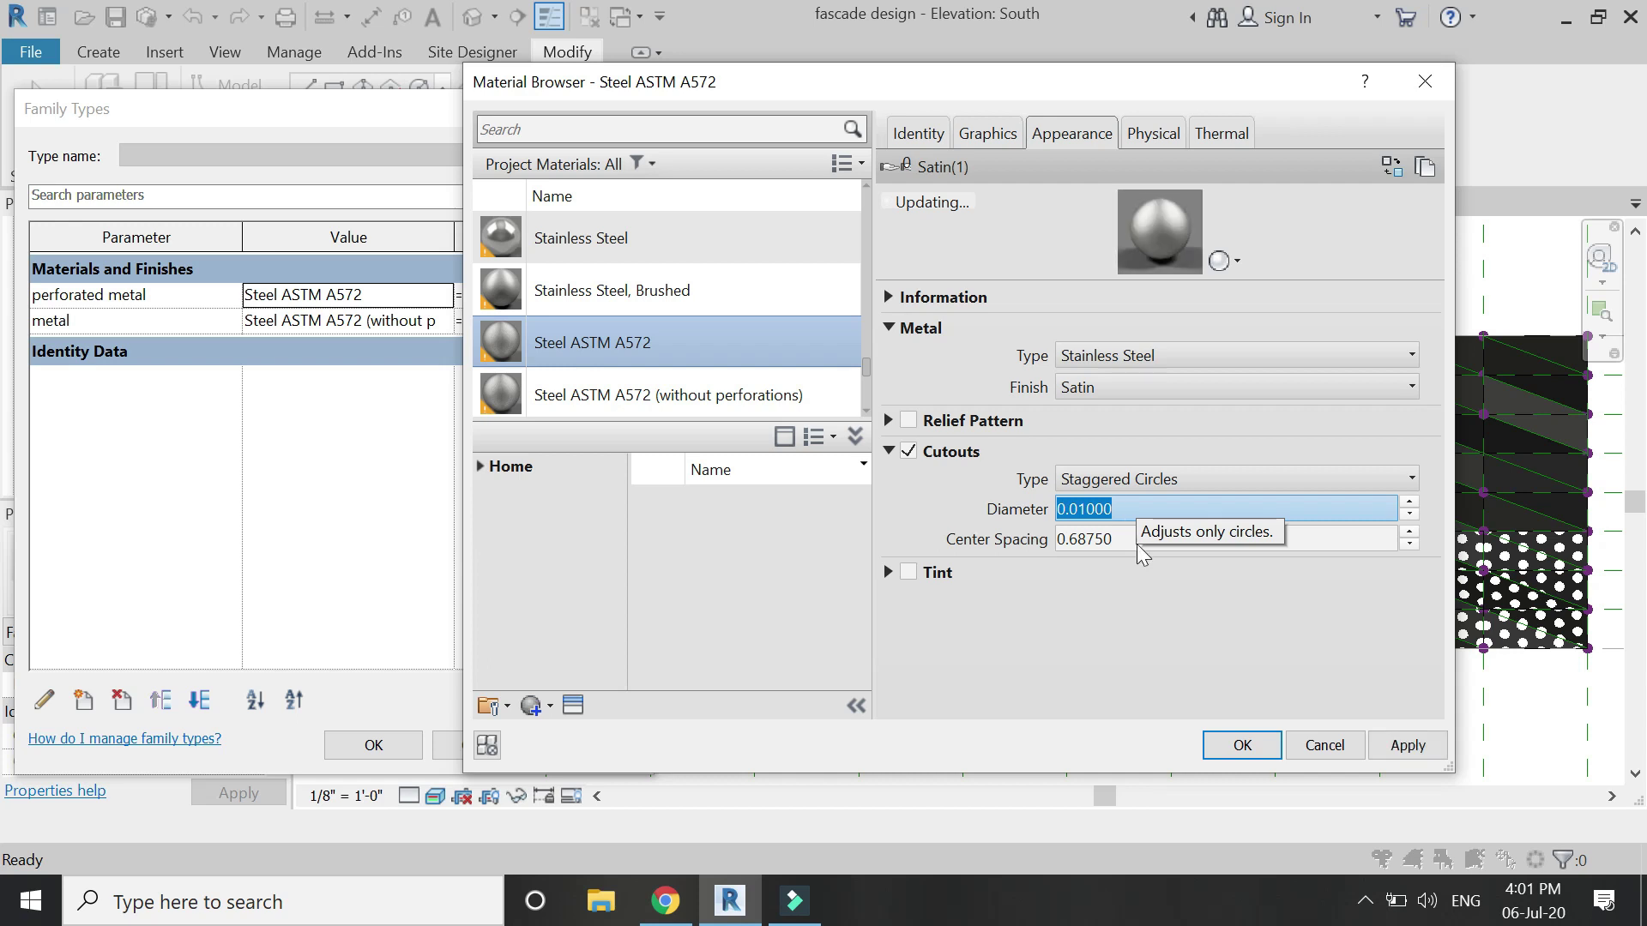
# - Set the cutout center spacing to 0.1, apply the material to the perforated metal parameter, and check the facade's lower rows
pyautogui.click(1139, 537)
pyautogui.write('0.')
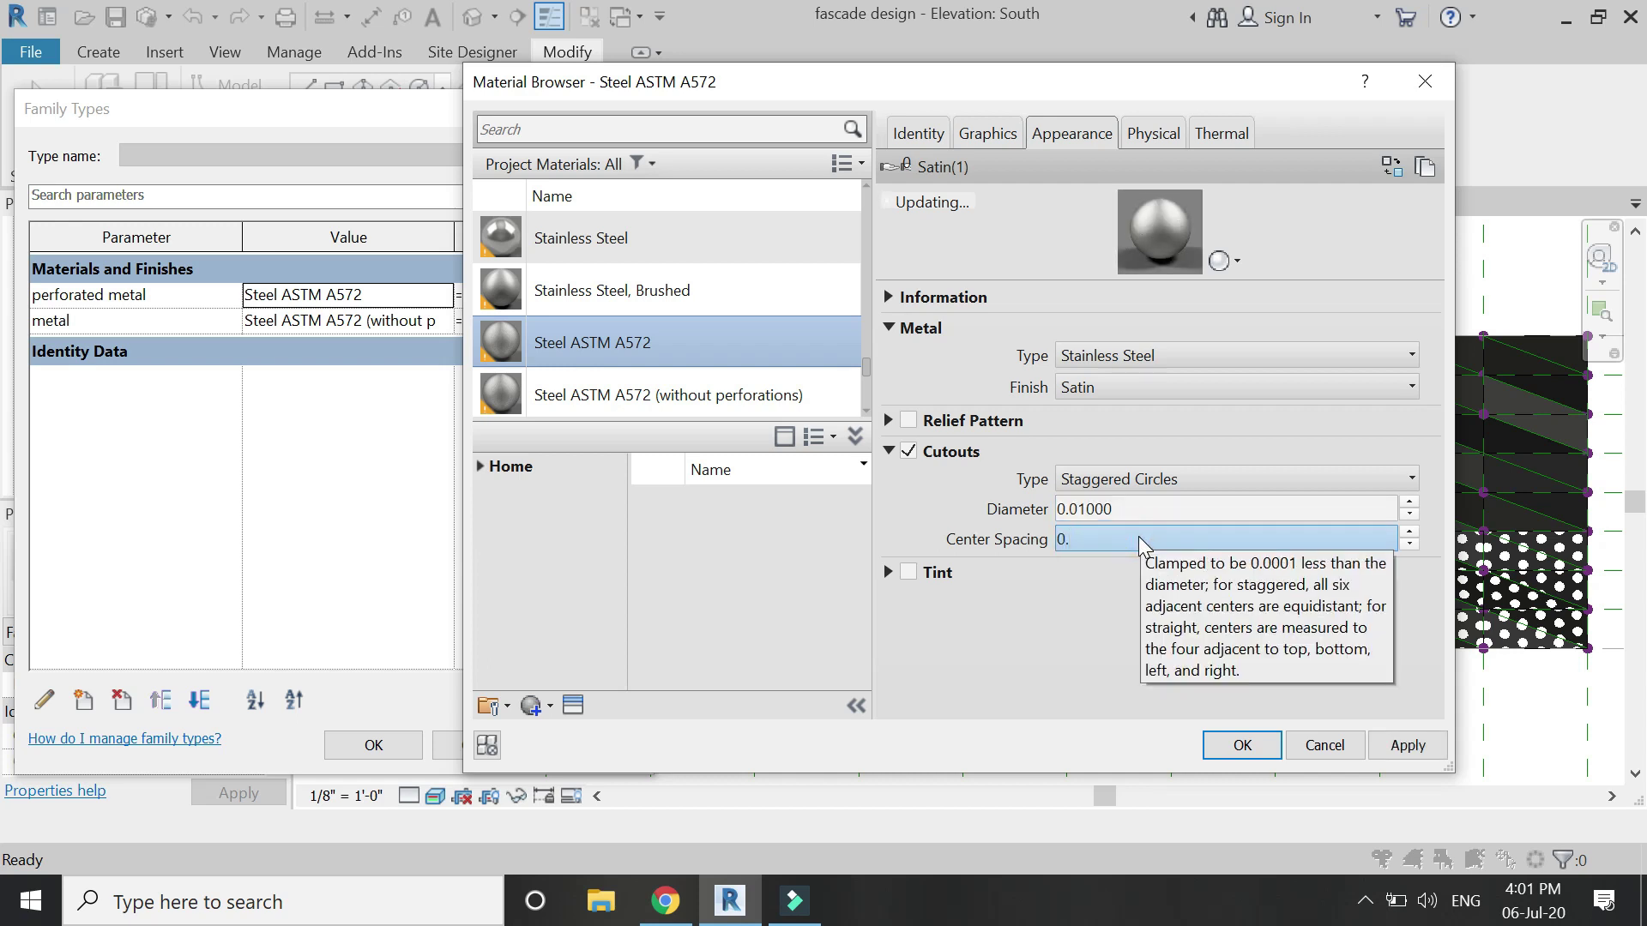
pyautogui.write('1')
pyautogui.press('Return')
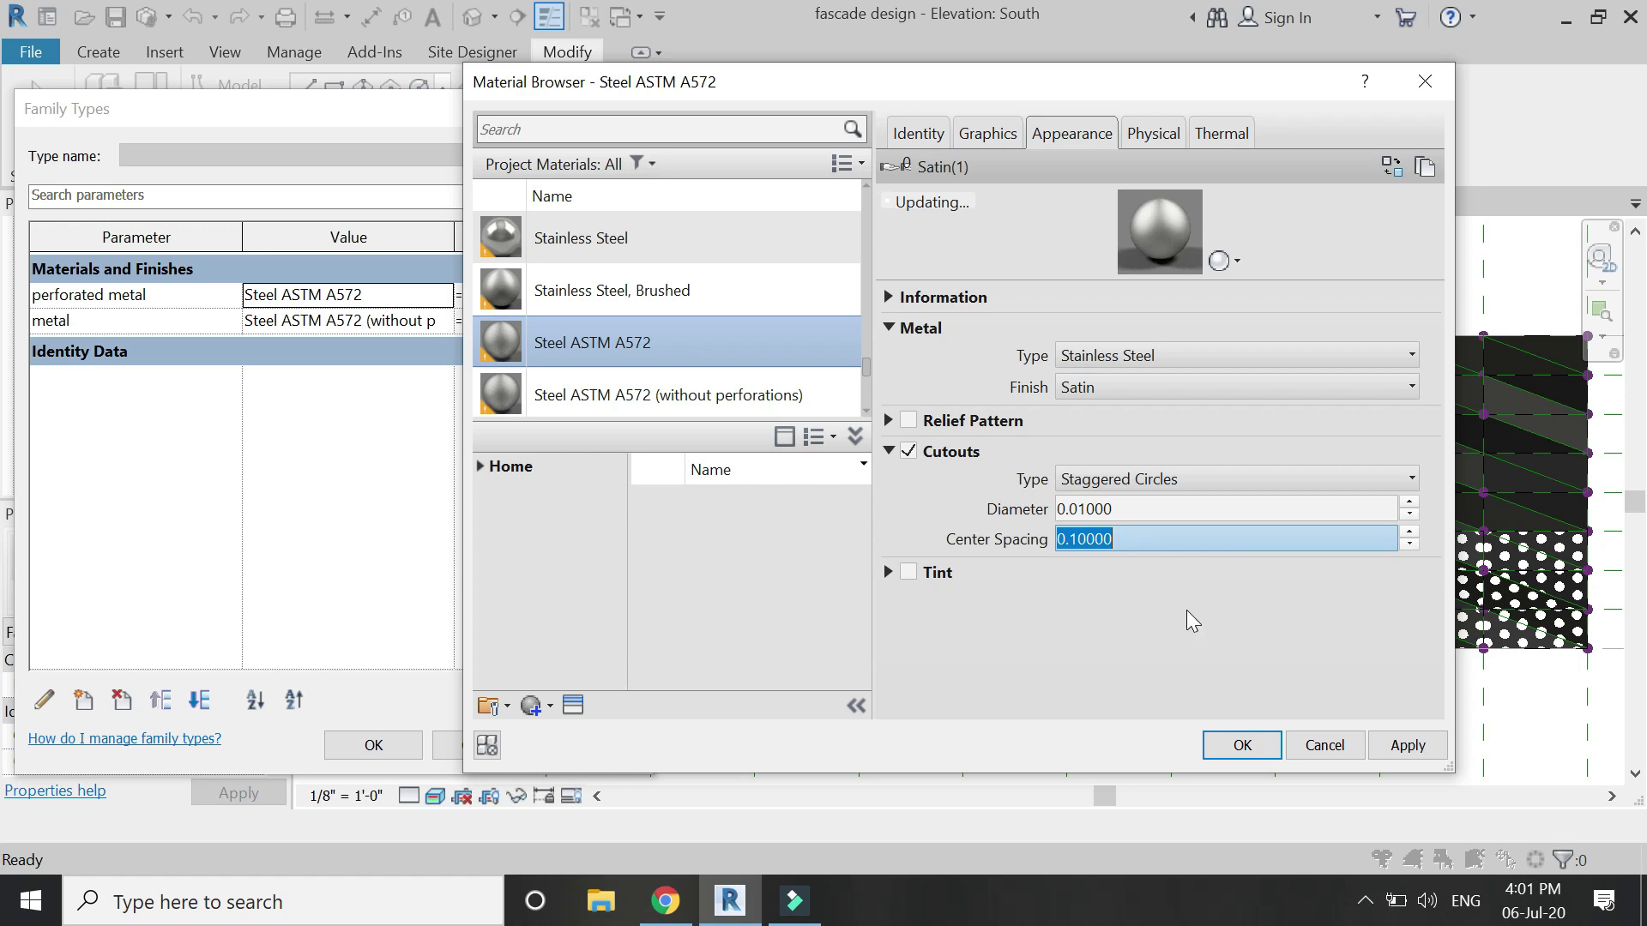
pyautogui.click(1227, 746)
pyautogui.click(589, 746)
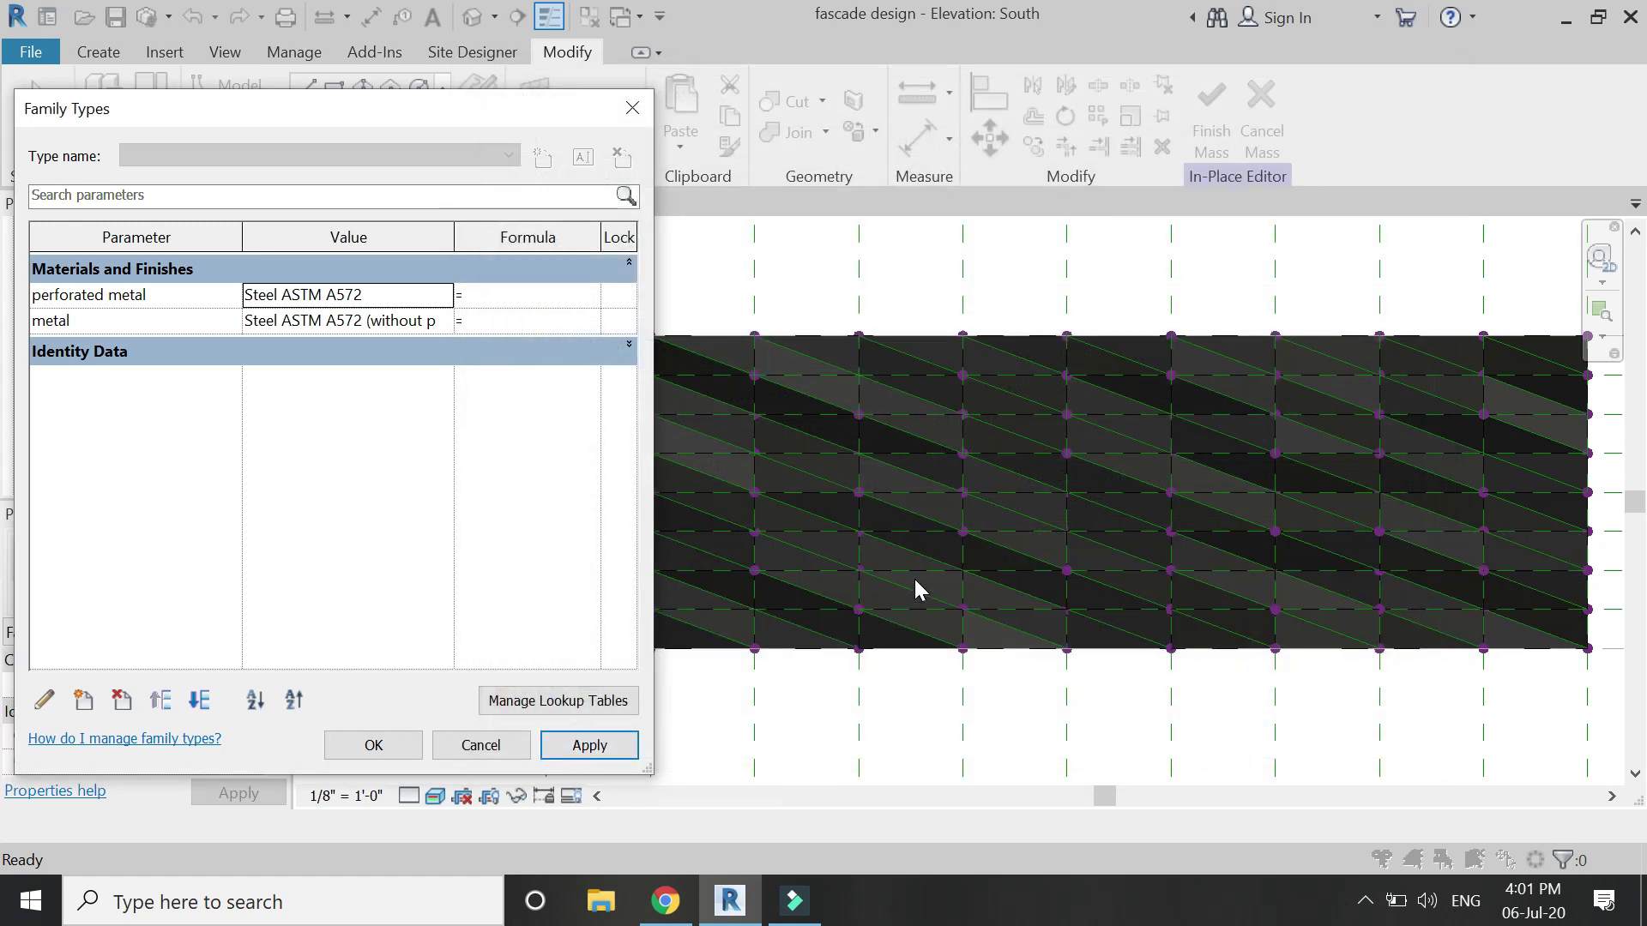
pyautogui.click(404, 752)
pyautogui.scroll(6, 979, 585)
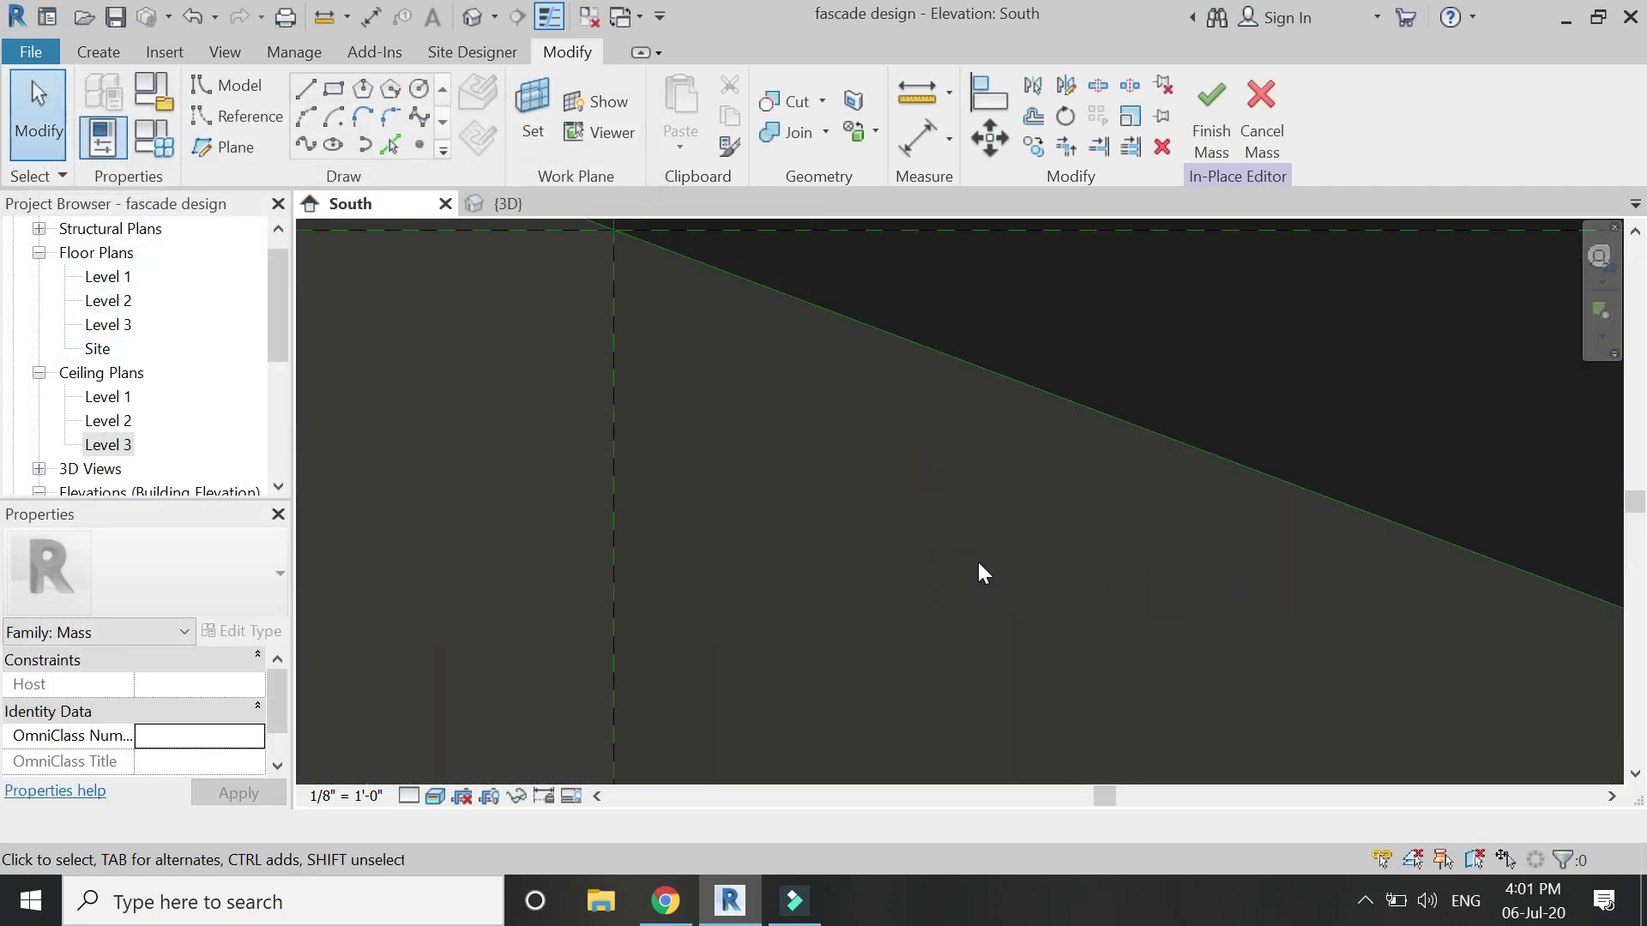
pyautogui.scroll(-3, 978, 567)
pyautogui.scroll(-4, 1000, 497)
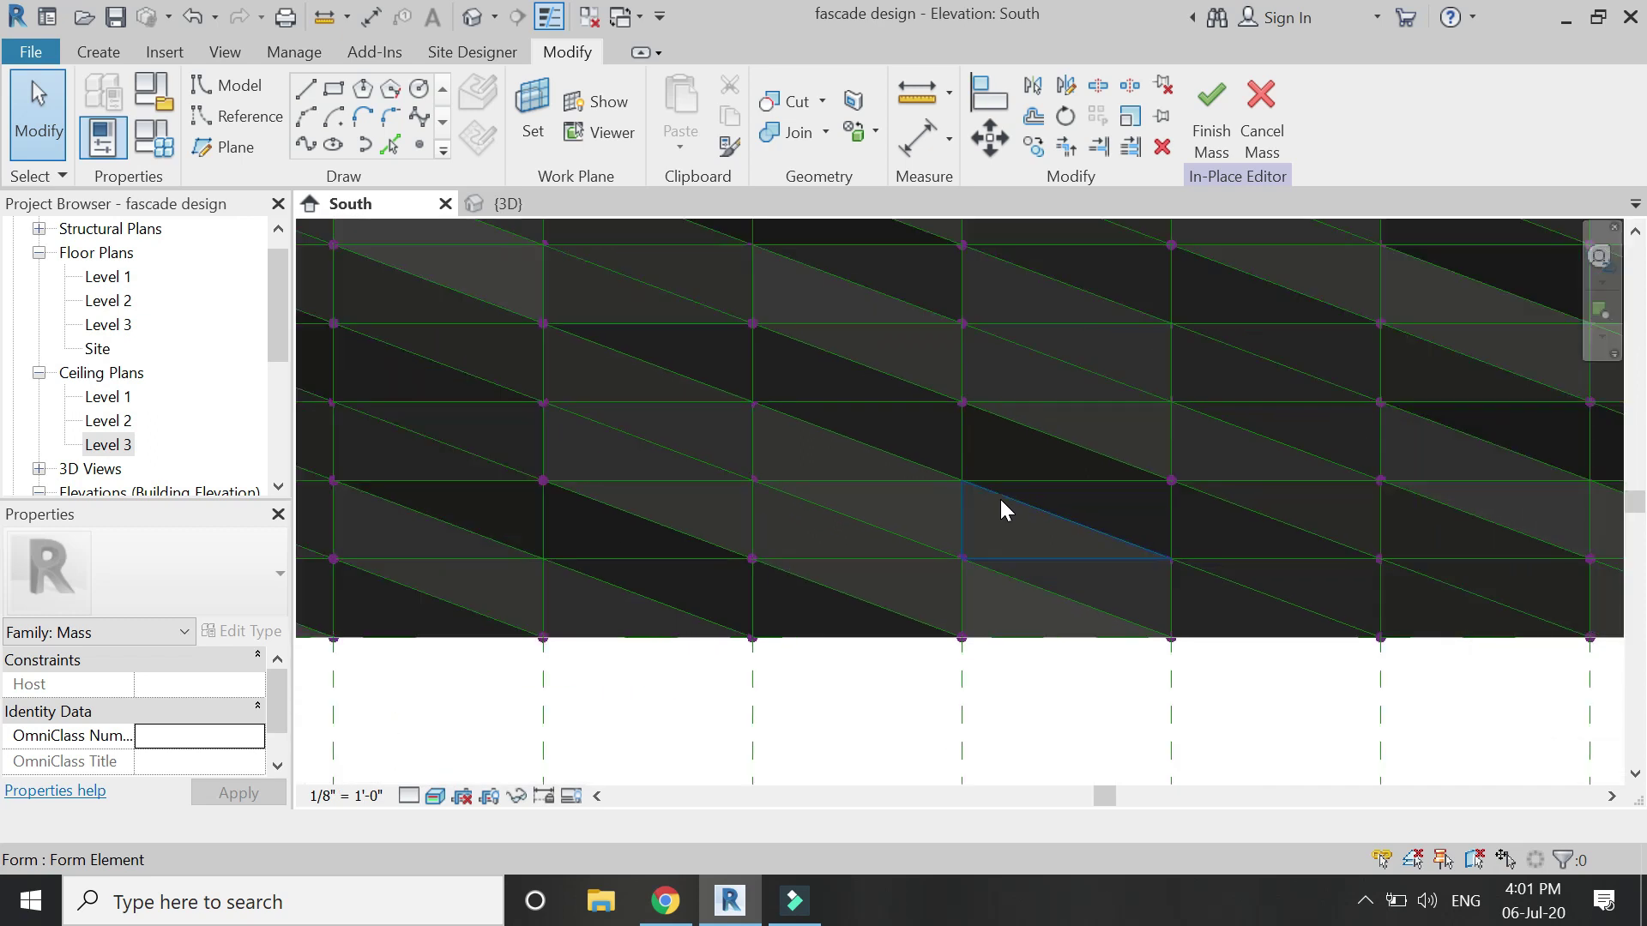
# - Set the cutout diameter of the perforated metal parameter's Steel ASTM A572 material to 0.1 and apply the change
pyautogui.click(140, 157)
pyautogui.click(433, 294)
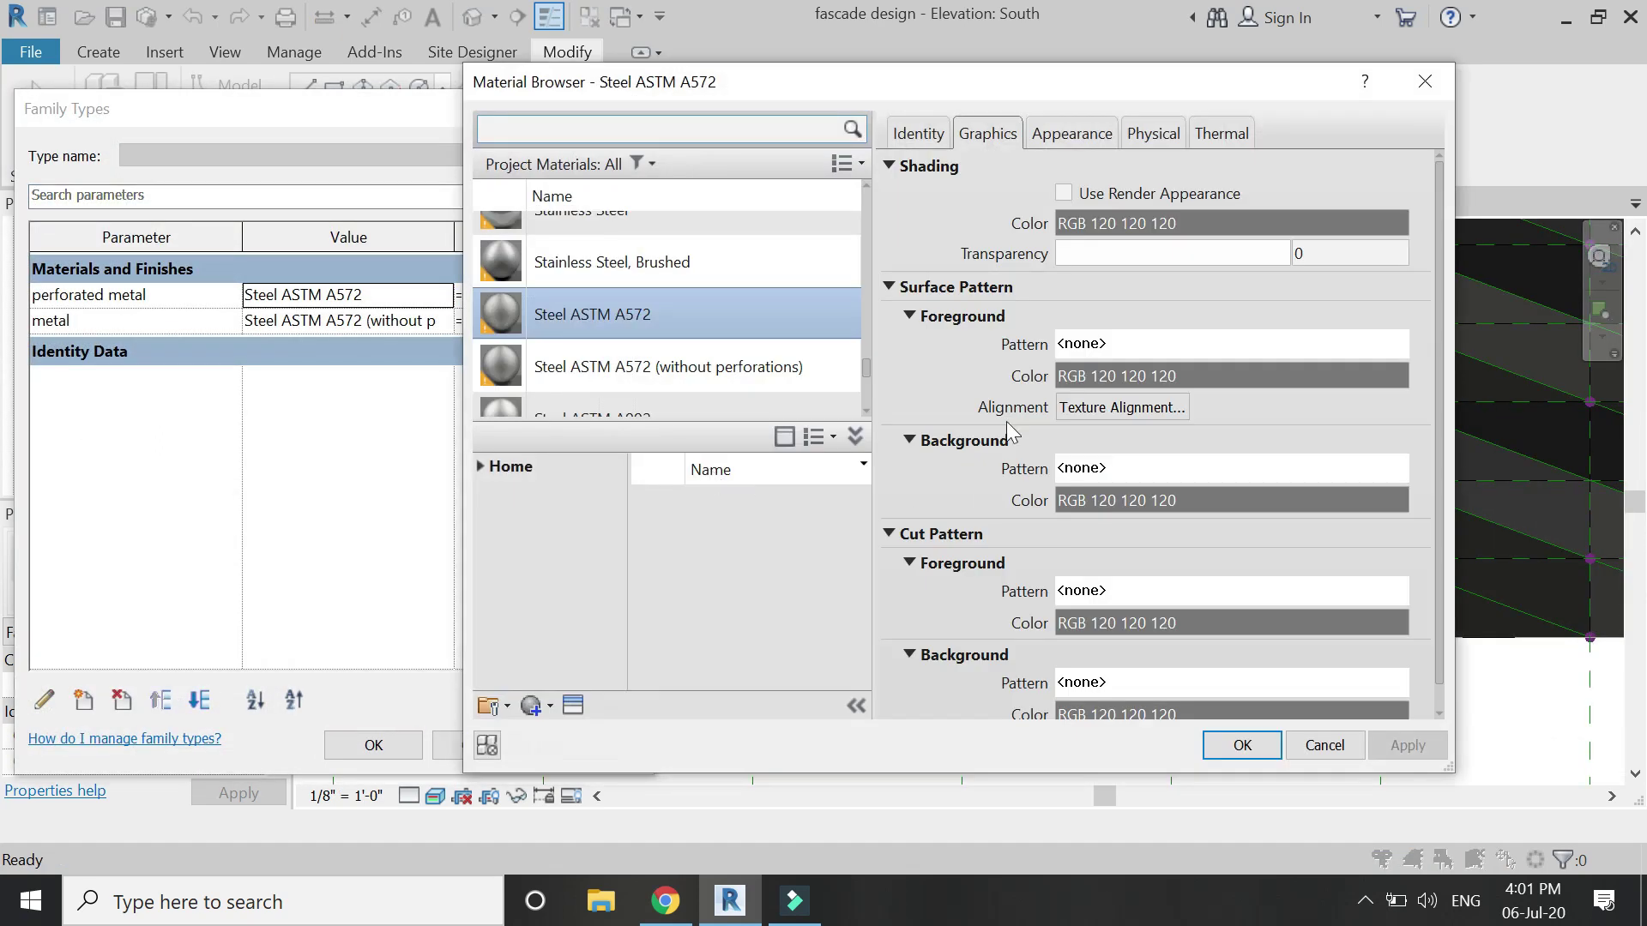
pyautogui.click(1046, 134)
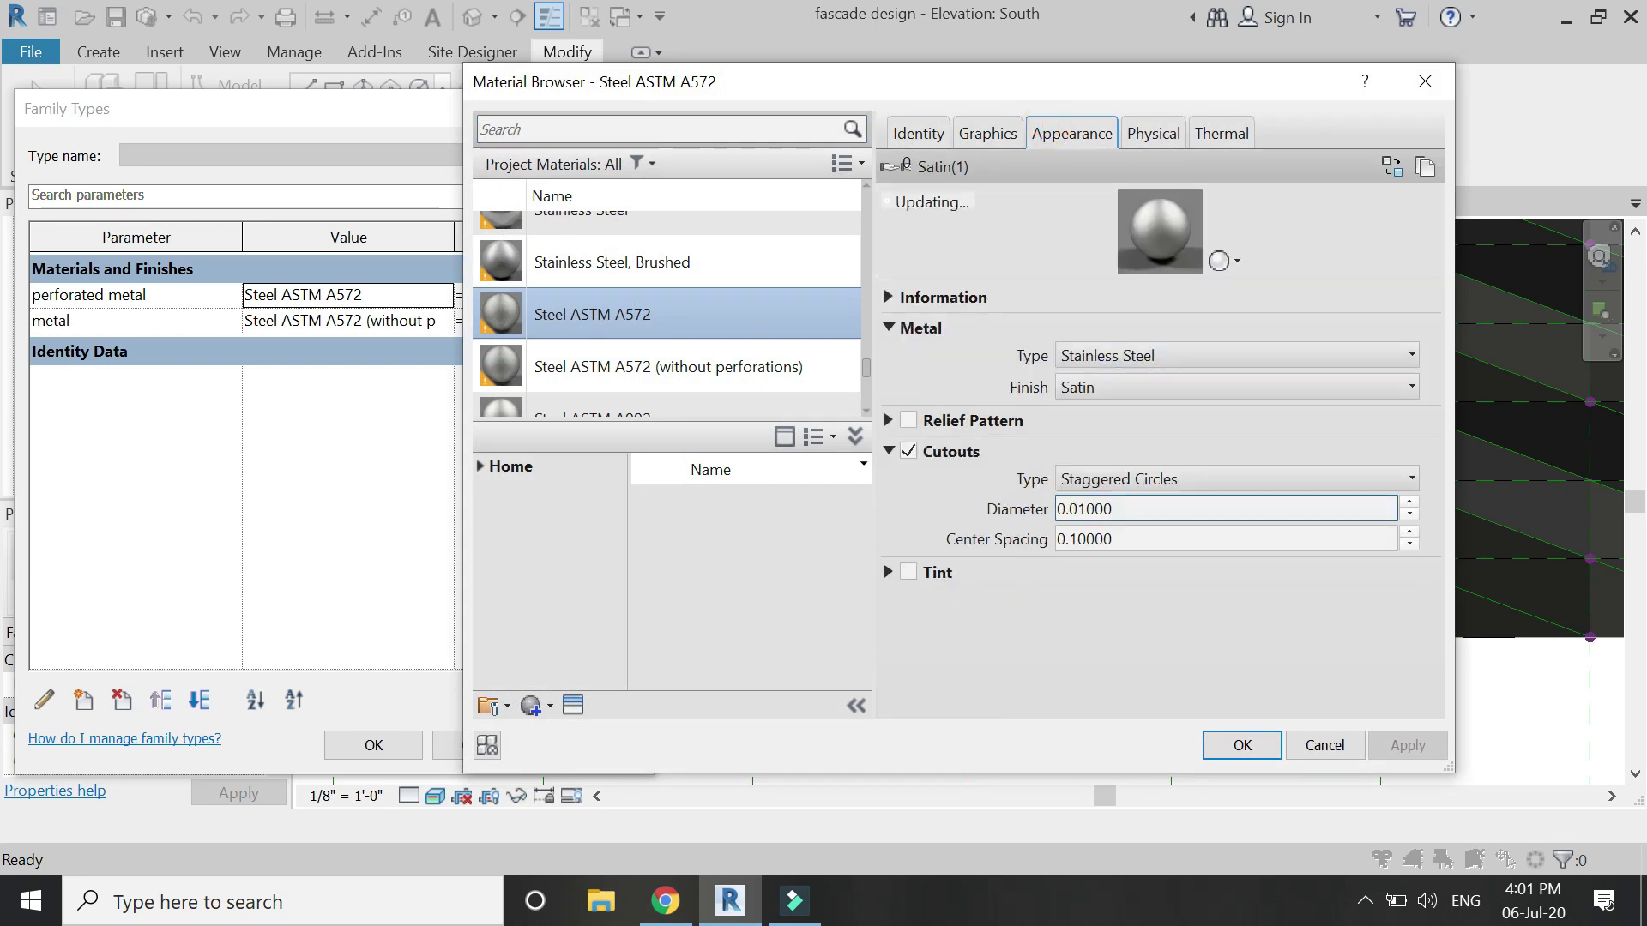
pyautogui.moveTo(1057, 508)
pyautogui.mouseDown()
pyautogui.moveTo(1141, 509)
pyautogui.moveTo(1078, 508)
pyautogui.mouseUp()
pyautogui.click(1120, 508)
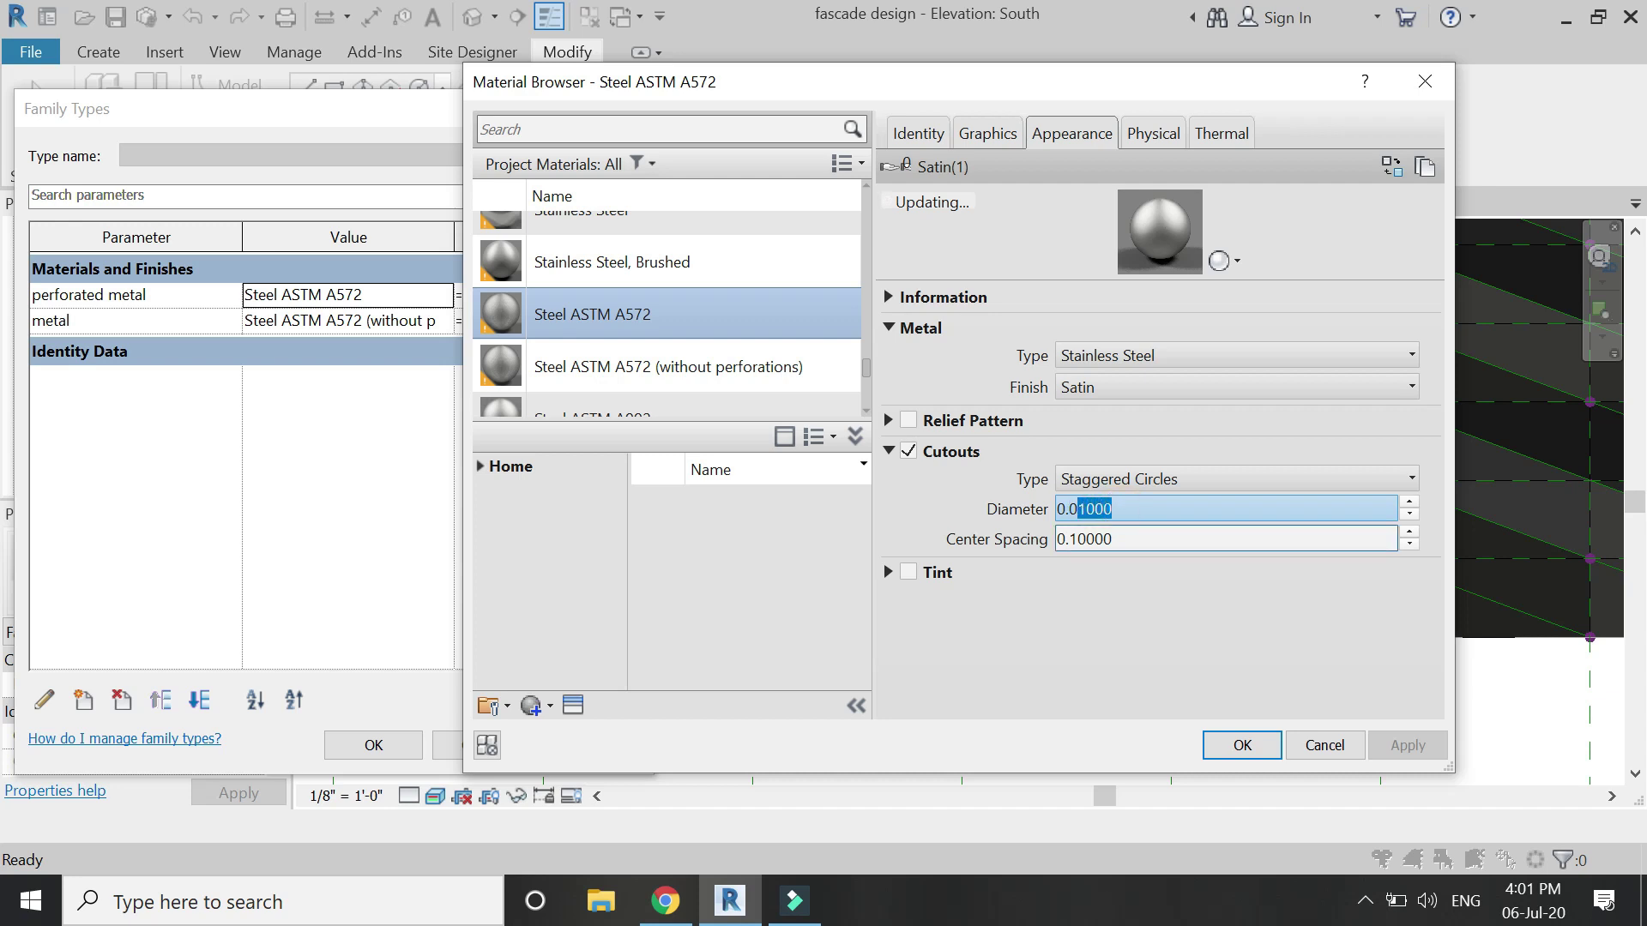
pyautogui.press('BackSpace')
pyautogui.press('BackSpace')
pyautogui.write('1')
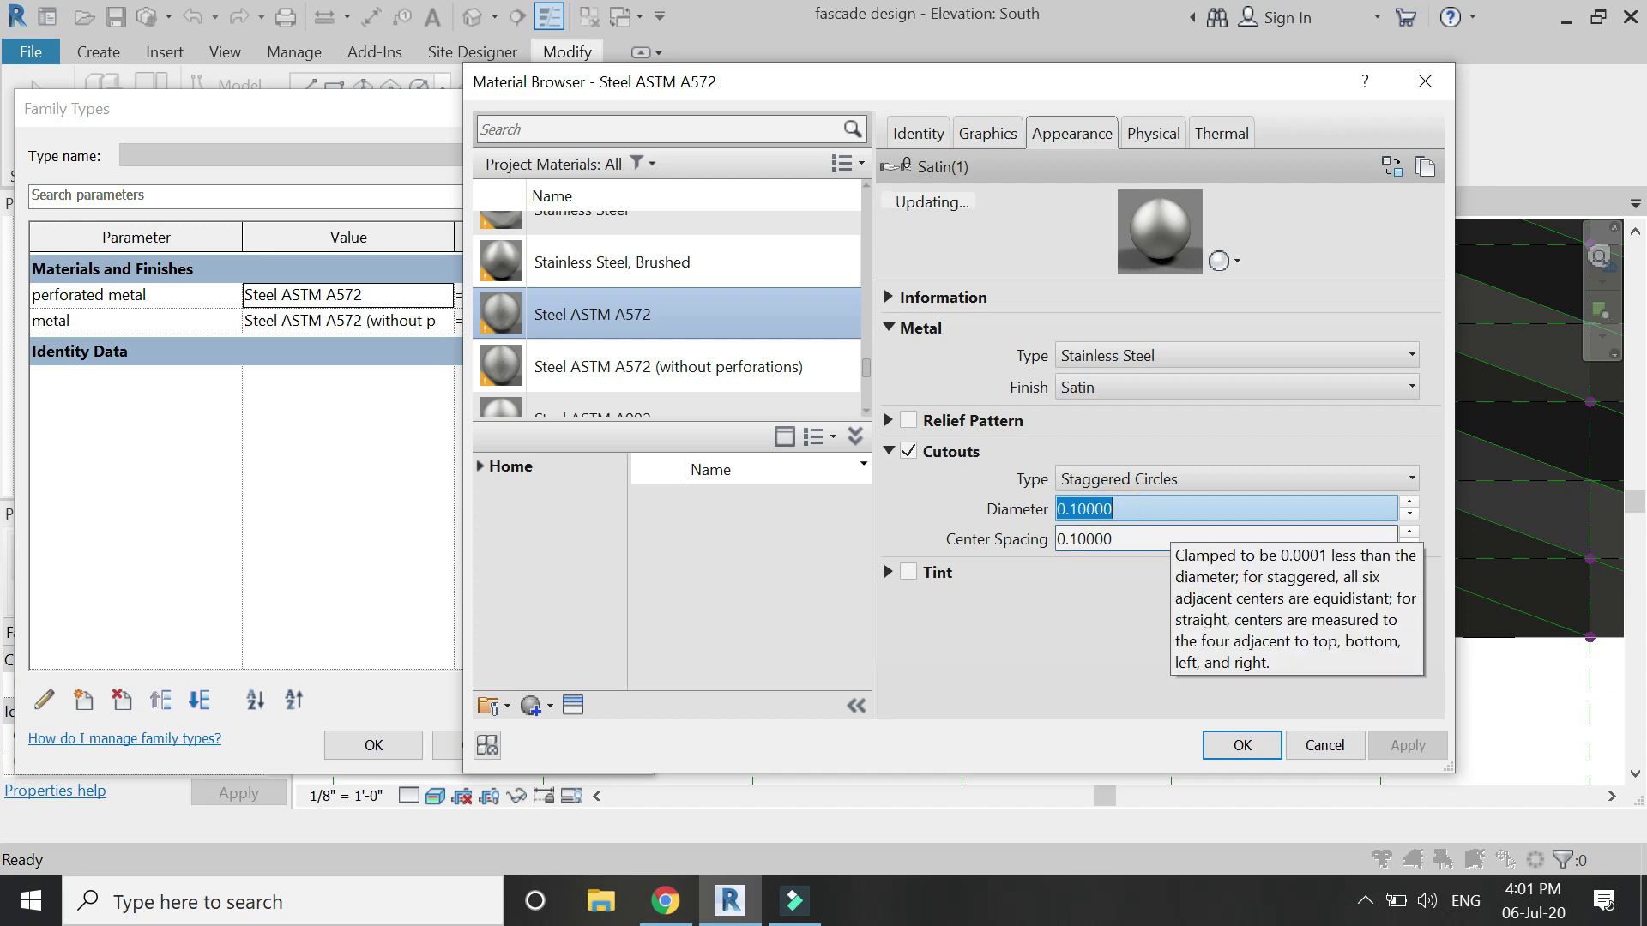
pyautogui.click(1111, 539)
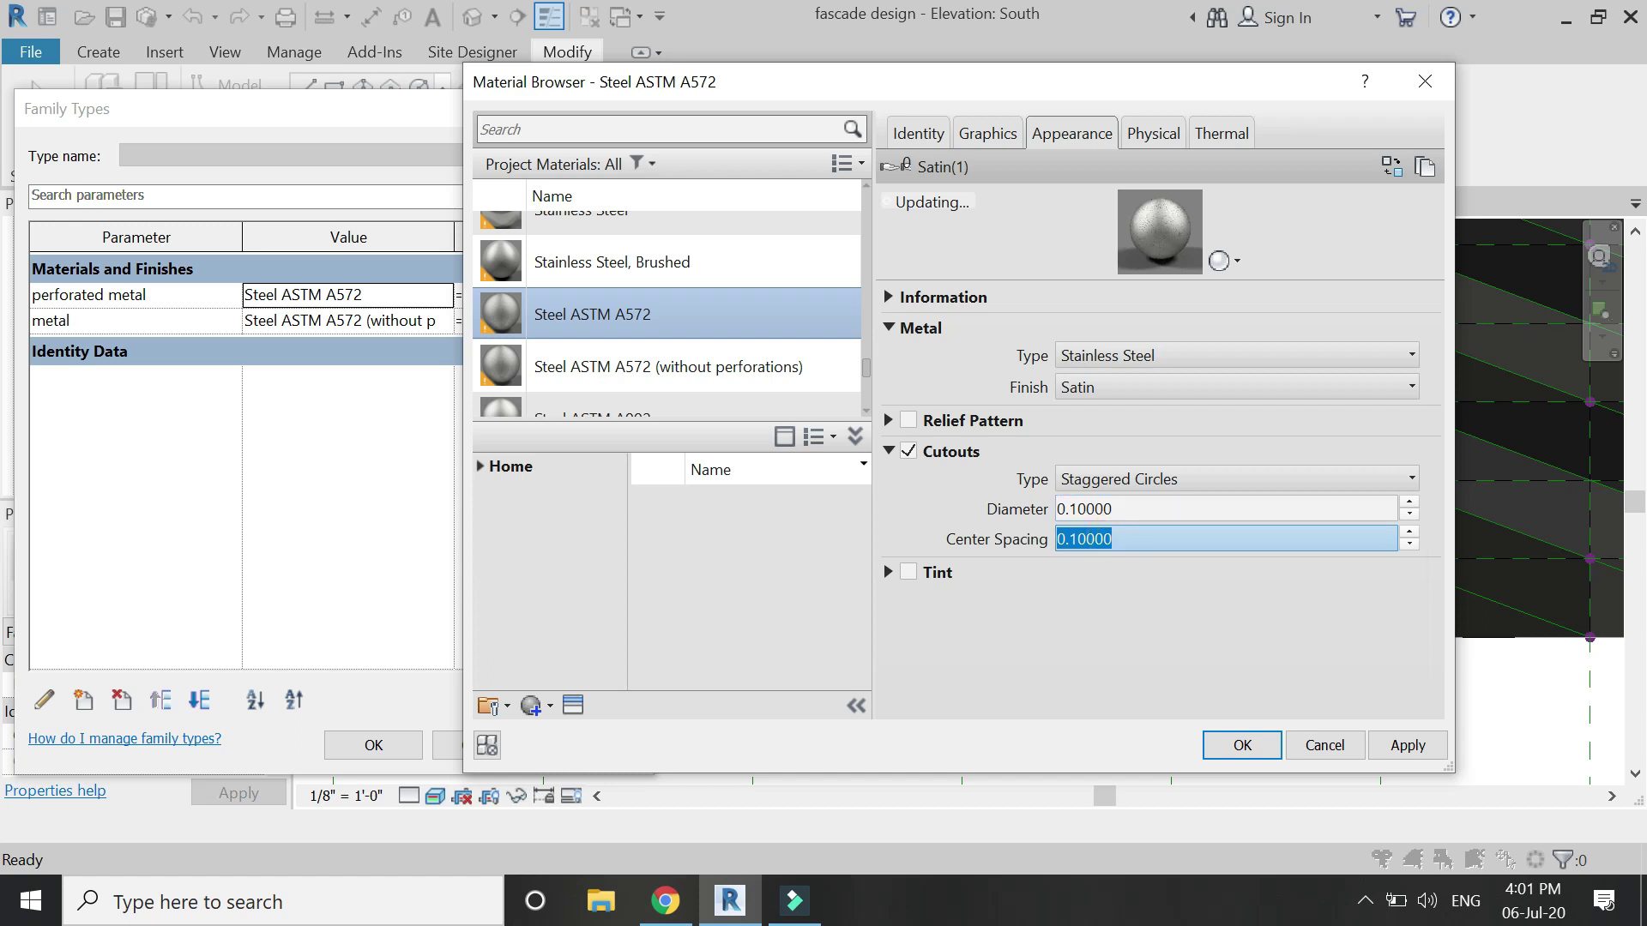
pyautogui.click(1407, 745)
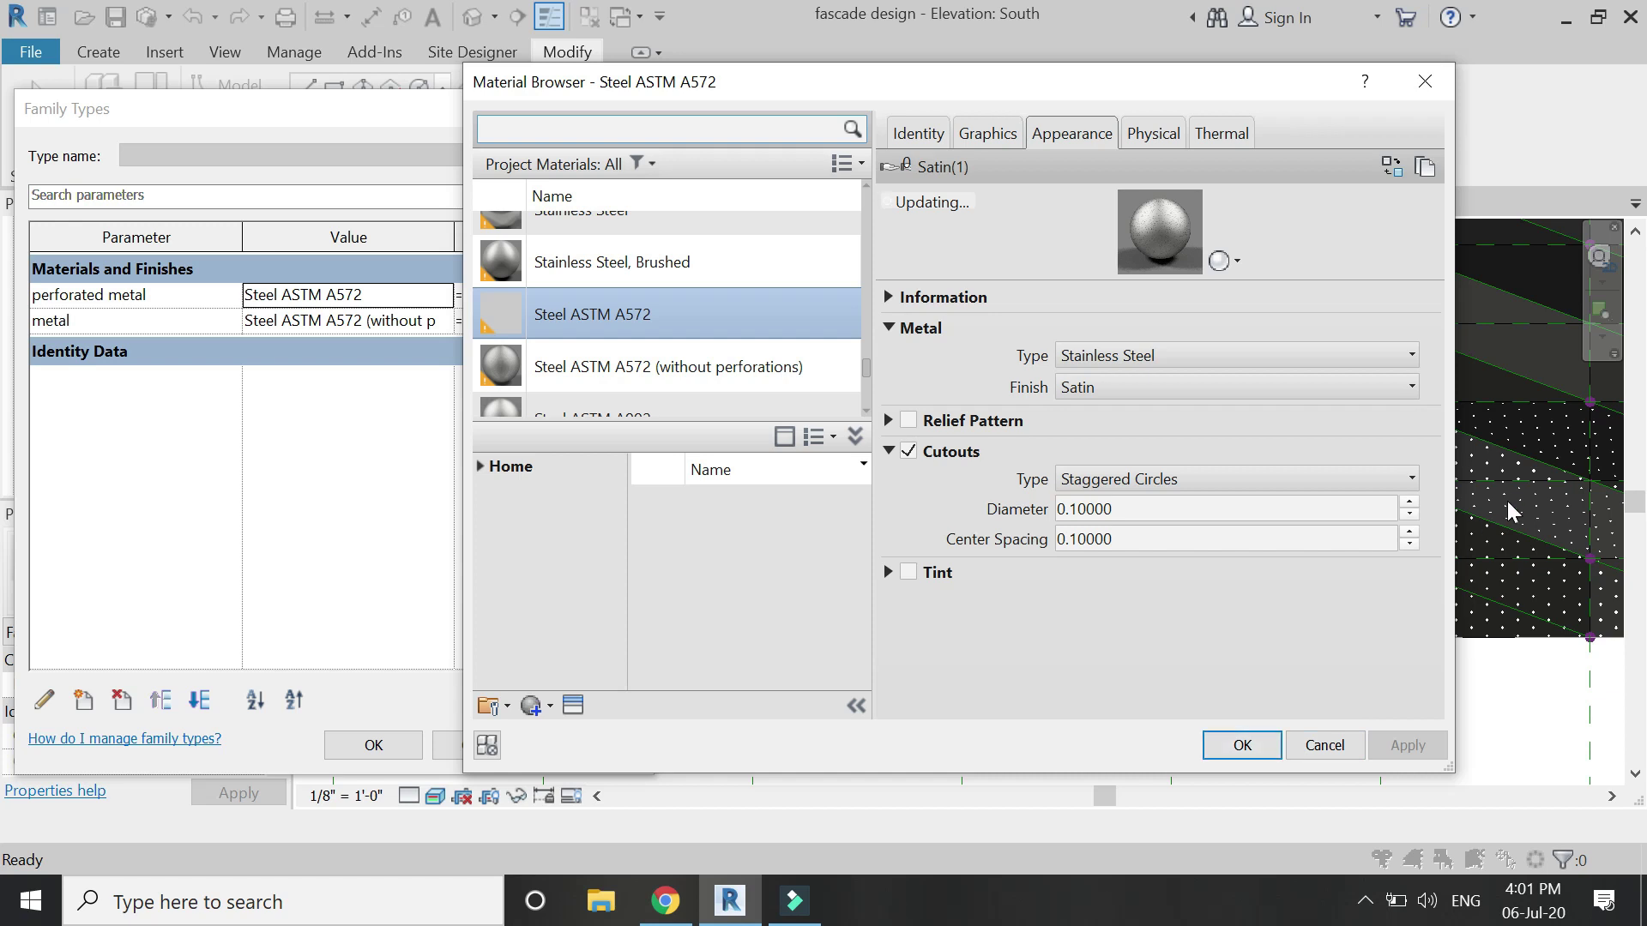
pyautogui.click(1241, 744)
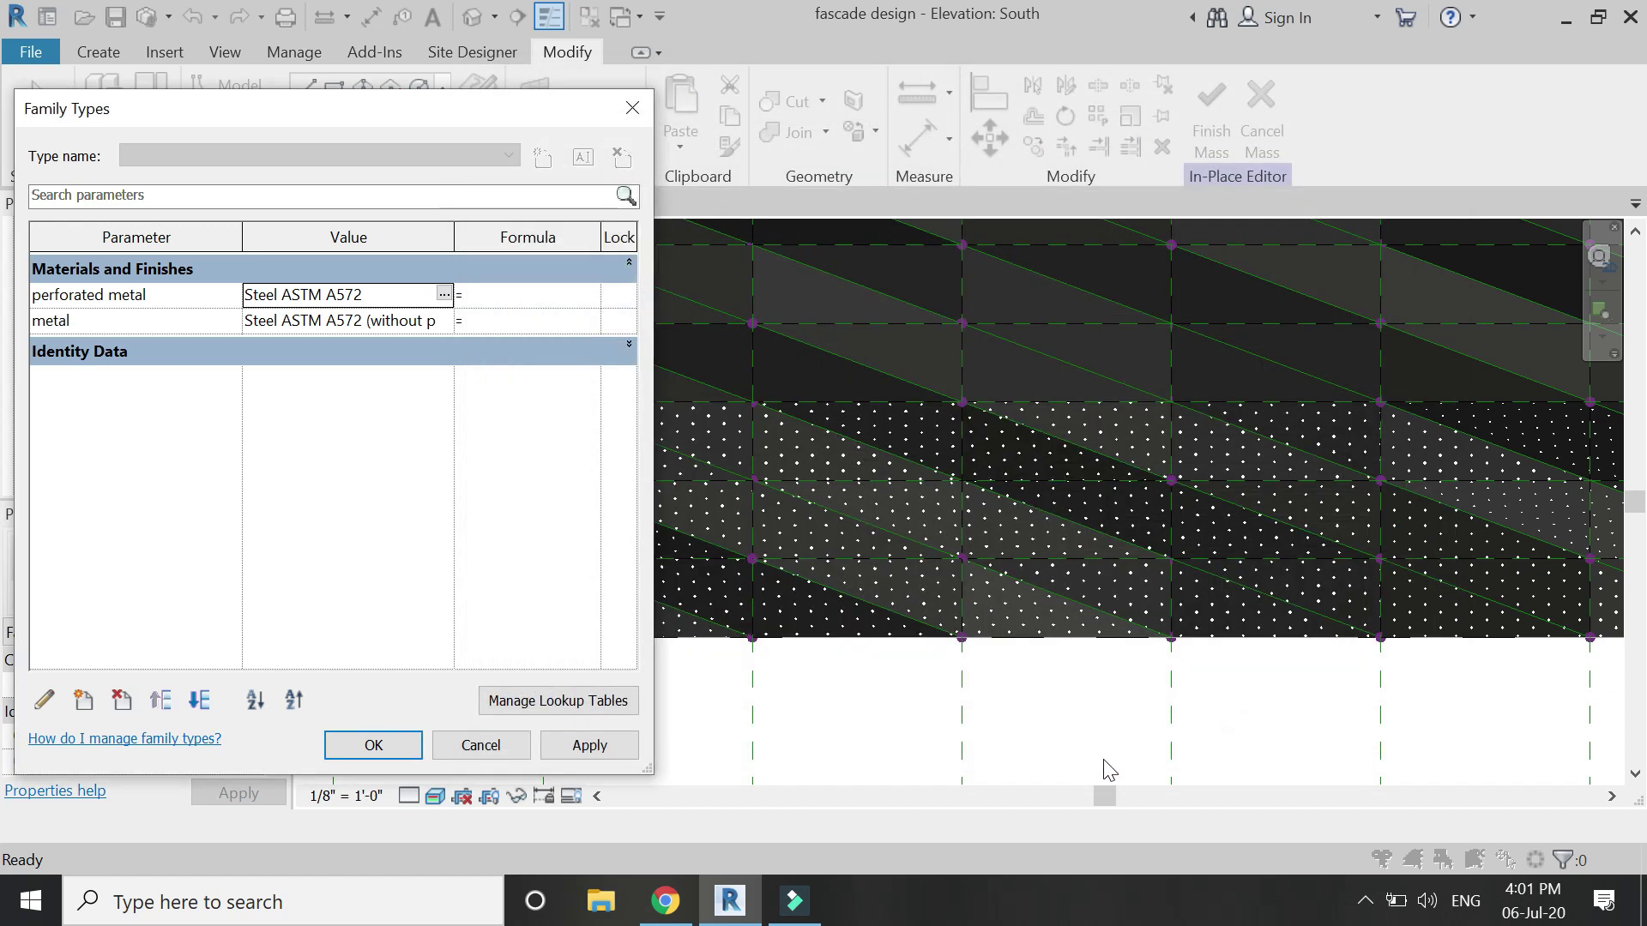
# - Reopen the perforated metal parameter's Steel ASTM A572 appearance and apply a cutout center spacing of 0.0001
pyautogui.click(444, 294)
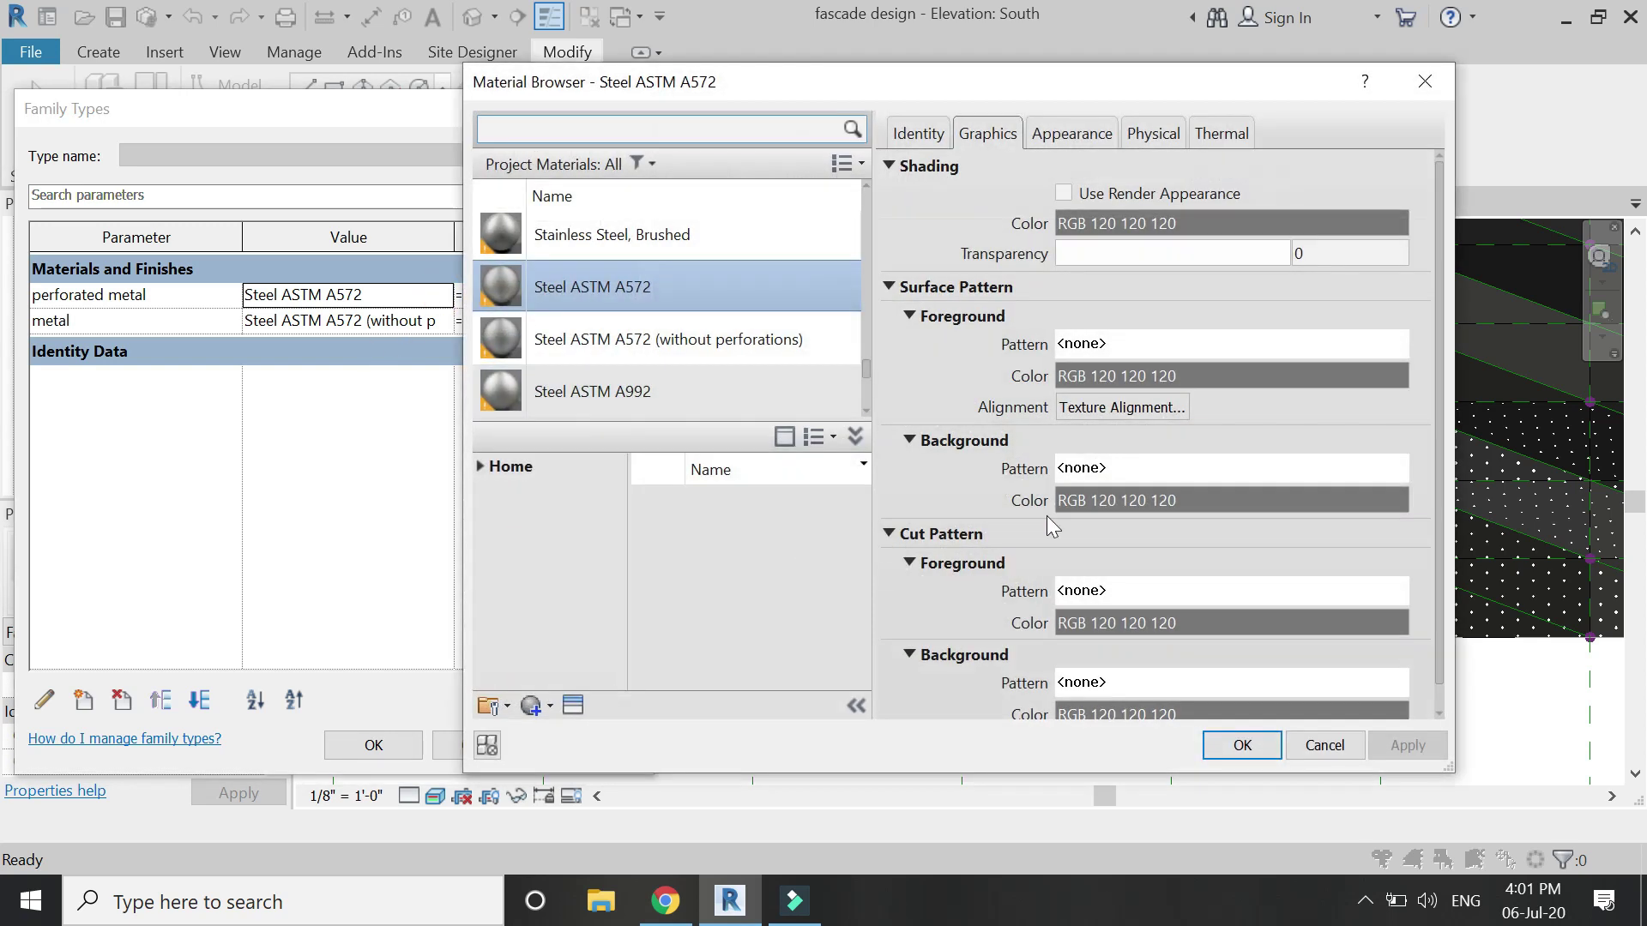
pyautogui.click(1073, 134)
pyautogui.moveTo(1182, 94); pyautogui.dragTo(747, 68)
pyautogui.click(691, 519)
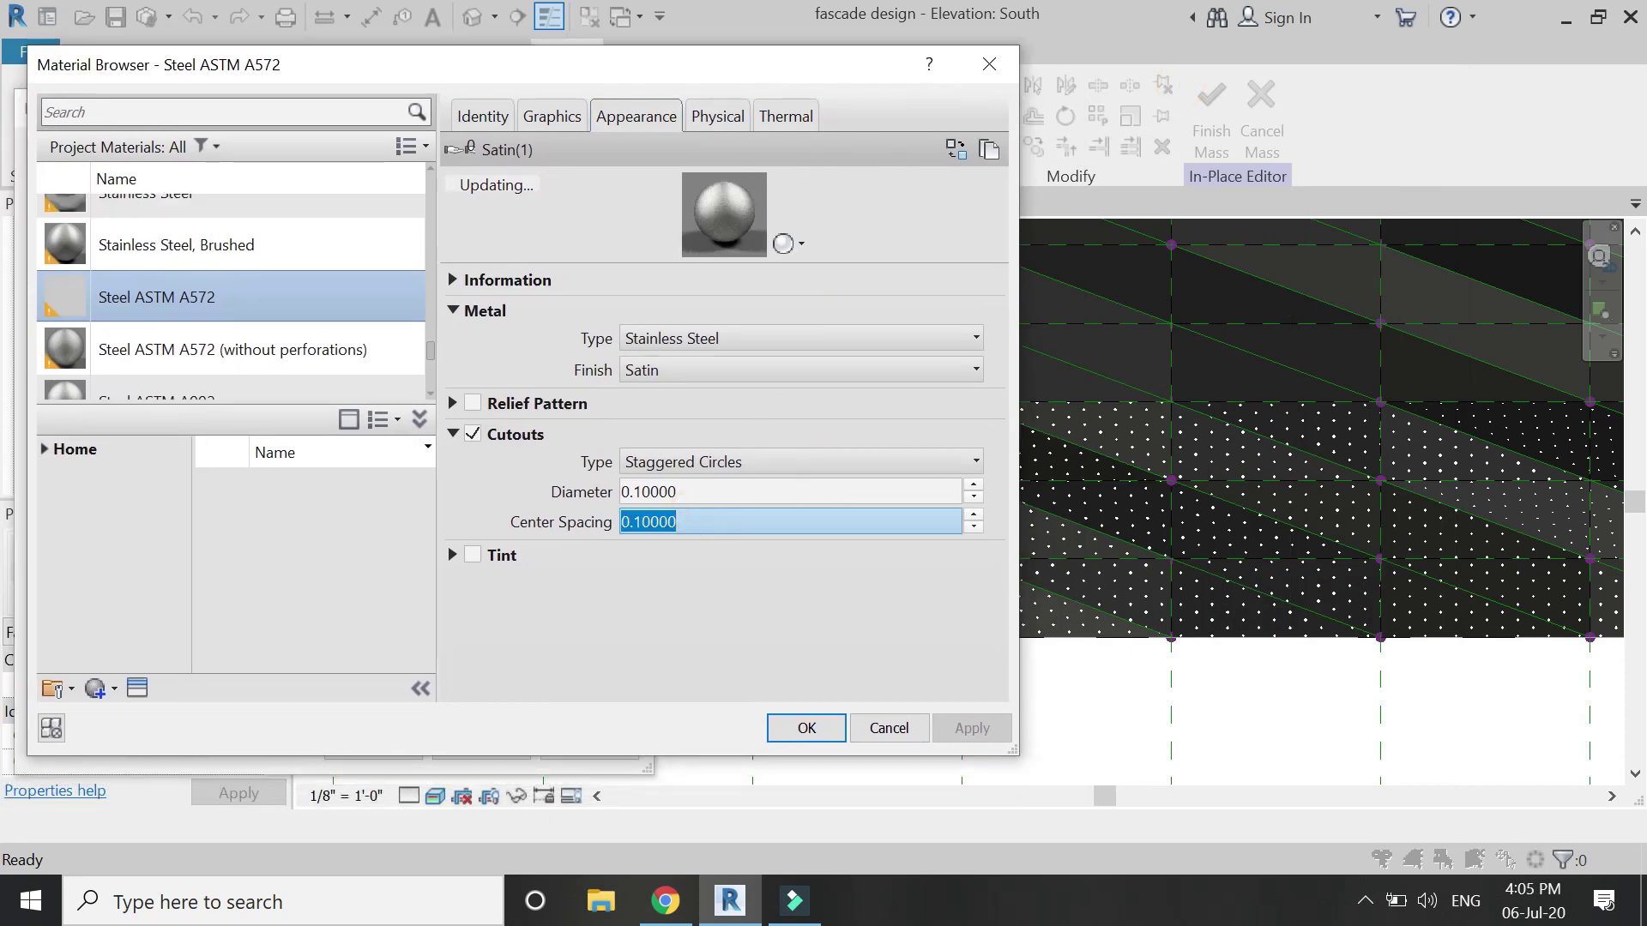
pyautogui.write('0.0001')
pyautogui.press('Return')
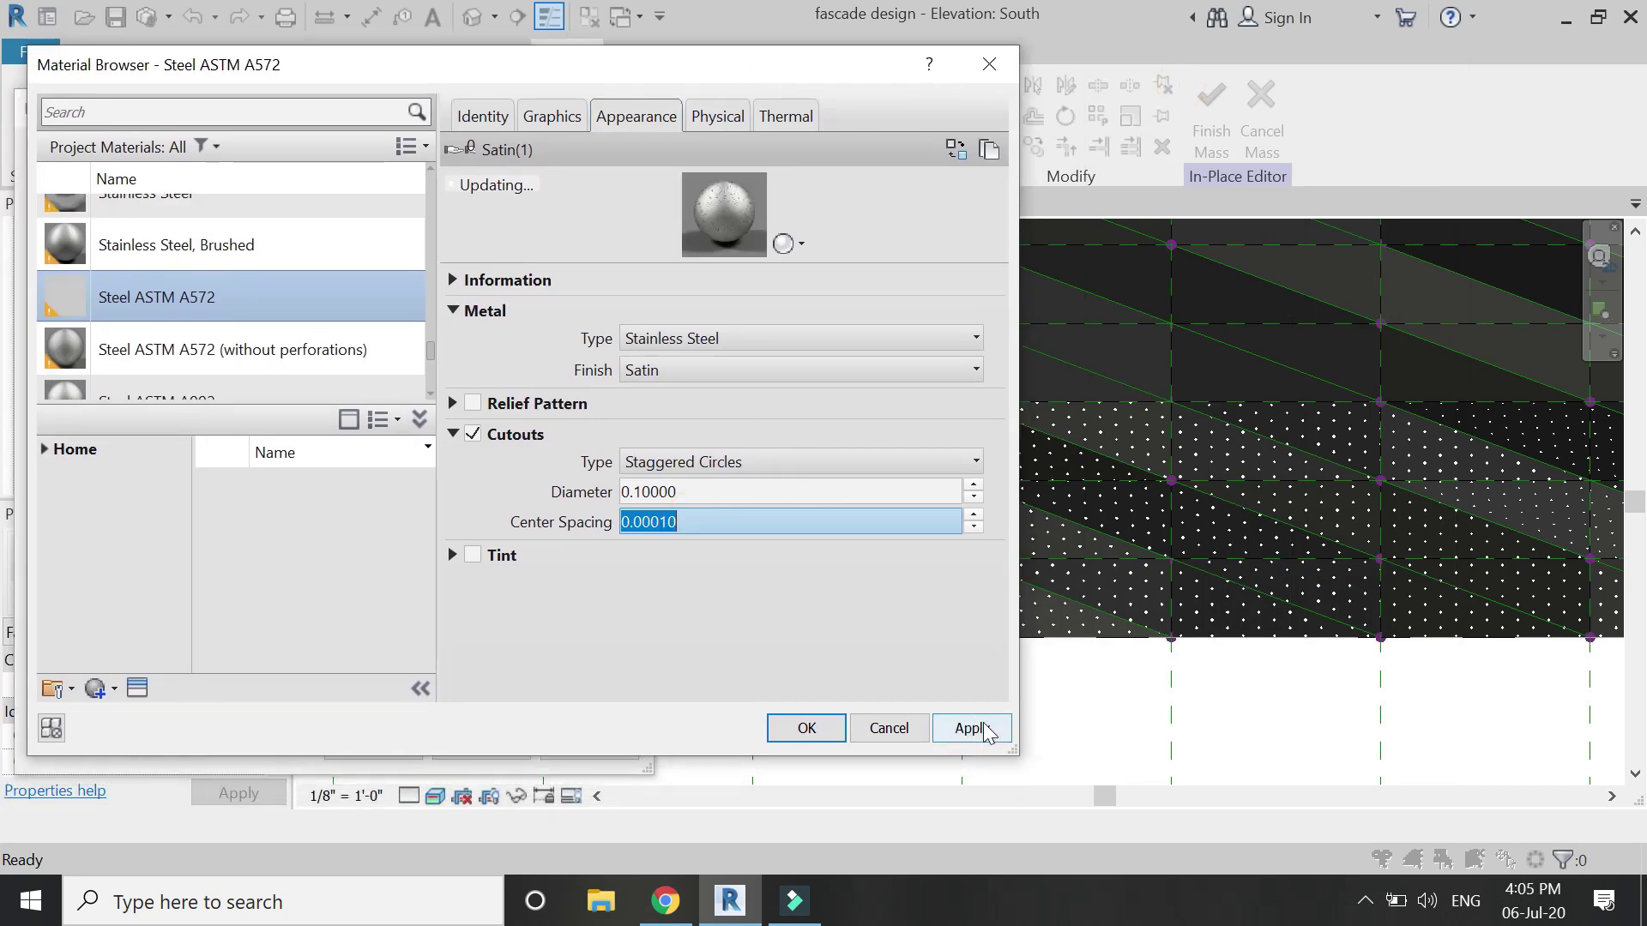
pyautogui.click(971, 728)
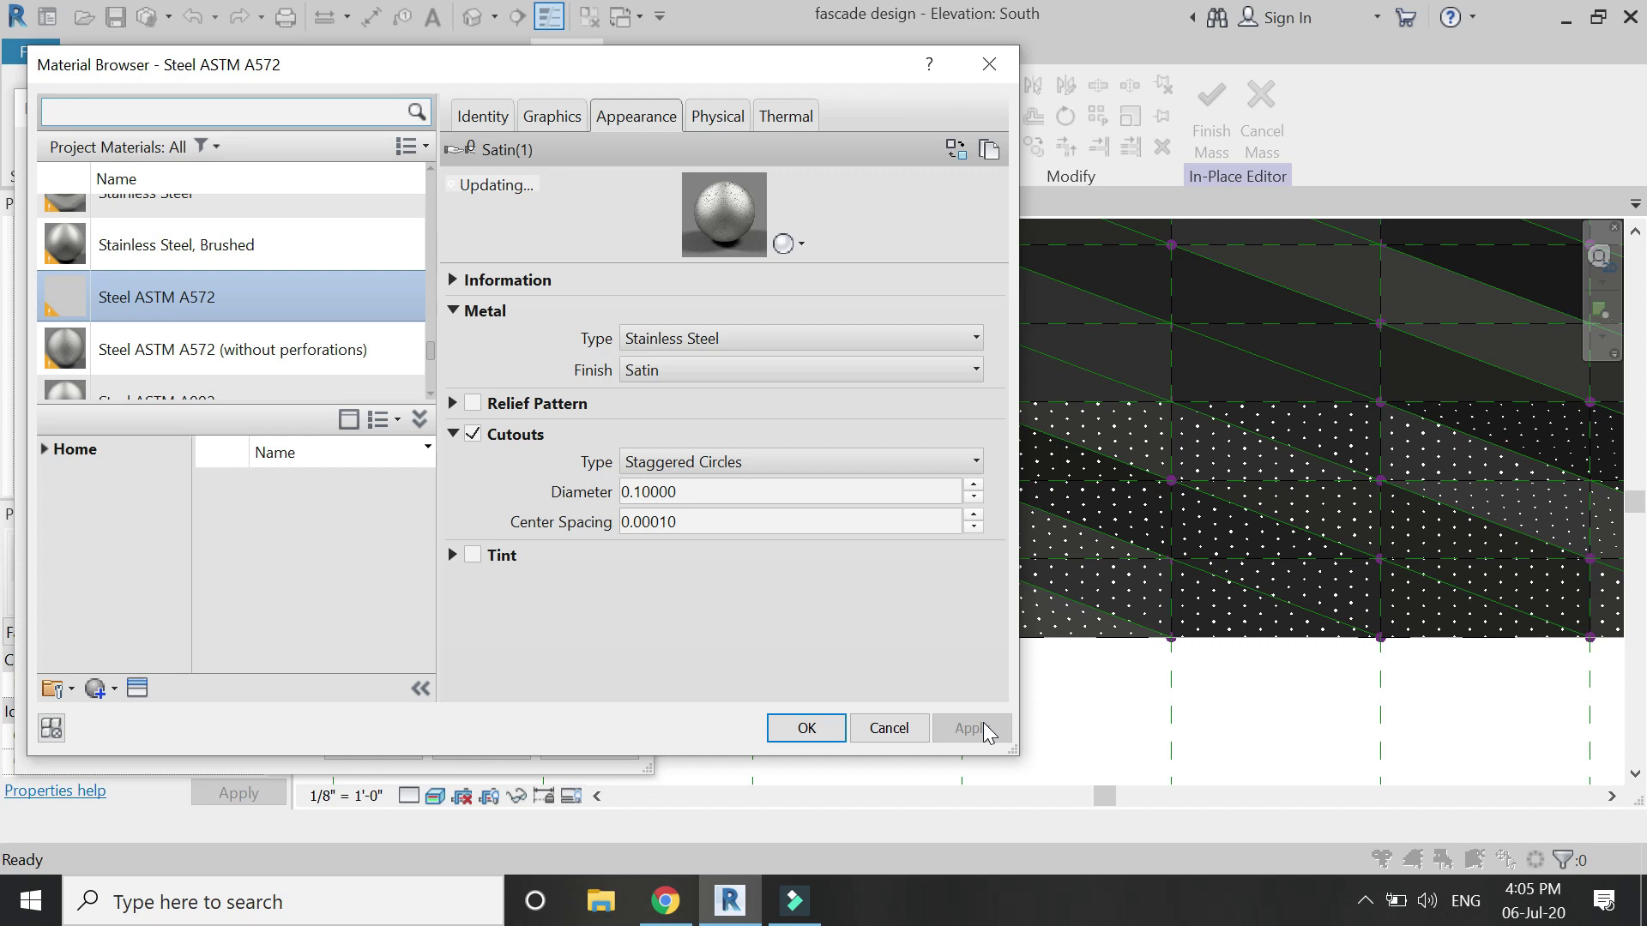
# - Set the center spacing of the staggered-circle cutouts to 0.5 and apply it
pyautogui.click(699, 520)
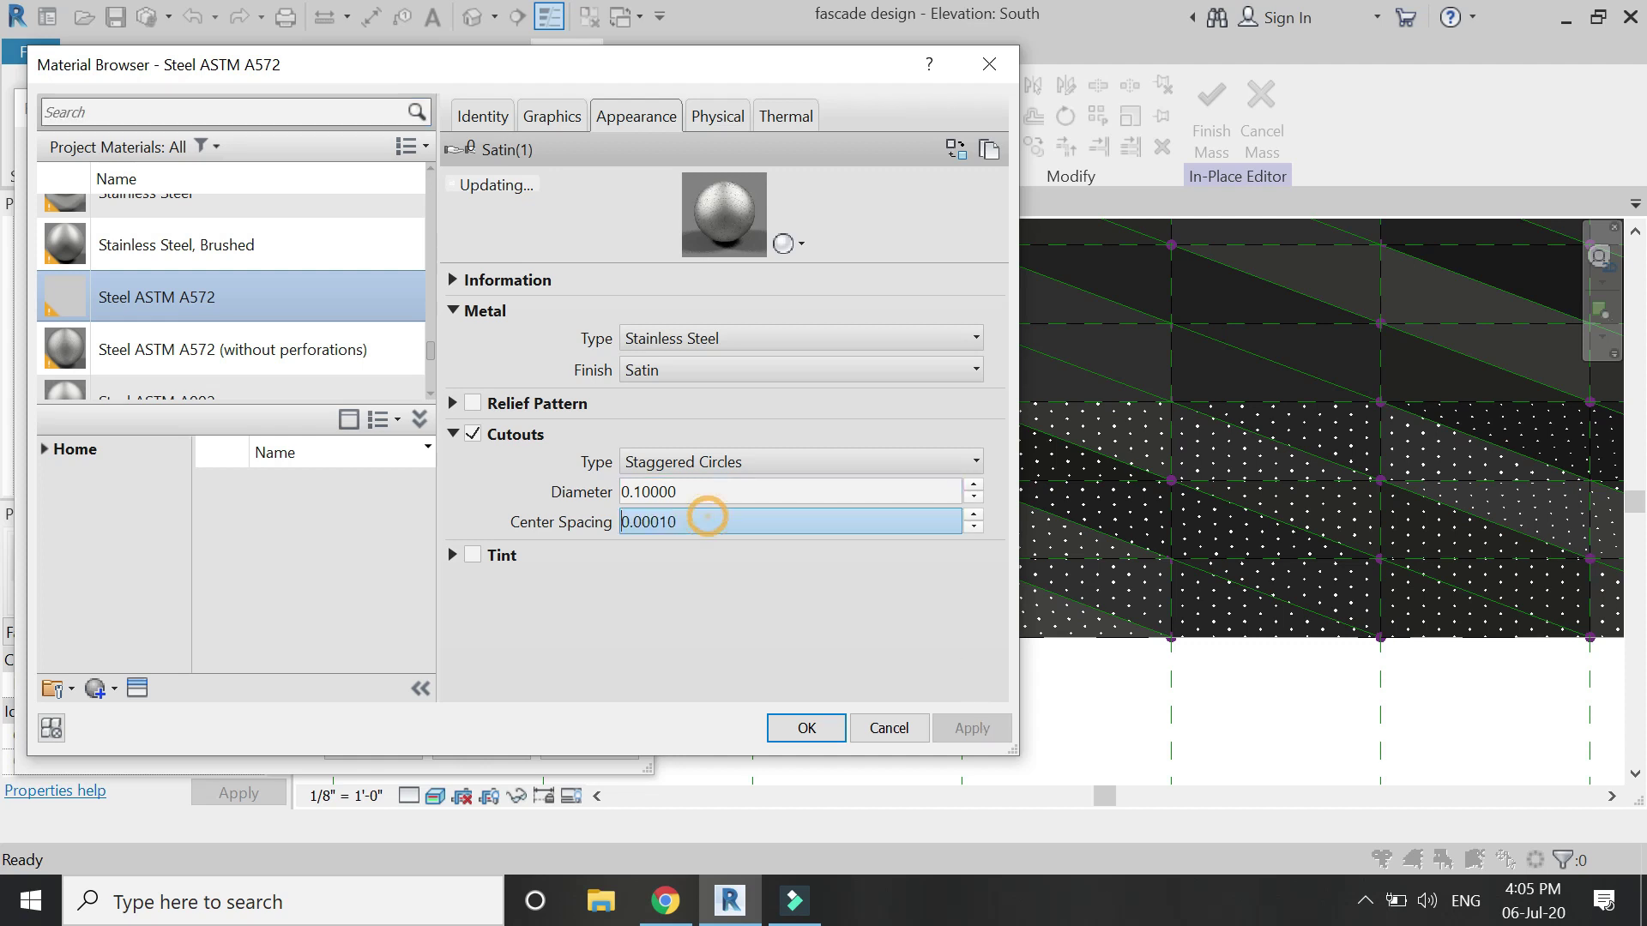
pyautogui.doubleClick(687, 522)
pyautogui.write('0')
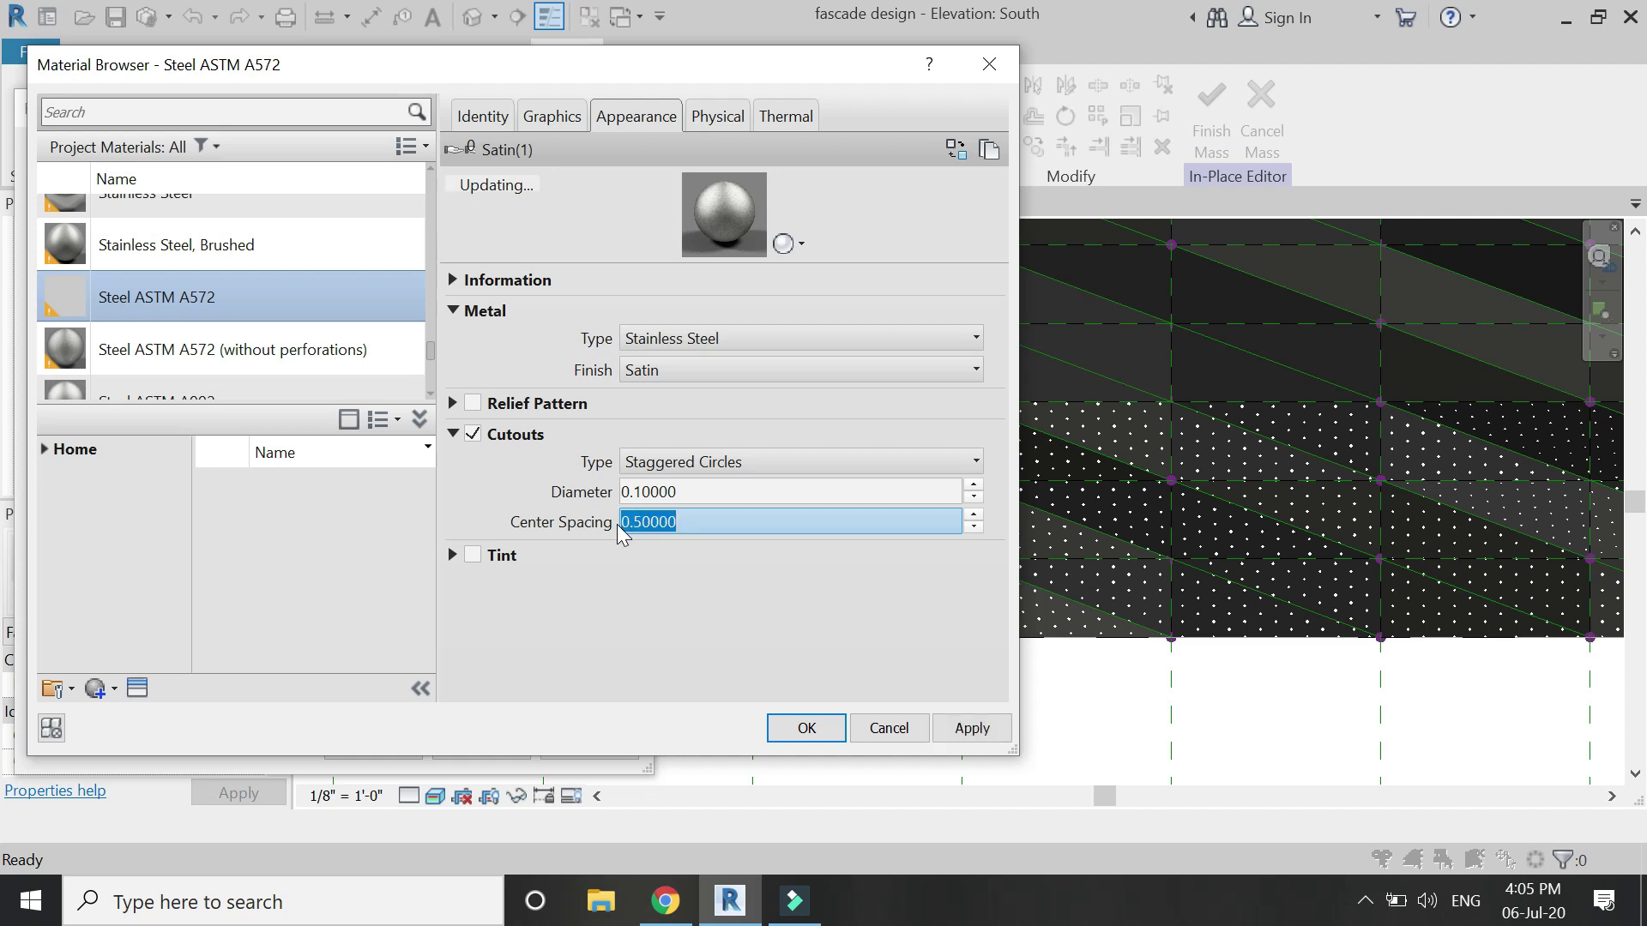
pyautogui.click(971, 728)
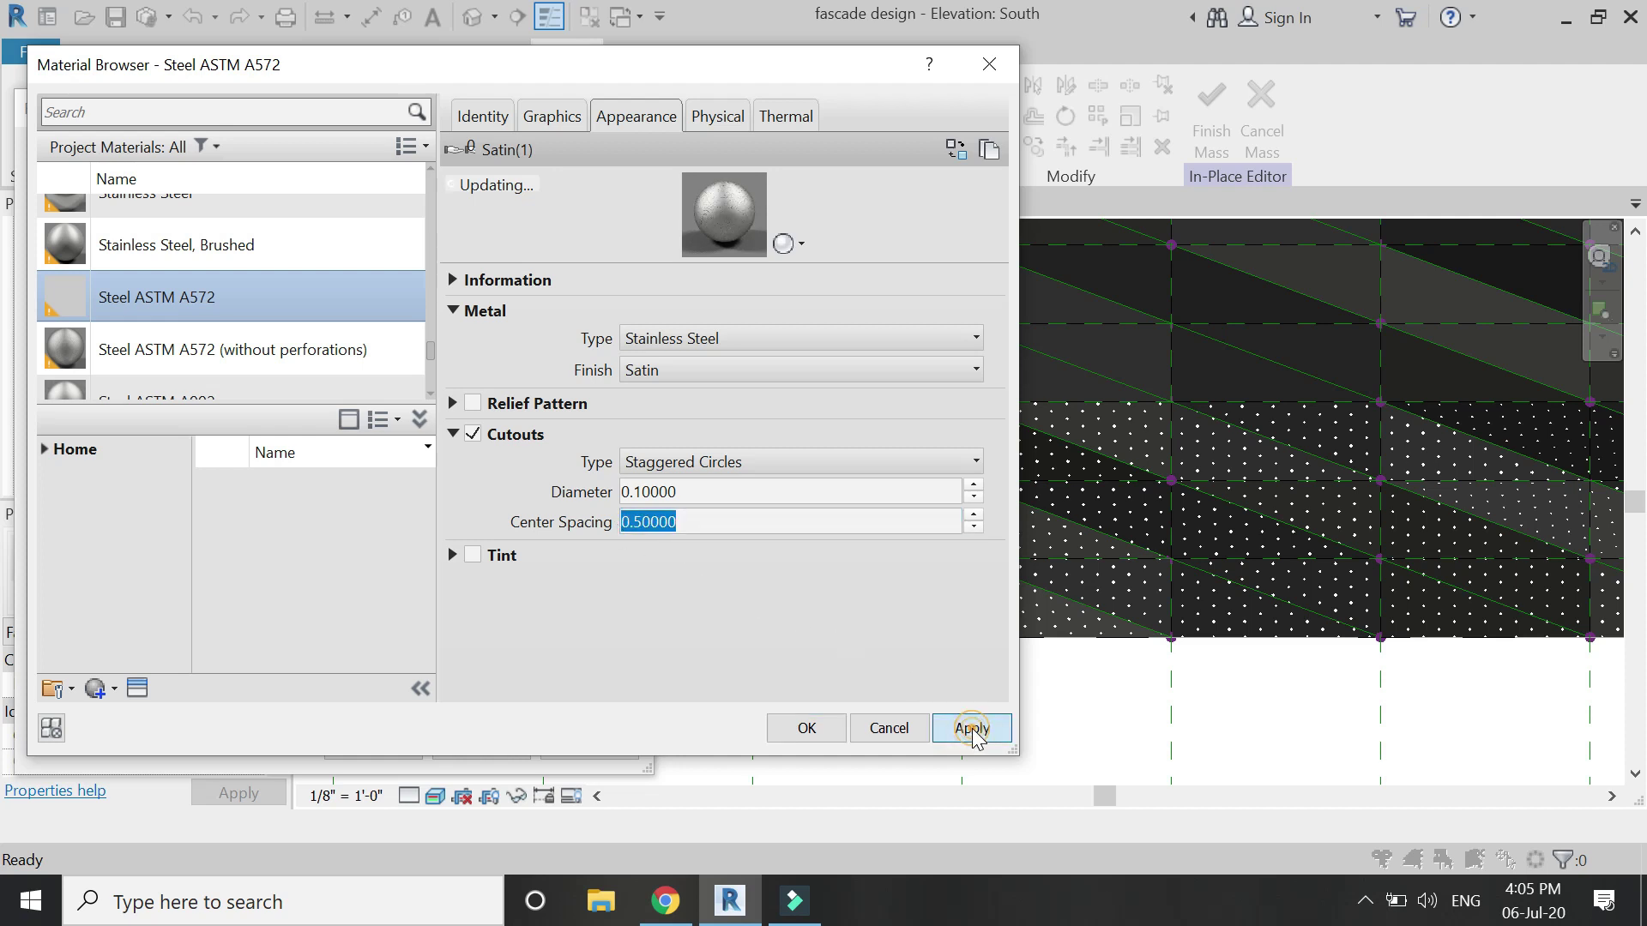
# - Switch the cutout type of Steel ASTM A572 to Straight Circles and apply it
pyautogui.click(791, 469)
pyautogui.click(823, 515)
pyautogui.click(965, 727)
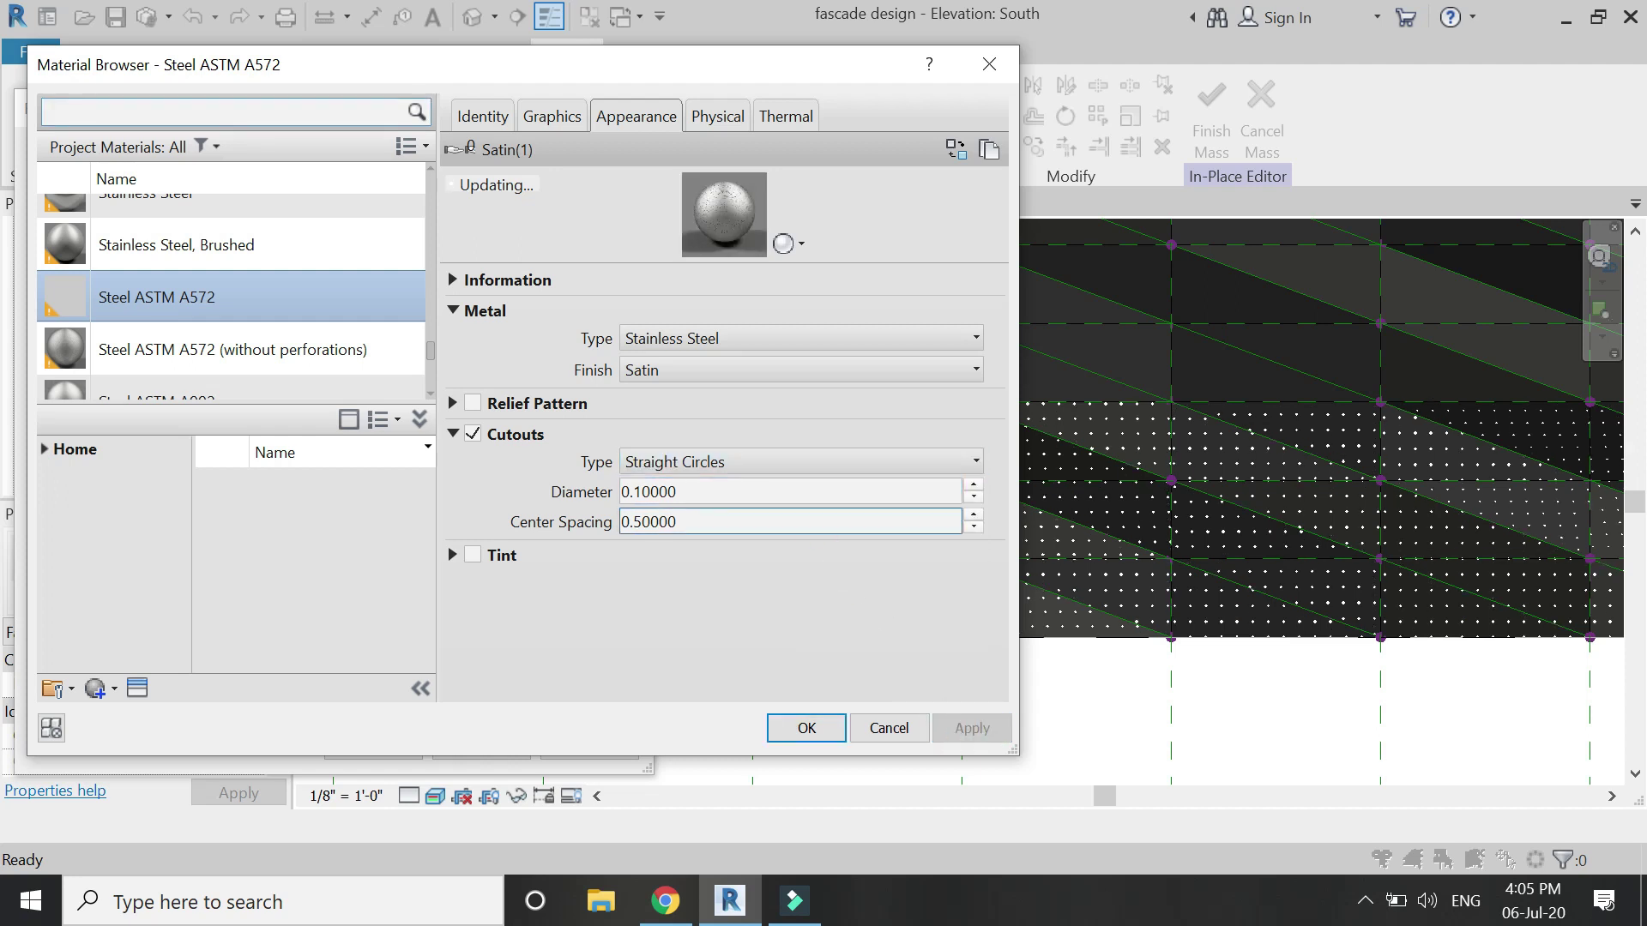
# - Set the straight-circle cutouts' center spacing to 1, apply it, and accept the material and the family types
pyautogui.doubleClick(717, 522)
pyautogui.write('1')
pyautogui.press('Return')
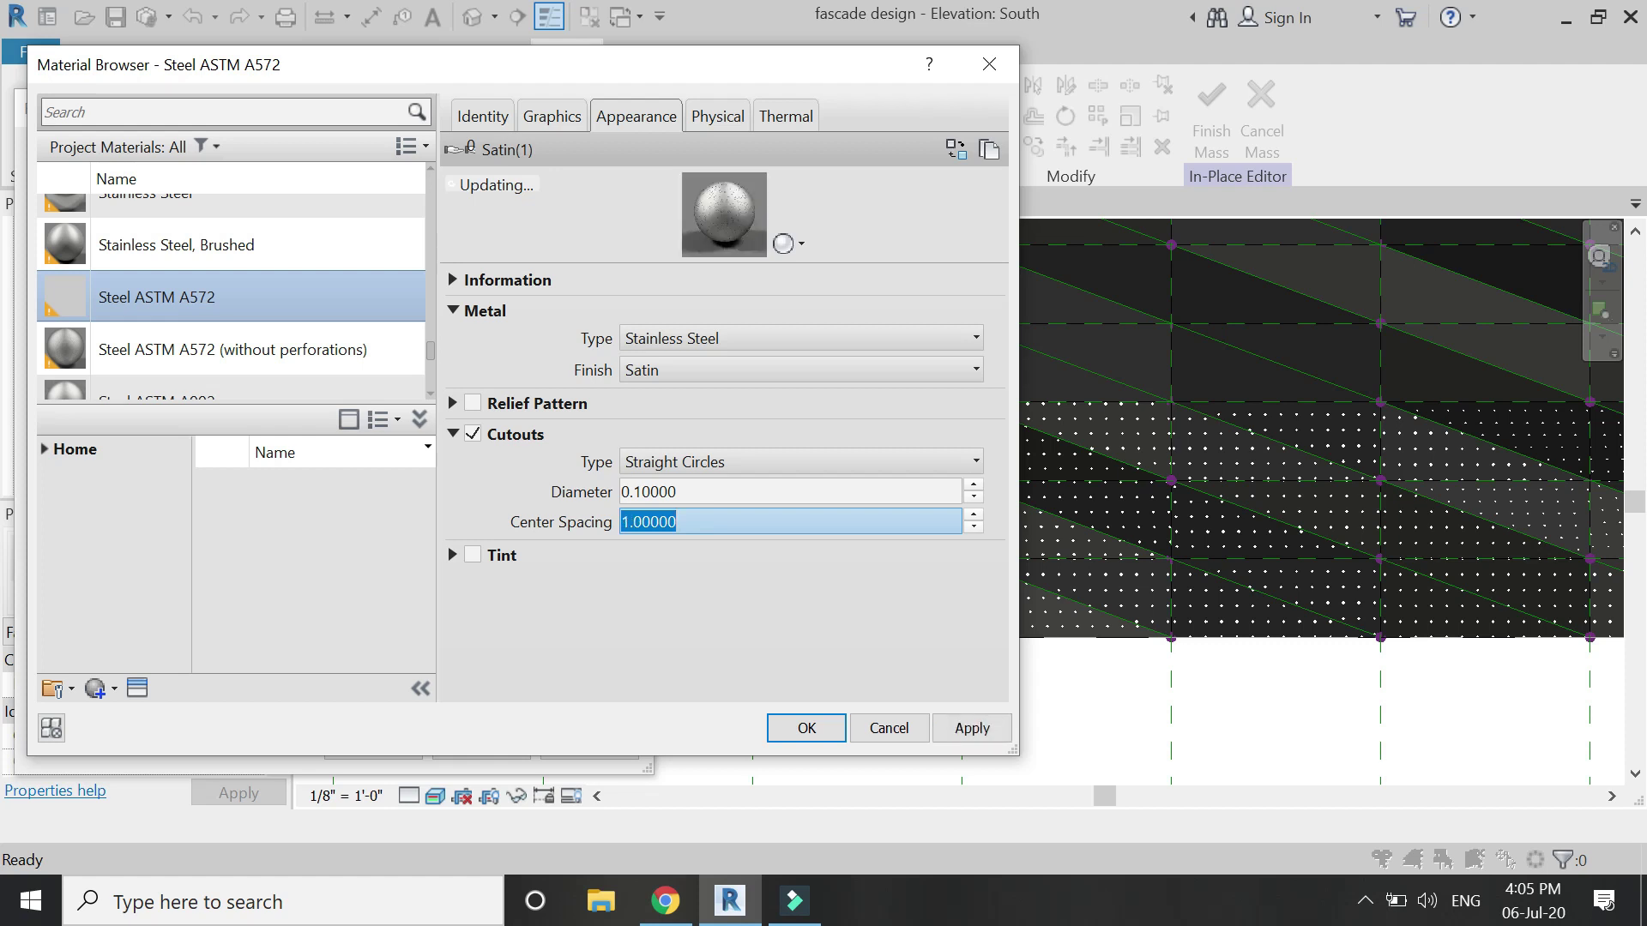
pyautogui.click(994, 731)
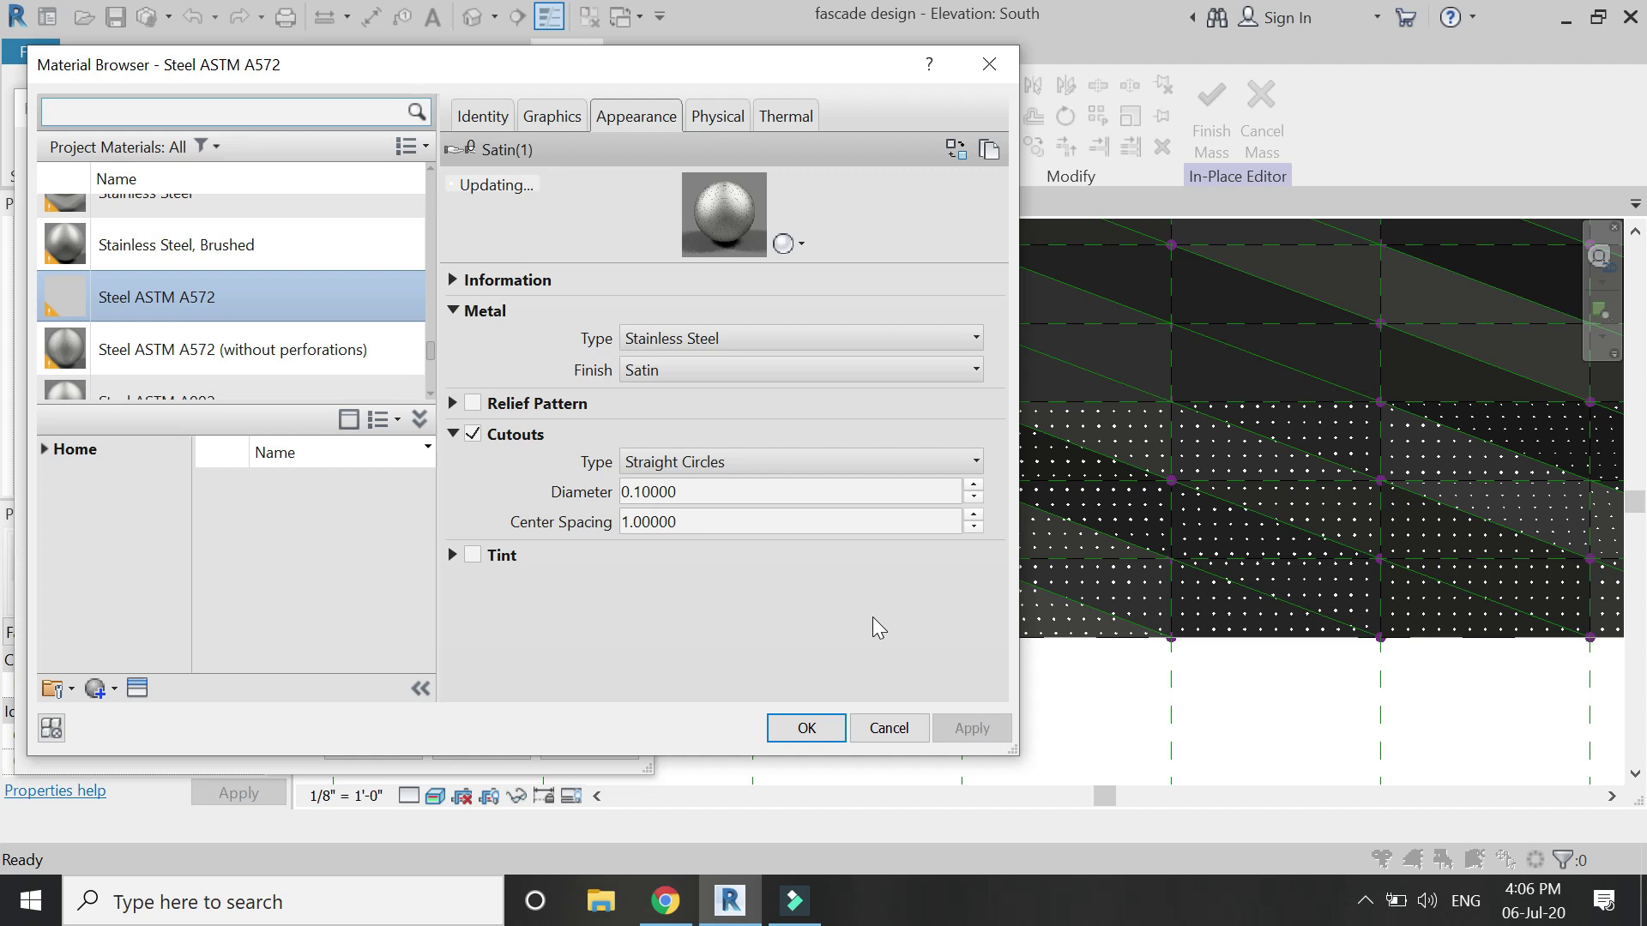
pyautogui.doubleClick(702, 521)
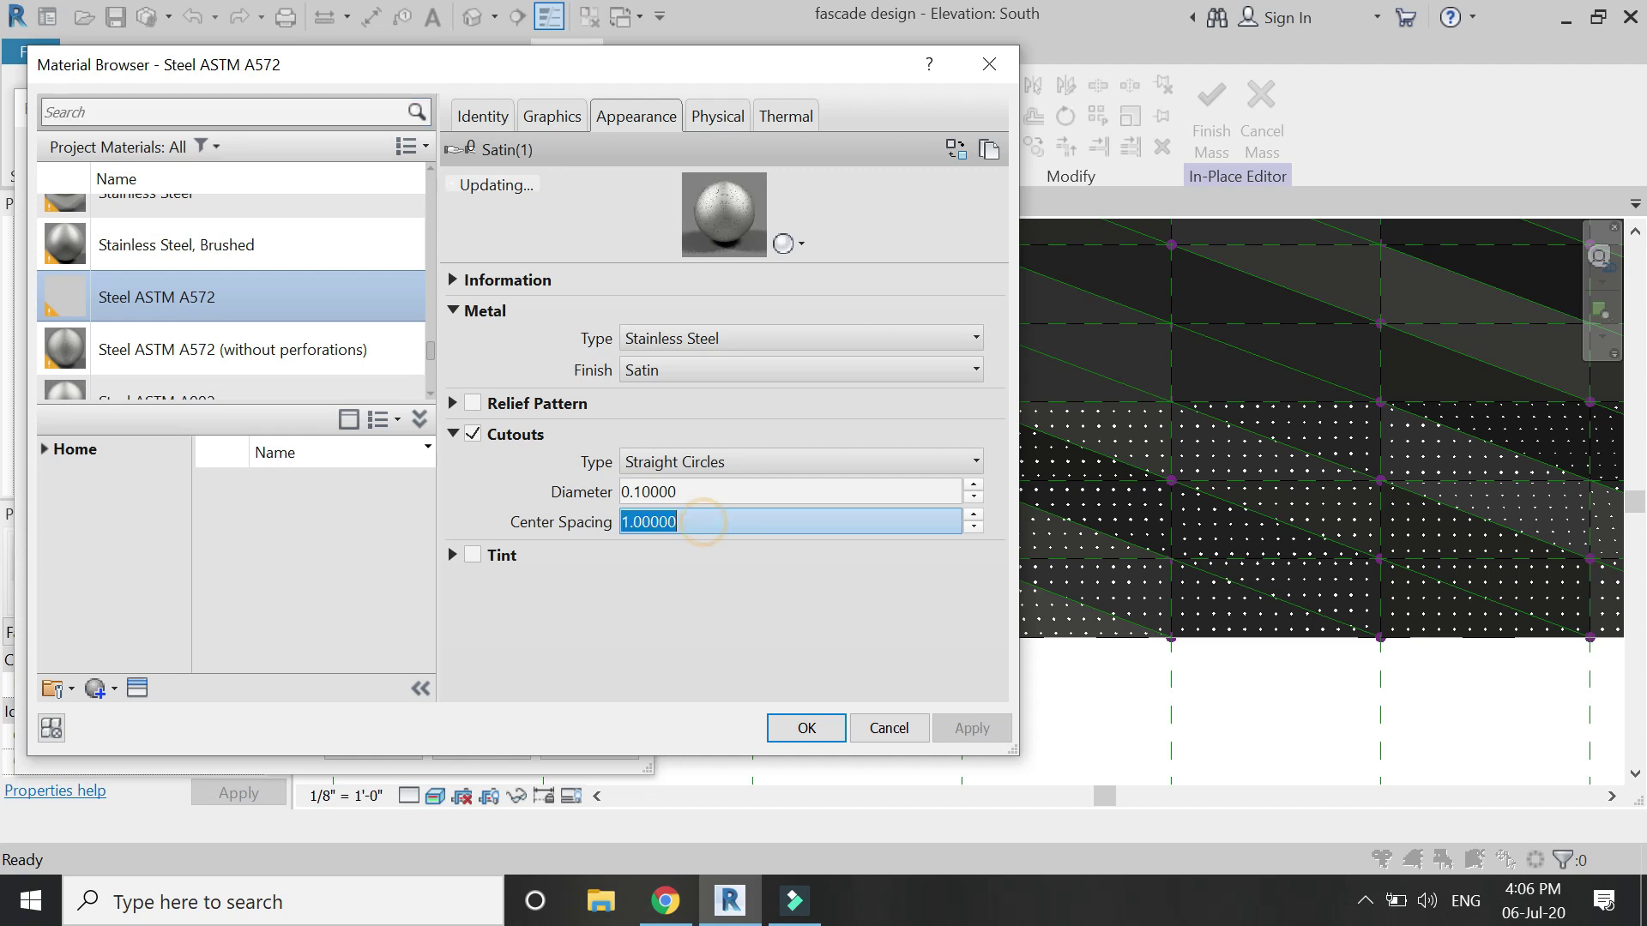
pyautogui.click(995, 729)
pyautogui.click(807, 727)
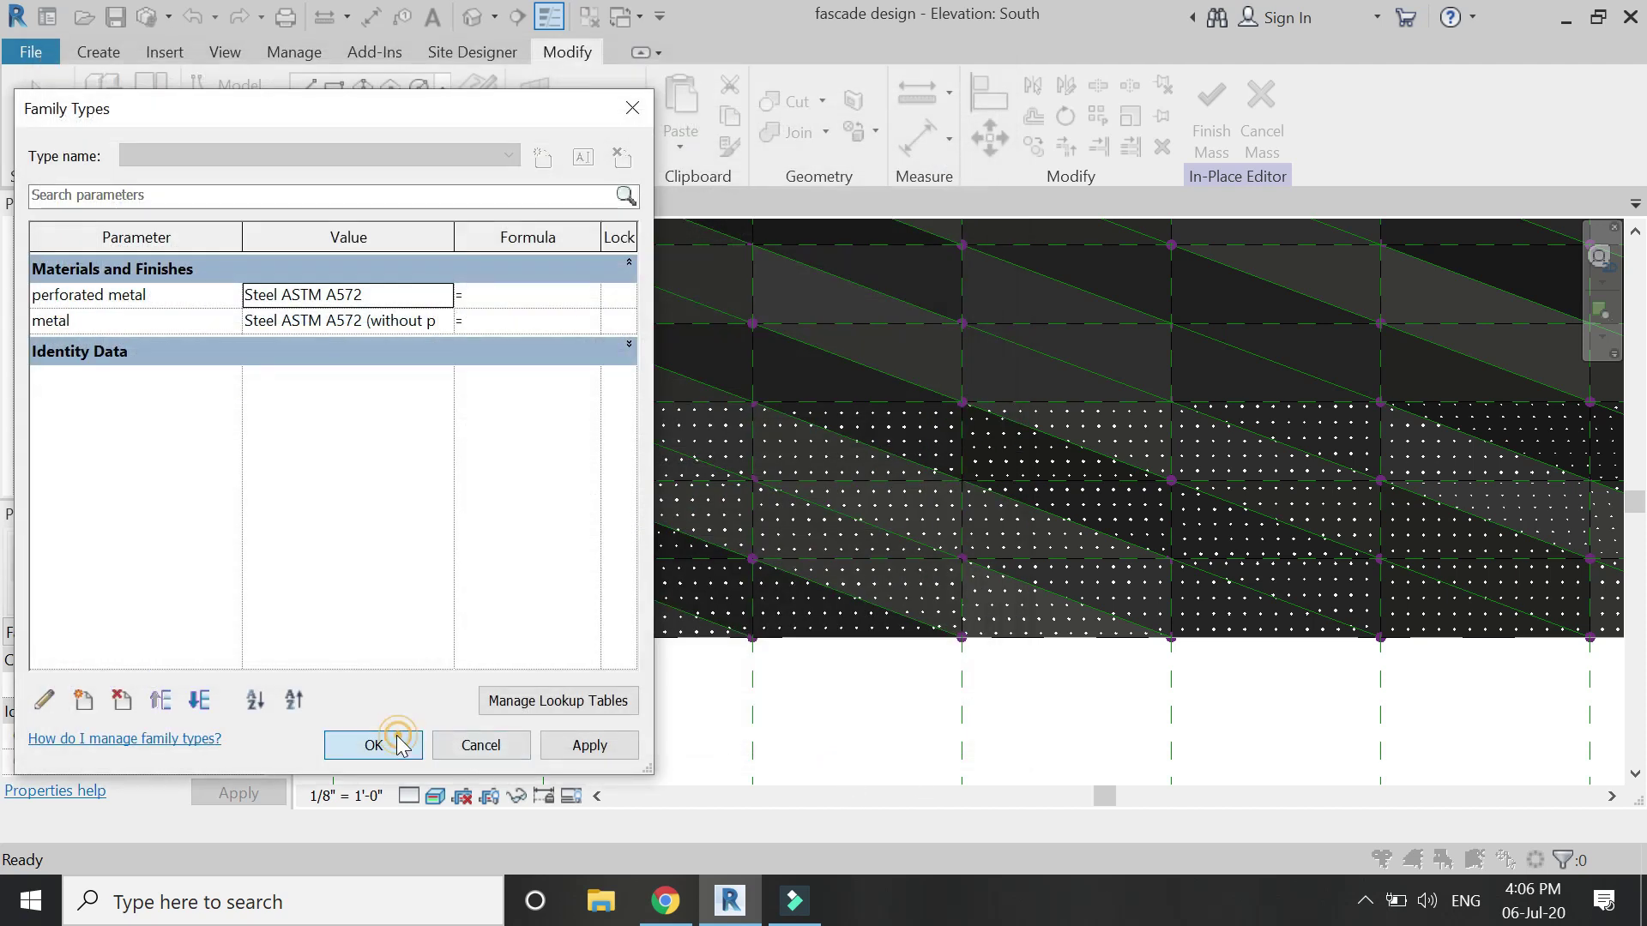
pyautogui.click(395, 743)
pyautogui.click(904, 657)
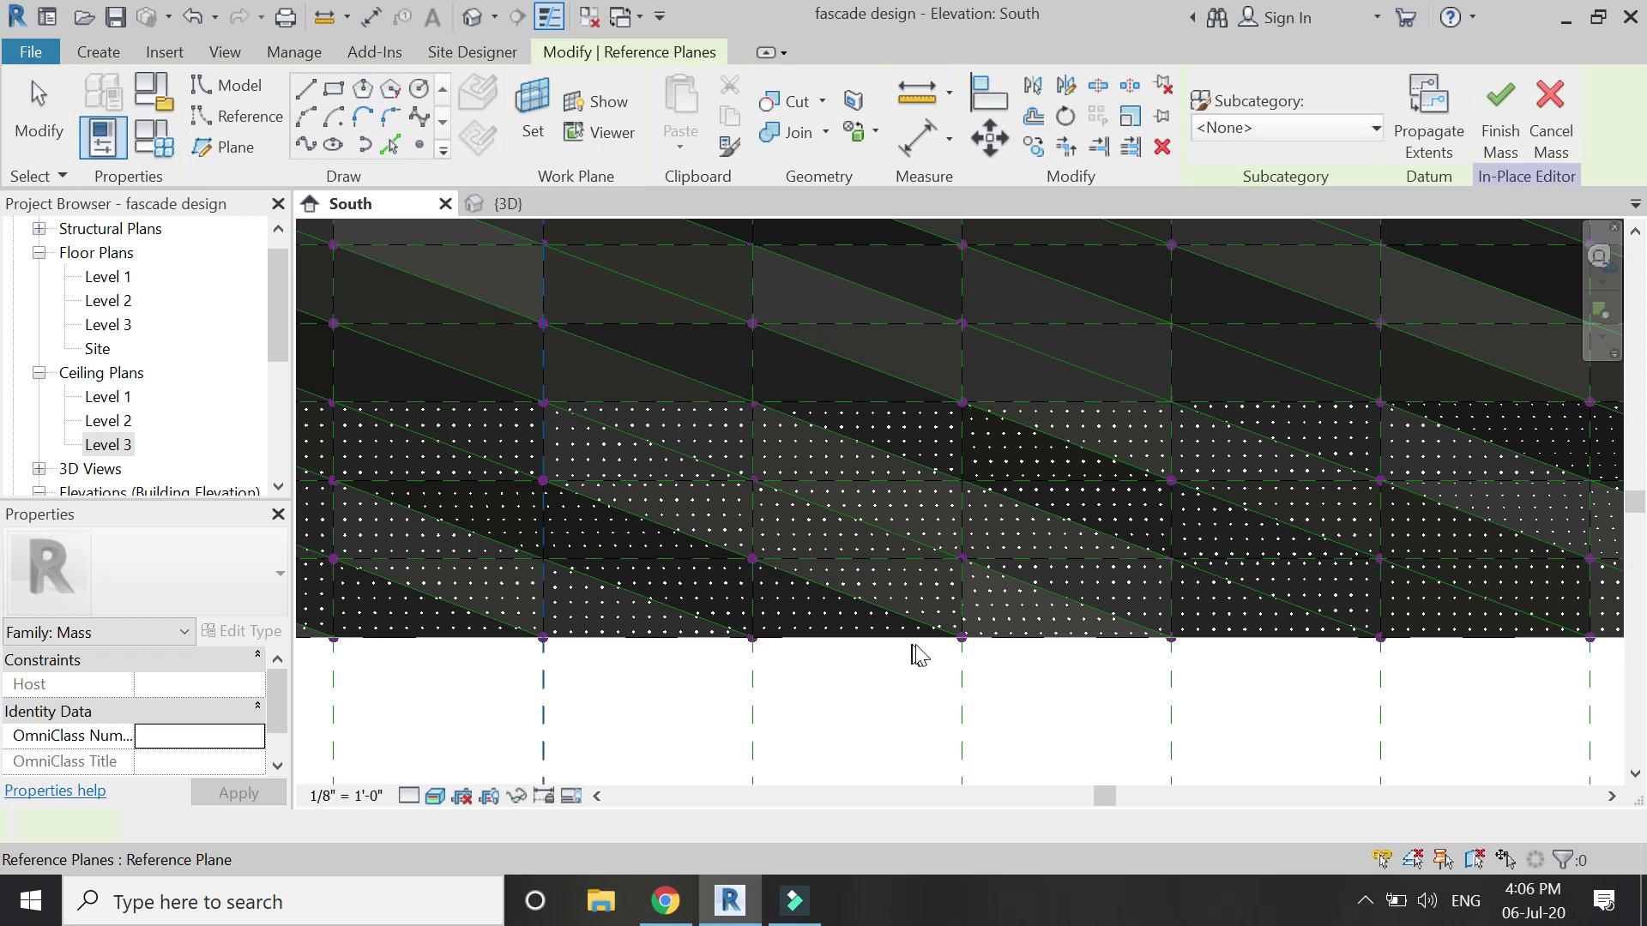
# - Finish the in-place mass and inspect the perforated and plain panels of the facade in the default 3D view
pyautogui.scroll(-5, 919, 655)
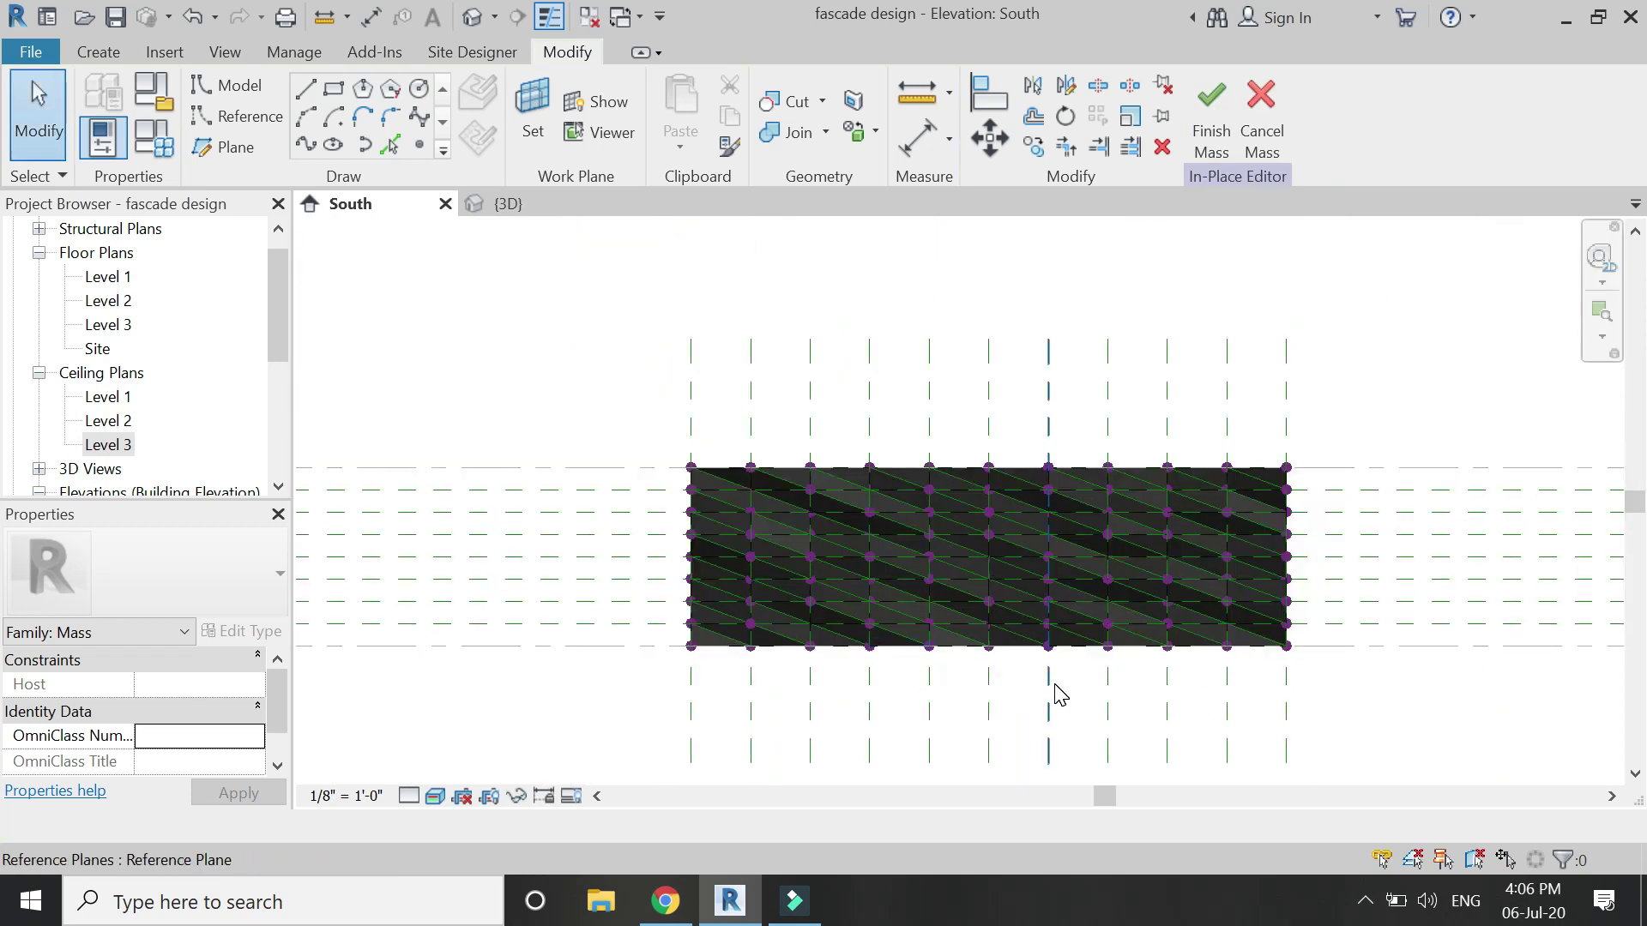
pyautogui.scroll(5, 1009, 603)
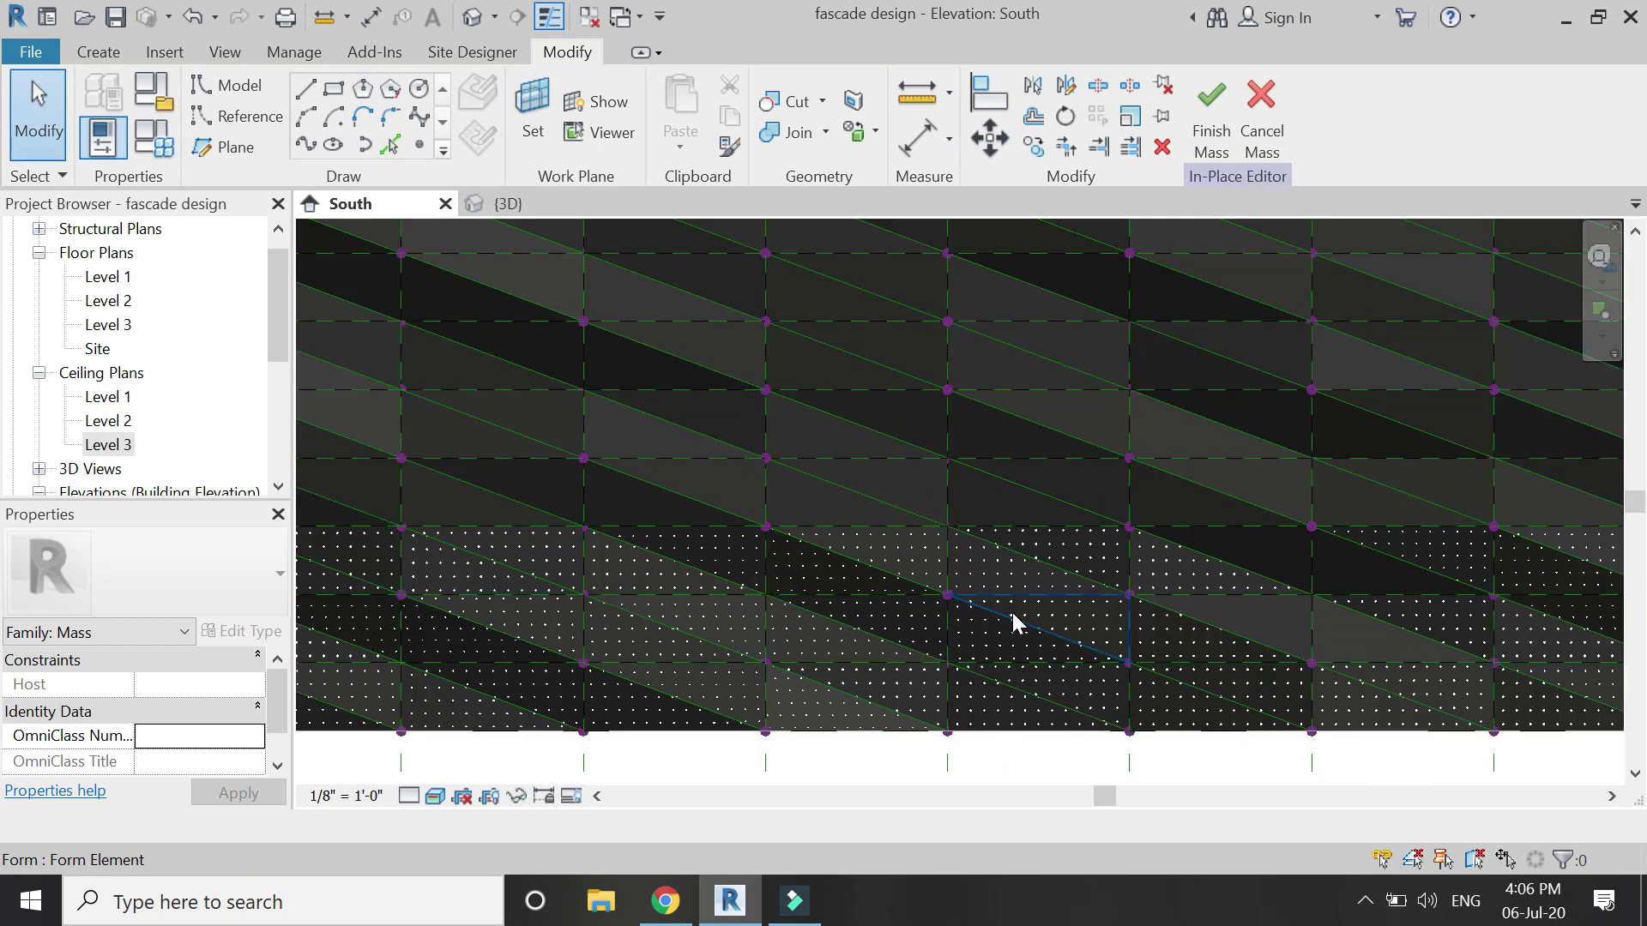
pyautogui.scroll(-1, 1027, 620)
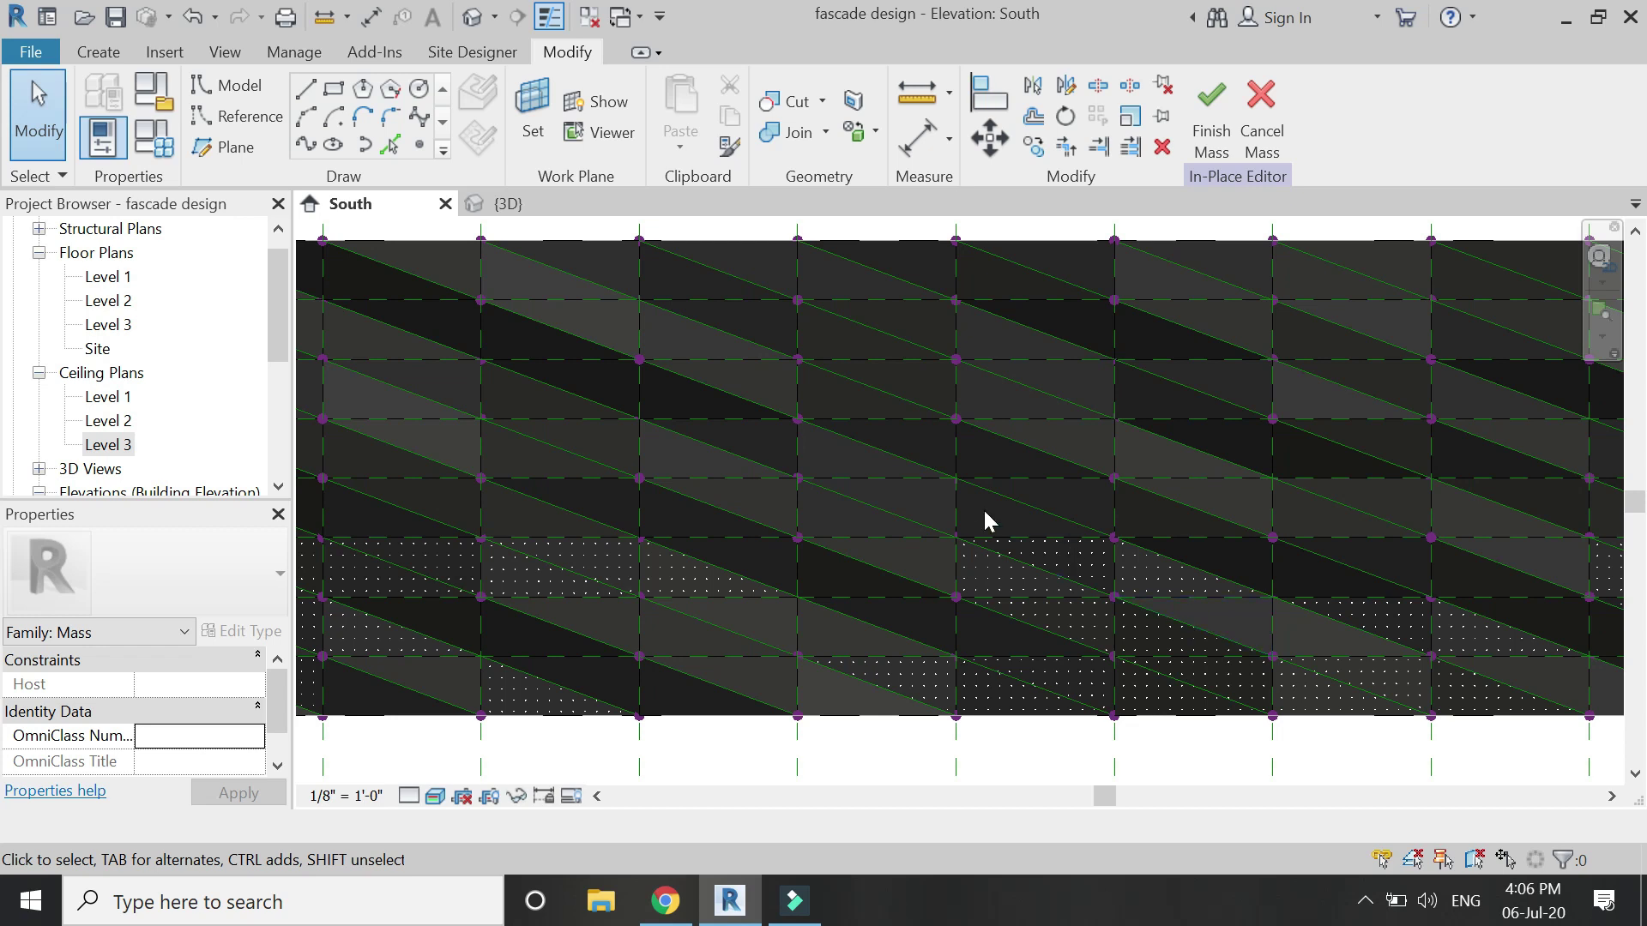
pyautogui.scroll(-5, 985, 522)
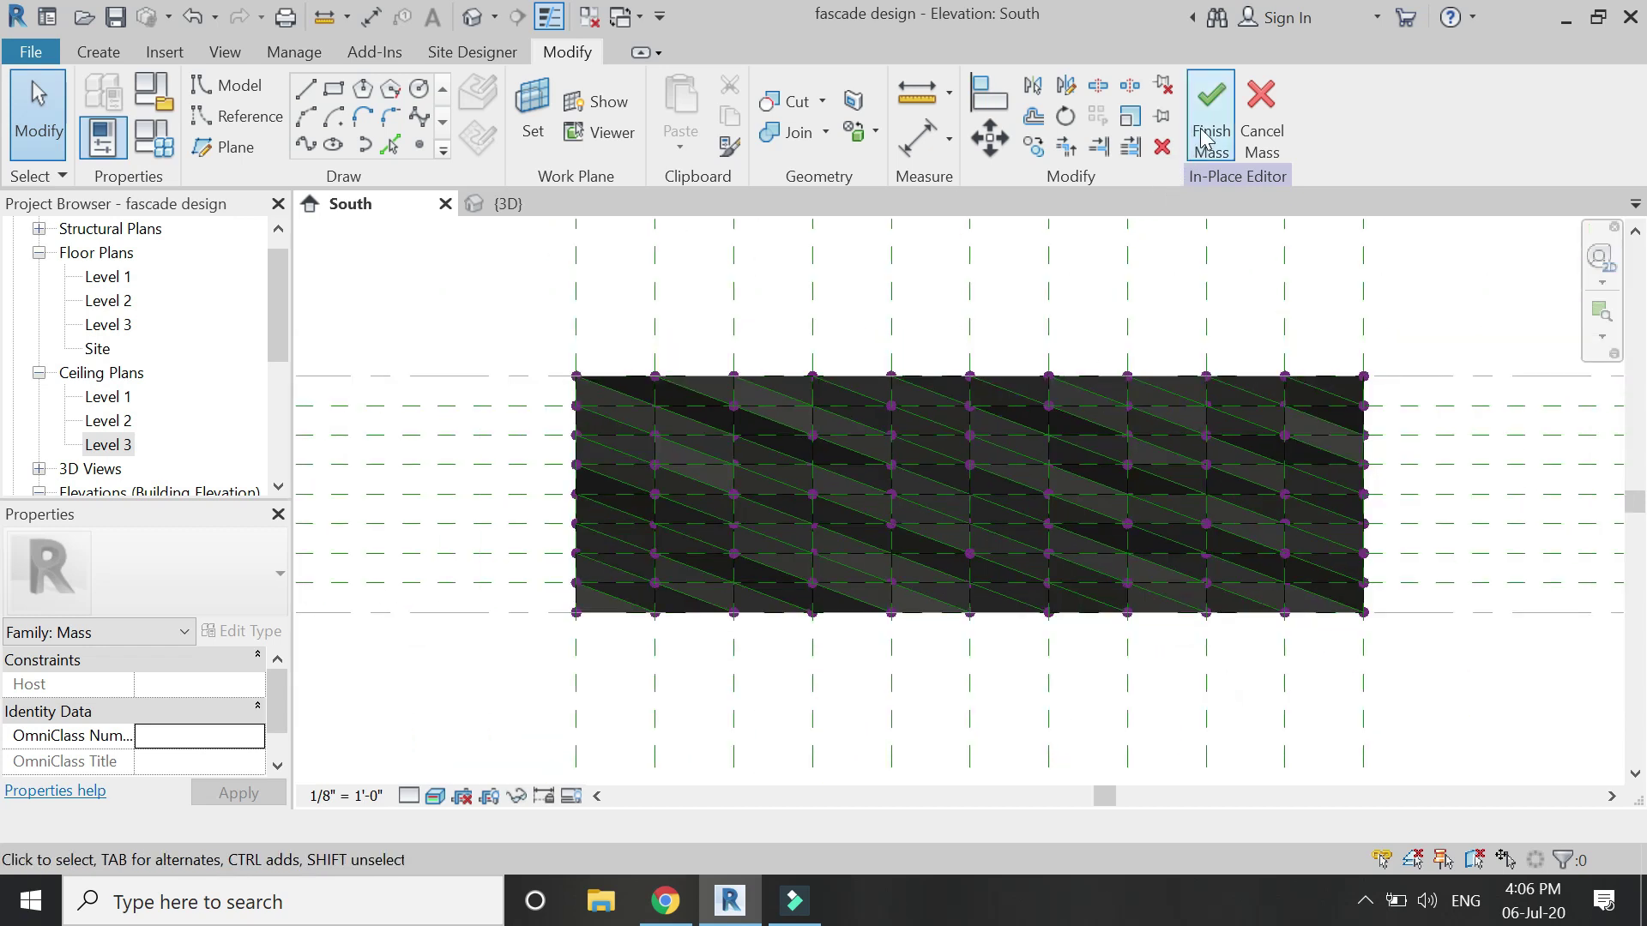
pyautogui.click(1205, 125)
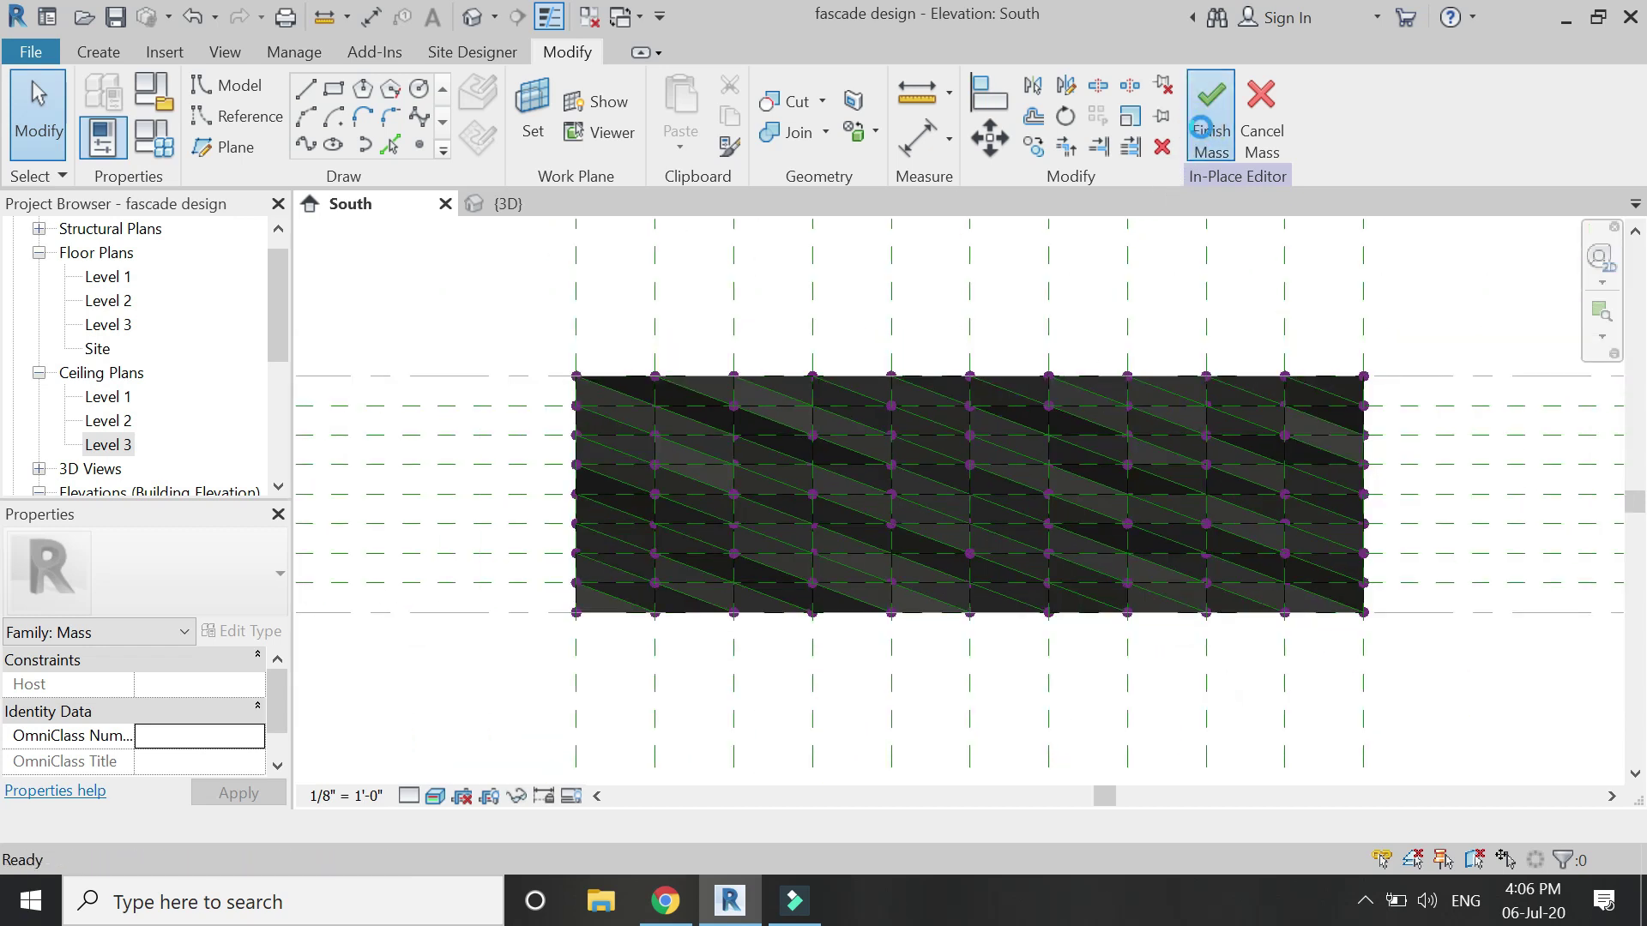
pyautogui.click(506, 204)
pyautogui.scroll(-3, 558, 686)
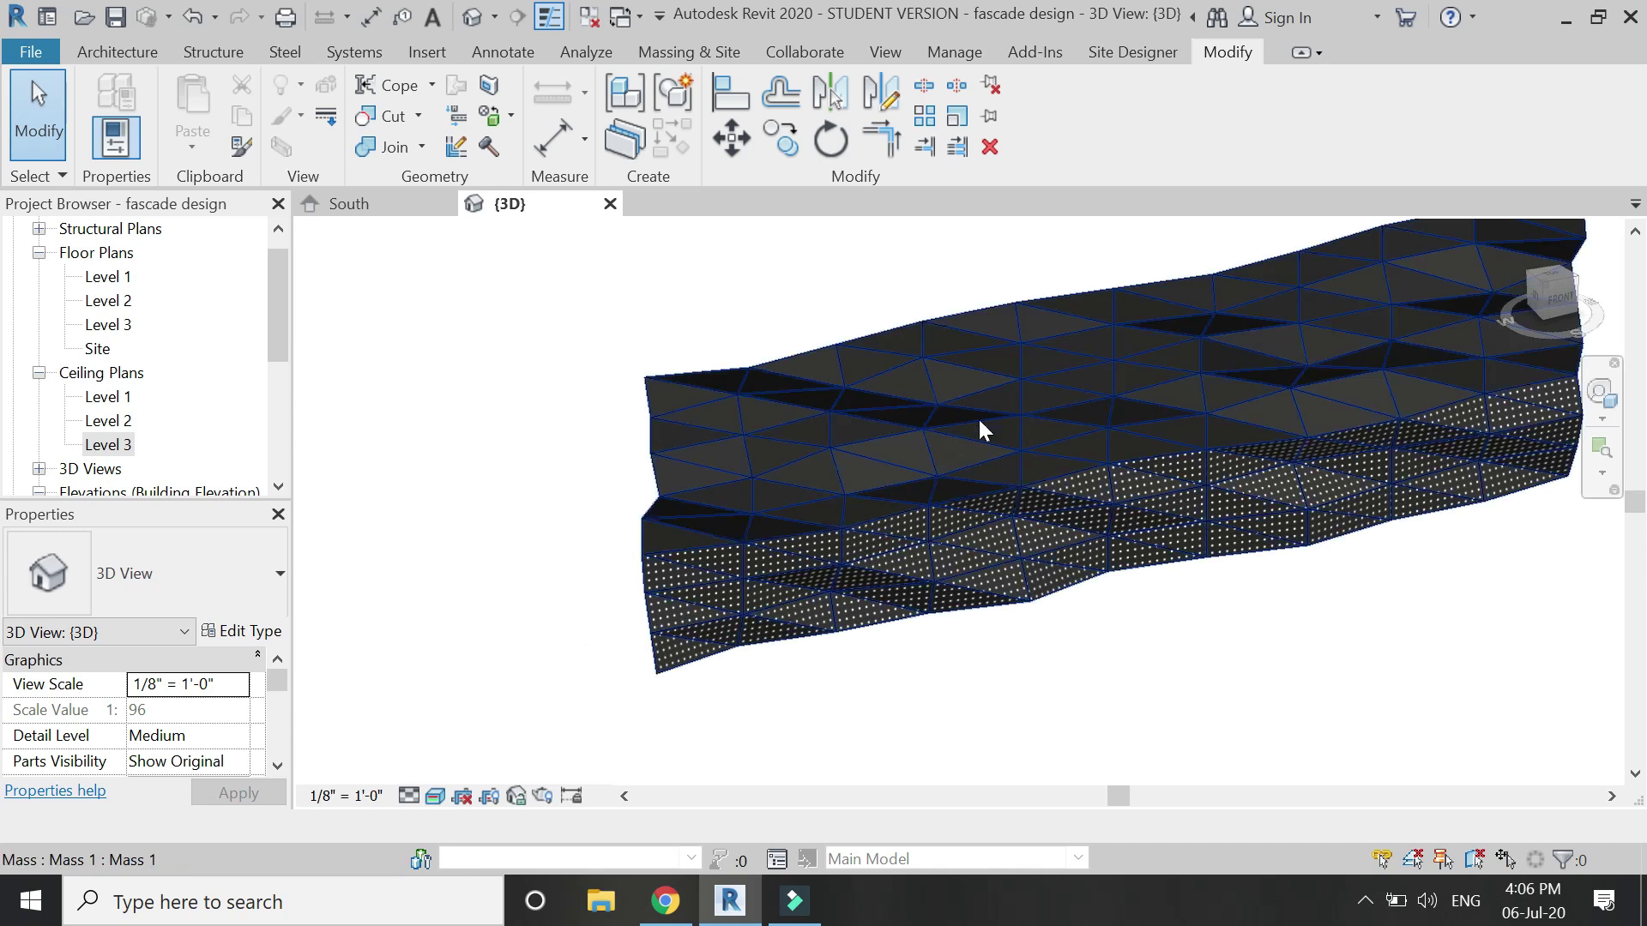
pyautogui.click(1600, 392)
pyautogui.moveTo(1089, 373); pyautogui.dragTo(889, 498)
pyautogui.moveTo(952, 575); pyautogui.dragTo(995, 626)
pyautogui.press('Escape')
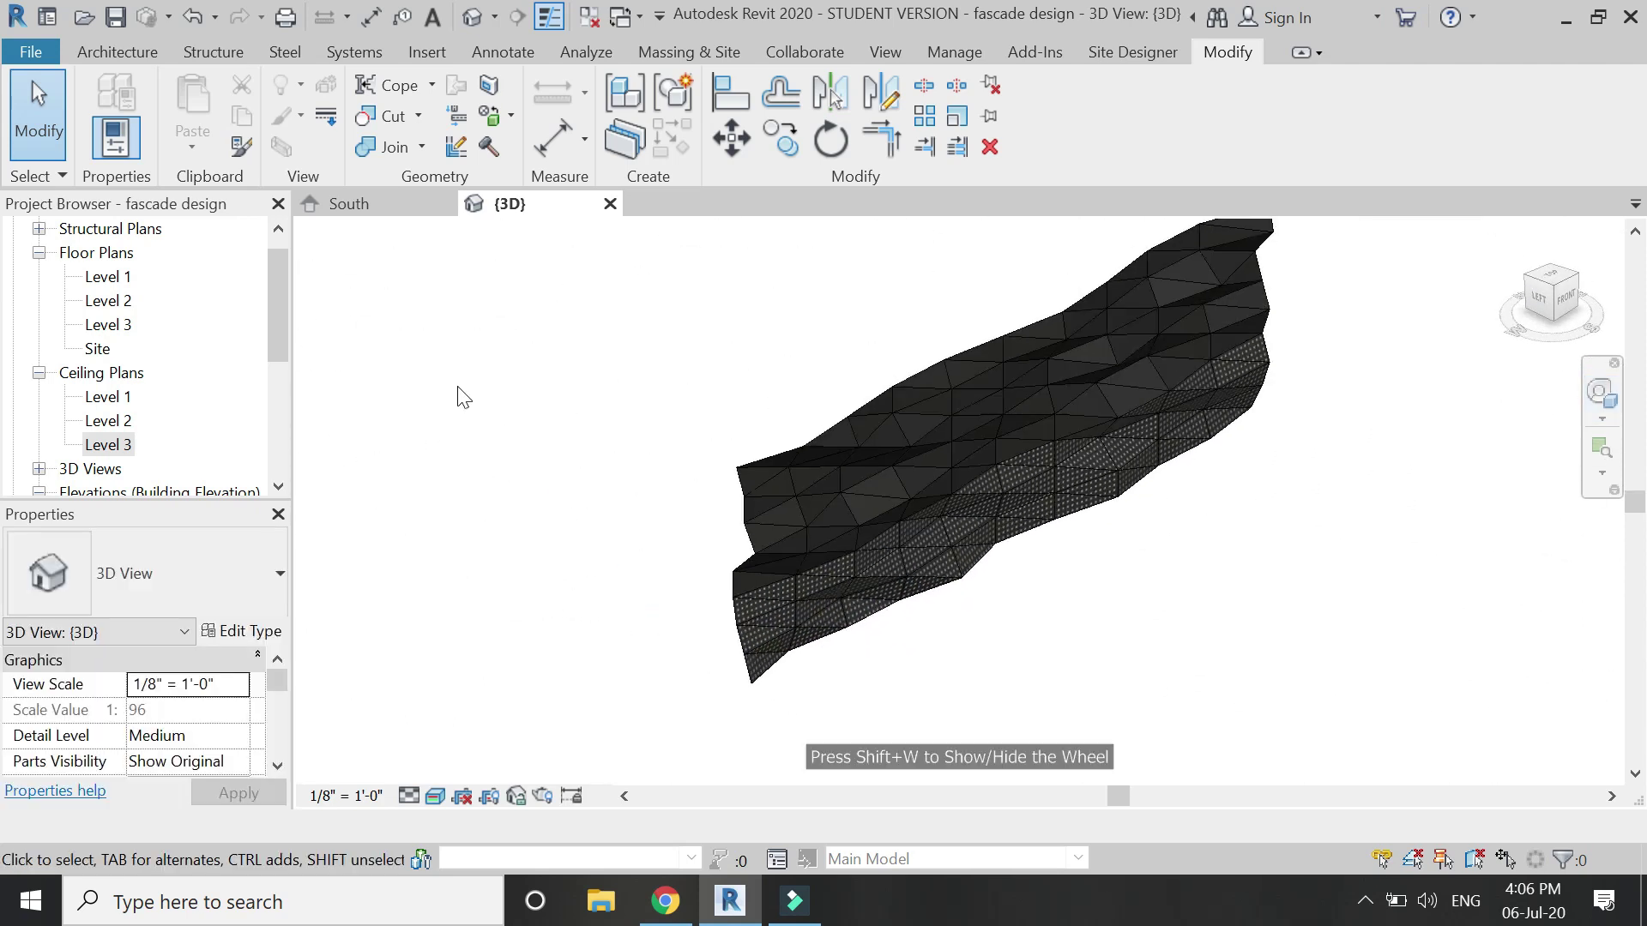